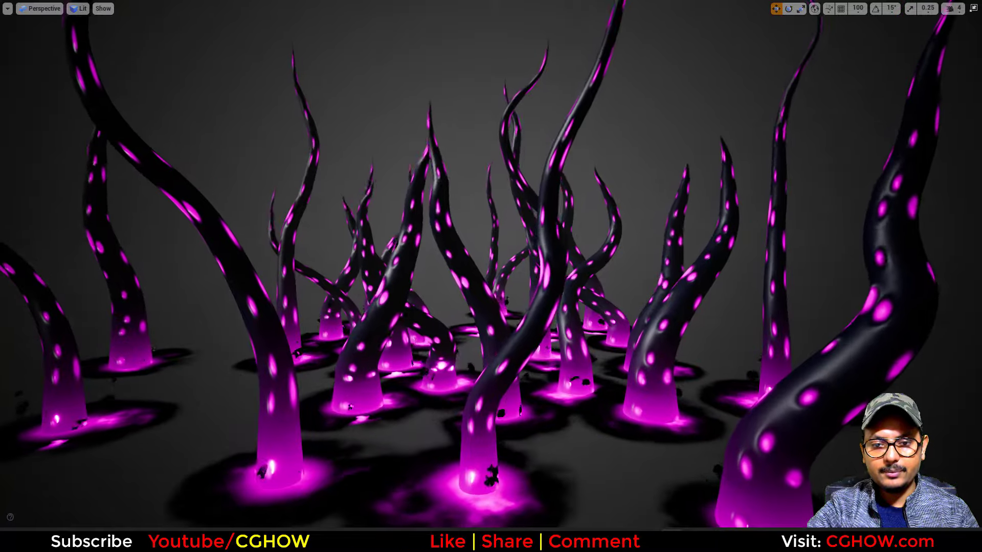
- Examine the finished purple tentacle effect in the viewport from several distances and angles
scroll(491, 277, down, 5)
scroll(491, 276, down, 2)
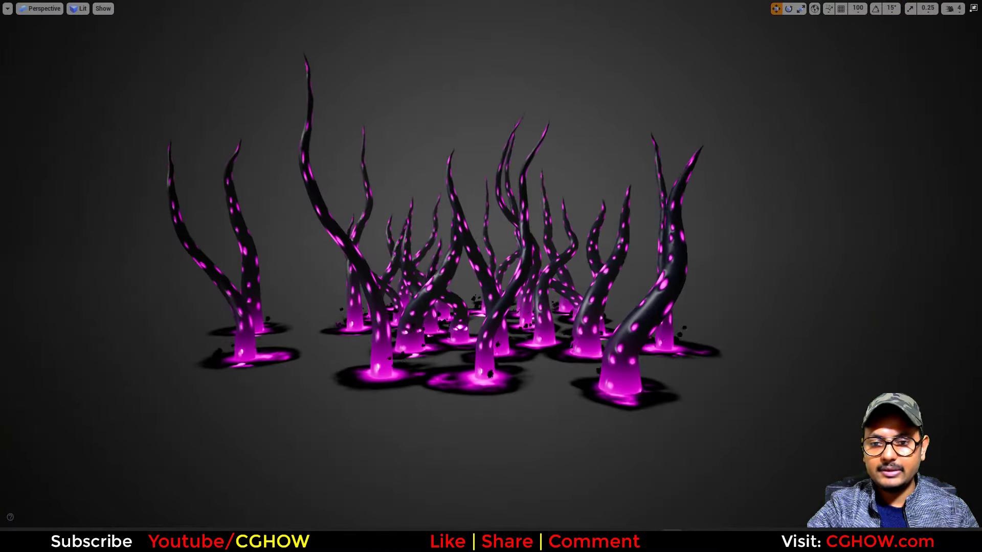
alt+drag(490, 276, 531, 276)
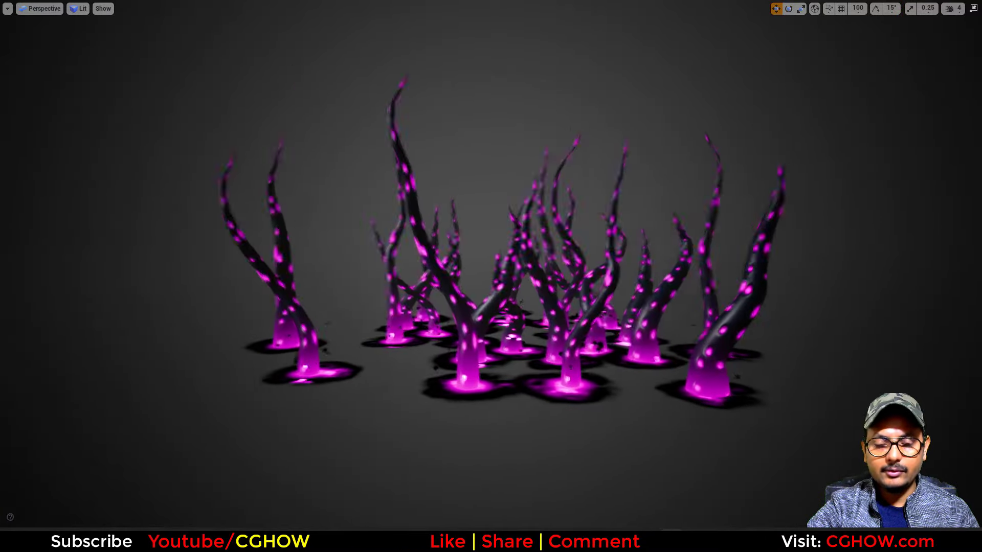
scroll(491, 276, up, 4)
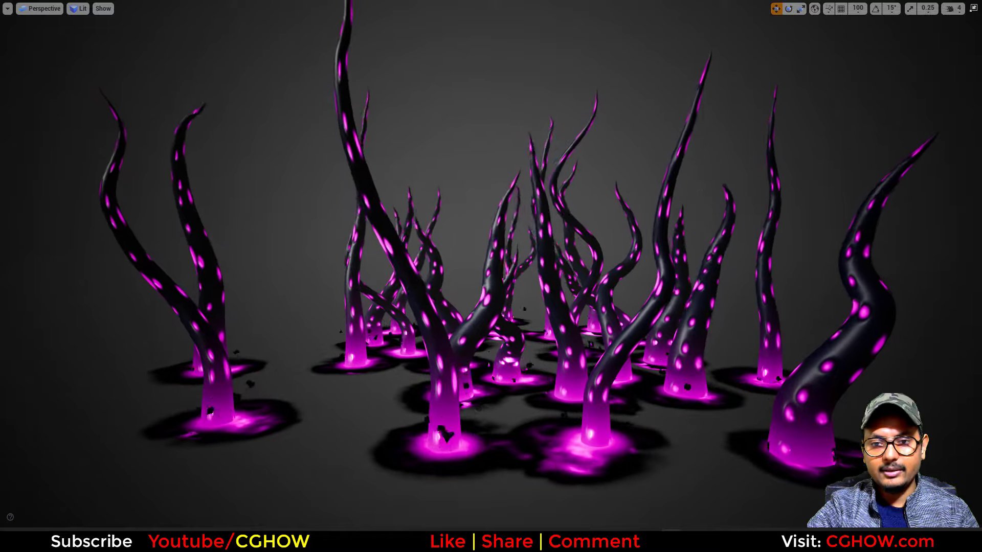
key(a)
right_drag(490, 276, 573, 301)
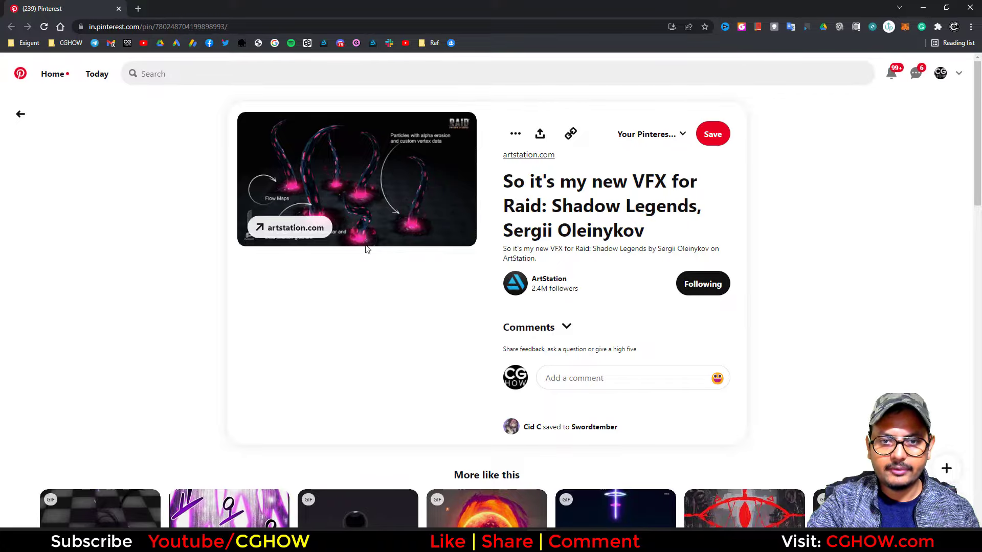
- View the Raid: Shadow Legends tentacle artwork on ArtStation from its Pinterest pin, and return to Unreal Editor
click(574, 187)
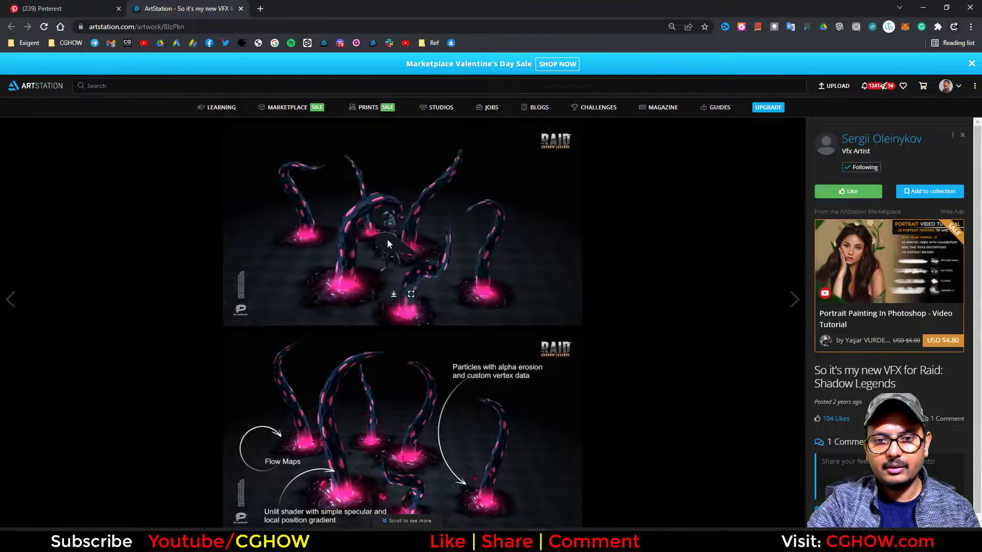
scroll(407, 427, down, 1)
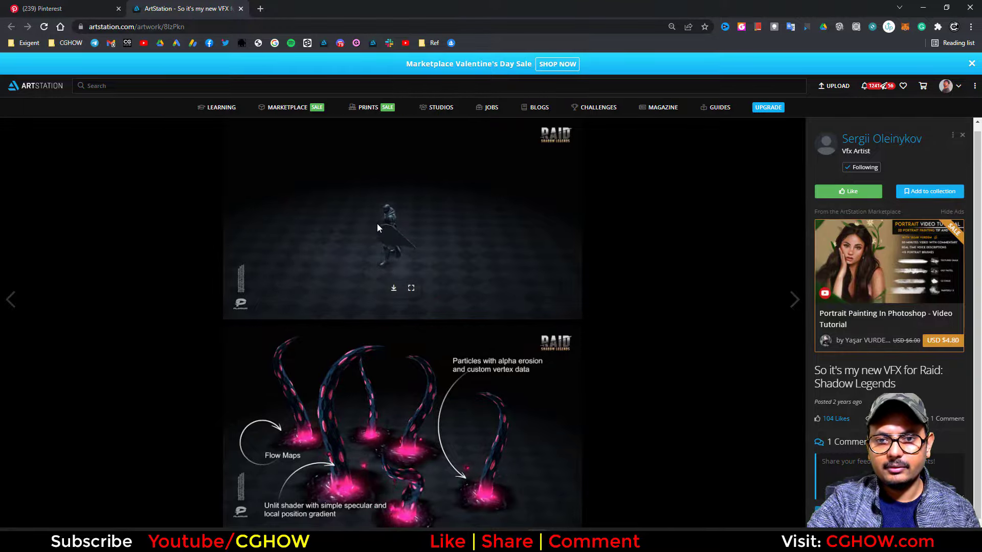
middle_click(202, 5)
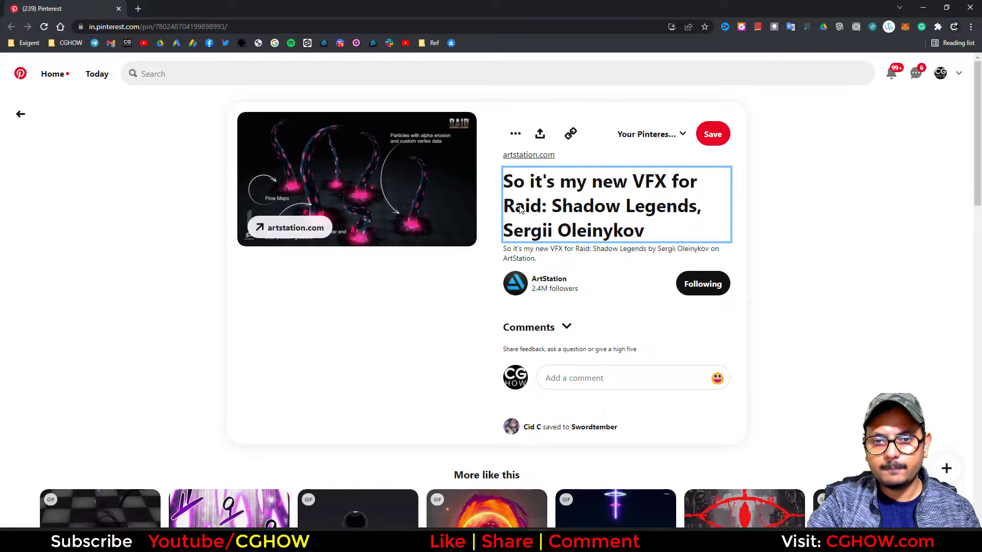
click(281, 27)
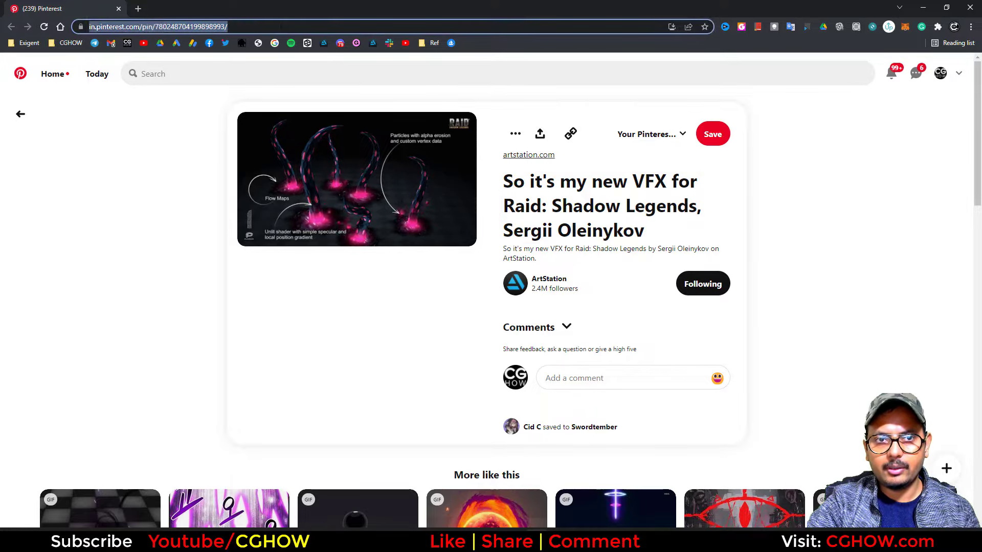
click(921, 7)
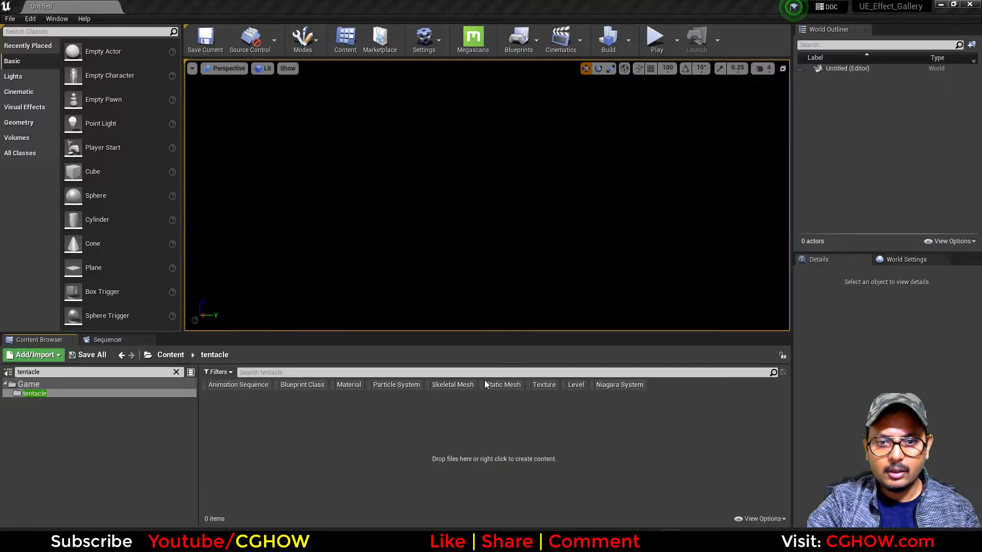
- Create a new level from the default template with a floor, sky and lights
right_click(357, 412)
mouse_move(287, 306)
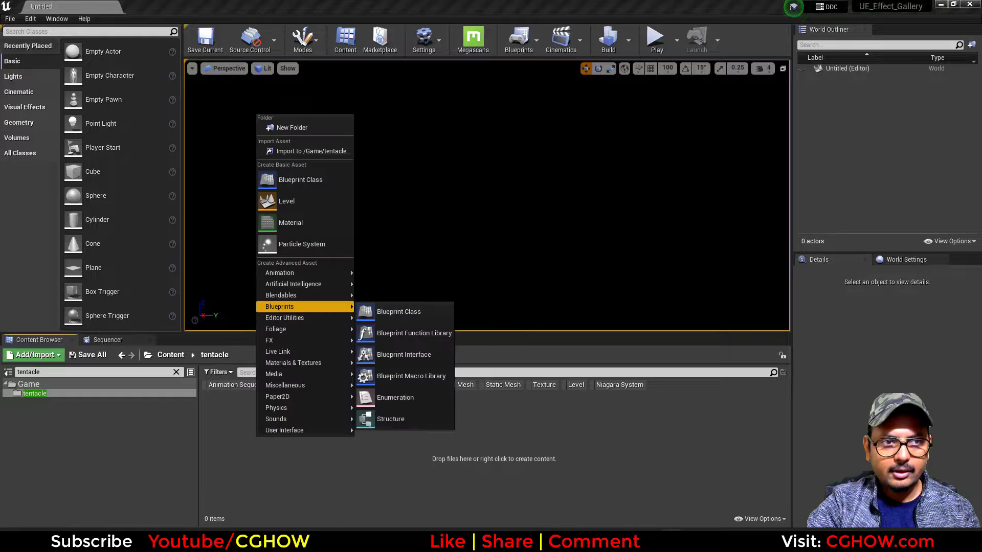
click(10, 18)
click(32, 35)
click(405, 209)
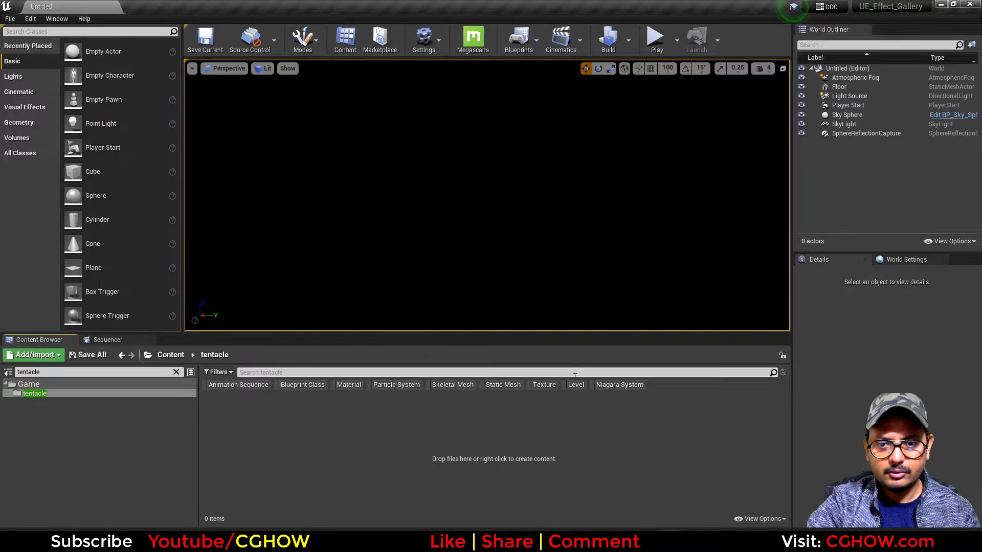
- Scale the Floor actor to 100 in X and Y, and delete the SphereReflectionCapture actor
click(672, 329)
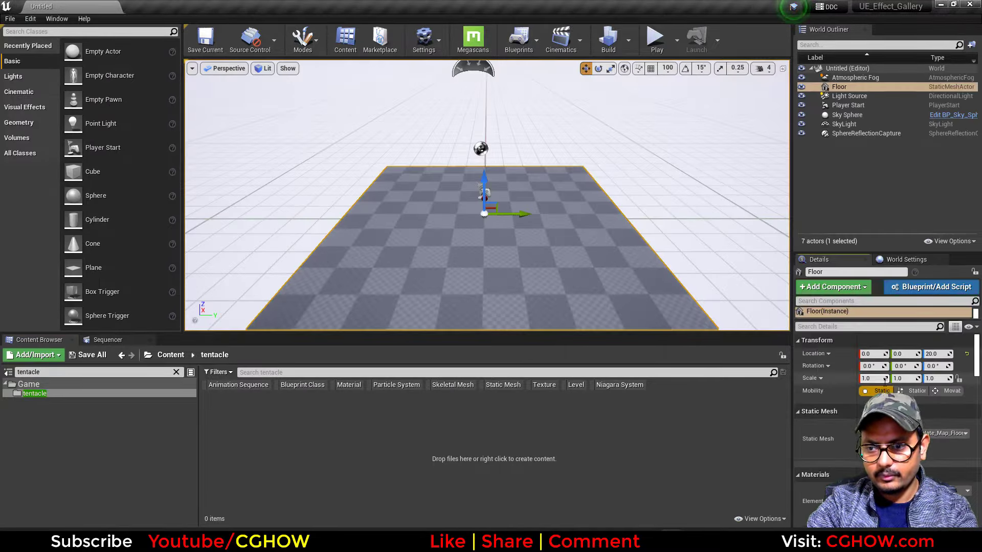
click(902, 378)
text(100)
key(Return)
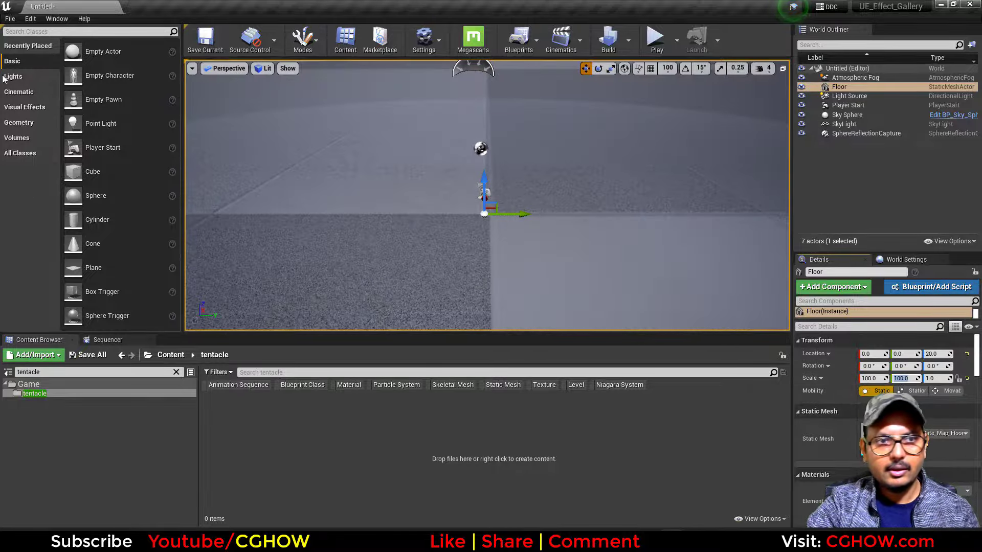
click(859, 133)
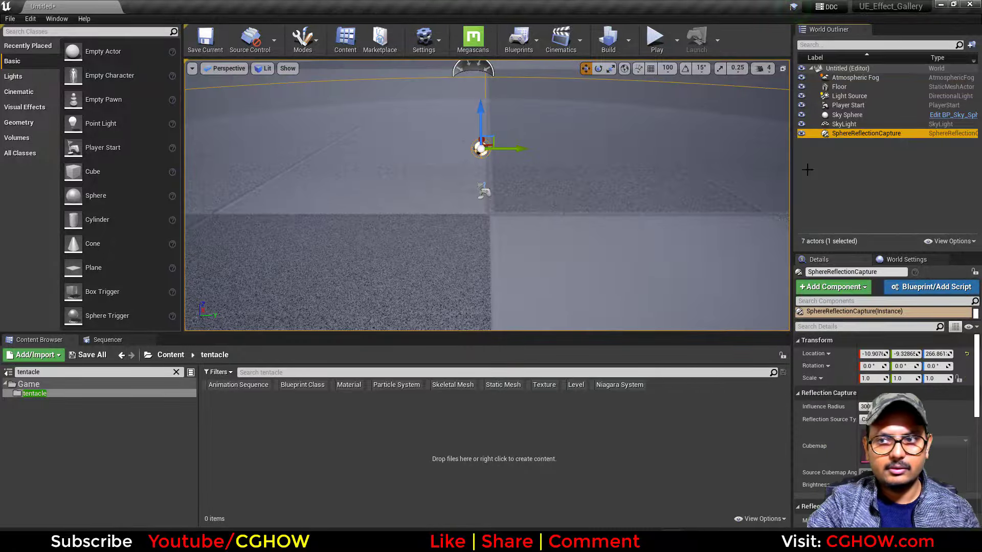
key(Delete)
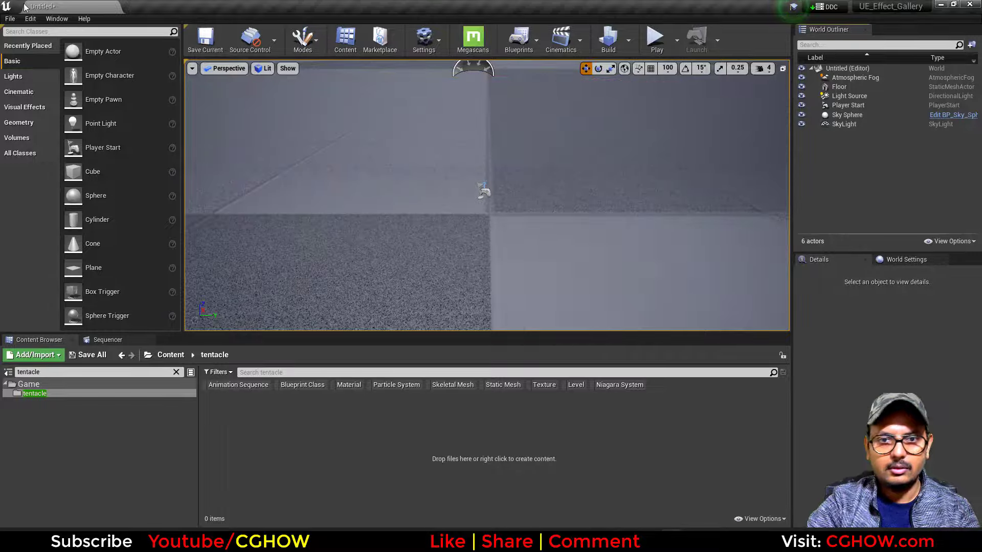
- Save the current level in the tentacle folder under the name map
click(8, 18)
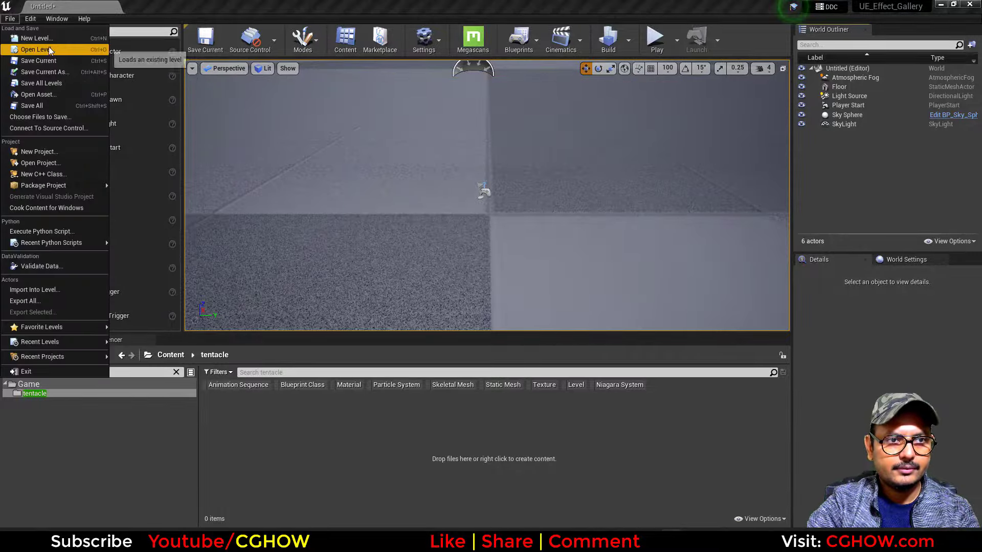
click(206, 44)
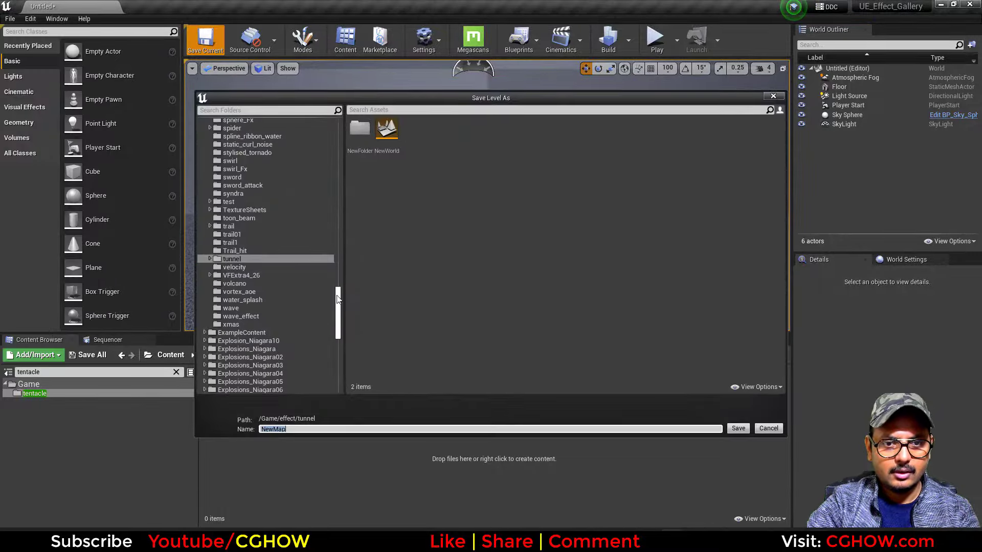
drag(337, 299, 342, 117)
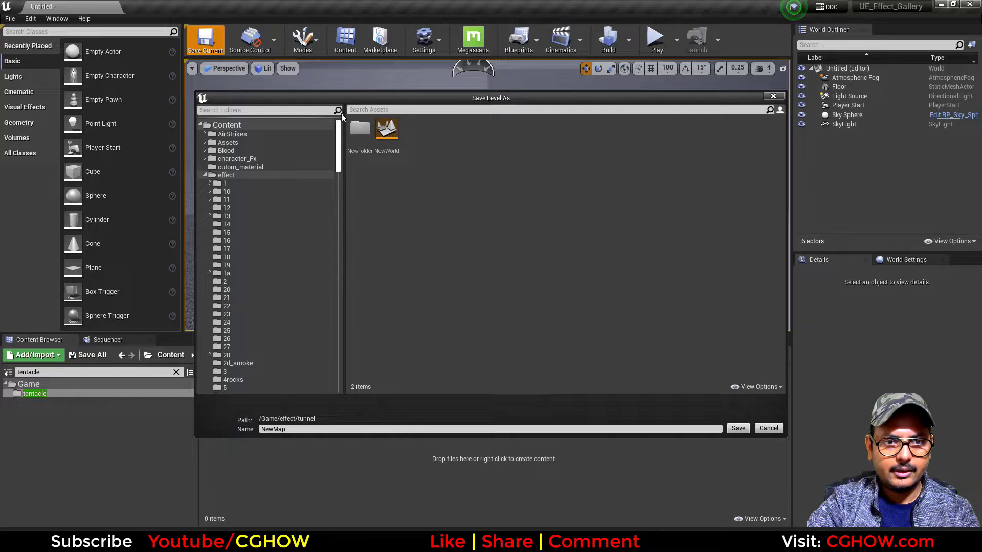
click(243, 122)
click(245, 112)
text(tent)
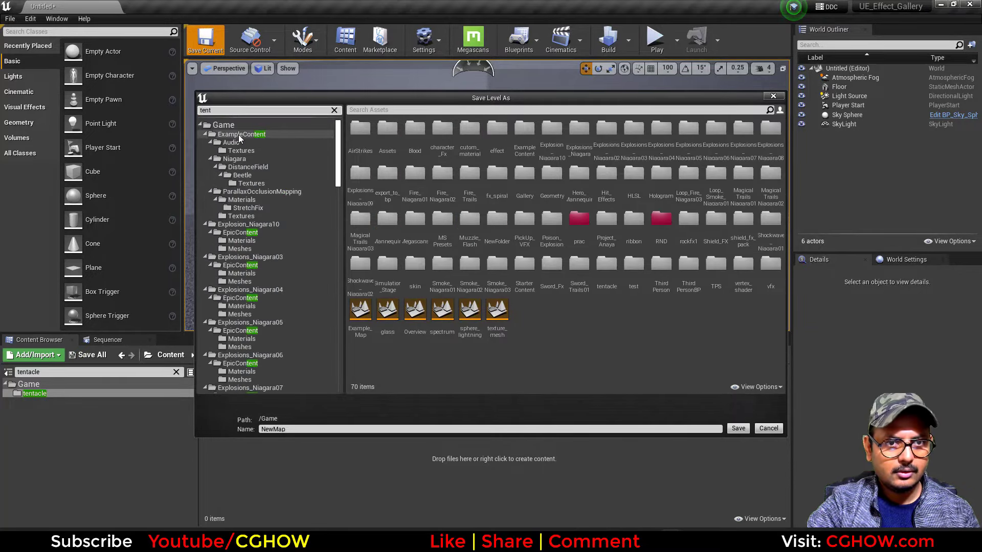
text(acl)
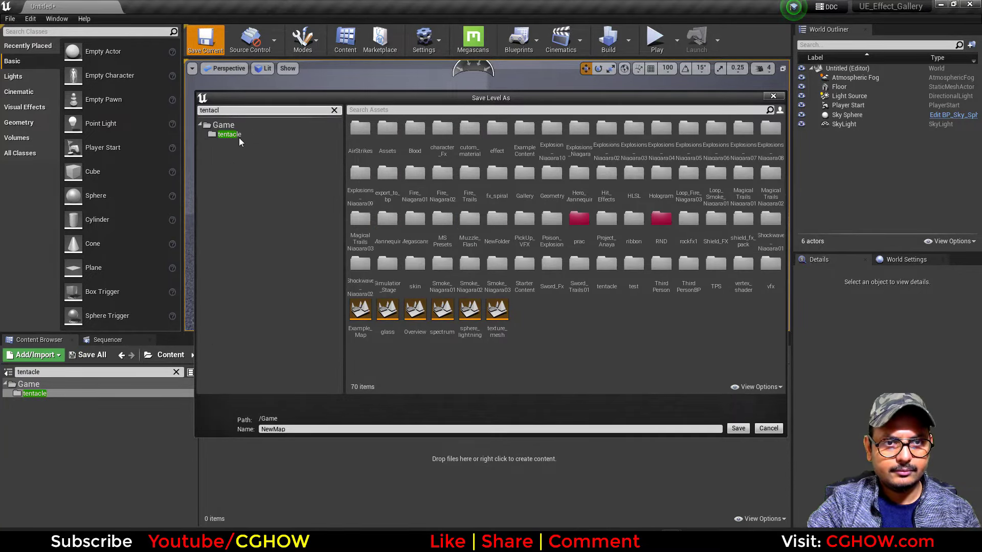
click(238, 135)
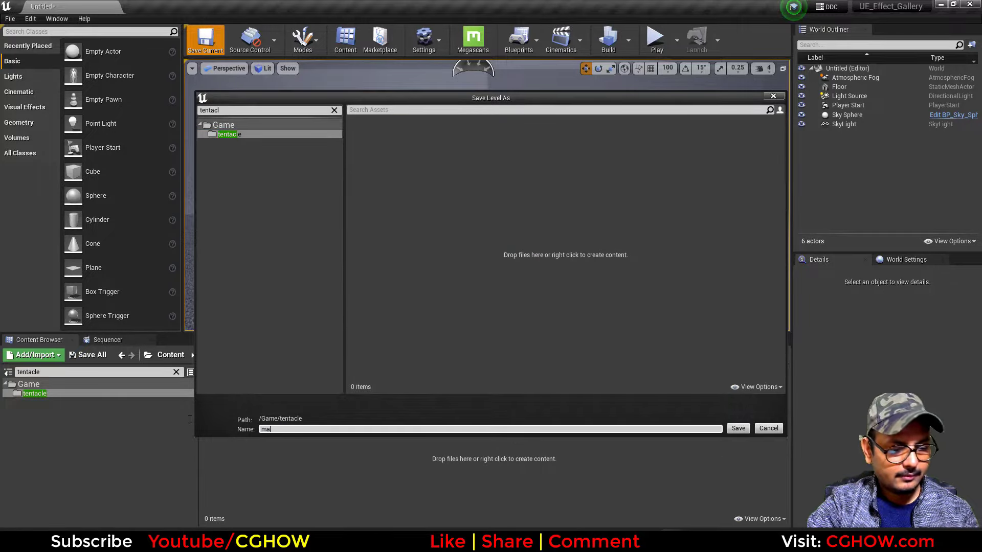
click(738, 429)
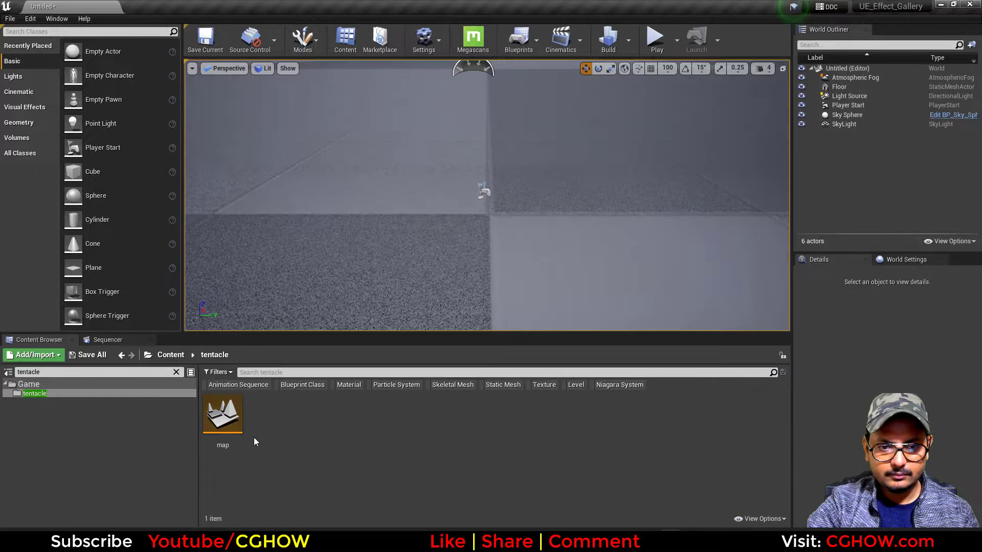
- Open the map level from the tentacle folder without saving the untitled level
click(546, 361)
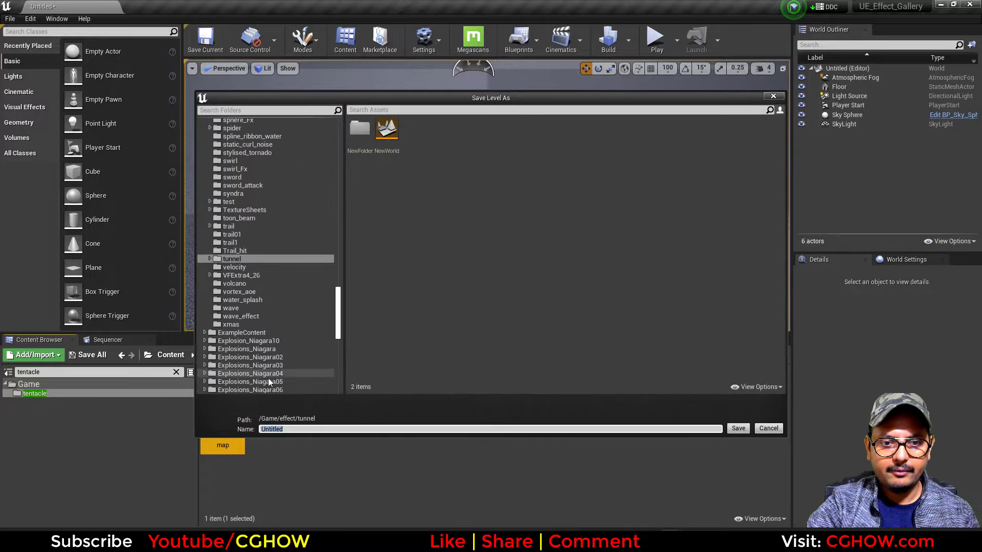
click(222, 446)
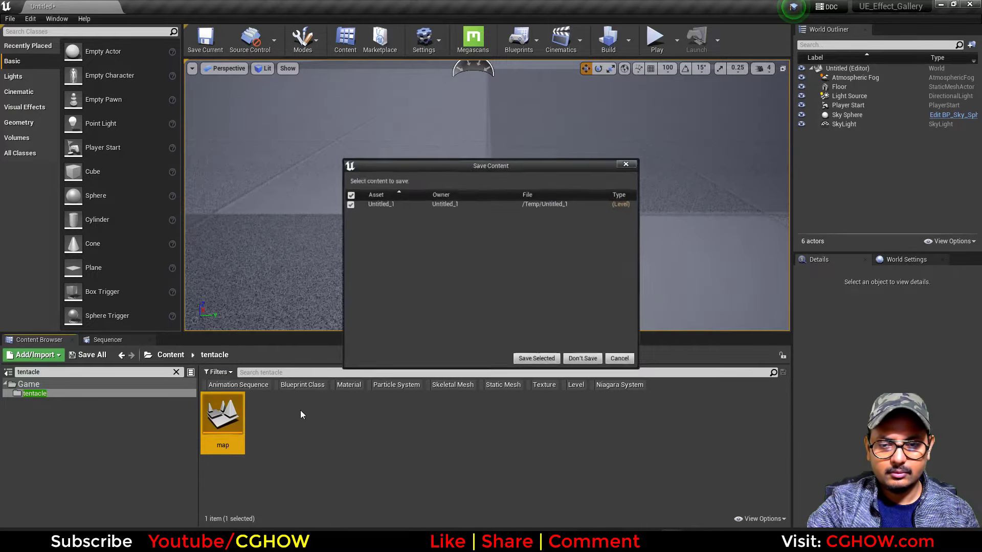
click(569, 361)
right_click(347, 437)
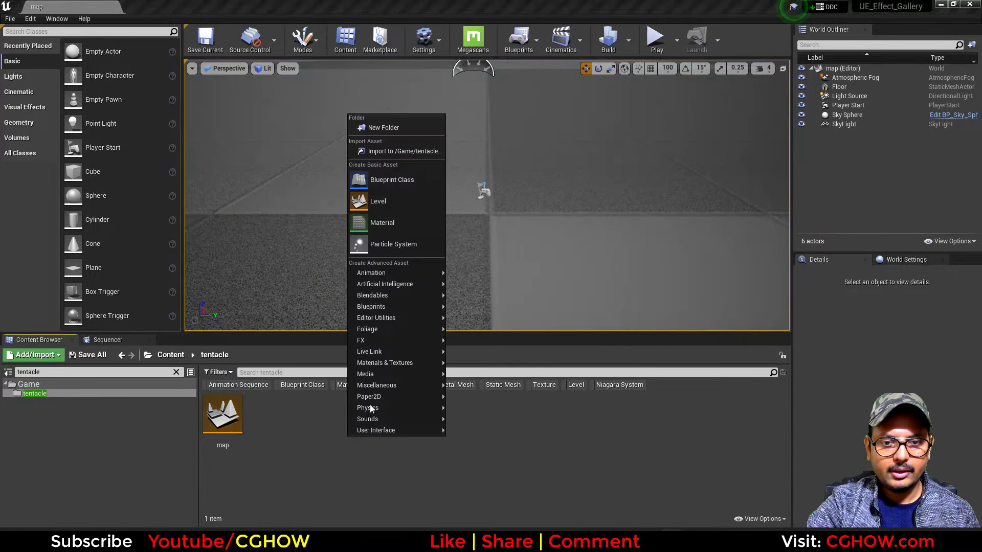
mouse_move(392, 343)
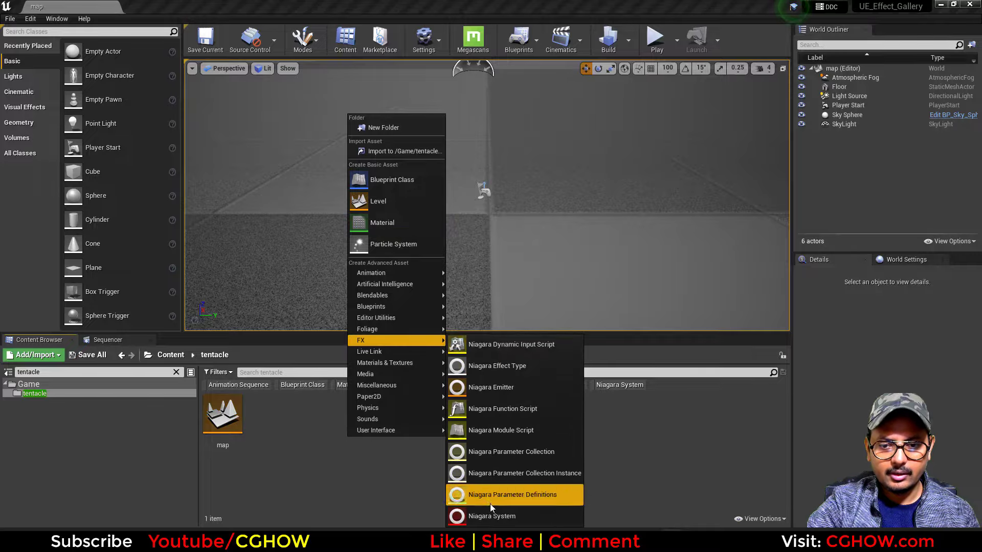
click(490, 515)
- Create a material named m_ribbon in the tentacle folder and open it for editing
right_click(360, 433)
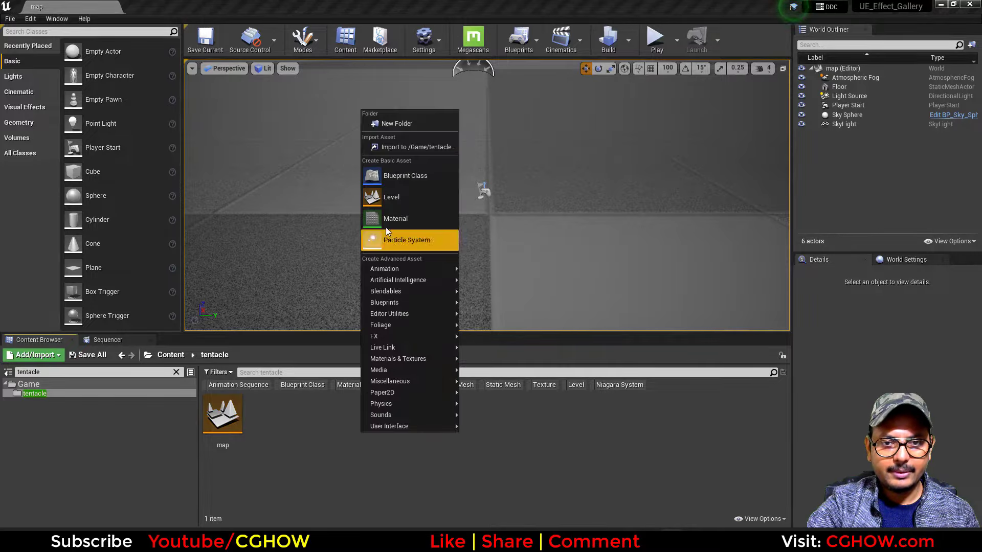
click(389, 217)
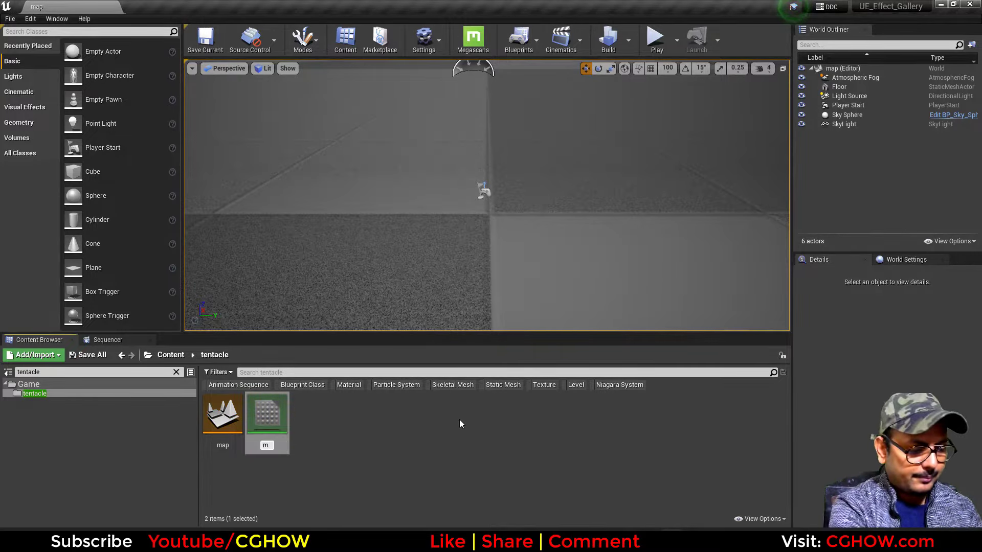
key(Return)
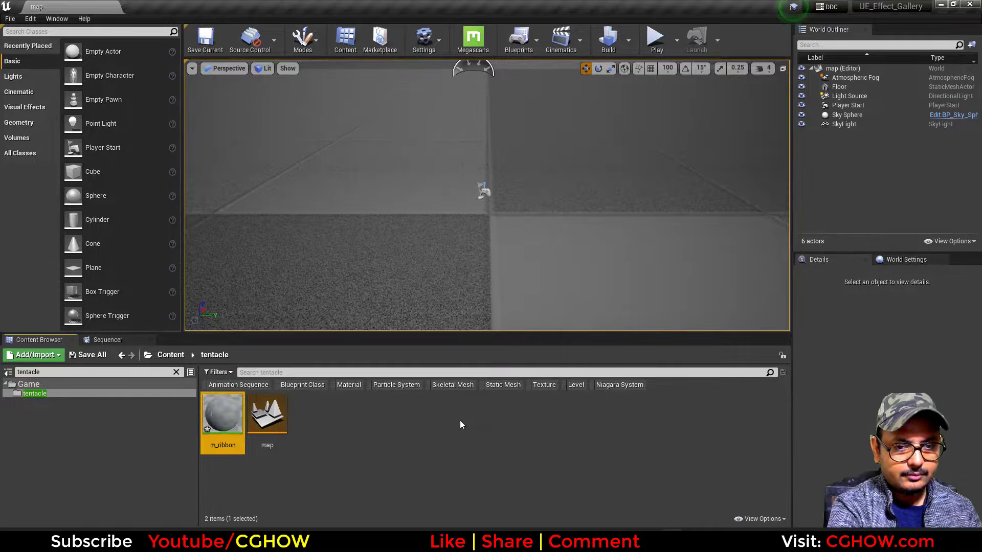
key(Return)
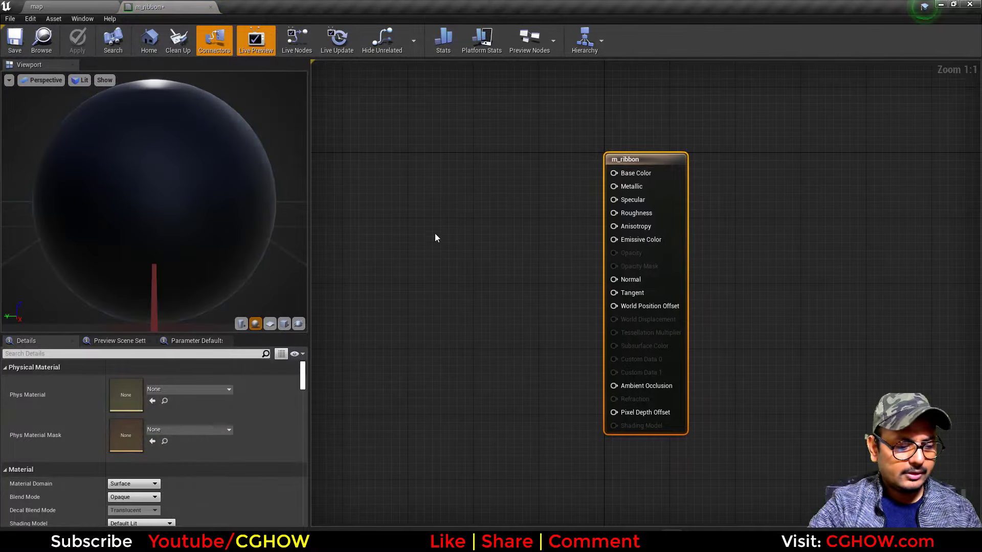
- Add a Particle Color node, connect it only to the material's Base Color, and close the editor with the changes applied
right_click(435, 220)
text(par)
click(481, 330)
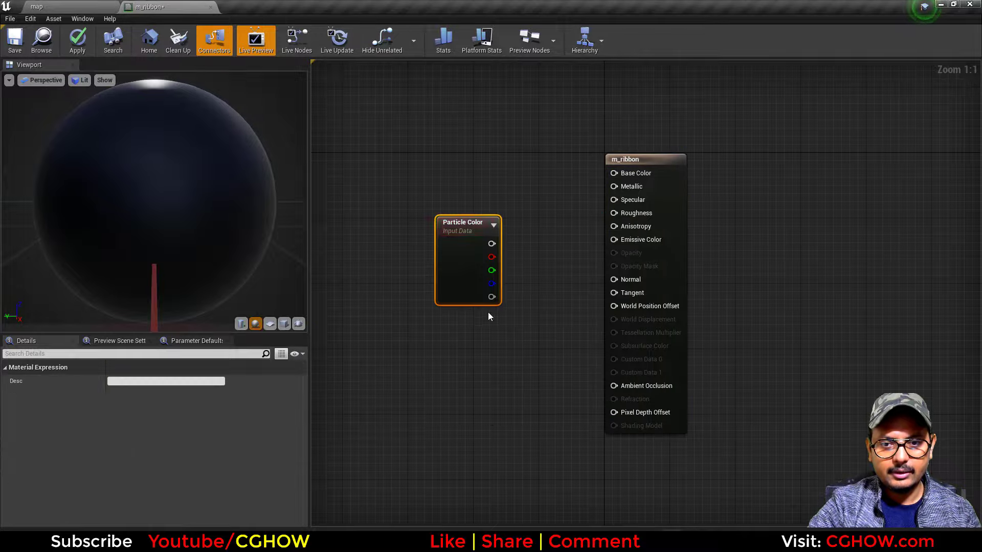
drag(490, 243, 636, 241)
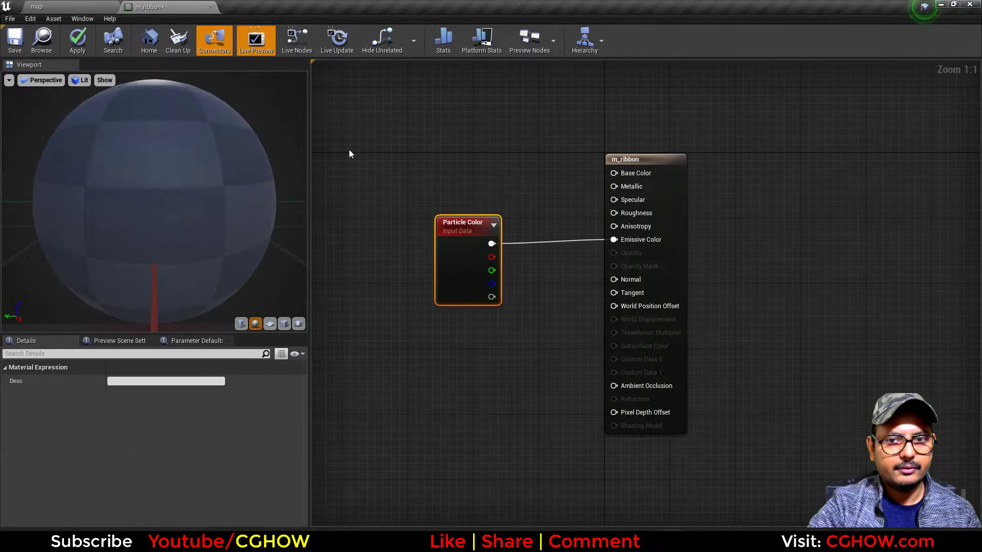
drag(491, 243, 628, 170)
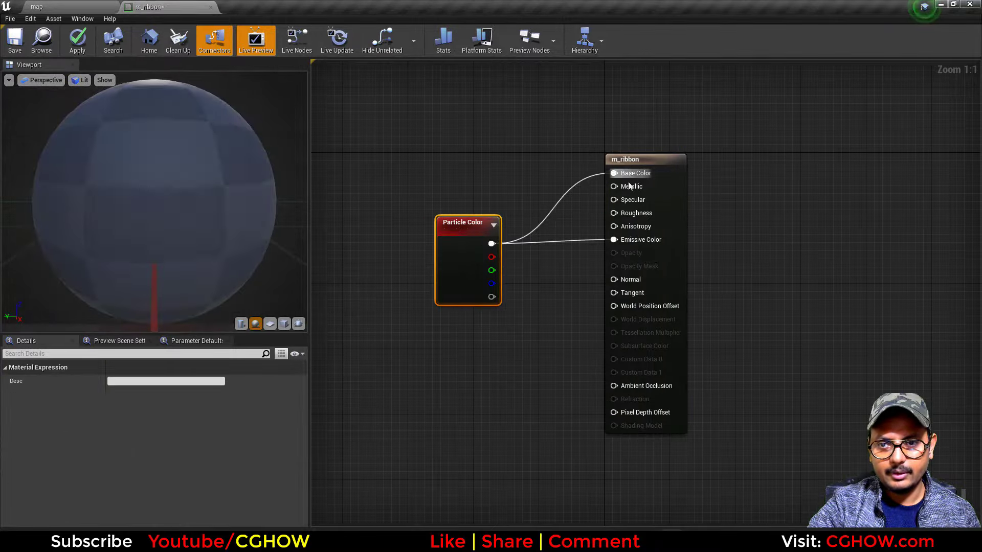
alt+click(613, 239)
click(210, 7)
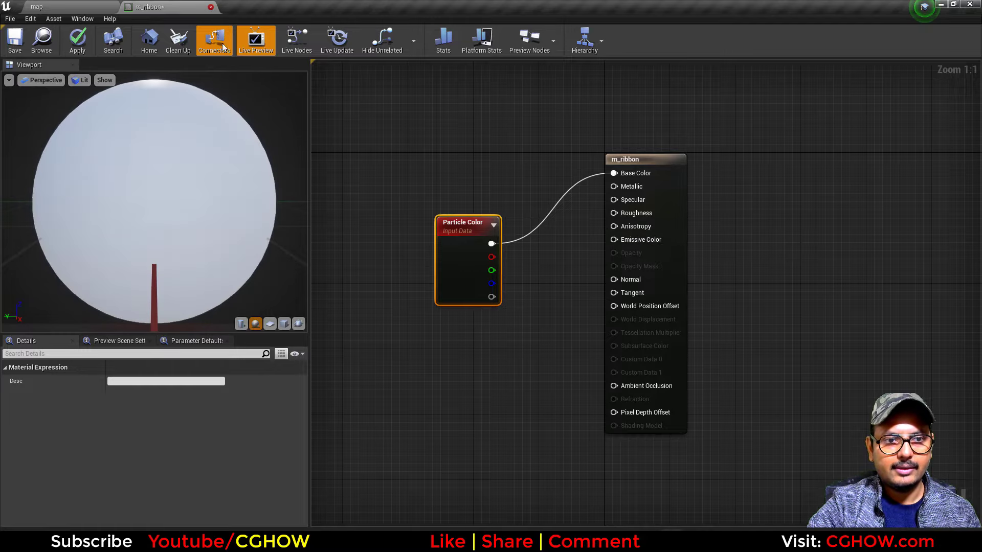
click(516, 306)
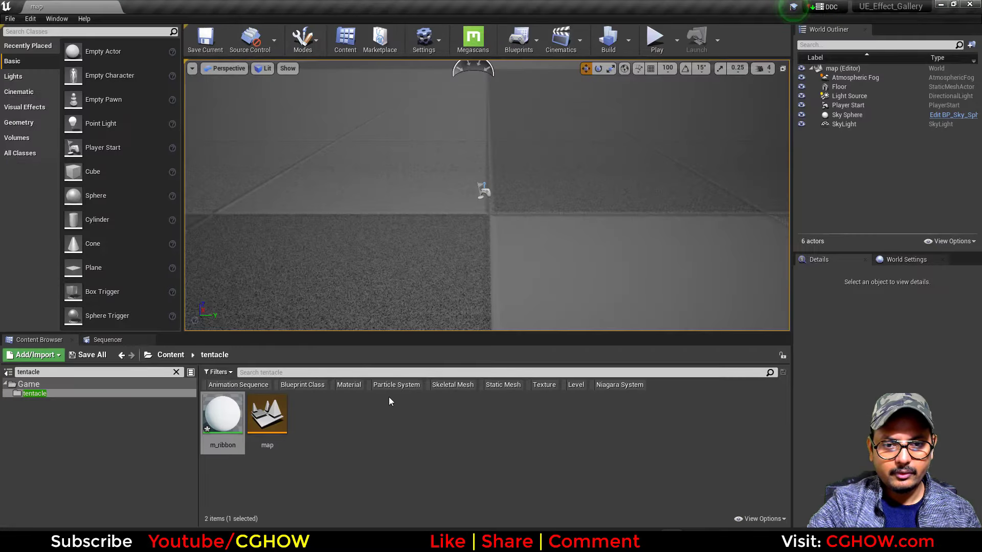
- Create a Niagara system in the tentacle folder from the Fountain emitter template and name it FX_tentacle
right_click(353, 471)
mouse_move(388, 374)
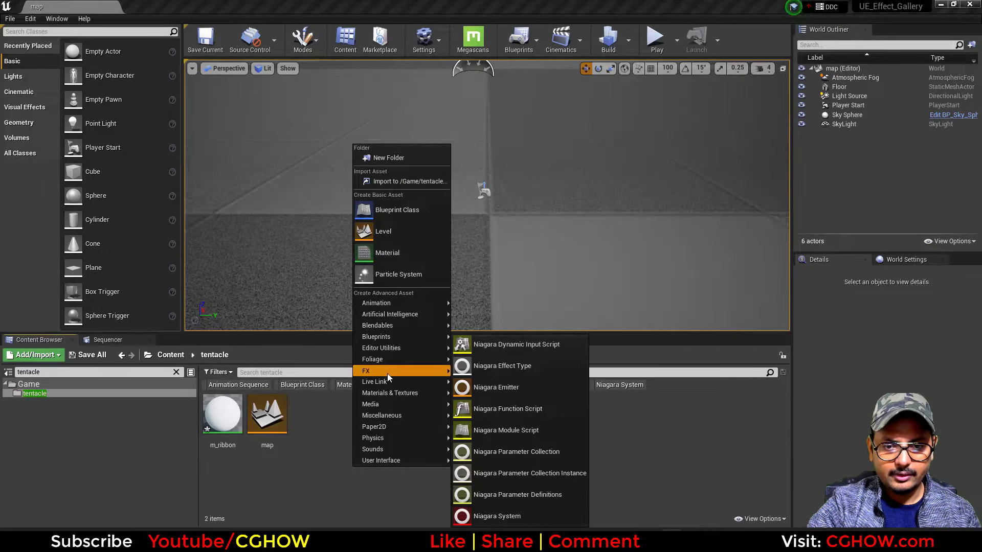
click(520, 517)
click(492, 415)
click(508, 353)
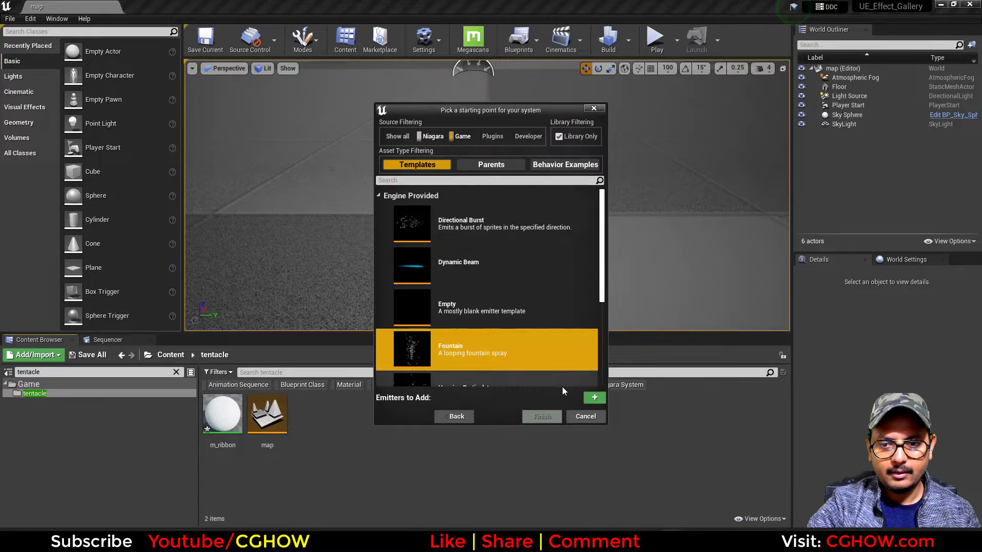
click(594, 387)
click(542, 417)
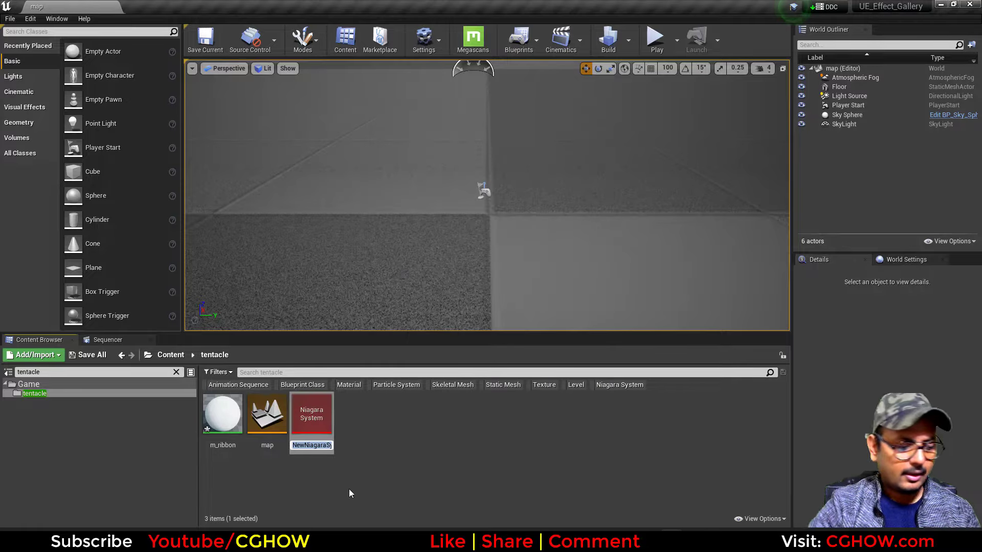
text(FX_)
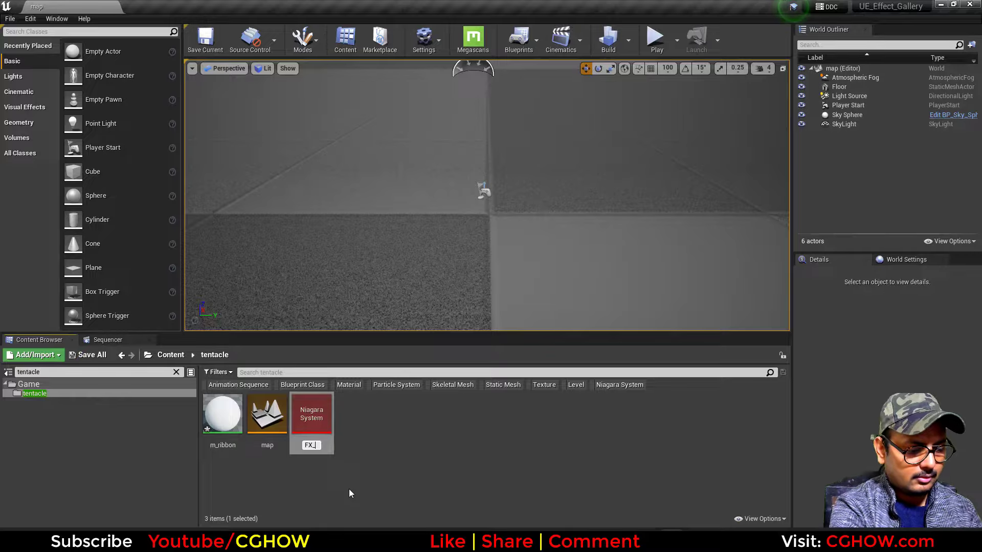
text(tentacle)
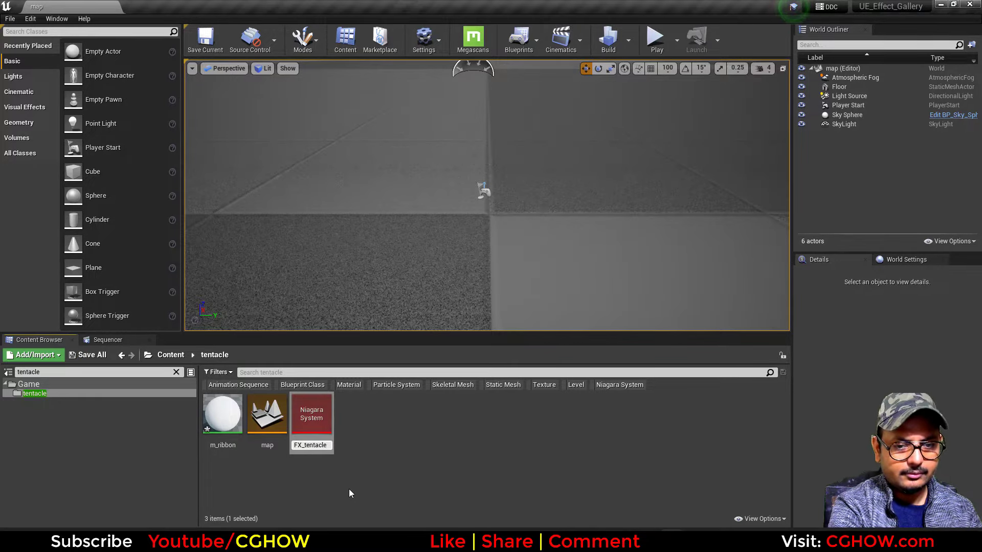
key(Return)
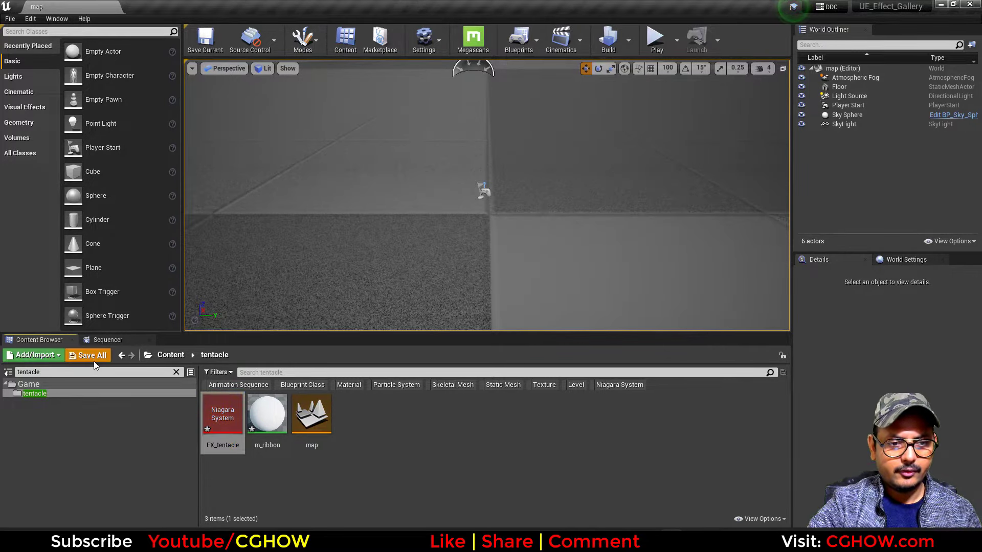
- Save all unsaved assets and open the FX_tentacle system for editing
click(94, 361)
click(573, 366)
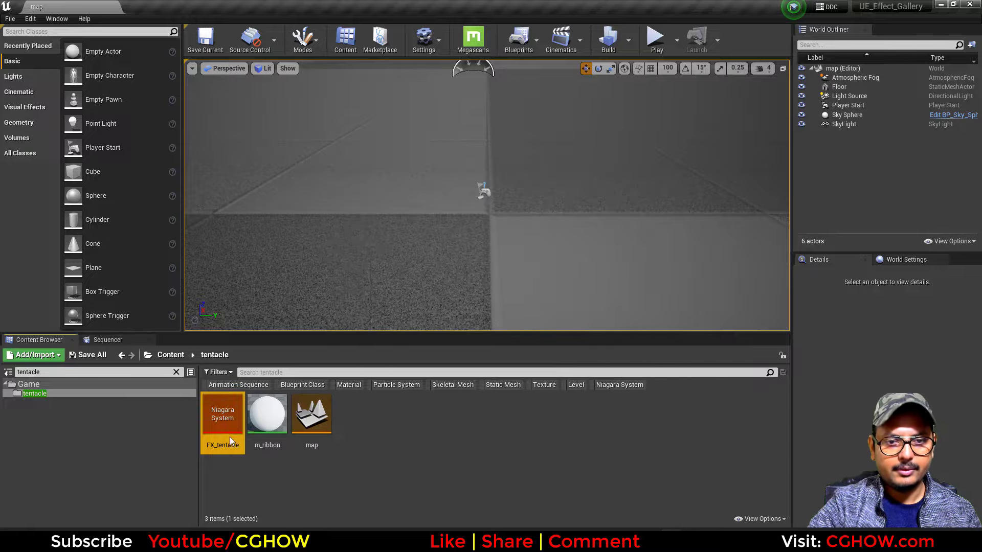
double_click(230, 441)
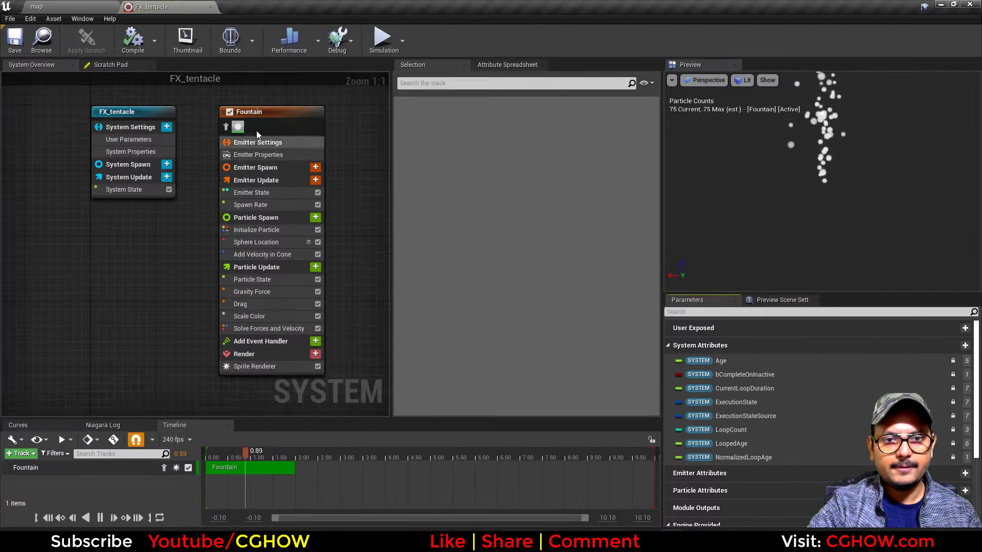
- Replace the Fountain emitter's Sprite Renderer with a Ribbon Renderer and assign the m_ribbon material to it
click(316, 350)
click(338, 180)
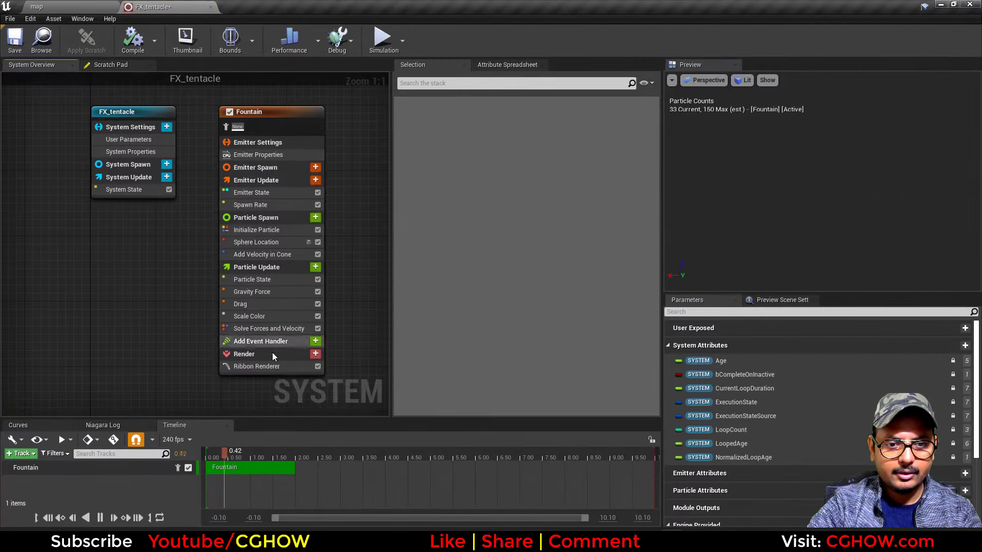
click(256, 366)
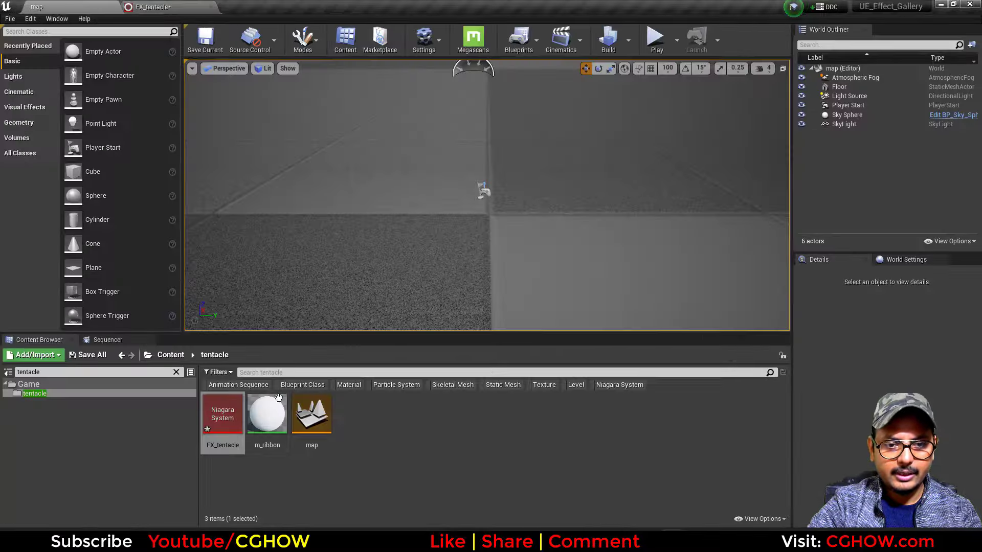
click(267, 413)
click(153, 6)
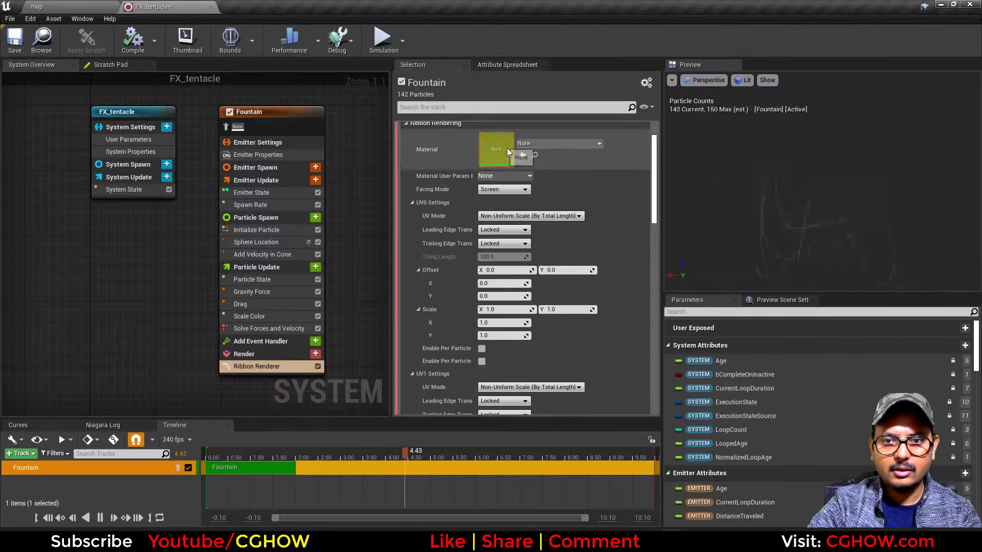
- Set the Ribbon Renderer's Shape to Tube with 16 Tube Subdivisions
scroll(525, 176, down, 10)
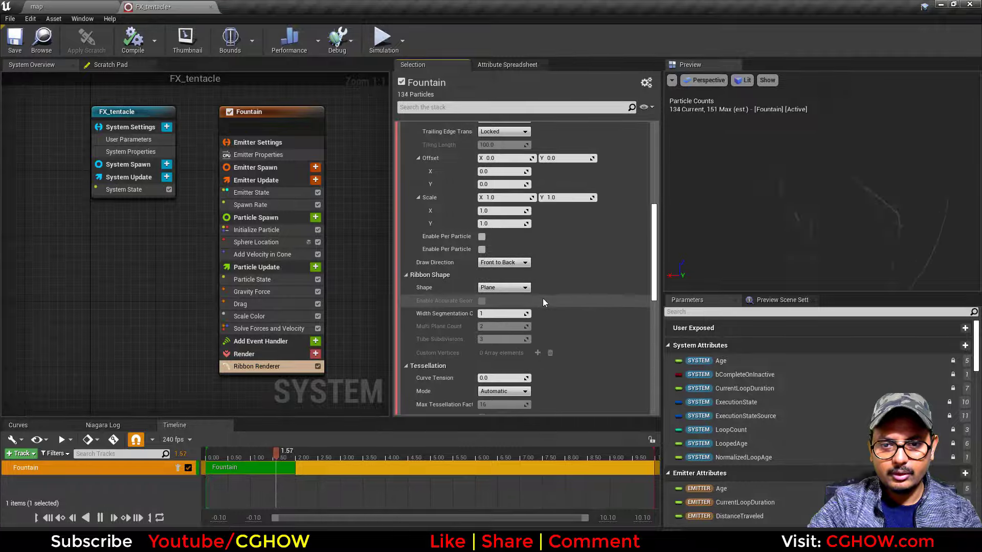
click(494, 289)
click(491, 310)
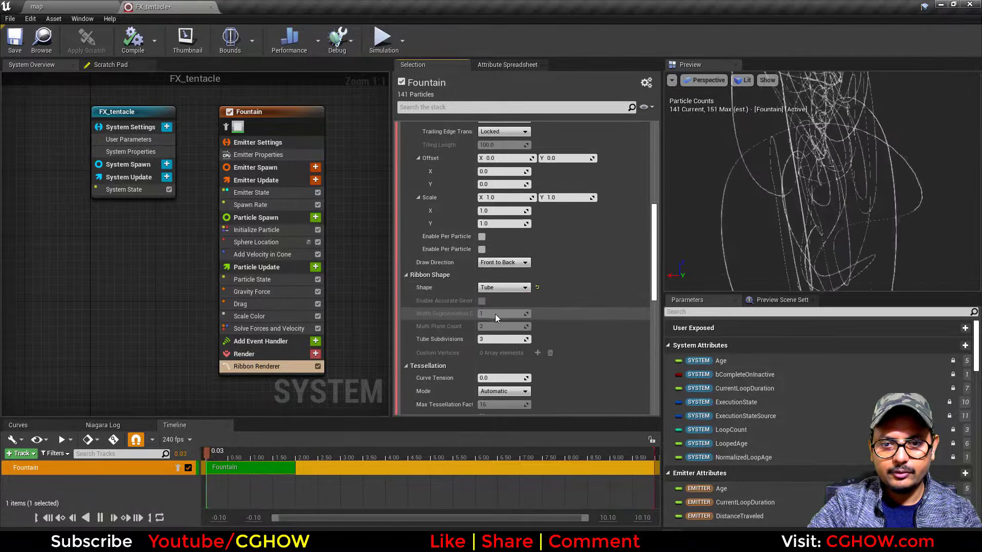
drag(486, 340, 506, 340)
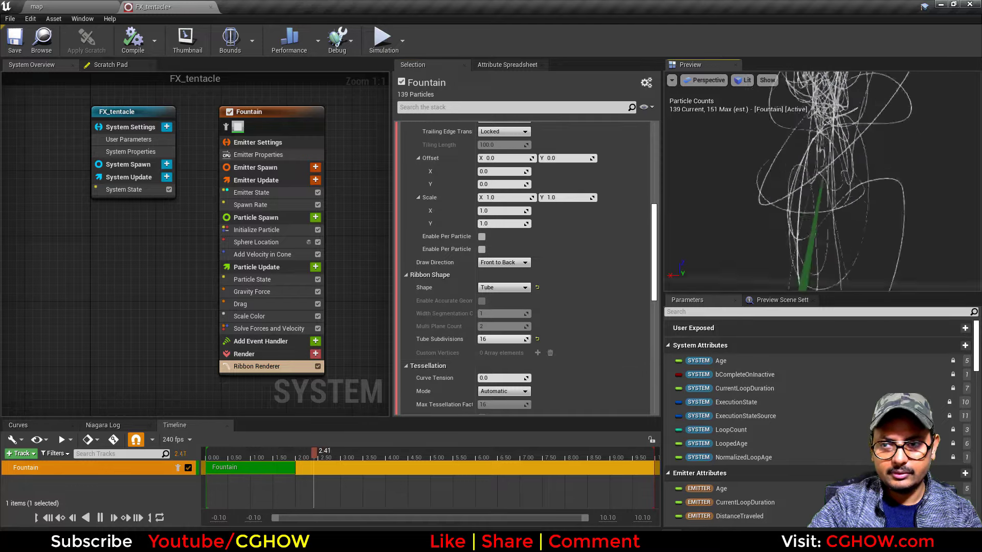
- Delete the Scale Color, Gravity Force, Add Velocity in Cone, Sphere Location and Spawn Rate modules from the Fountain emitter
click(255, 316)
key(Delete)
click(268, 294)
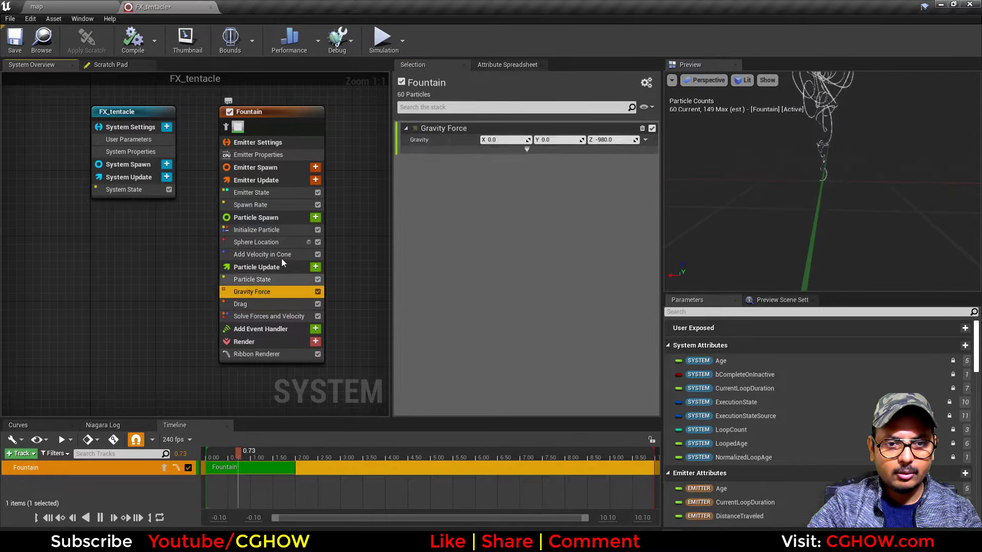
key(Delete)
click(271, 254)
key(Delete)
click(266, 242)
key(Delete)
click(266, 204)
key(Delete)
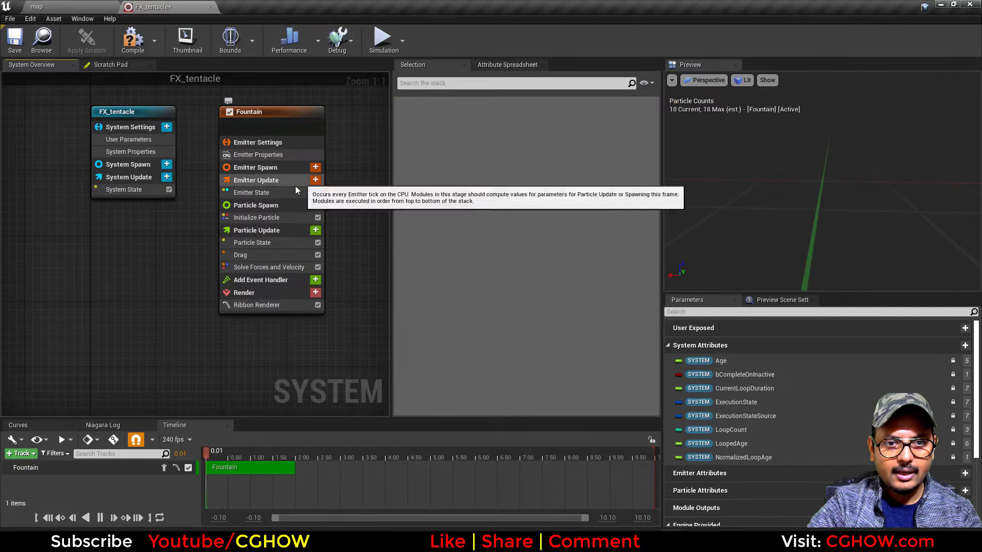
click(266, 193)
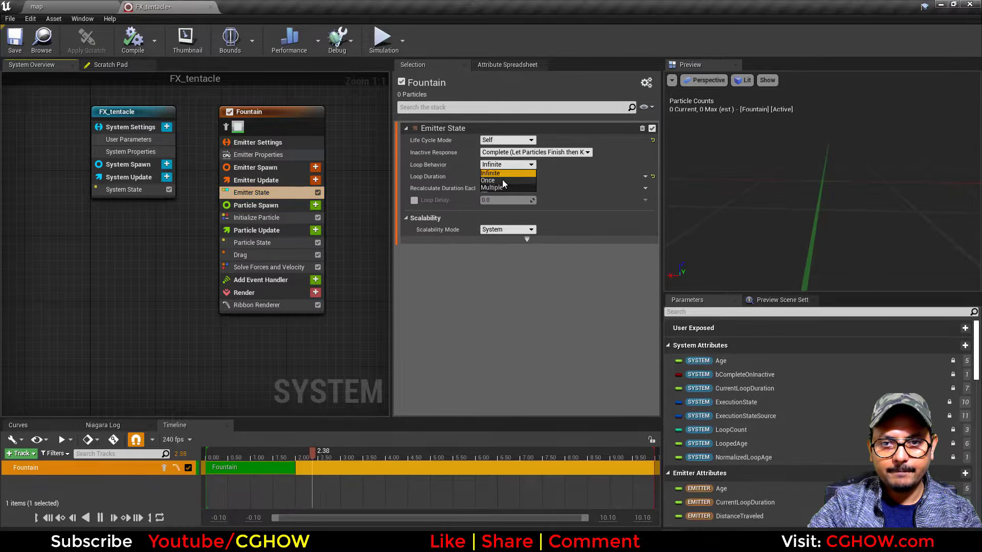
click(505, 174)
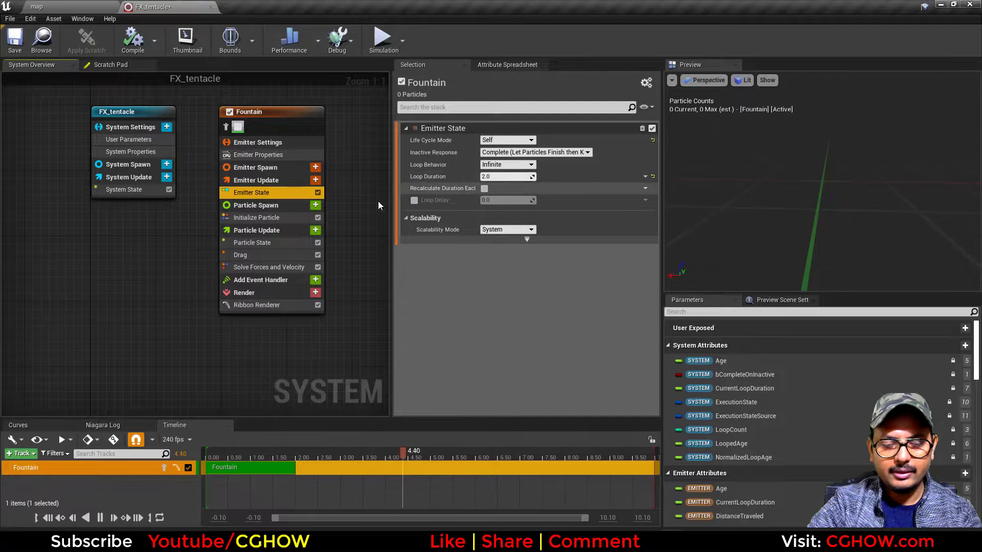
- Replace the Initialize Particle module with Initialize Ribbon in Particle Spawn and set its Lifetime to 2.0
click(279, 219)
key(Delete)
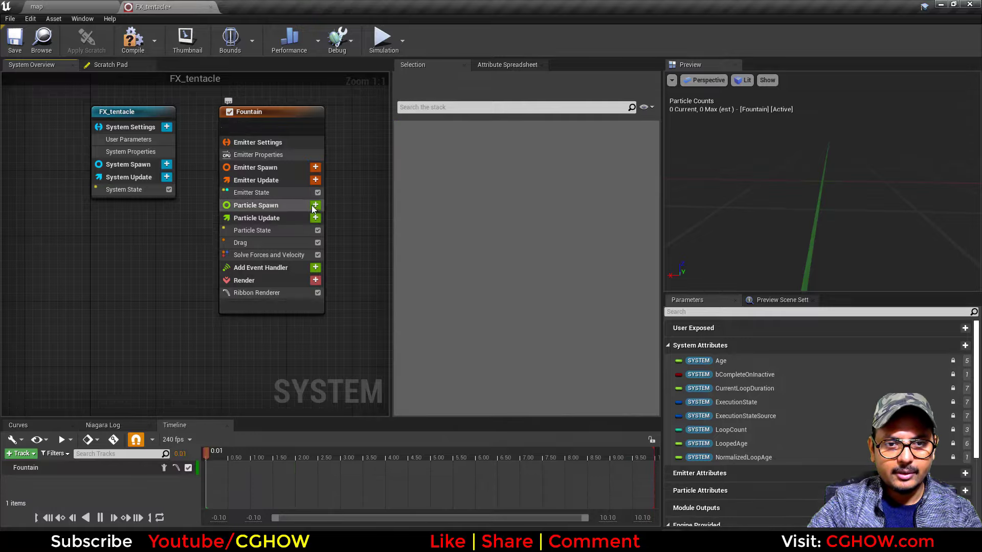
click(315, 205)
text(ini)
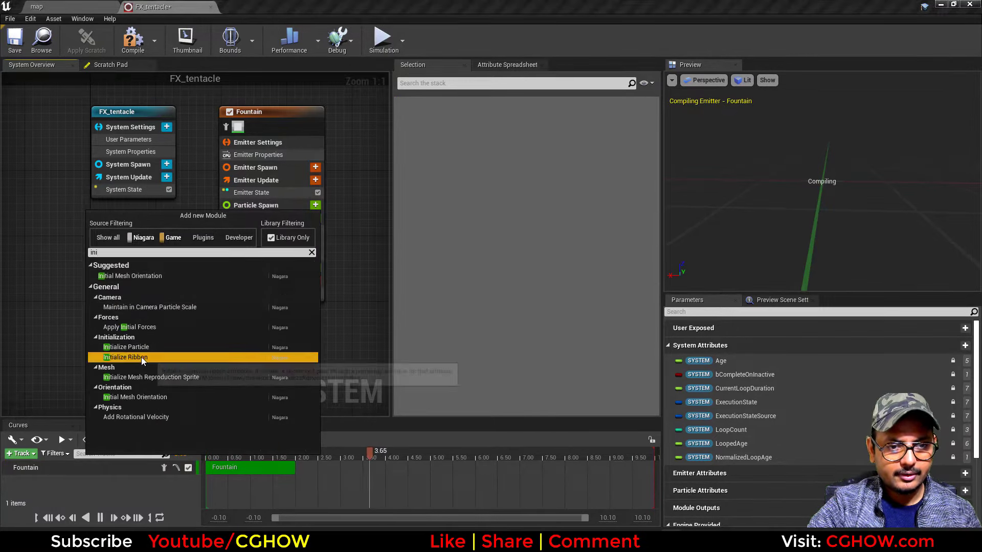
click(136, 357)
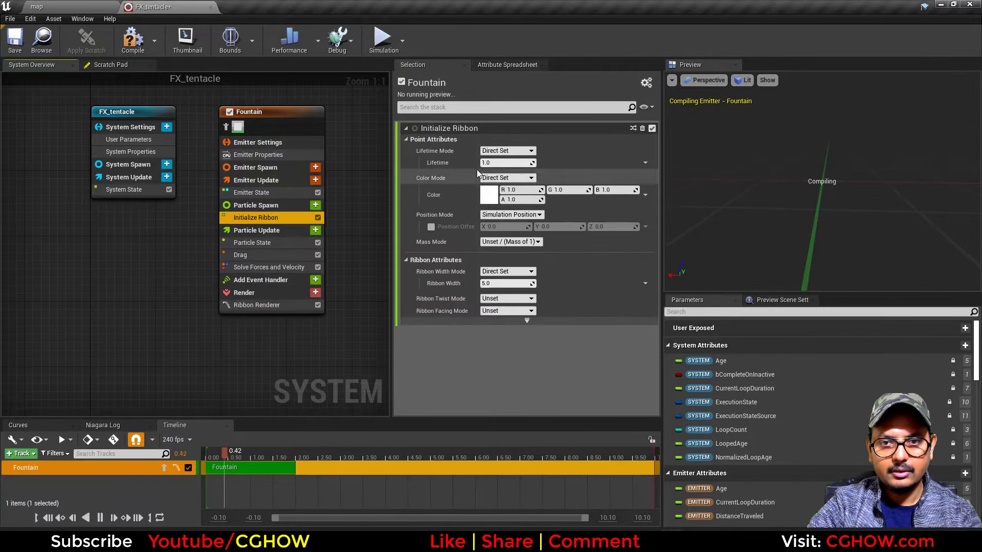
click(258, 193)
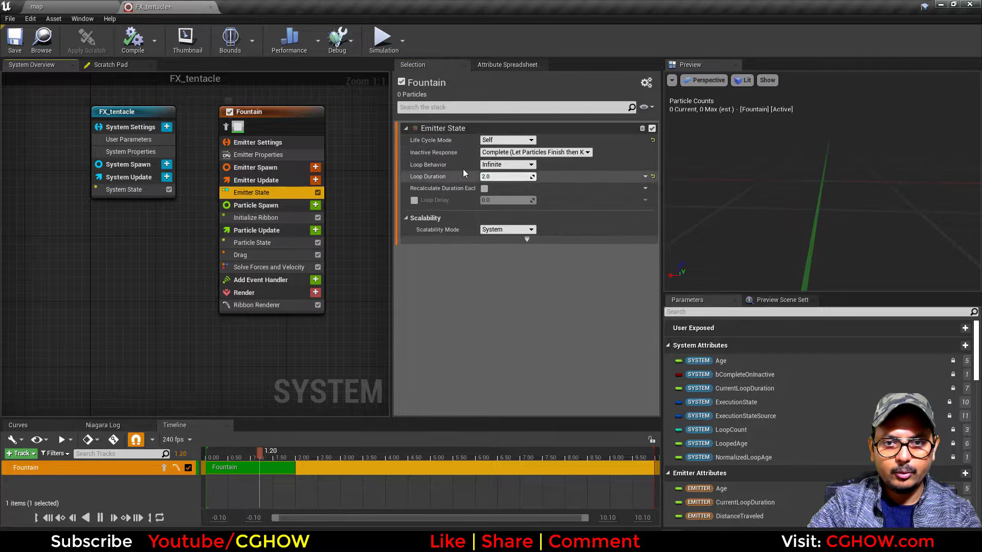
click(242, 219)
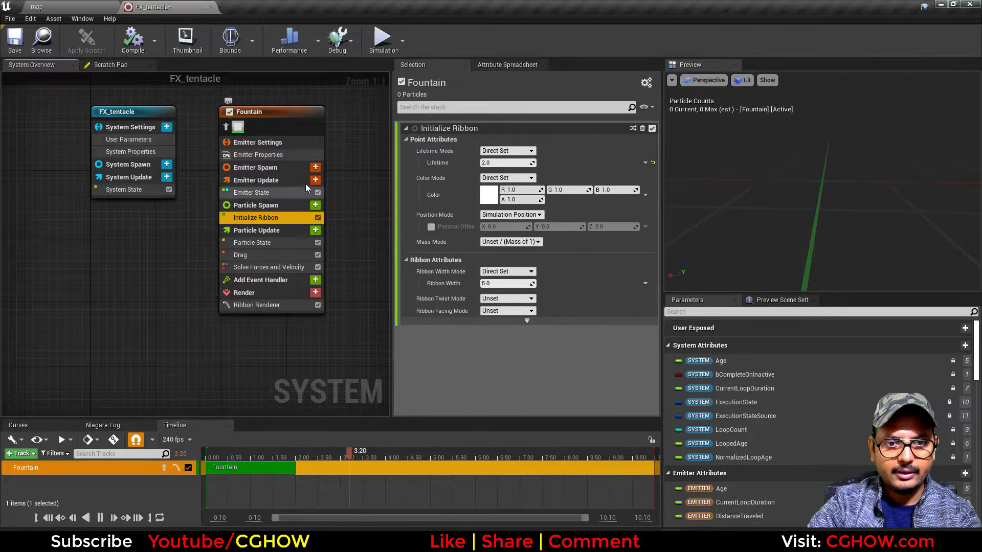
- Add a Spawn Burst Instantaneous module to Emitter Update and set its Spawn Count to 100
click(316, 205)
click(156, 255)
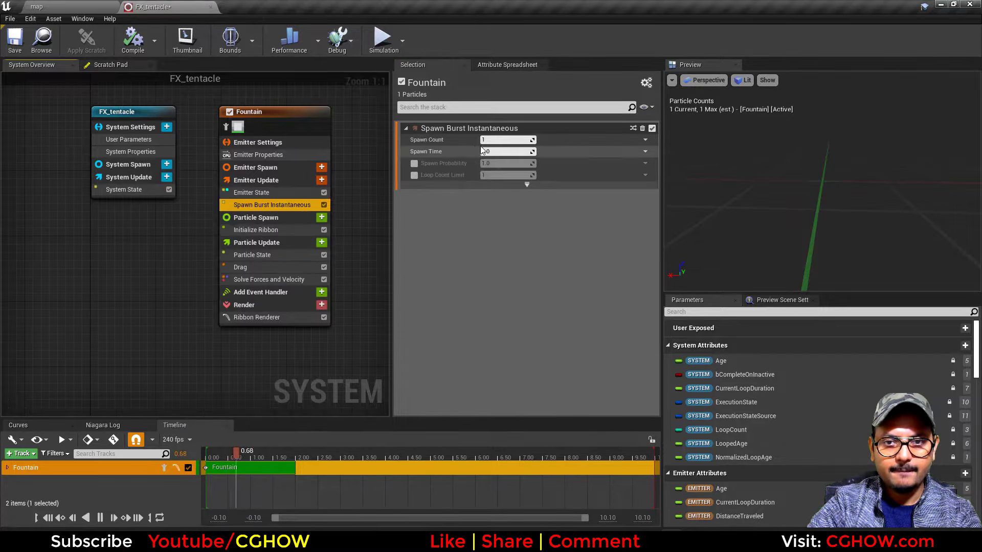
click(506, 140)
text(100)
key(Return)
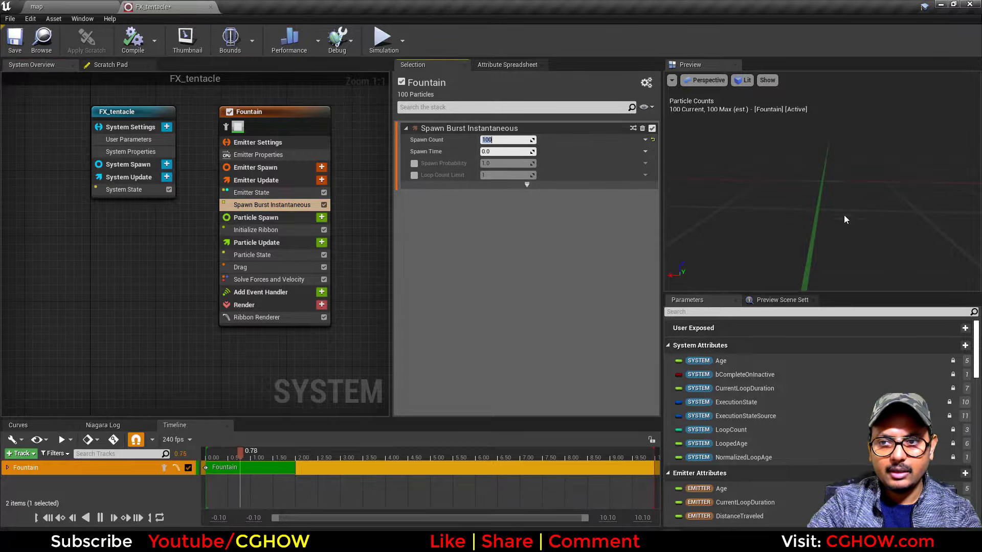
- Set the Ribbon Width in the Initialize Ribbon module to 30
click(266, 231)
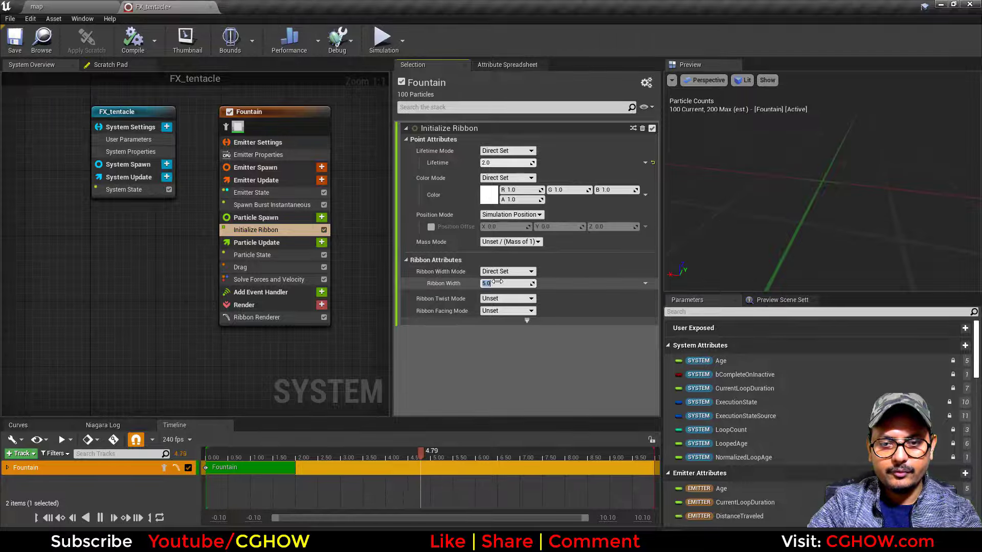
text(30)
key(Return)
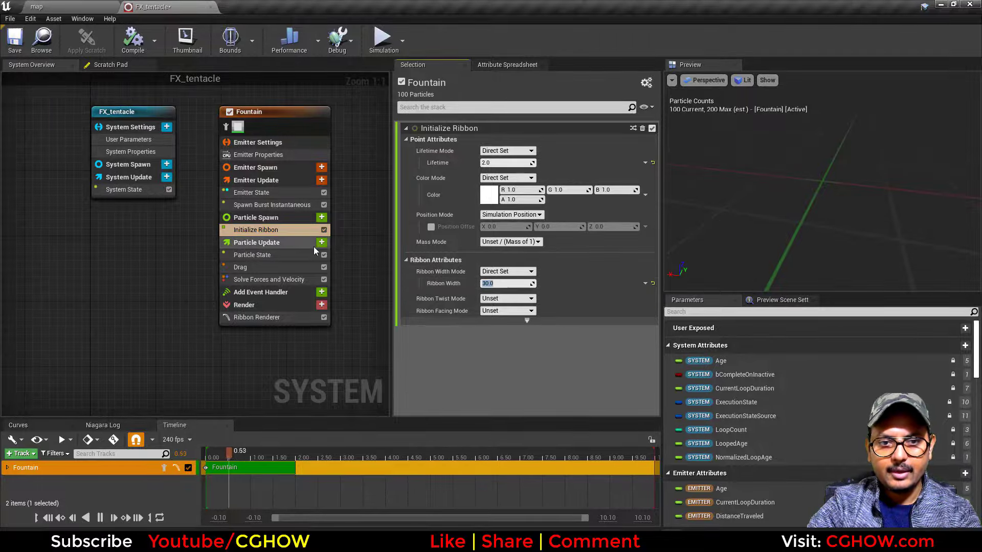
click(321, 217)
- Rename the Fountain emitter as tentacle
double_click(252, 114)
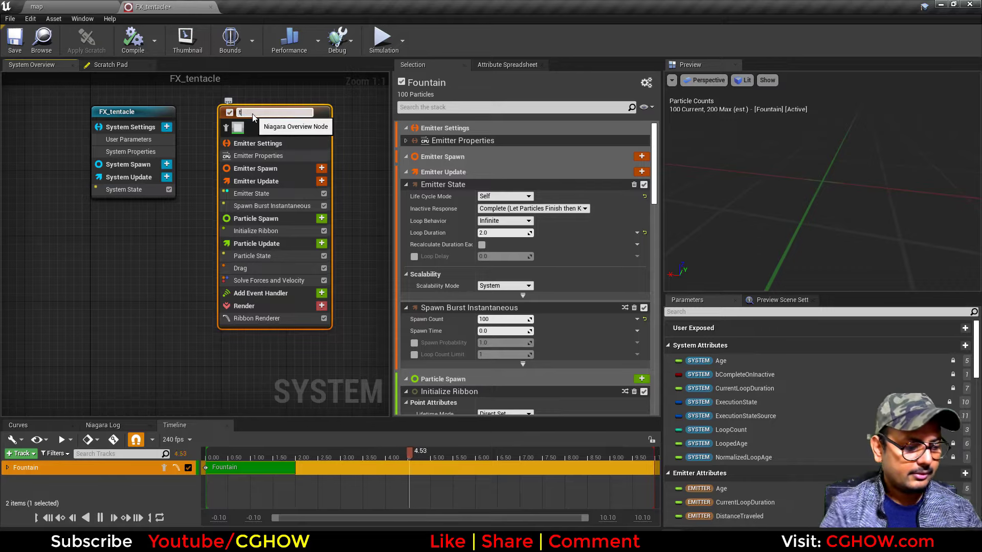
text(tentacle)
key(Return)
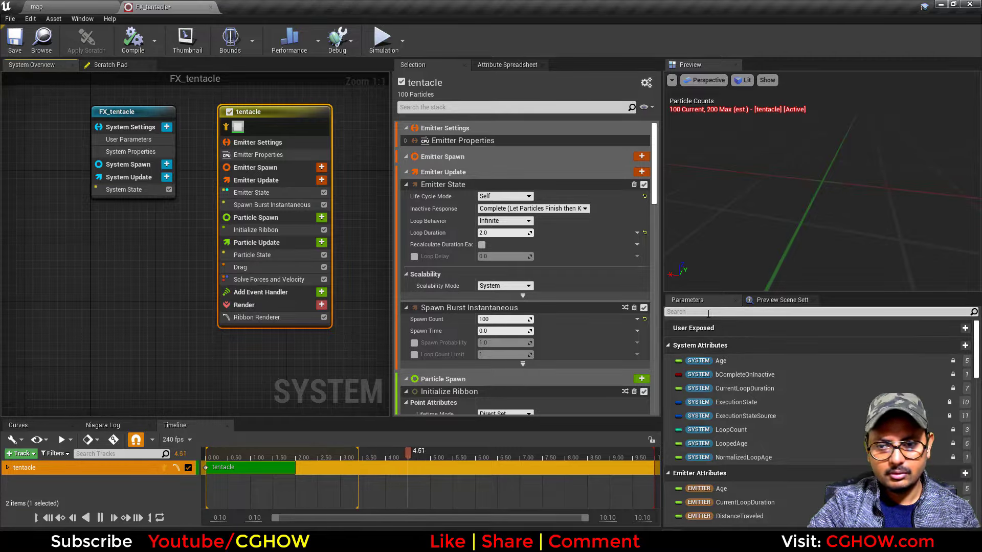
- Find the Particles Position parameter and add it as a Set module under Initialize Ribbon in Particle Spawn
click(708, 312)
text(pos)
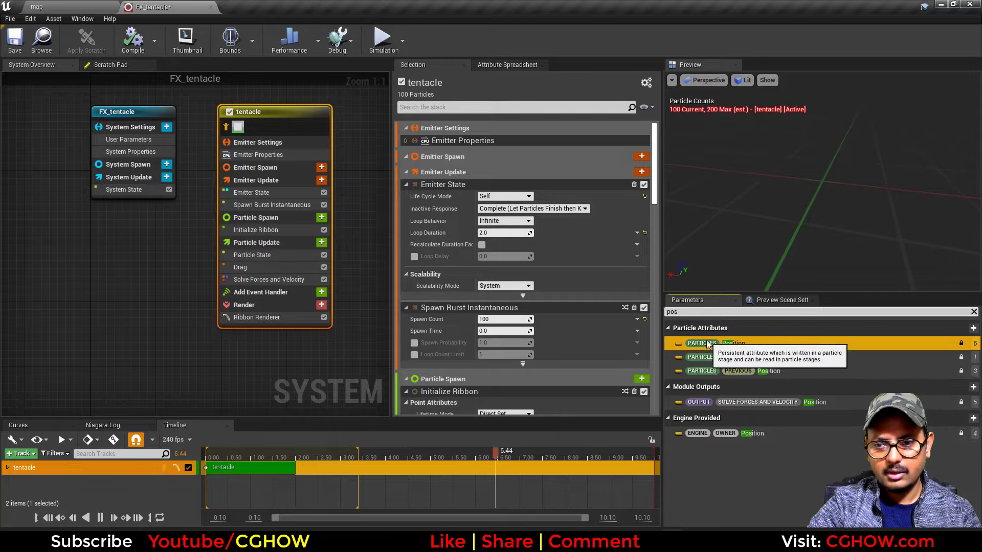
drag(726, 343, 244, 236)
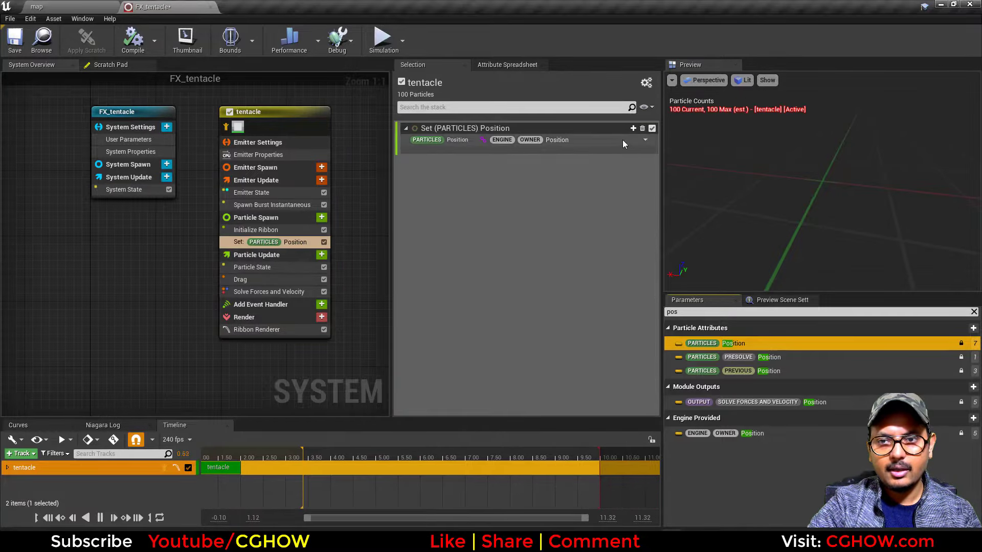
- Replace the Particles Position value with a Make Vector dynamic input
click(645, 140)
text(v)
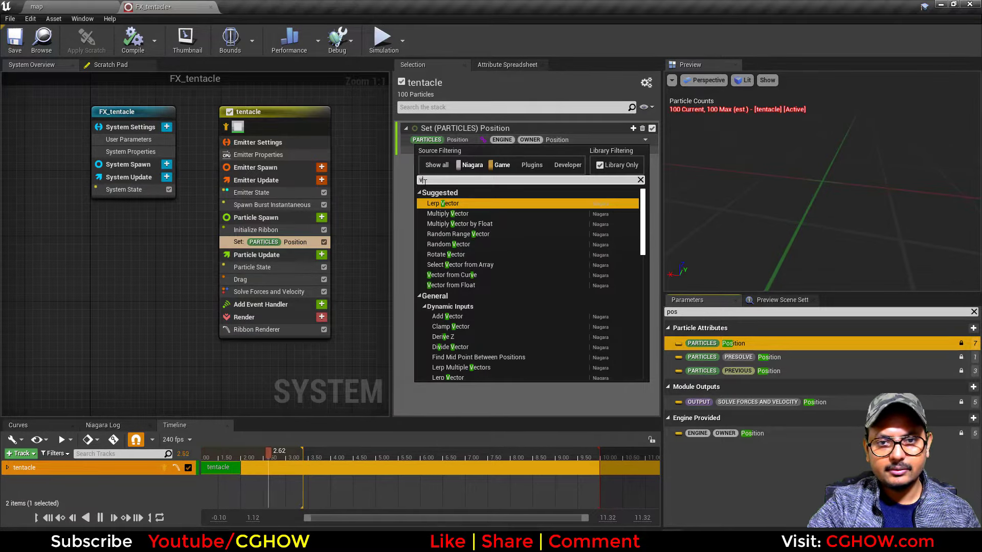
key(BackSpace)
text(make)
click(453, 202)
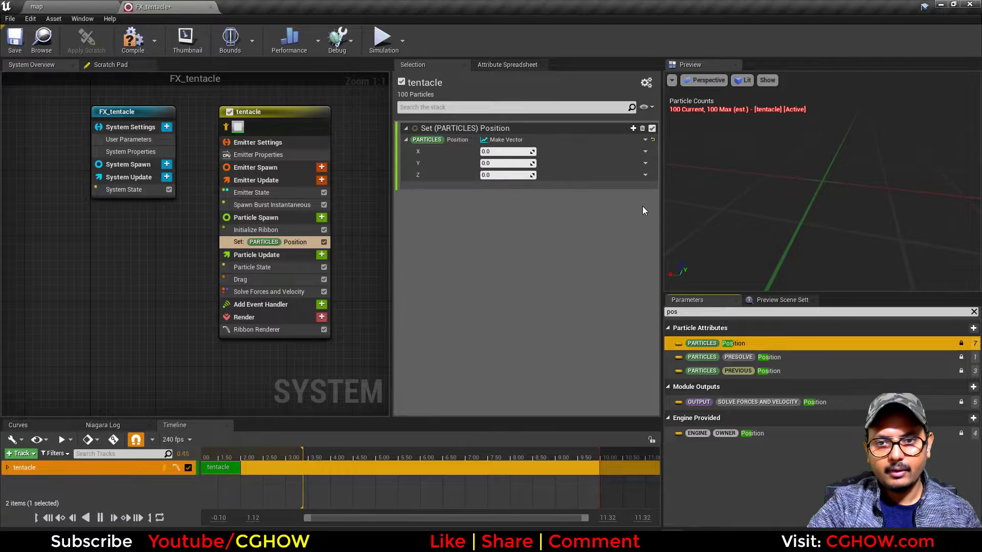
- Drive the Z component of the Particles Position with Multiply Float, using Return Normalized Exec Index as its A input
click(645, 177)
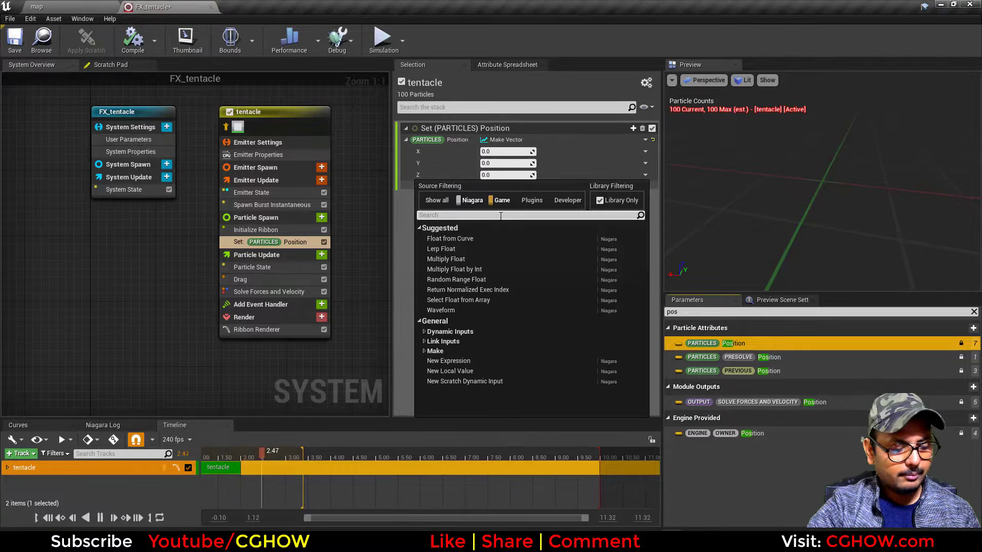
text(multiply)
click(475, 240)
click(645, 187)
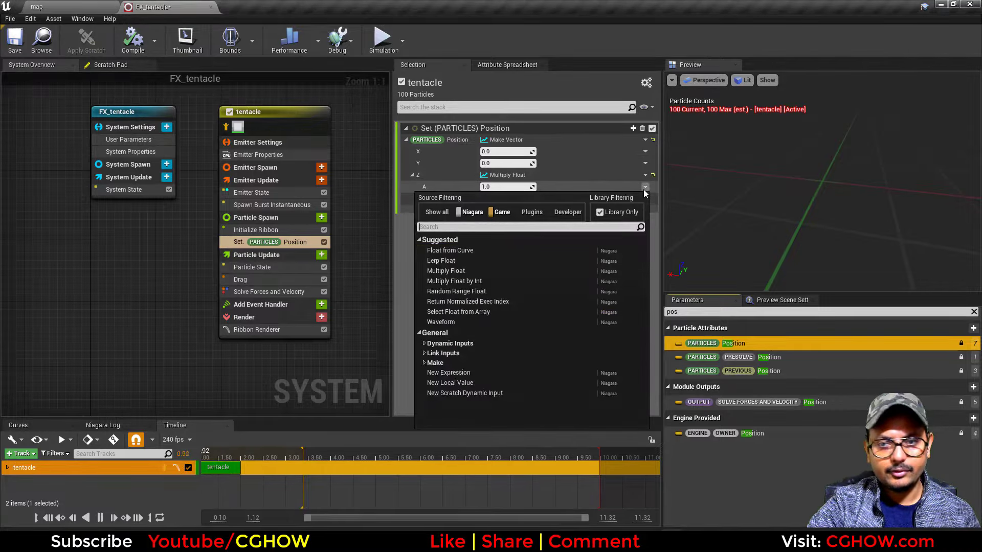
text(normalized)
click(513, 249)
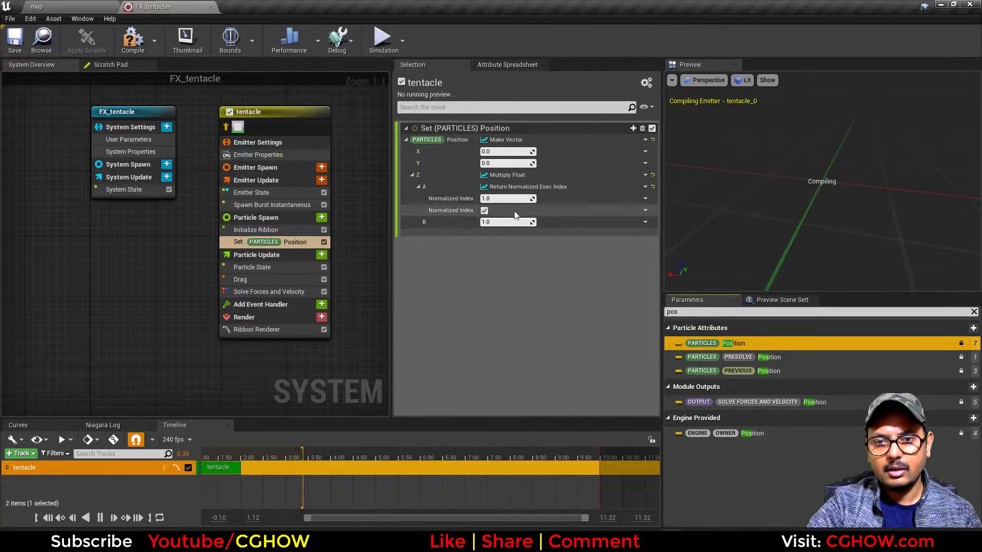
- Set the B input of the Z component's Multiply Float to 200
drag(506, 222, 542, 222)
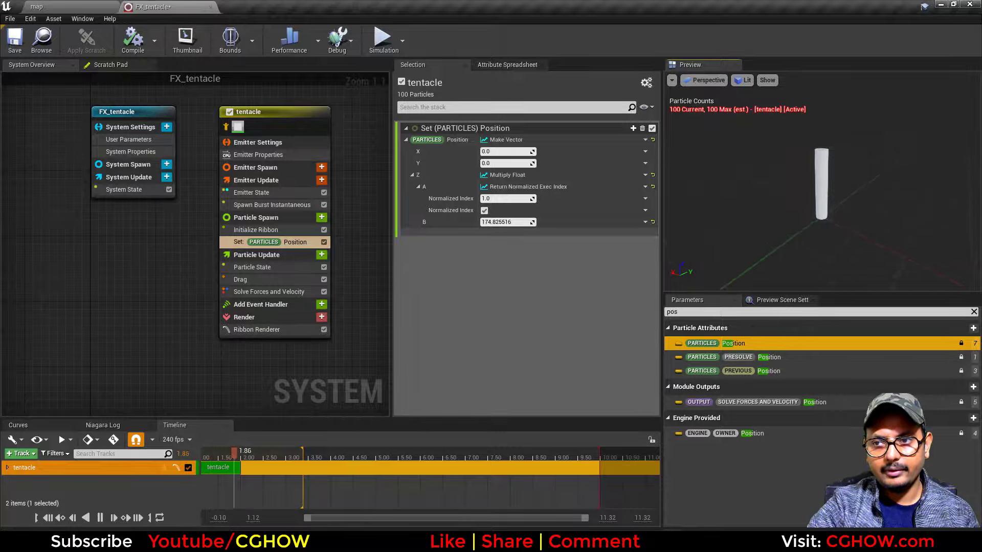
drag(271, 458, 315, 460)
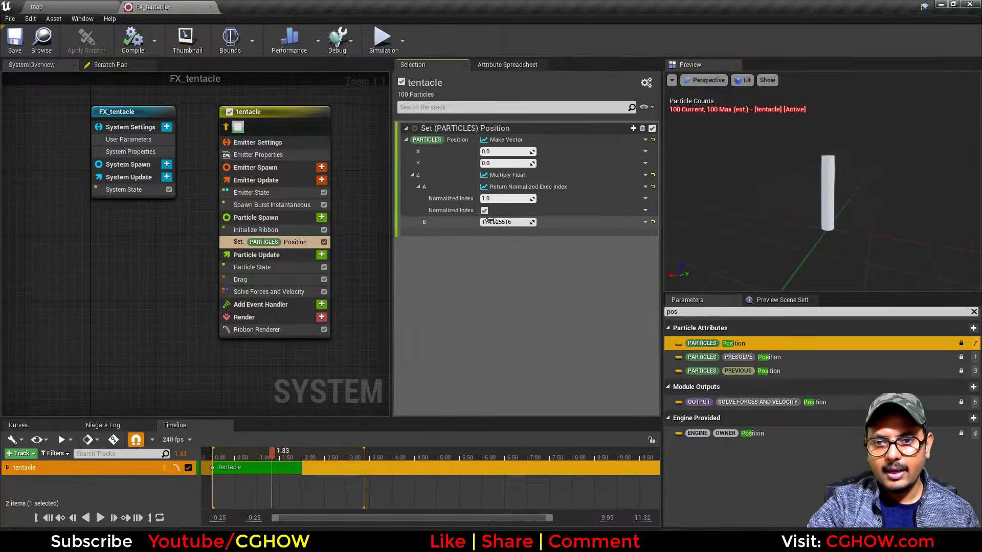
drag(489, 220, 516, 221)
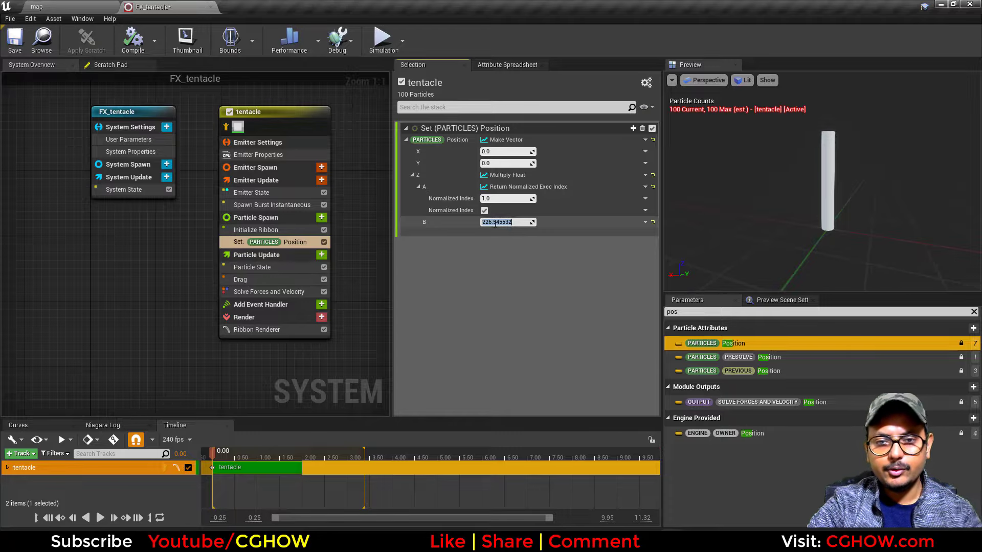
text(200)
key(Return)
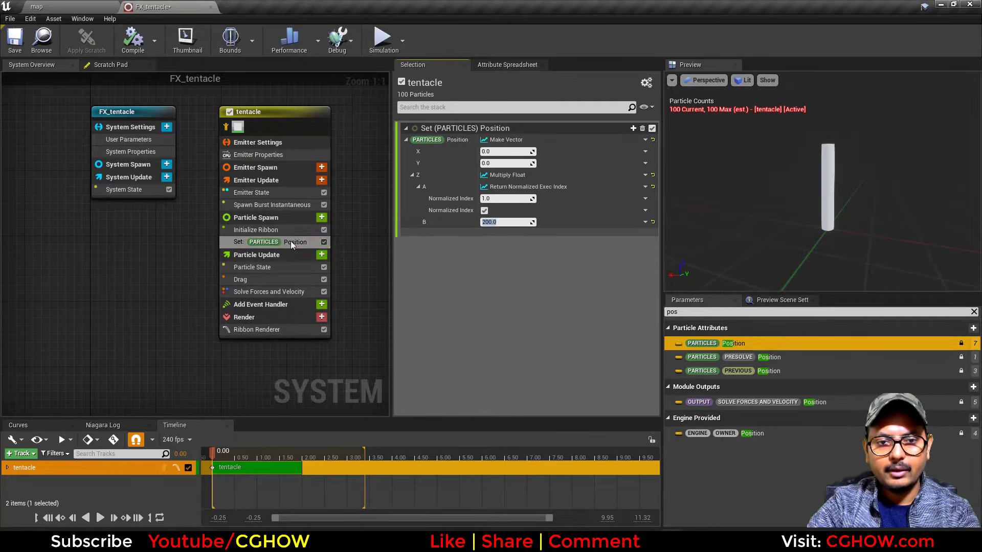
- Add a new Scratch Pad module to Particle Spawn and add a Particles RibbonLinkOrder pin to its Map Set node
click(322, 217)
scroll(235, 384, down, 15)
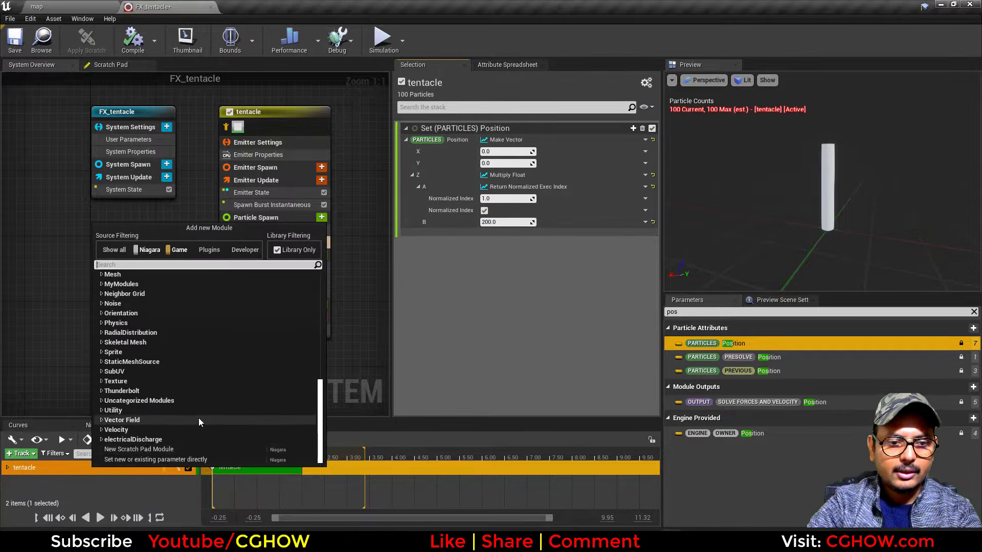
click(145, 449)
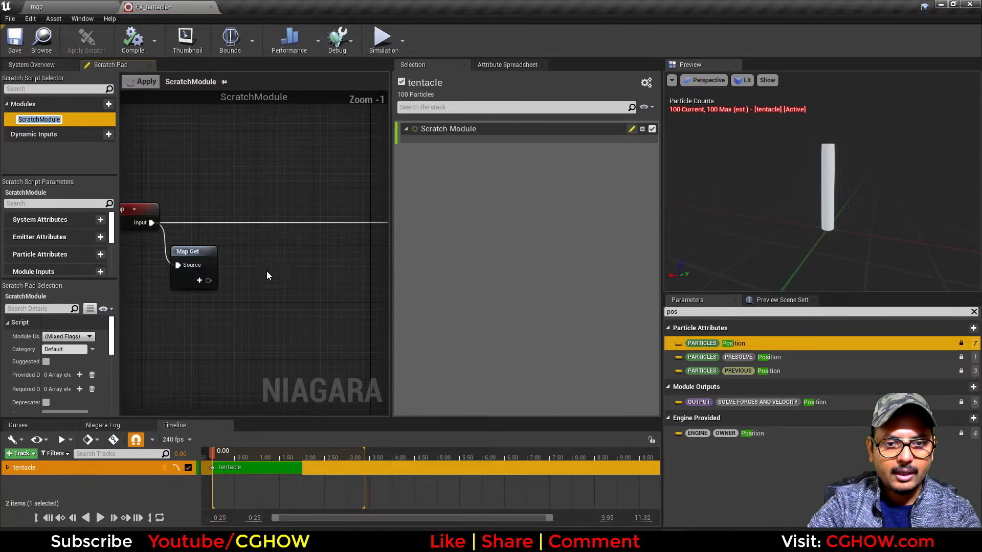
click(272, 248)
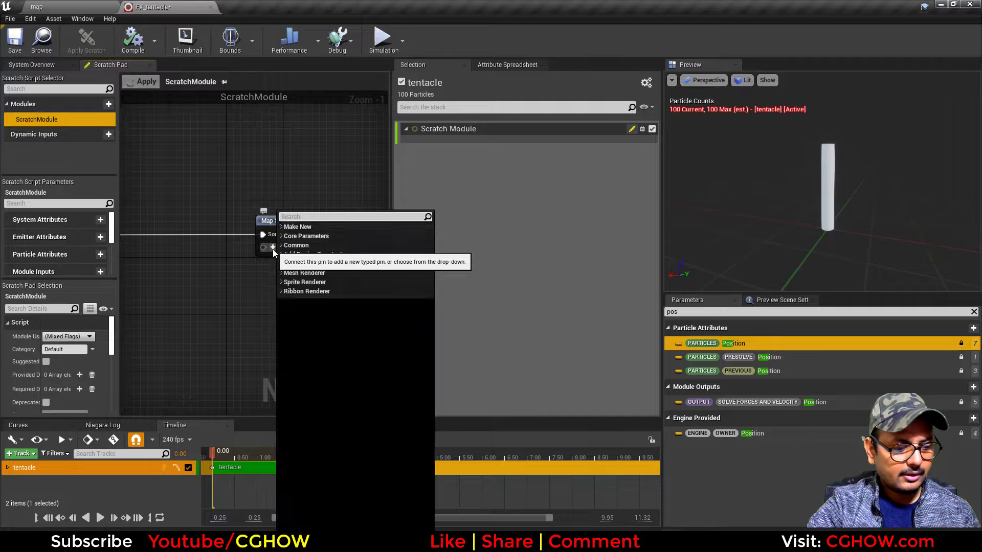
text(ribb)
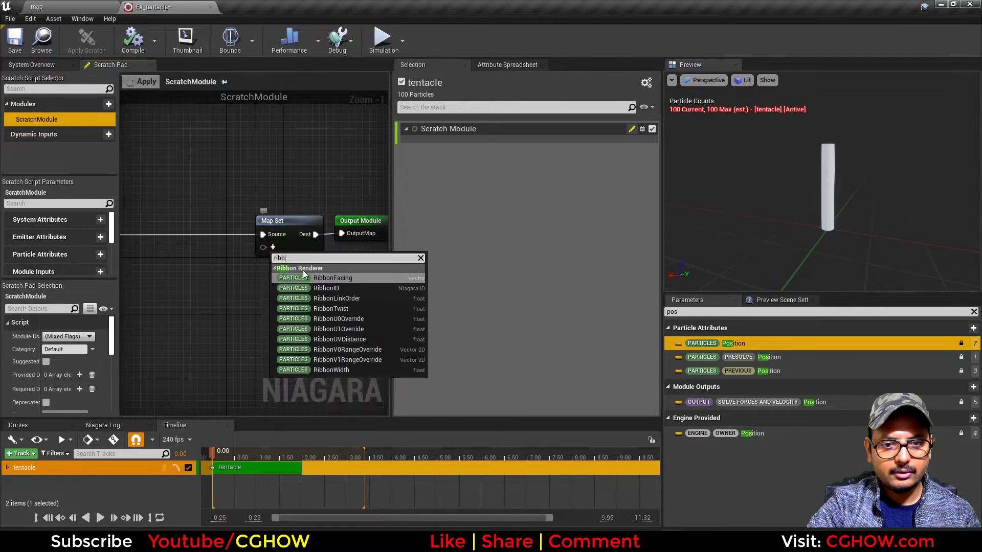
click(330, 299)
- Add an Execution Index node, connect it to the RibbonLinkOrder pin, and apply the scratch module
right_click(188, 289)
text(exe)
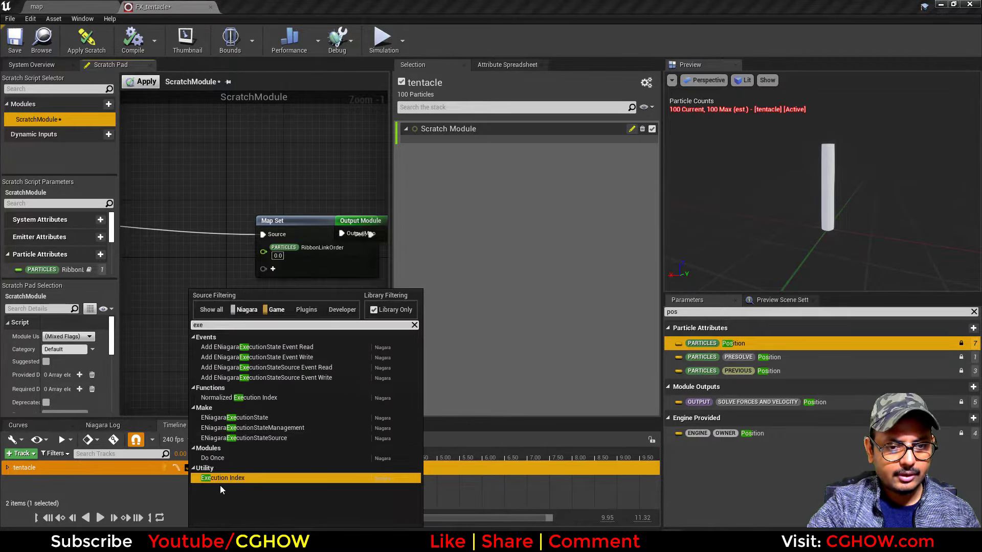
click(221, 479)
drag(247, 304, 265, 239)
click(146, 81)
- Rename the scratch module in the tentacle emitter's stack as executionIDtoRibbonLInkOrder
click(41, 65)
key(F2)
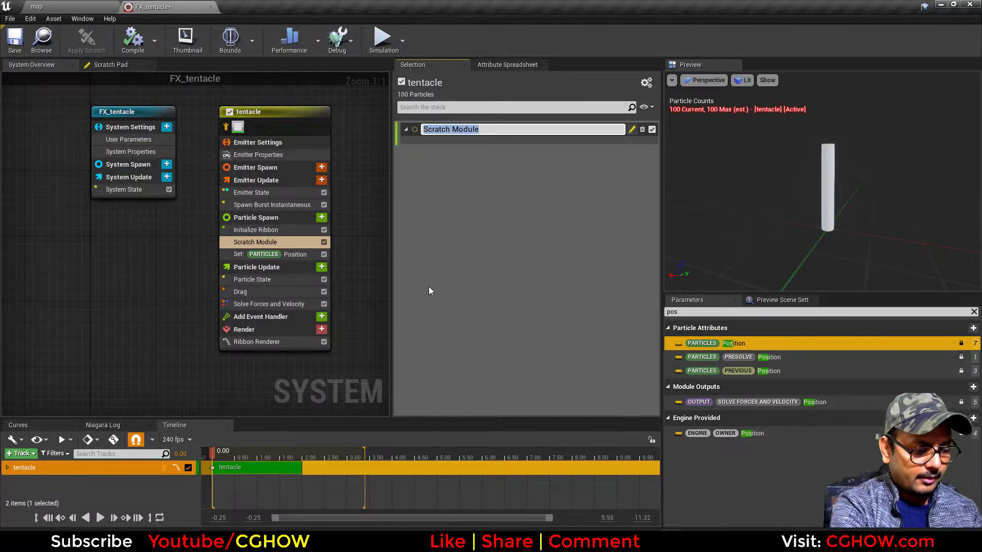
key(BackSpace)
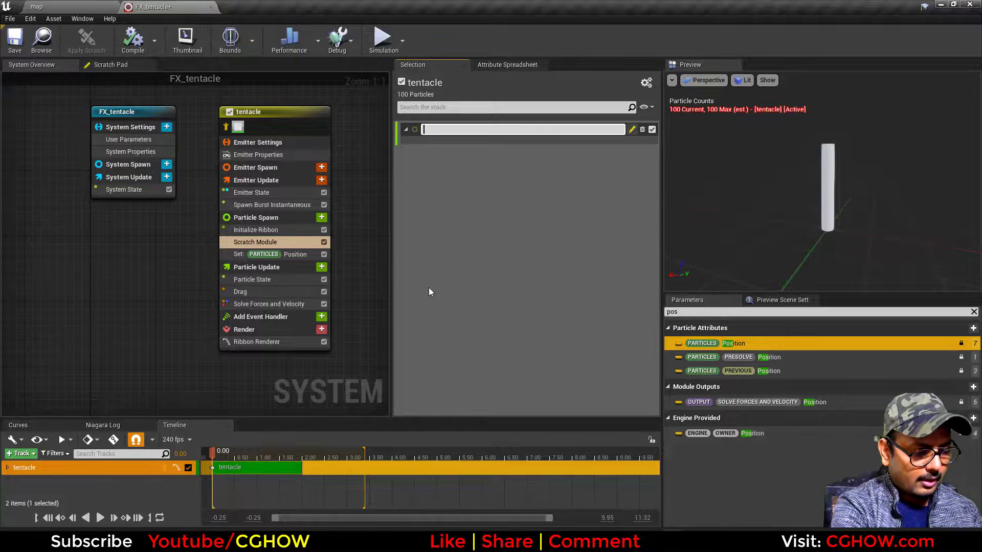
text(executionIDtoRibbonLInk)
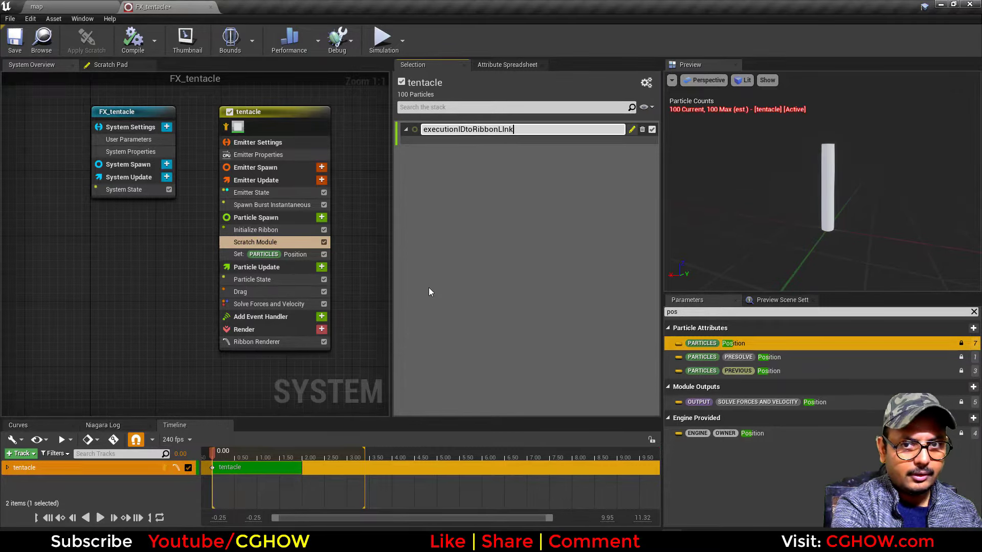
text(der)
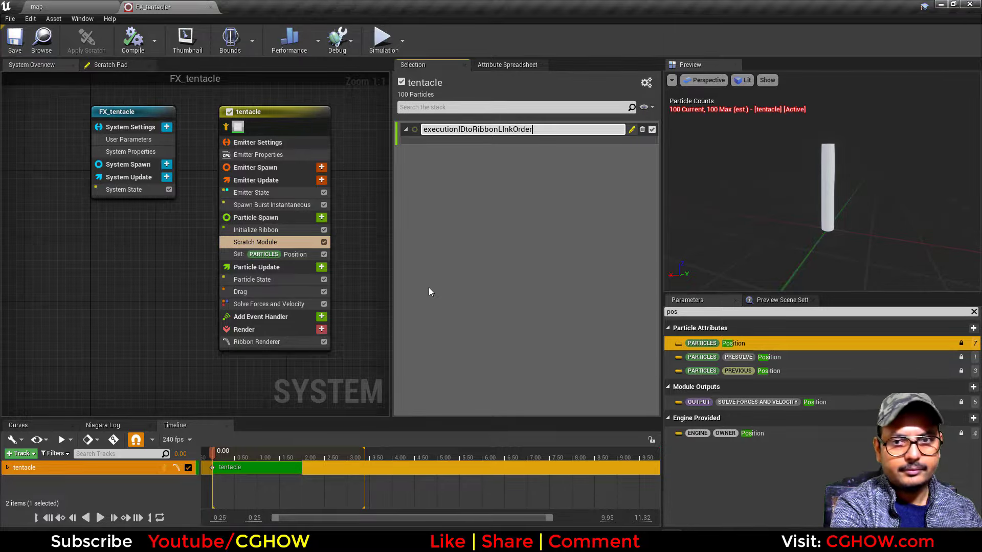
key(Return)
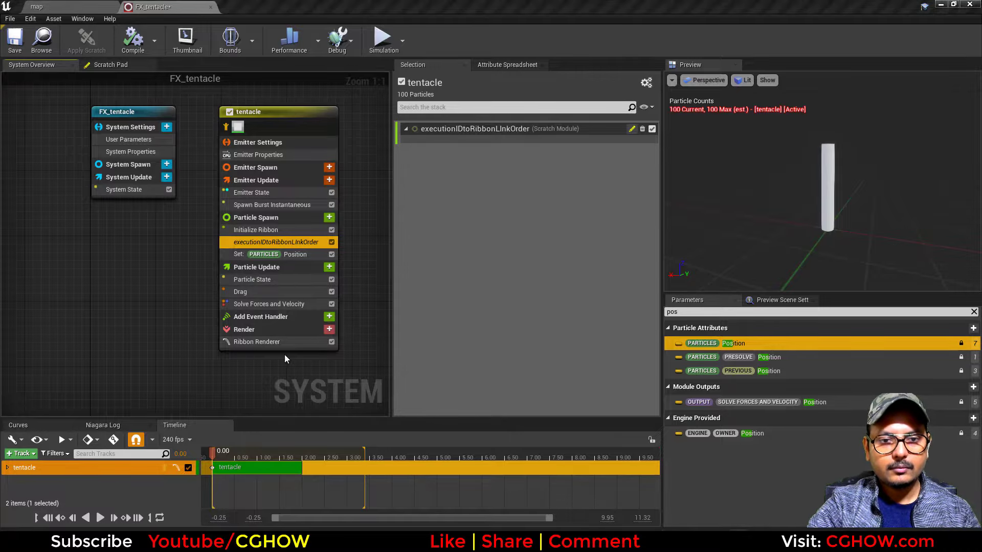
- Add a Scale Ribbon Width module to the tentacle emitter's Particle Update and try adjusting its Ribbon Width Scale
click(295, 256)
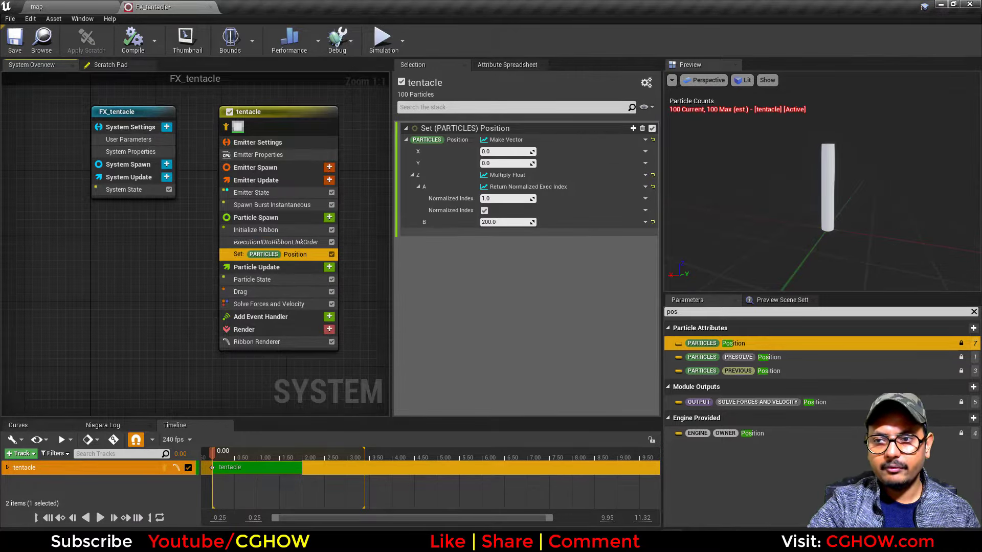
drag(825, 137, 797, 137)
scroll(825, 137, up, 2)
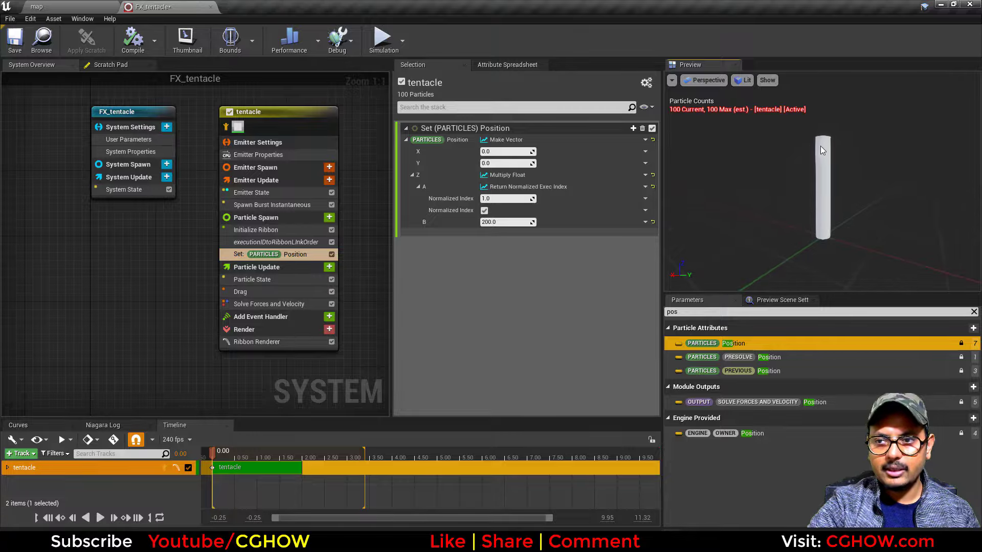
click(328, 266)
text(sca)
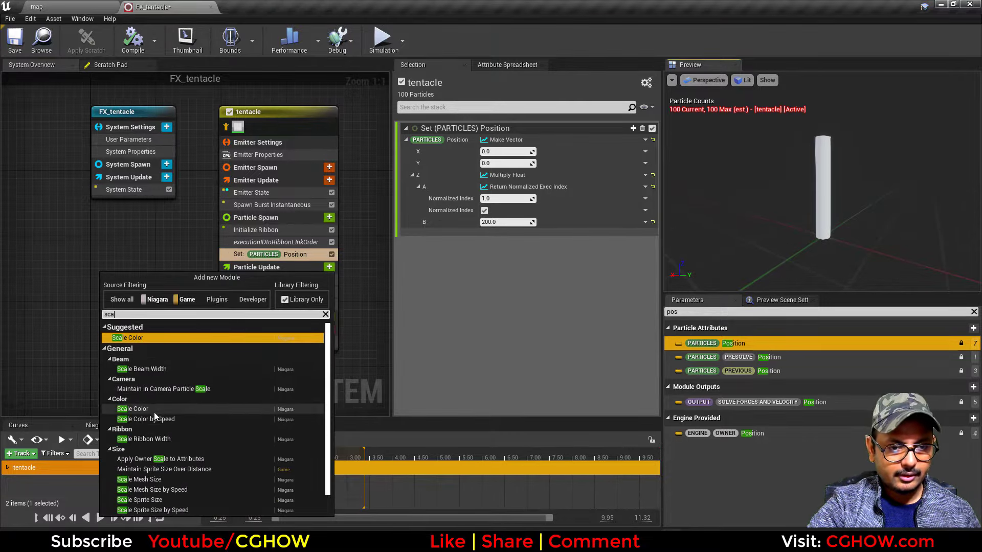
click(148, 439)
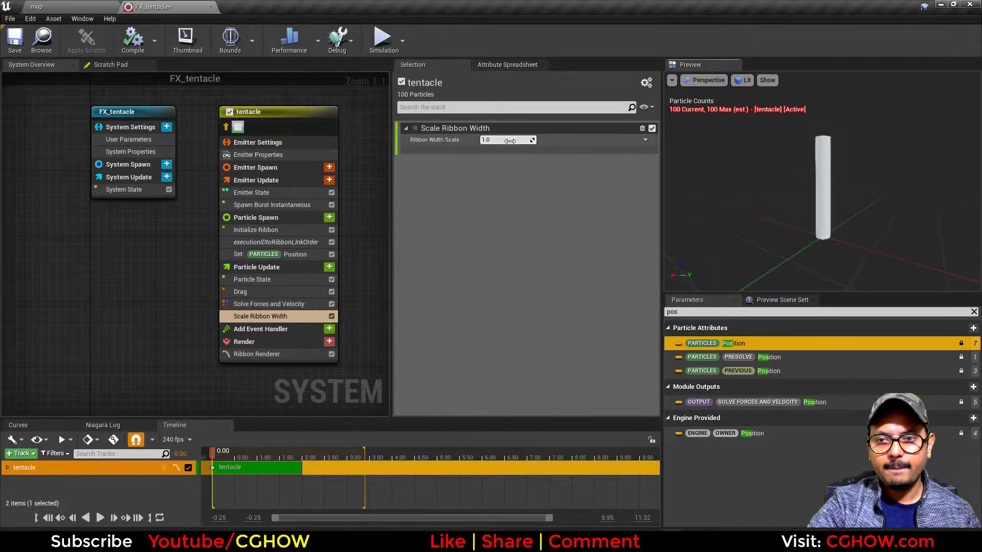
drag(506, 140, 480, 140)
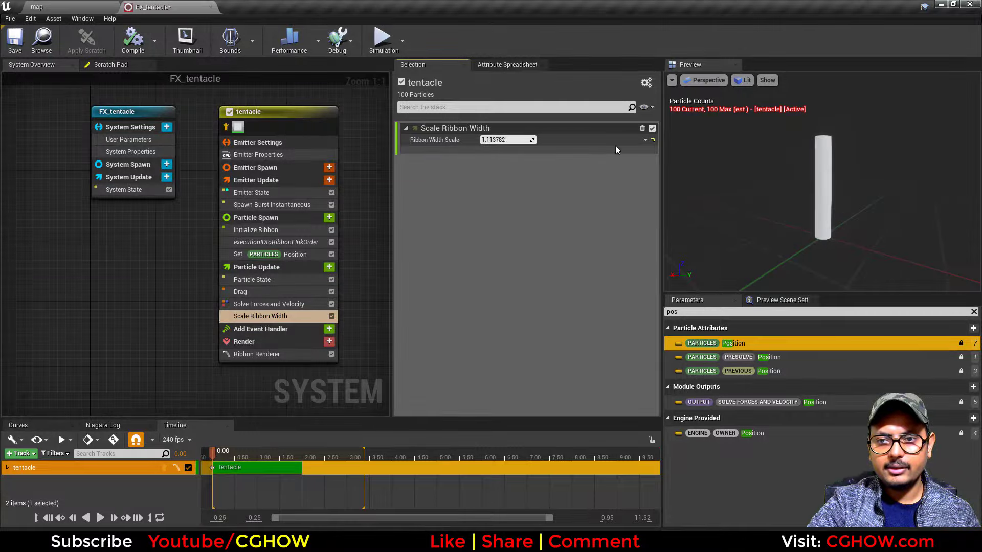
- Drive Ribbon Width Scale with Float from Curve and set its CurveIndex to Return Normalized Exec Index
click(645, 140)
click(449, 207)
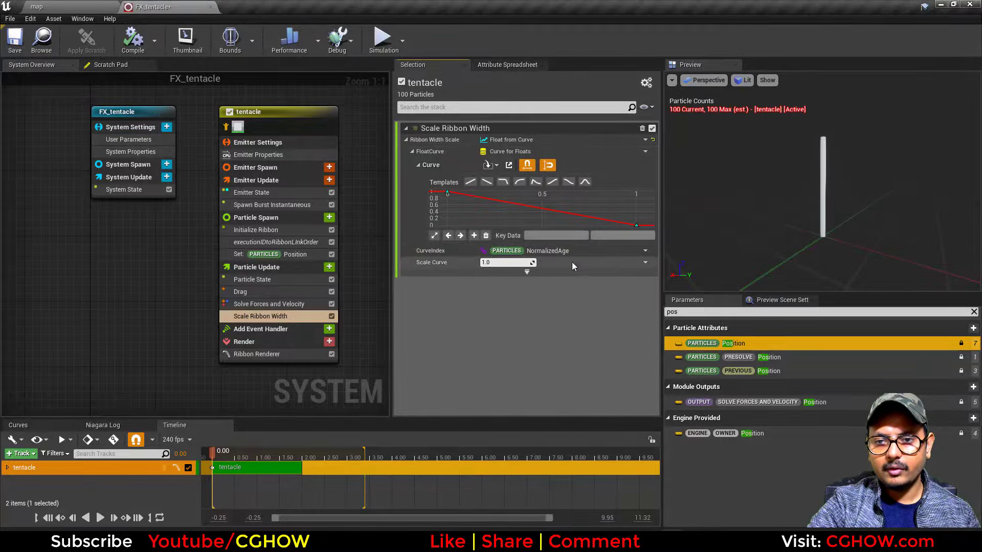
click(644, 249)
text(exe)
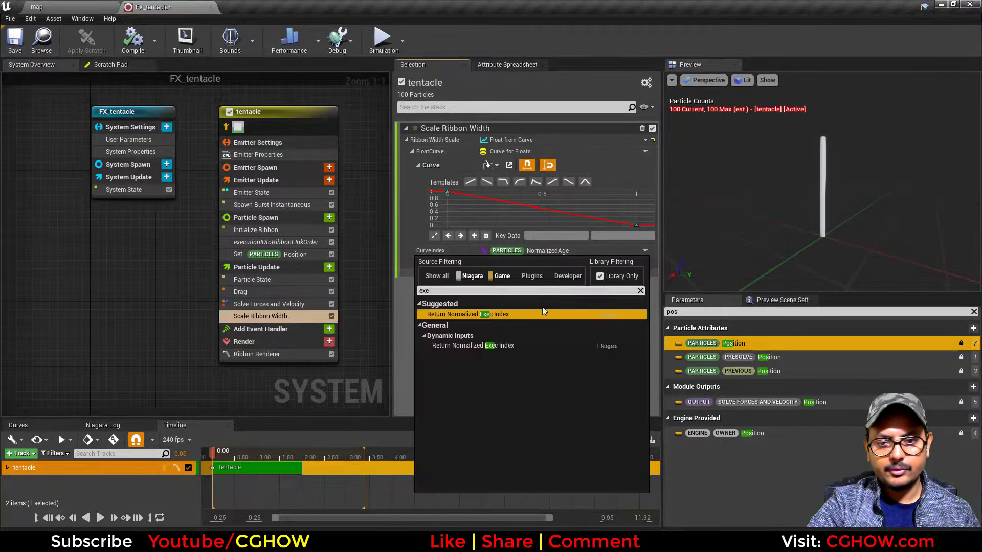
click(488, 314)
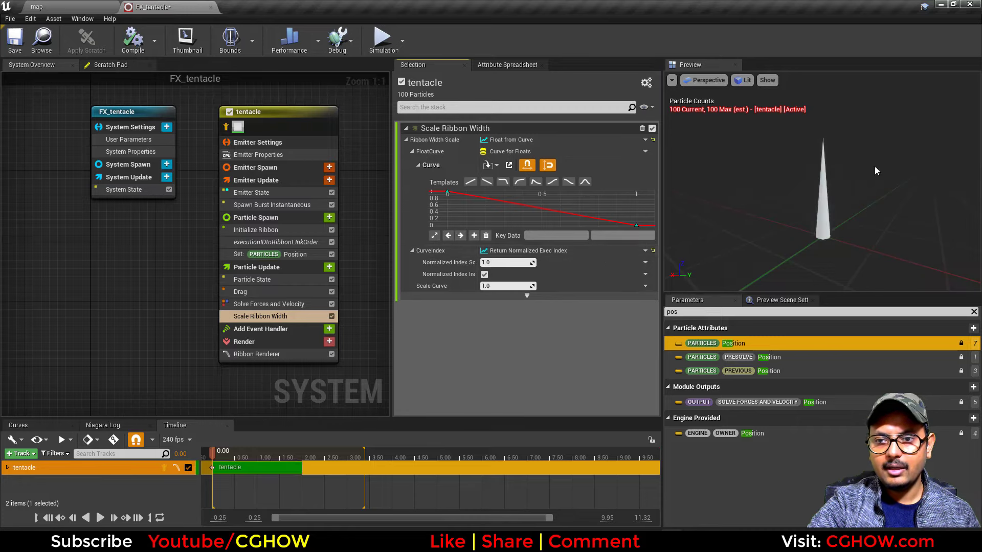
- Apply the smooth descending template to the ribbon width curve, tilting the first key's tangent down and raising the last key's tangent
click(568, 181)
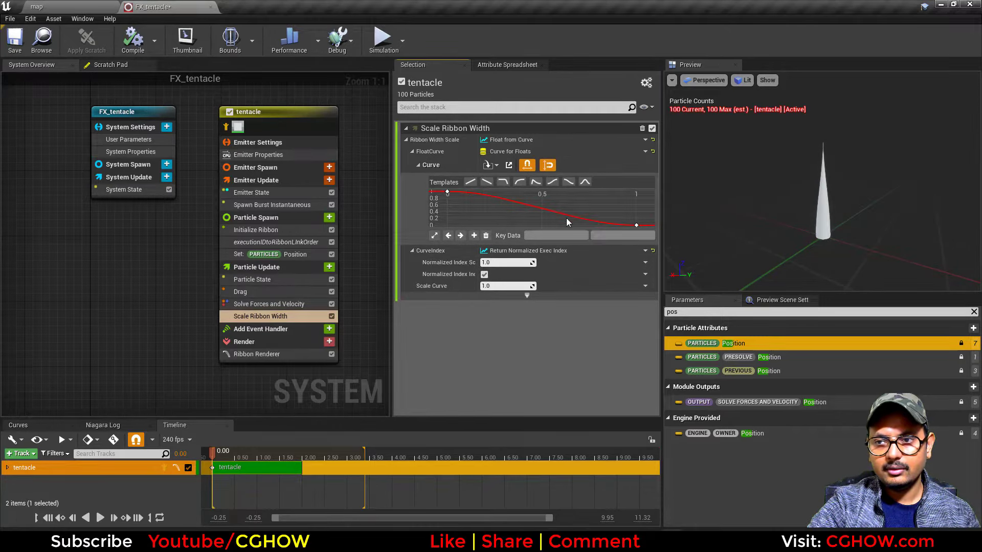
click(447, 191)
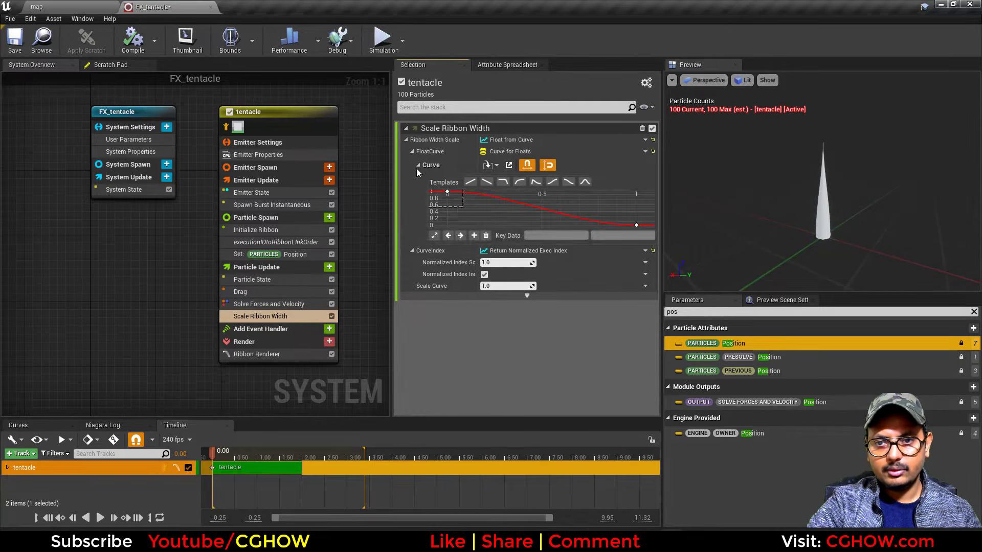
drag(606, 220, 606, 216)
drag(756, 204, 736, 204)
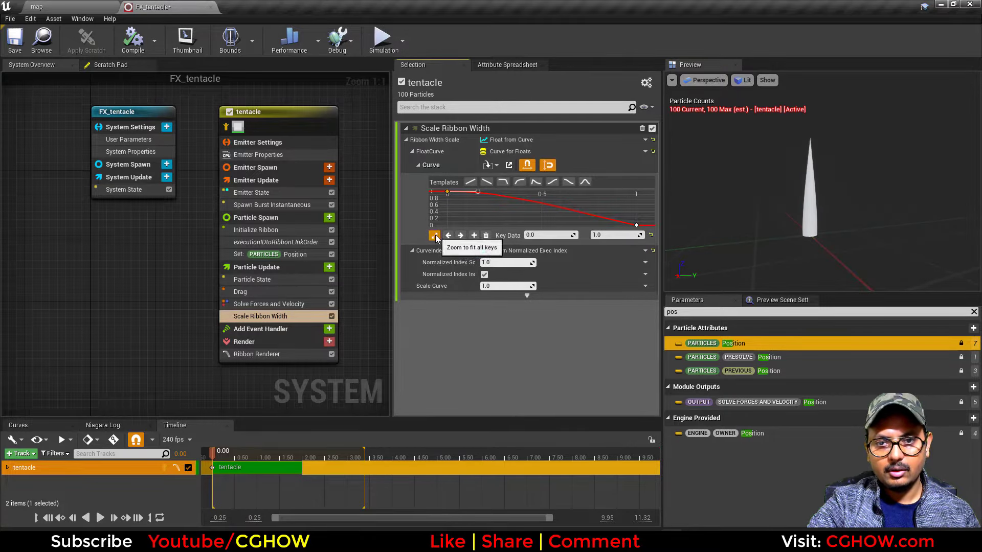
mouse_move(477, 196)
drag(477, 193, 474, 204)
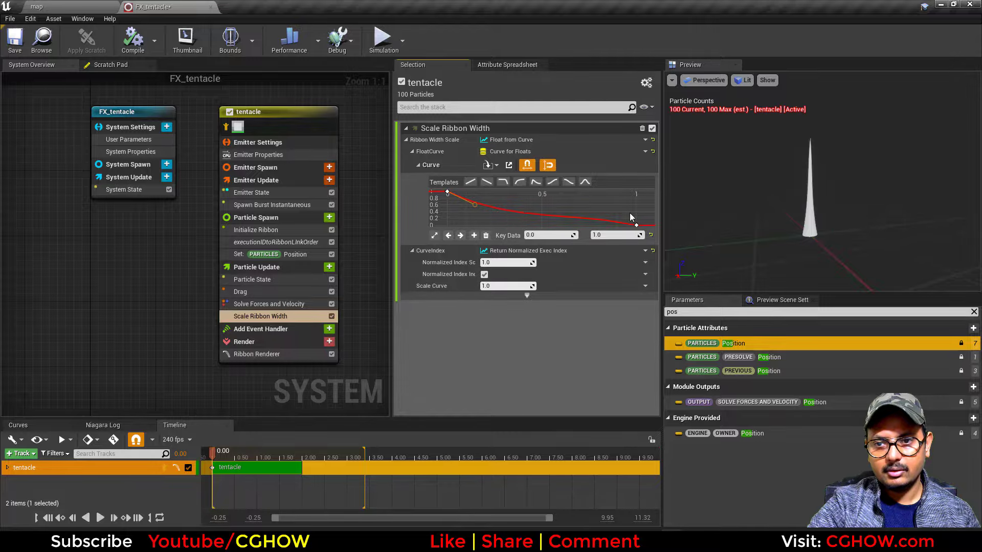
click(635, 225)
drag(602, 220, 605, 210)
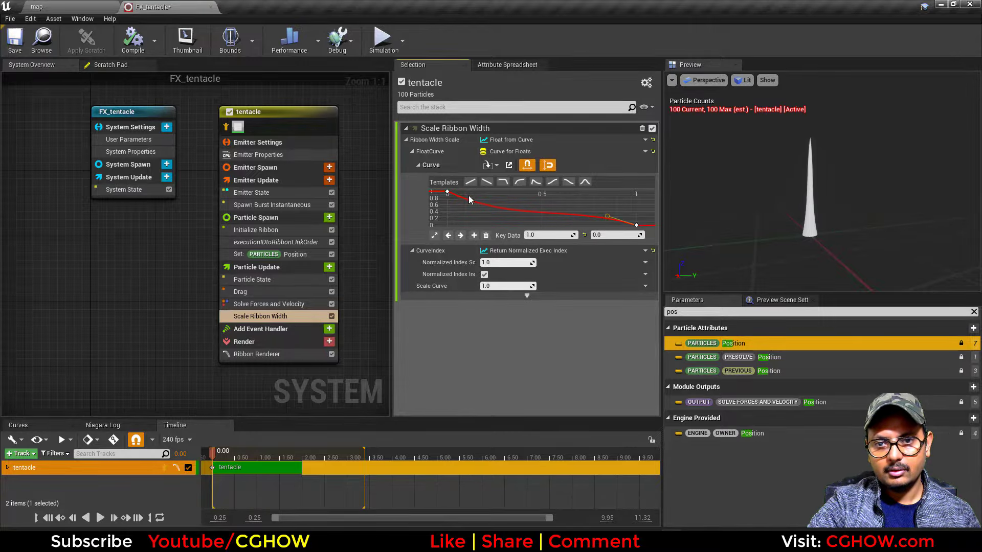
drag(472, 205, 479, 203)
mouse_move(844, 195)
mouse_down()
mouse_move(870, 195)
mouse_move(853, 195)
mouse_up()
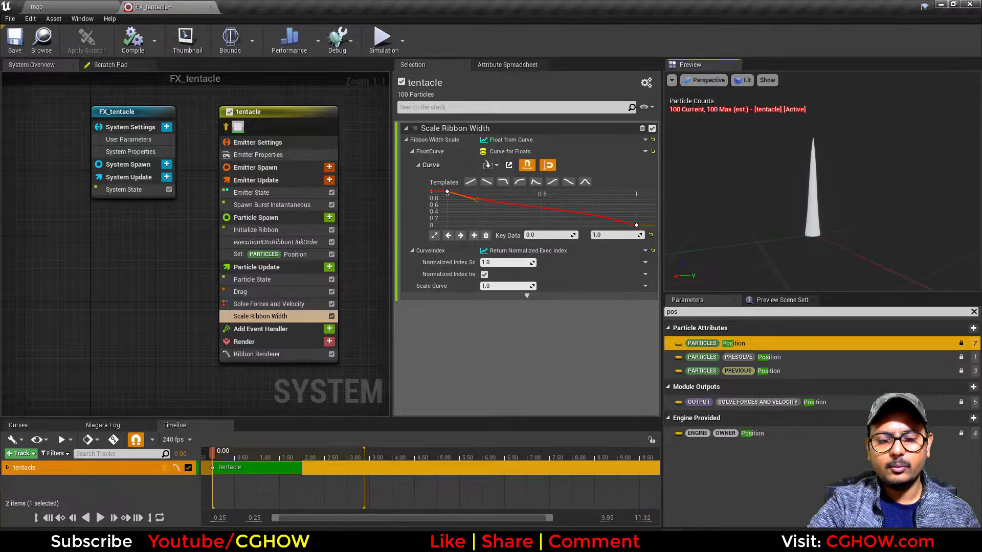
- Set the Z multiplier B in the Particles Position module to about 205.49 and check the tentacle reference on Pinterest
click(253, 257)
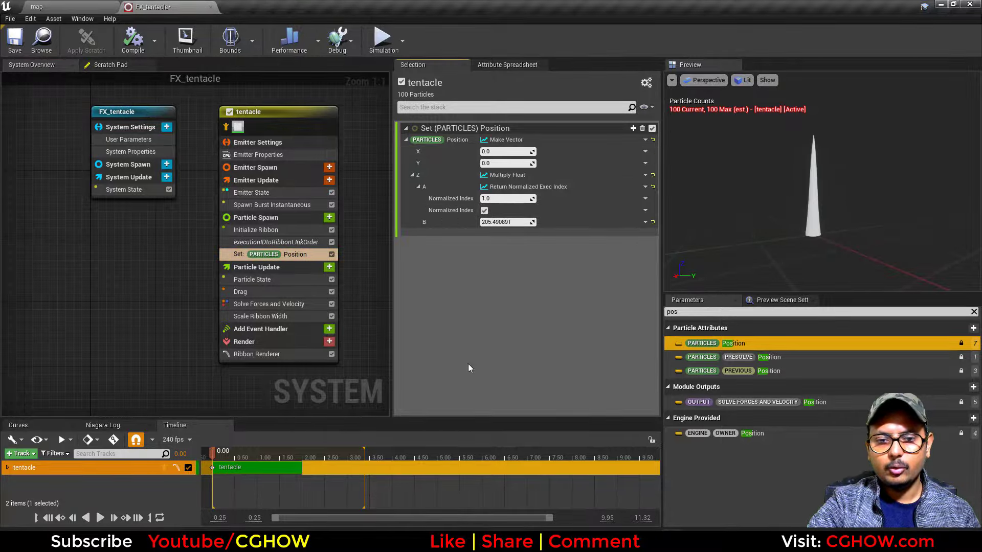
key(alt+Tab)
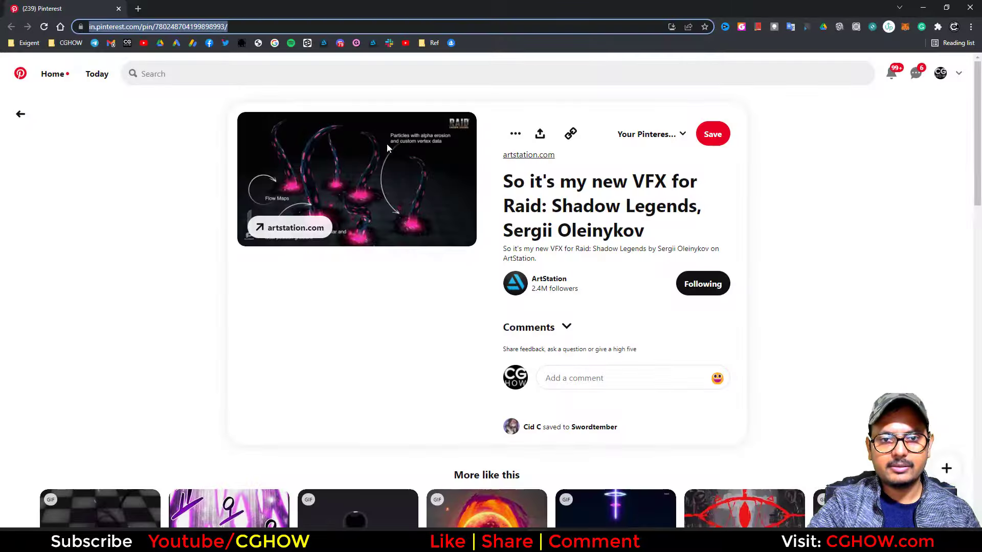
click(922, 7)
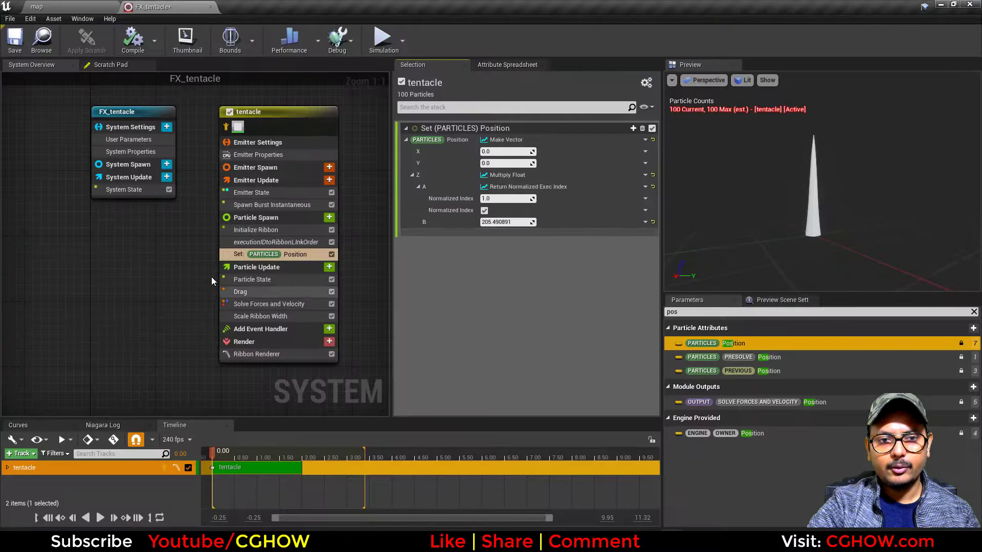
click(267, 264)
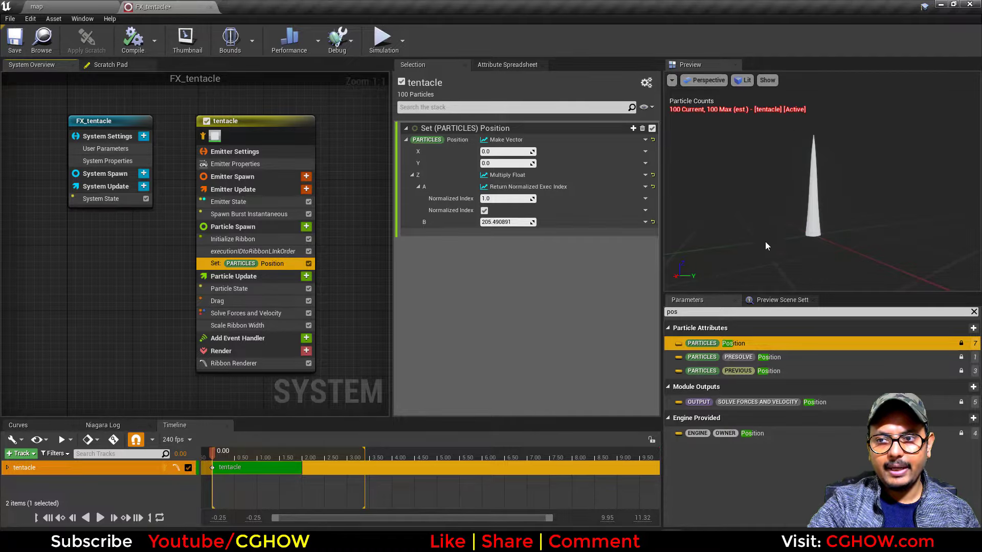
- Drive the Particles Position X component with Float from Curve and set its CurveIndex to Return Normalized Exec Index
click(645, 151)
text(cur)
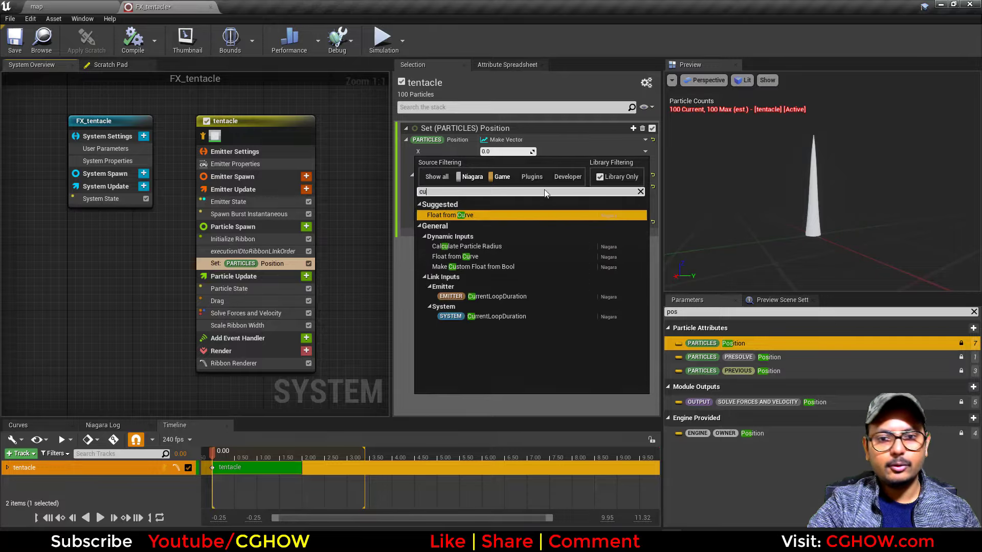
click(496, 215)
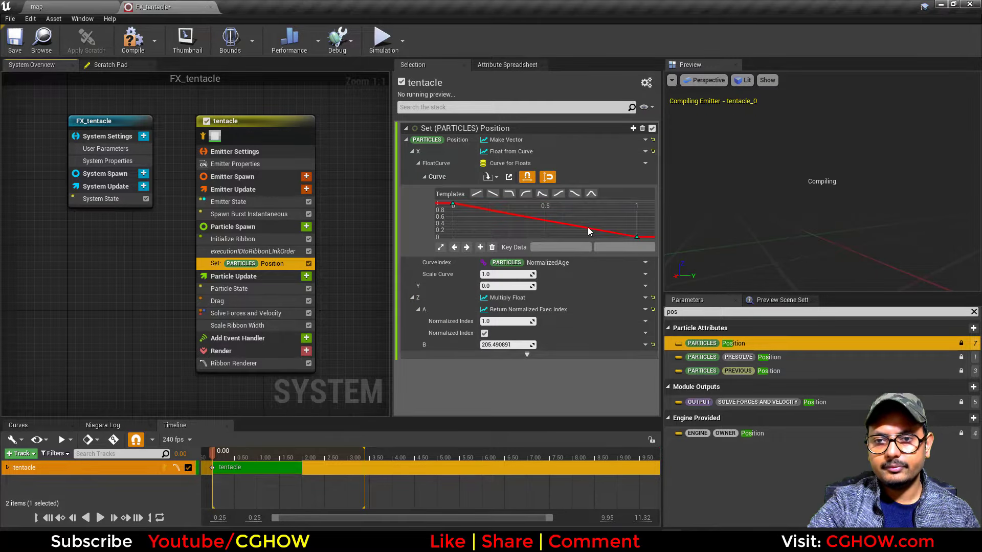
click(645, 262)
text(exe)
click(581, 324)
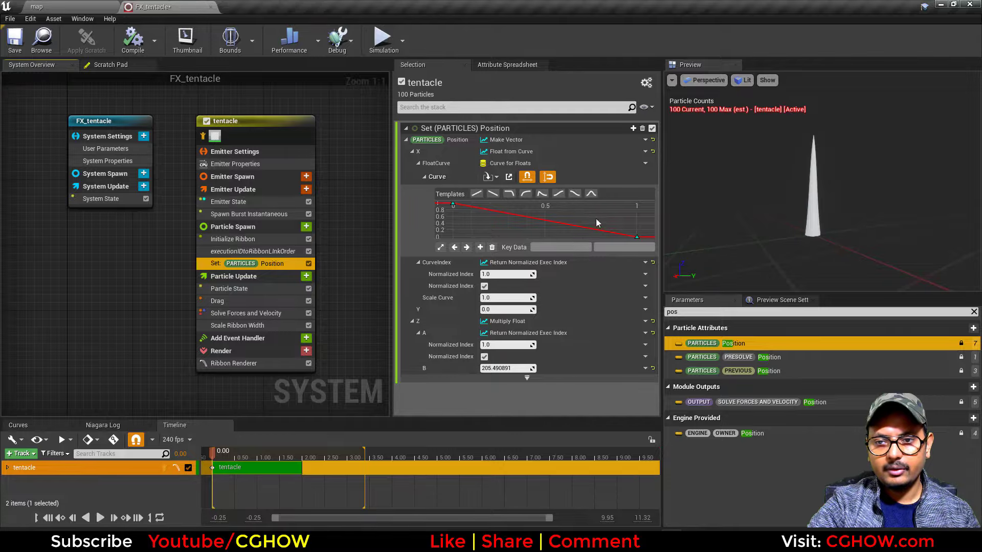
- Raise the last key of the X position curve to a value of about 44.54
click(637, 237)
drag(613, 247, 639, 247)
drag(831, 213, 822, 217)
click(440, 247)
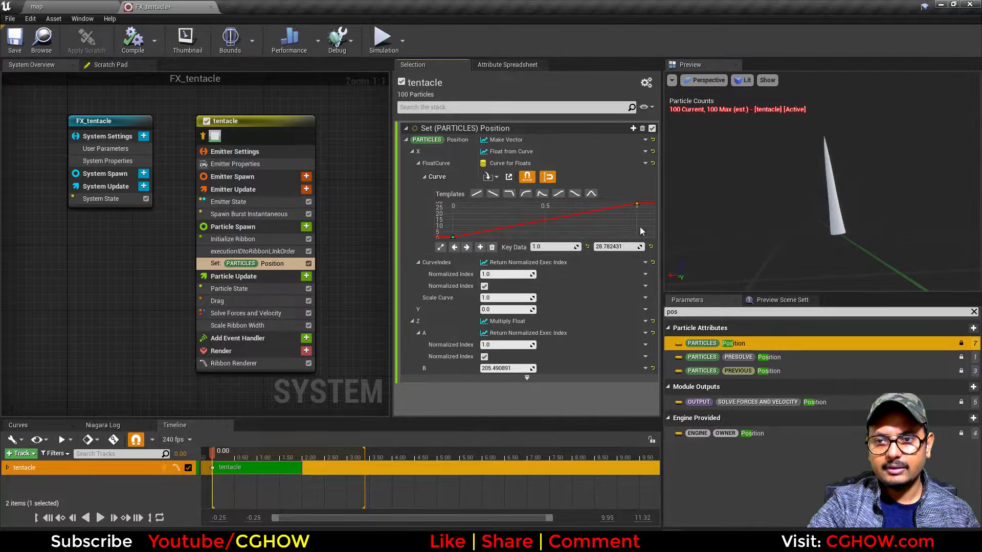
drag(613, 247, 634, 247)
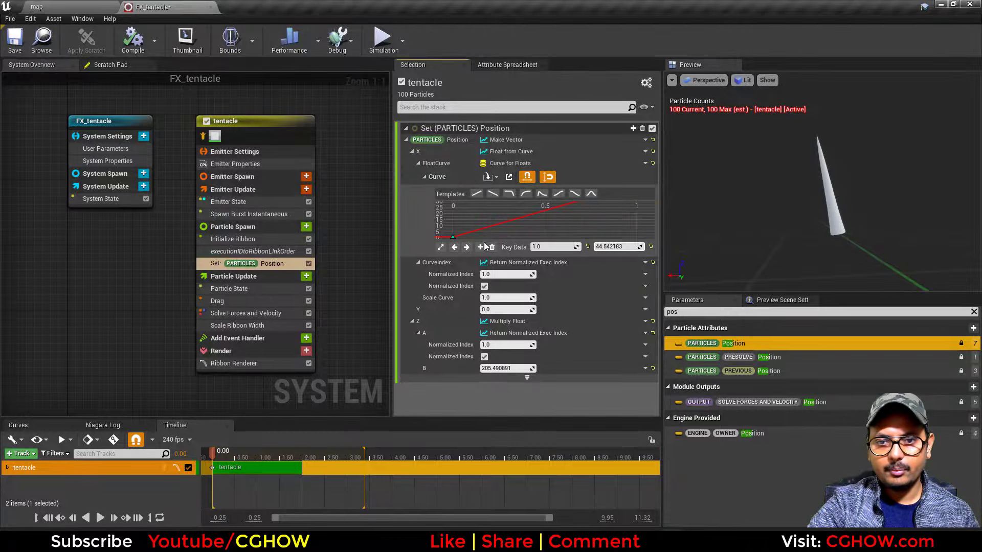
click(441, 248)
- Add two keys with smooth tangents to the X curve: time 0.4 at value 40 and time 0.7 at value 30
middle_click(543, 221)
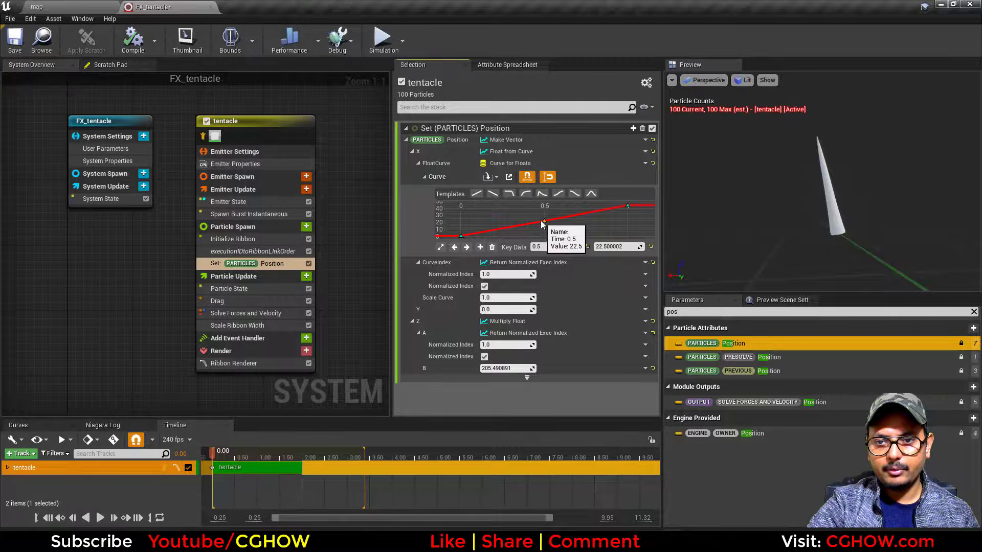
drag(545, 222, 532, 210)
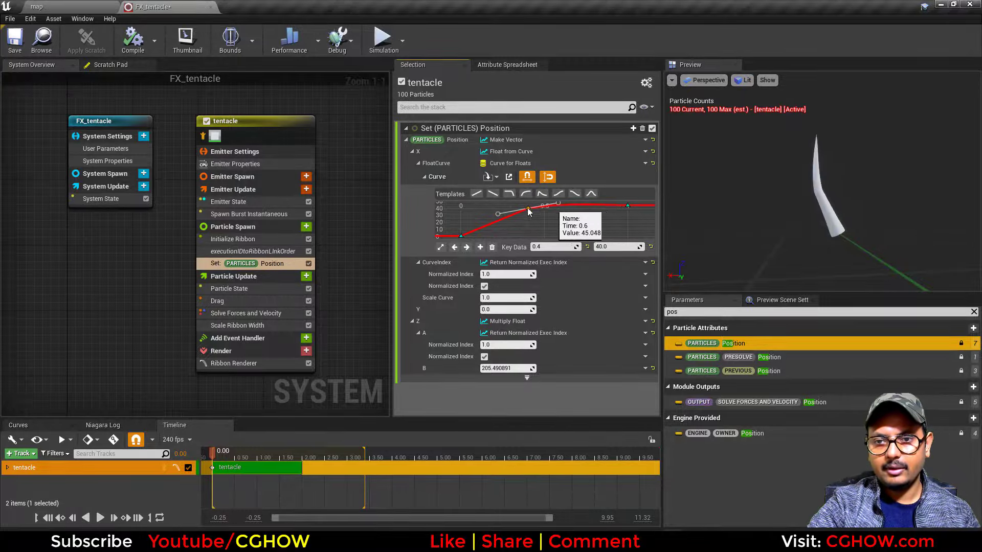
drag(499, 214, 495, 209)
click(460, 236)
key(2)
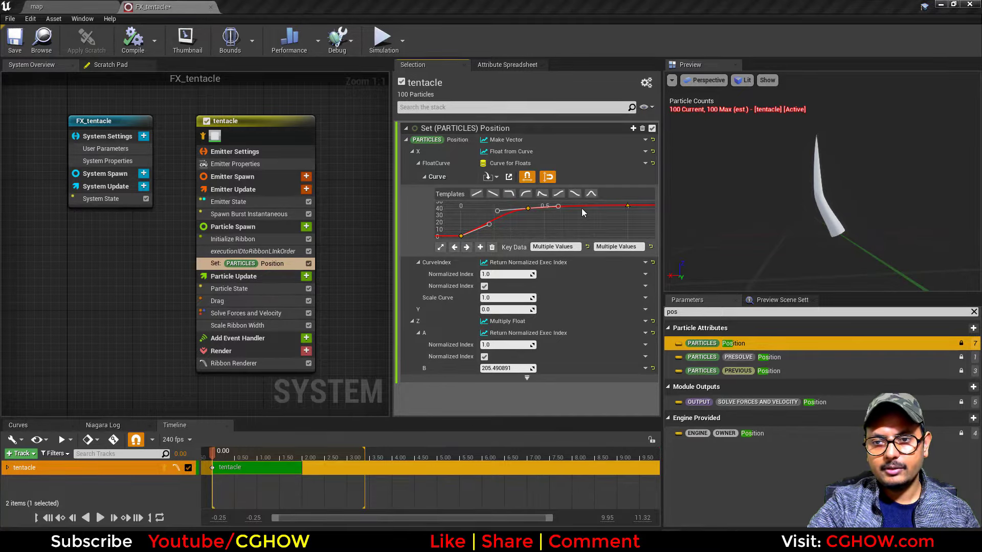
middle_click(578, 215)
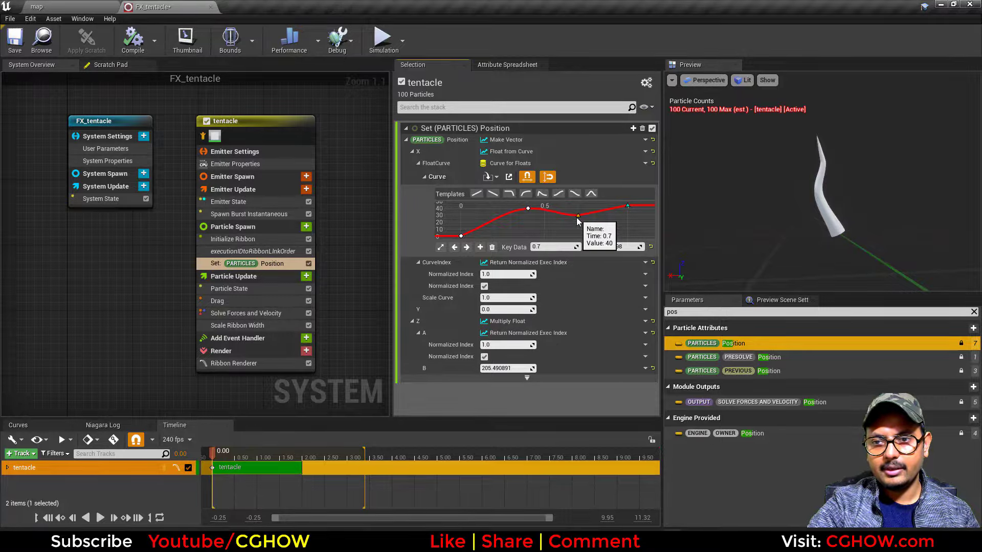
click(577, 217)
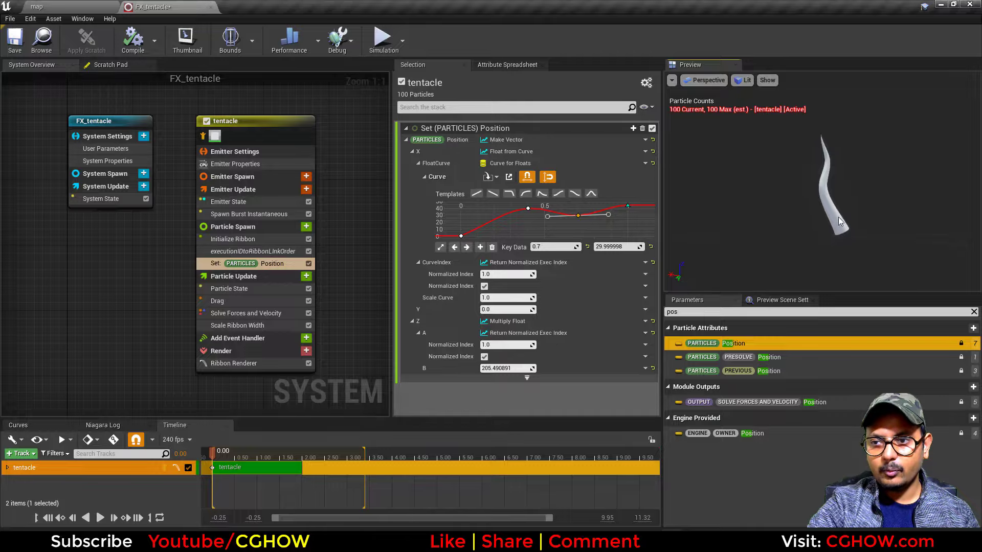
- Move the X curve's first key to time 0.1 with a flattened tangent and set its Scale Curve to 1.0
mouse_move(475, 234)
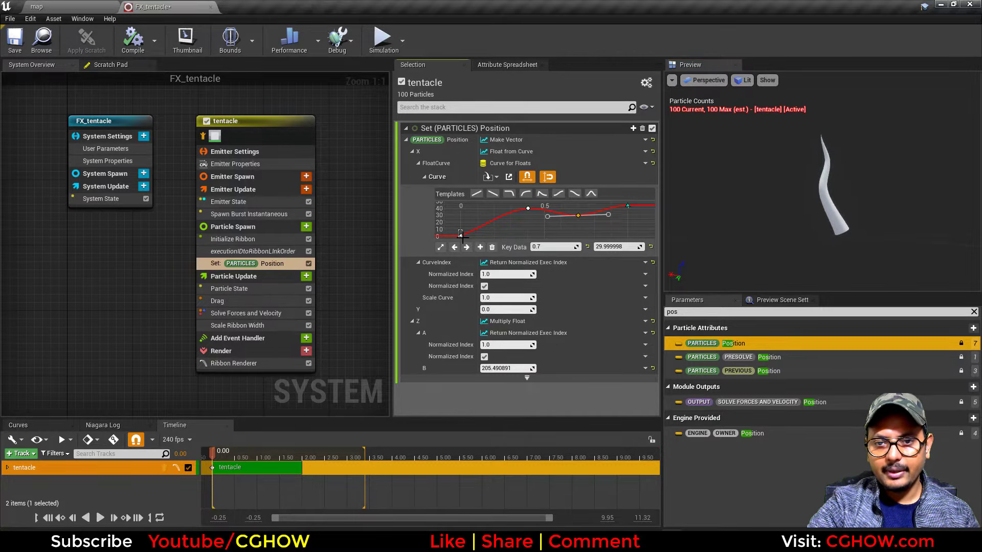
click(461, 235)
text(0.1)
key(Return)
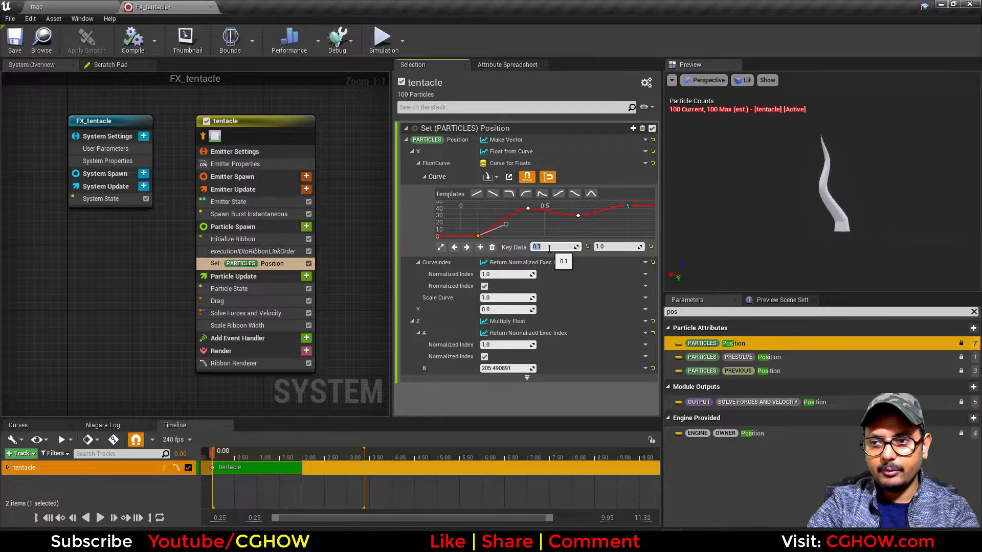
drag(505, 224, 509, 246)
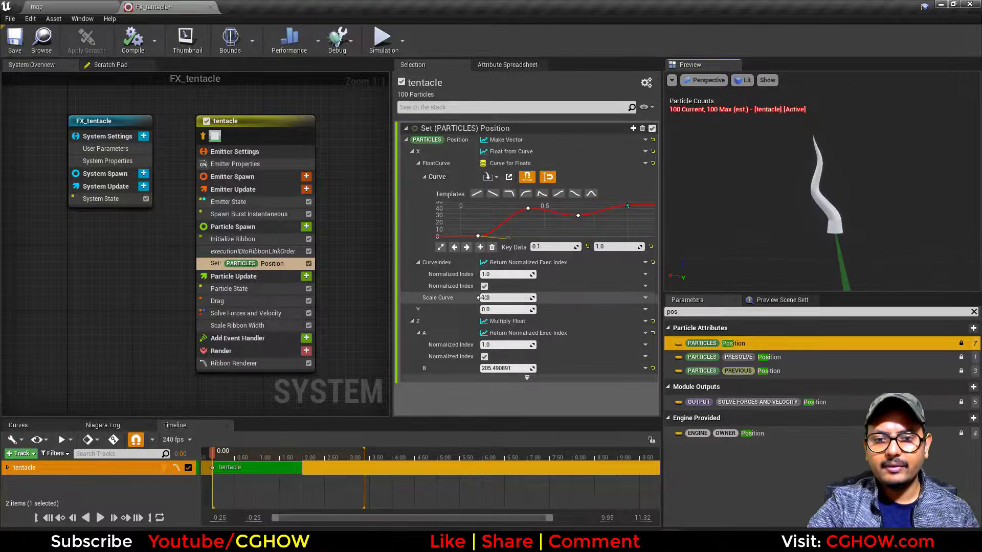
mouse_move(494, 297)
mouse_down()
mouse_move(463, 297)
mouse_move(497, 298)
mouse_up()
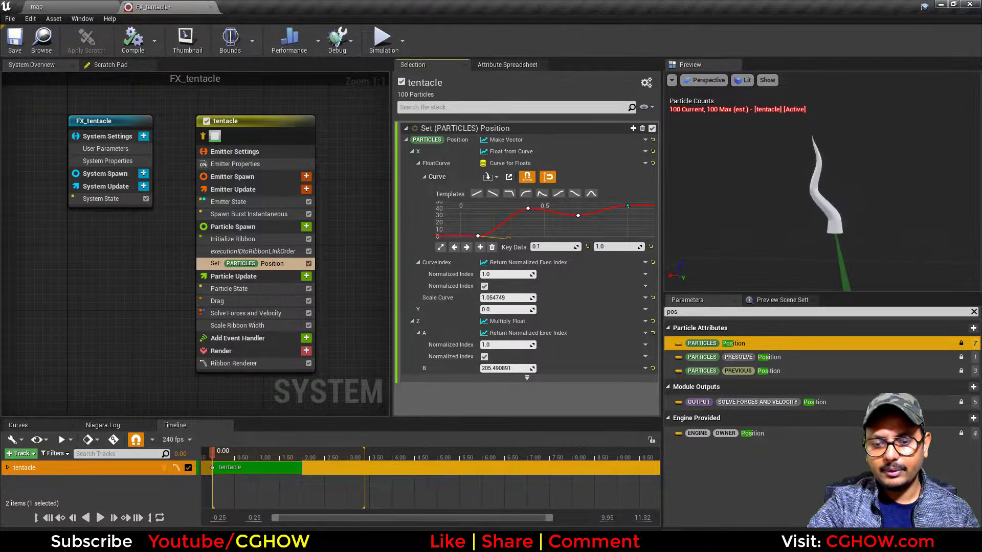
key(Return)
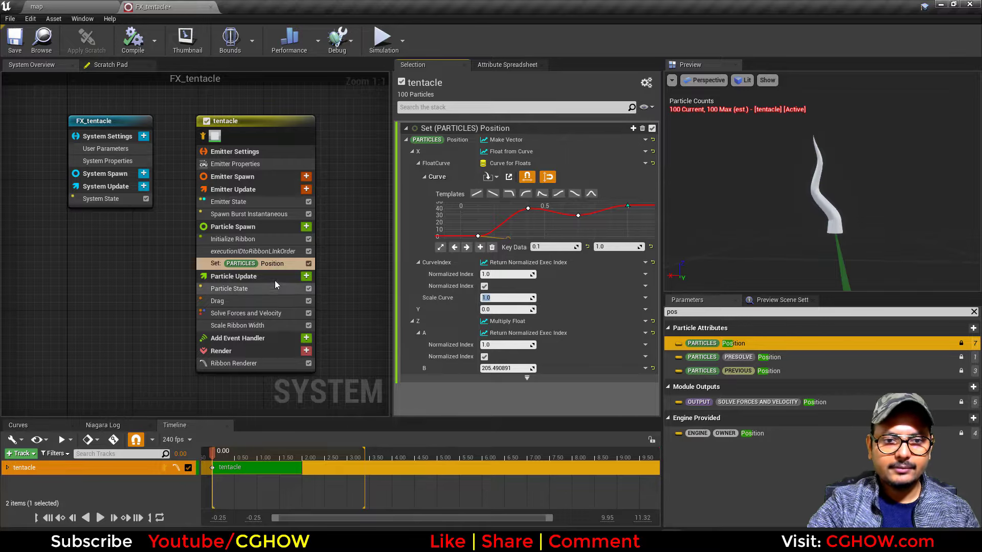
- Copy the X component's Float from Curve input and paste it onto the Y component of the Particles Position
right_click(499, 151)
click(526, 210)
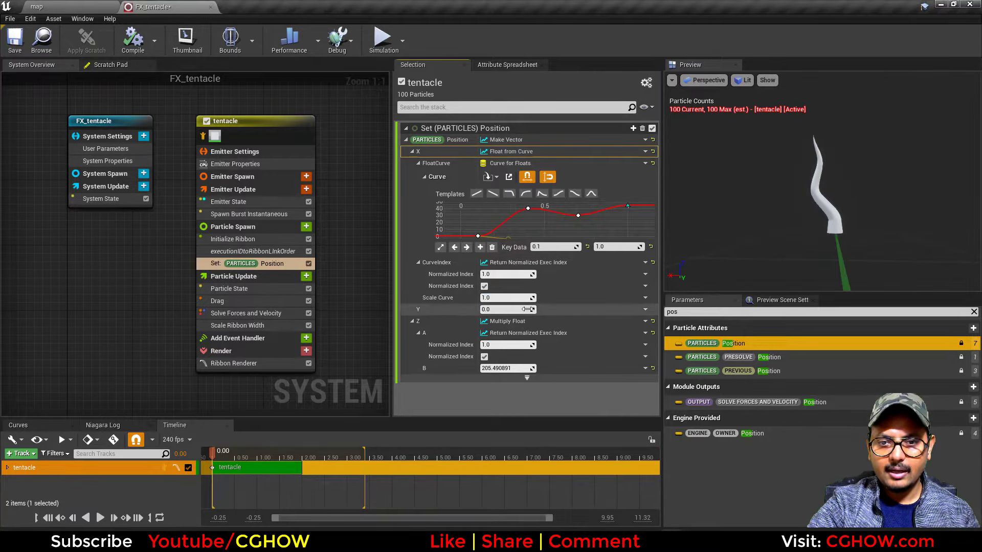
right_click(544, 313)
click(577, 382)
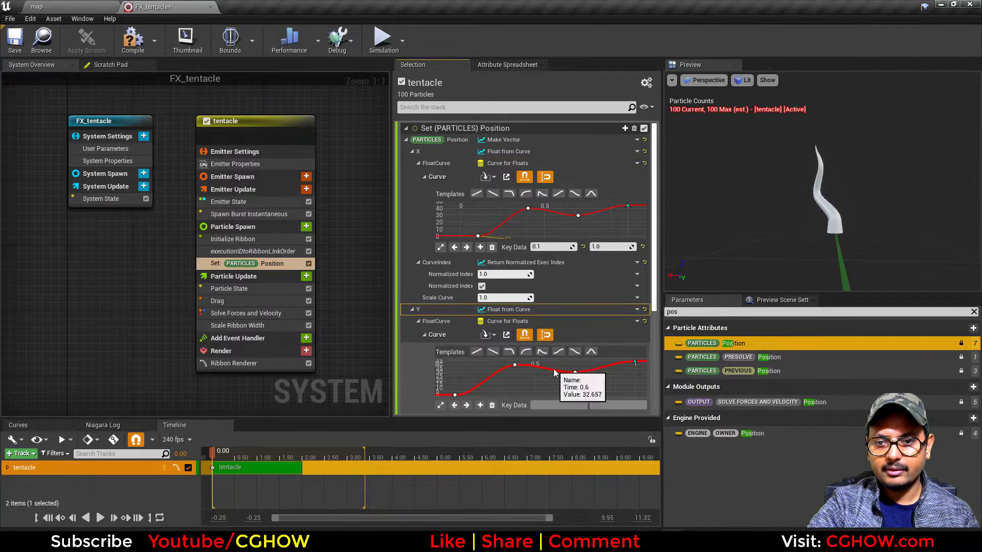
scroll(653, 294, down, 2)
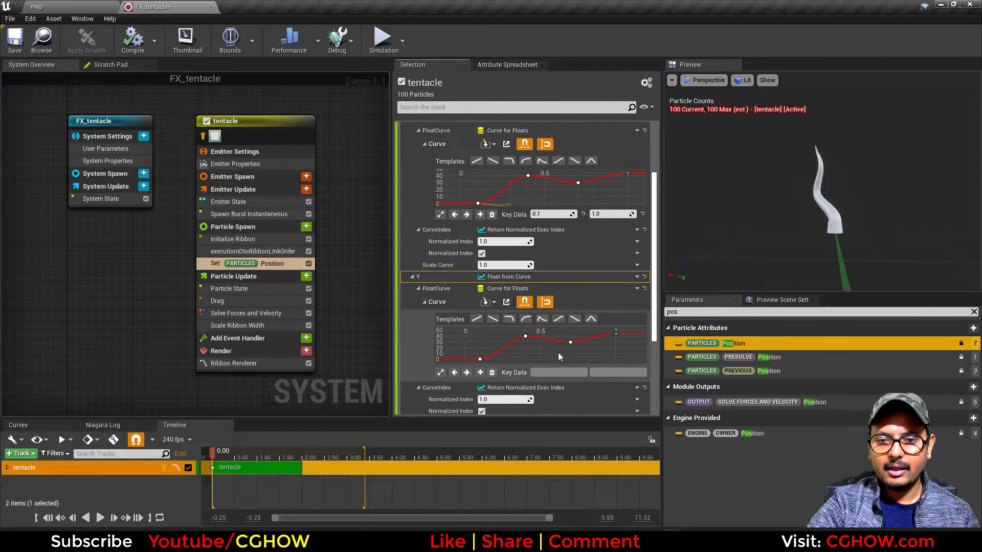
scroll(653, 294, down, 5)
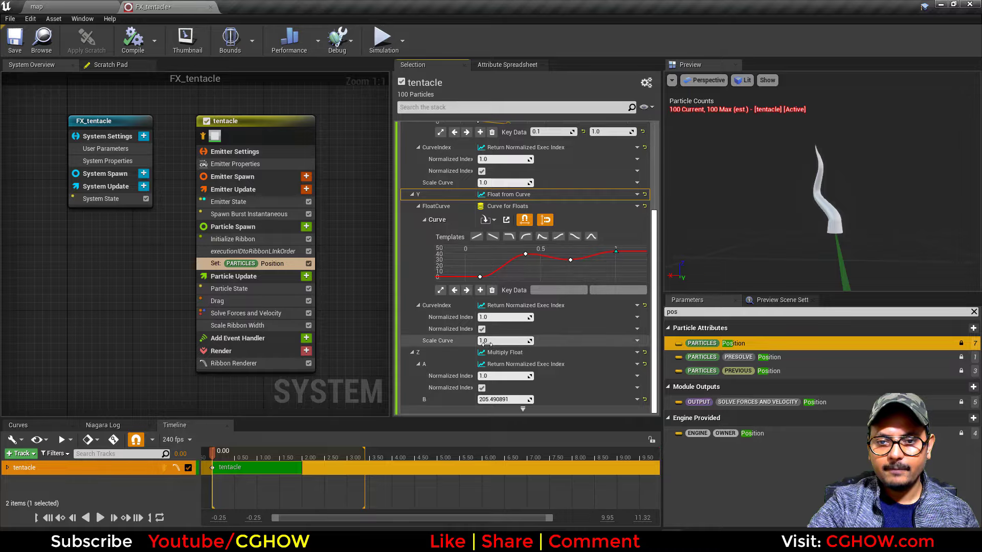
- Try a slightly higher Scale Curve on the Y position curve and set it back to 1
drag(503, 341, 496, 340)
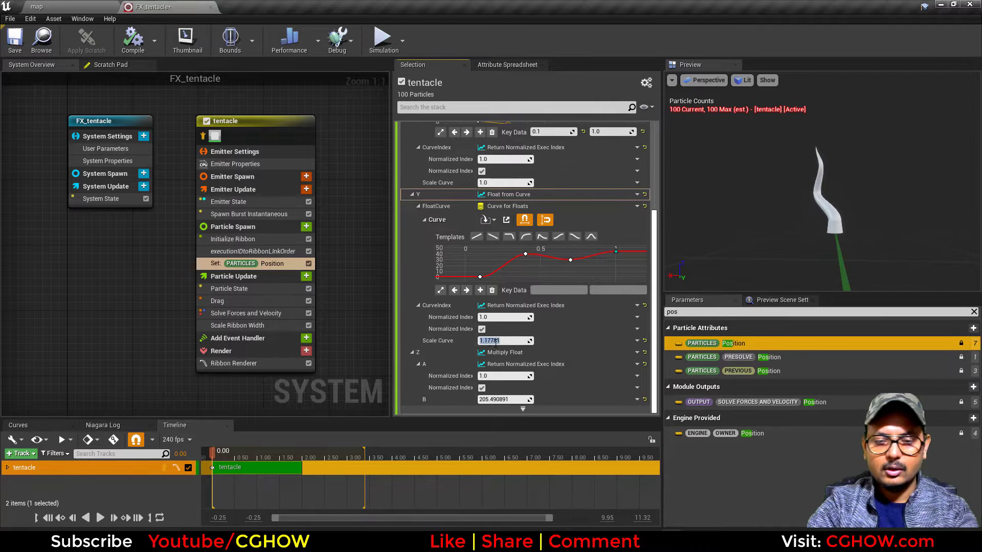
text(1)
key(Return)
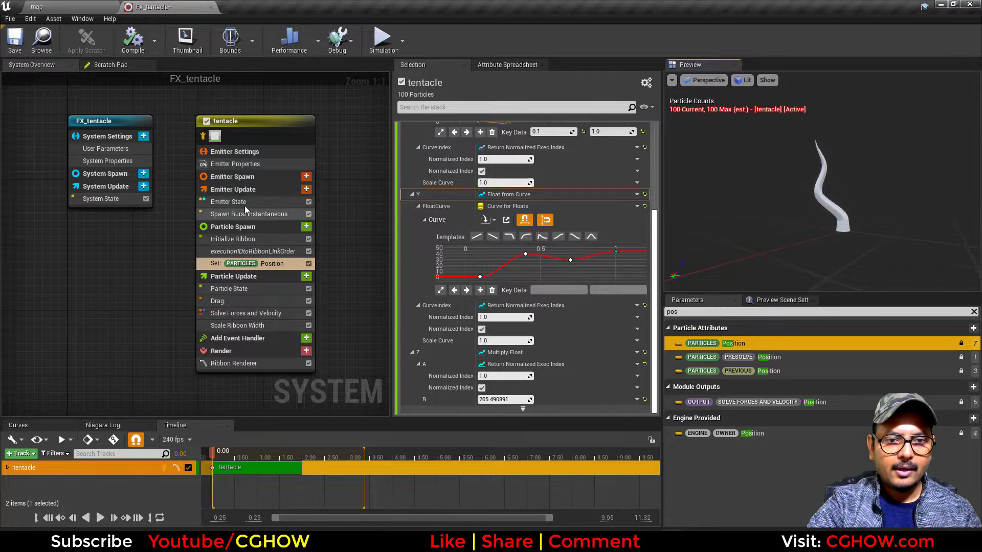
- Add a Set Parameters module to the tentacle's Emitter Spawn with a new float parameter named RandX
click(306, 189)
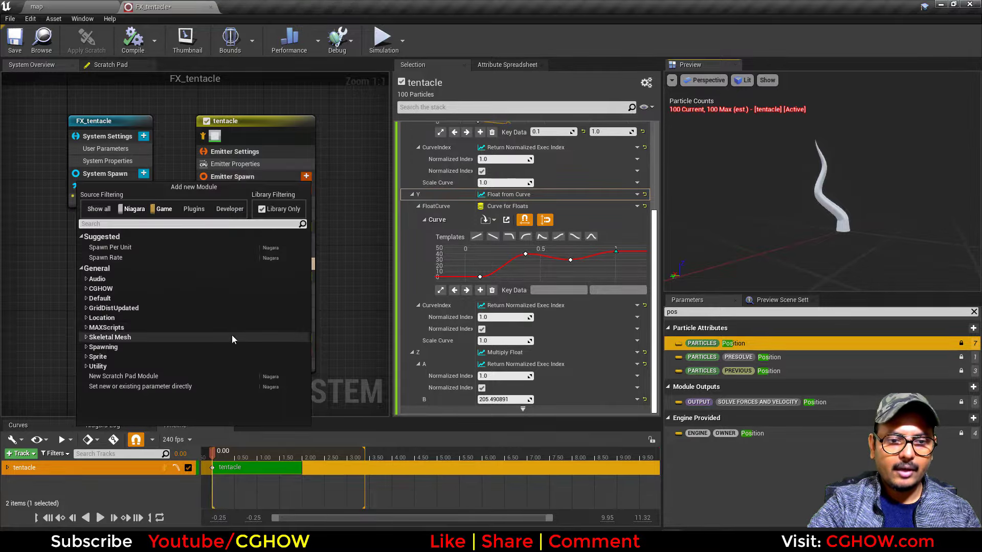
click(112, 387)
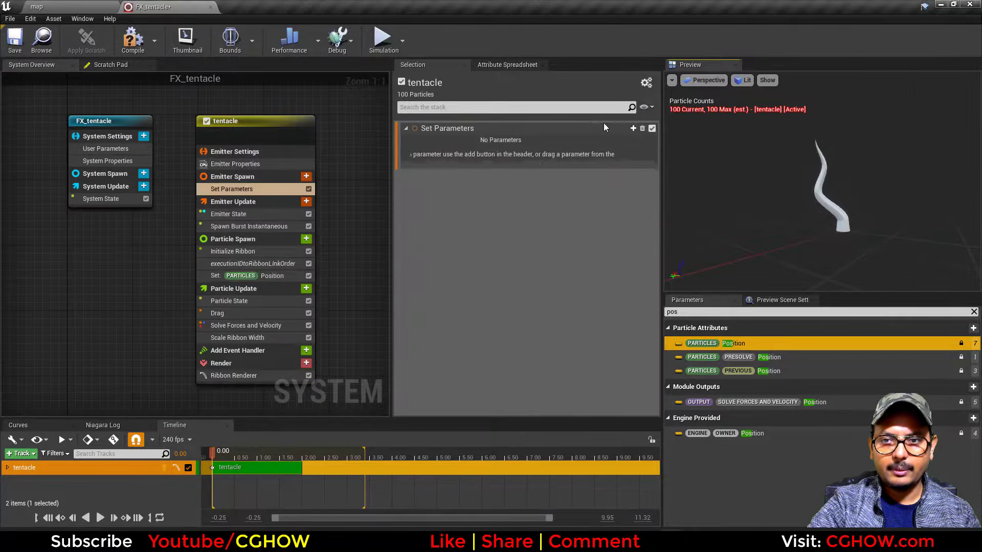
click(632, 128)
text(flo)
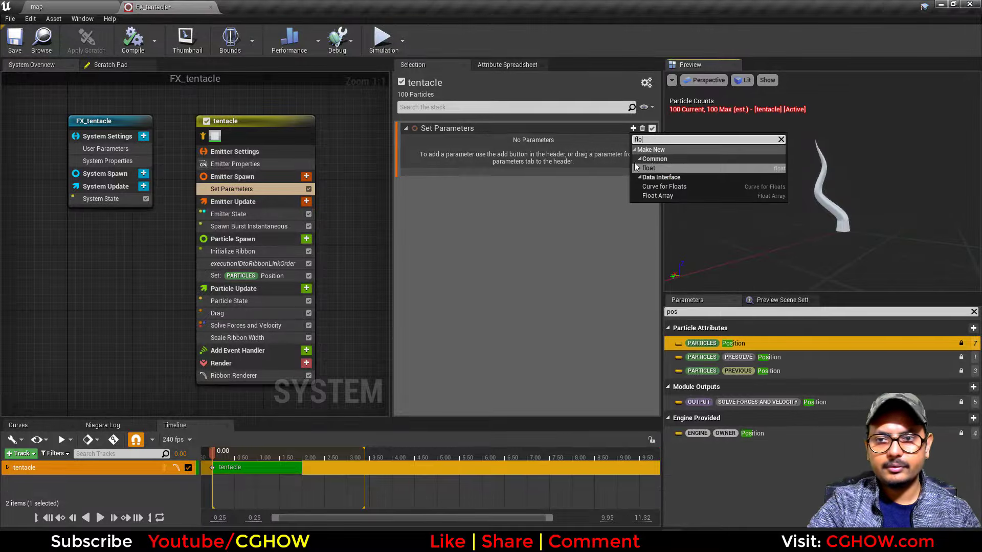
click(646, 168)
double_click(449, 139)
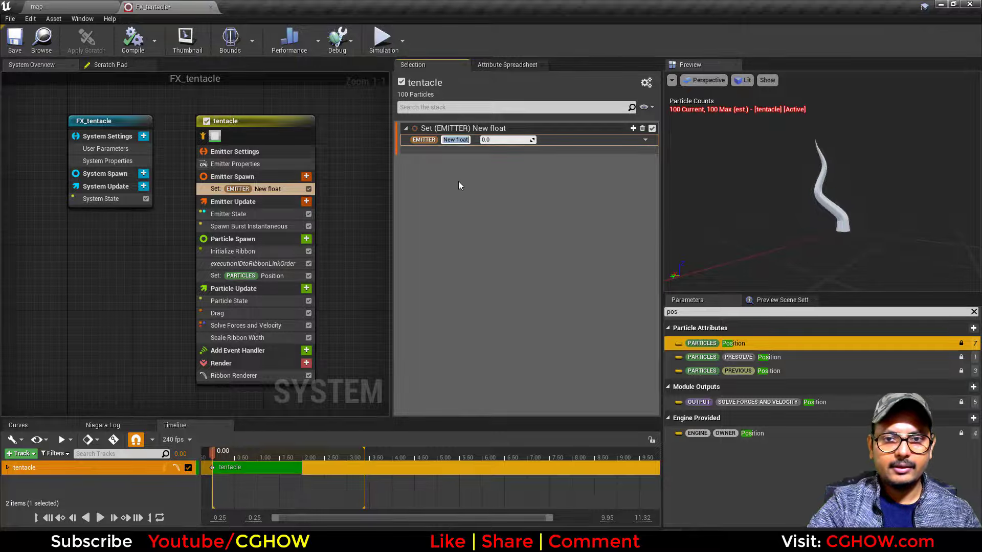
text(RandZ)
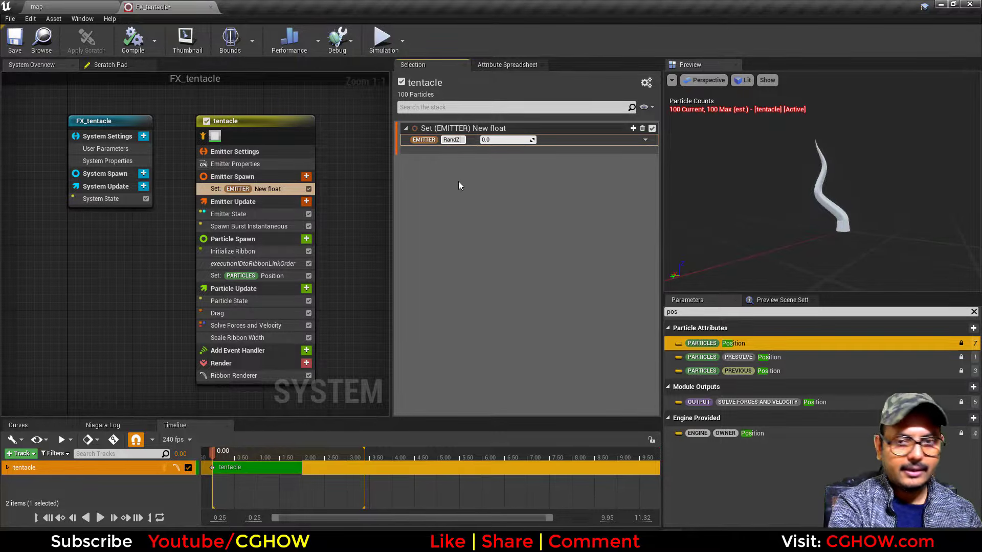
key(BackSpace)
text(X)
key(Return)
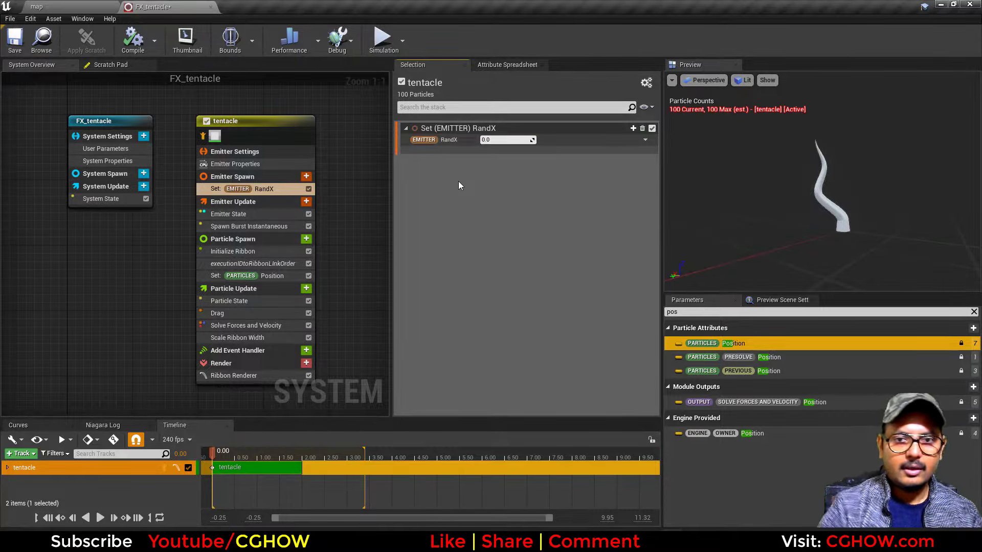
click(644, 140)
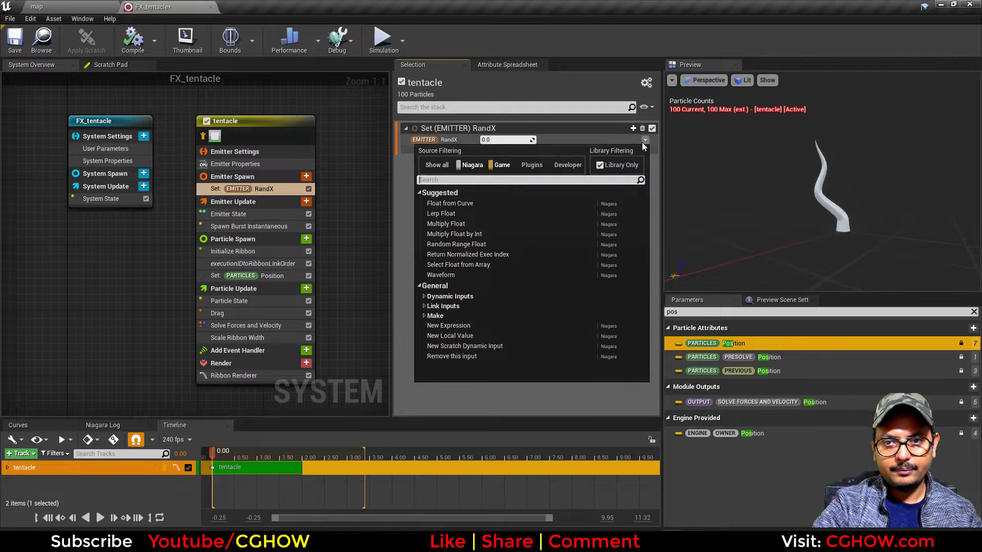
text(flo)
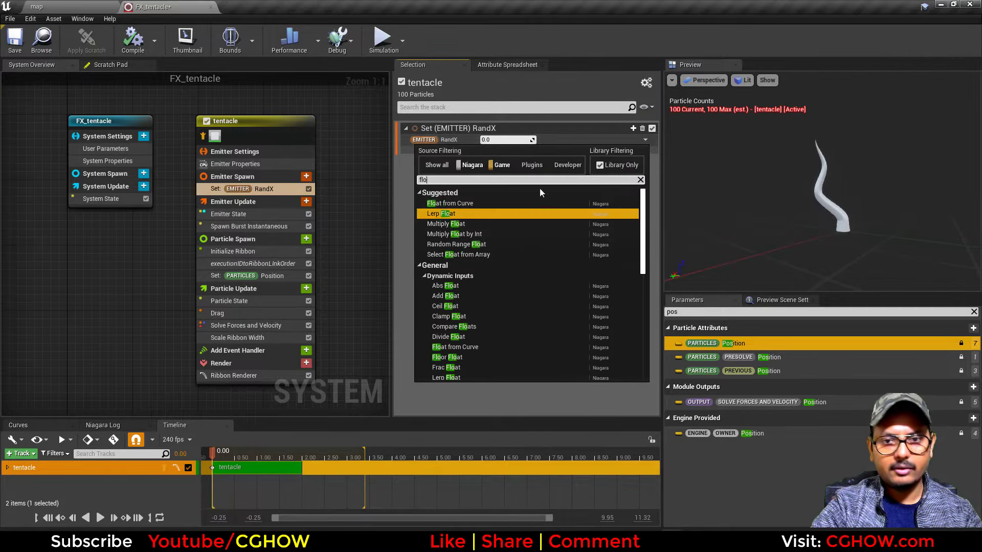
click(640, 143)
- Add a second float parameter named RandY to the Emitter Spawn Set Parameters module
click(633, 128)
text(flo)
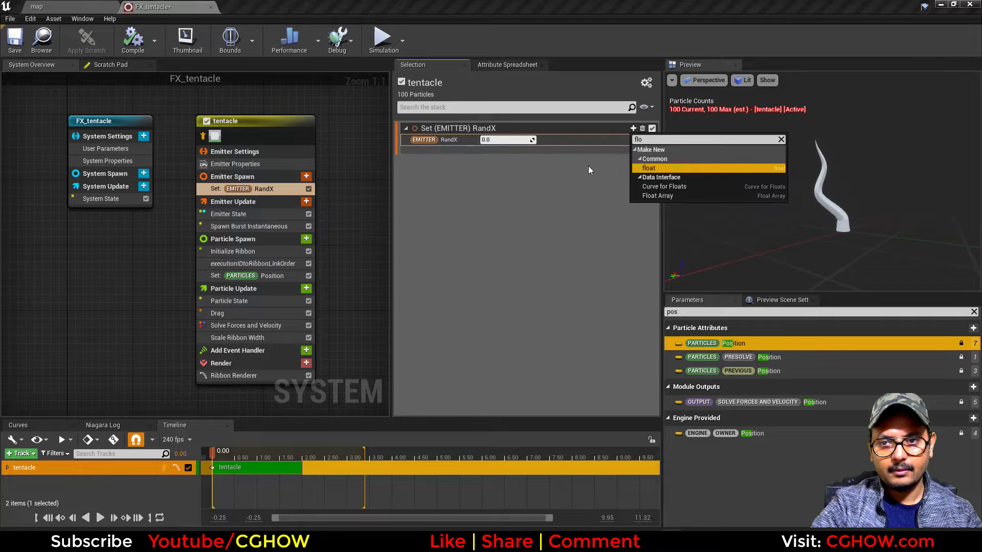
click(650, 168)
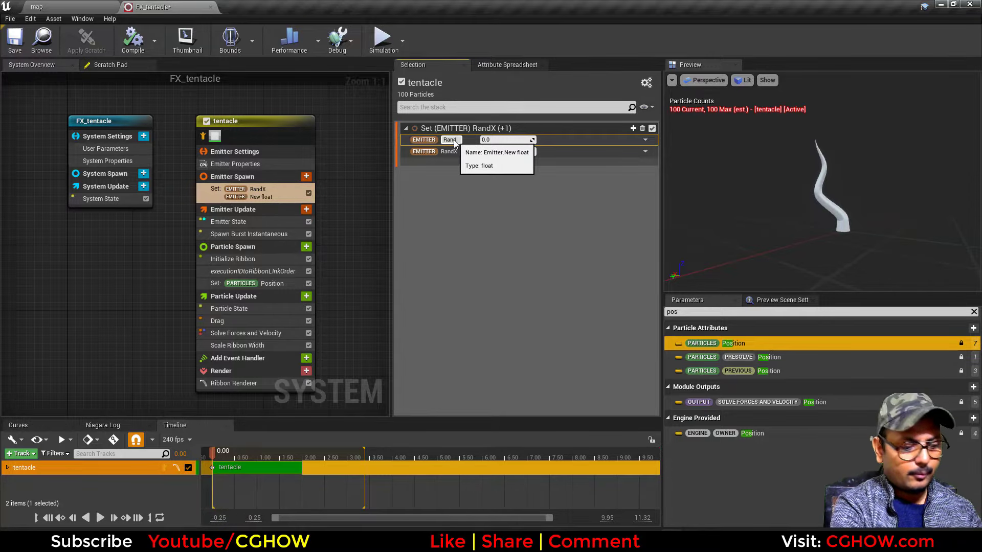
key(Return)
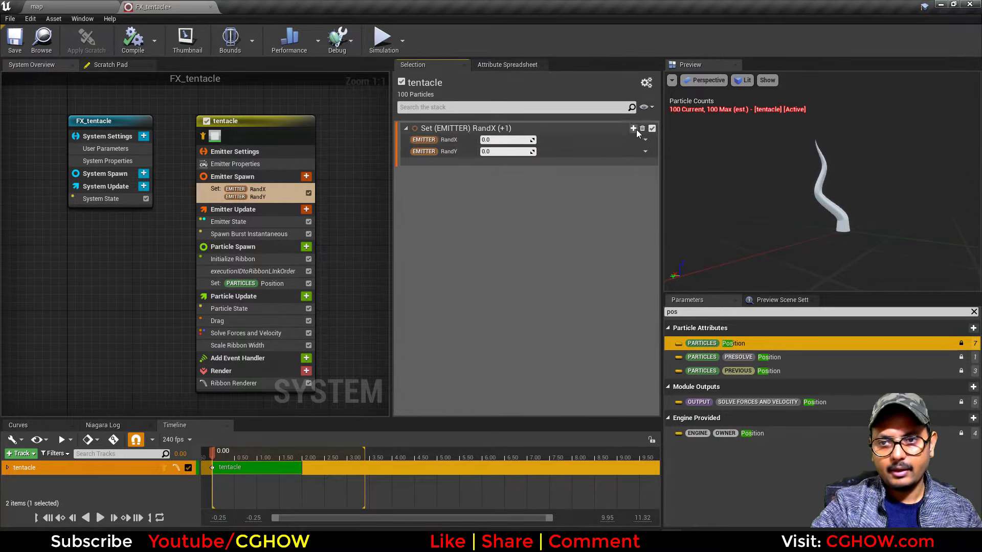
- Add a third float parameter named RandZ to the Emitter Spawn Set Parameters module
click(634, 129)
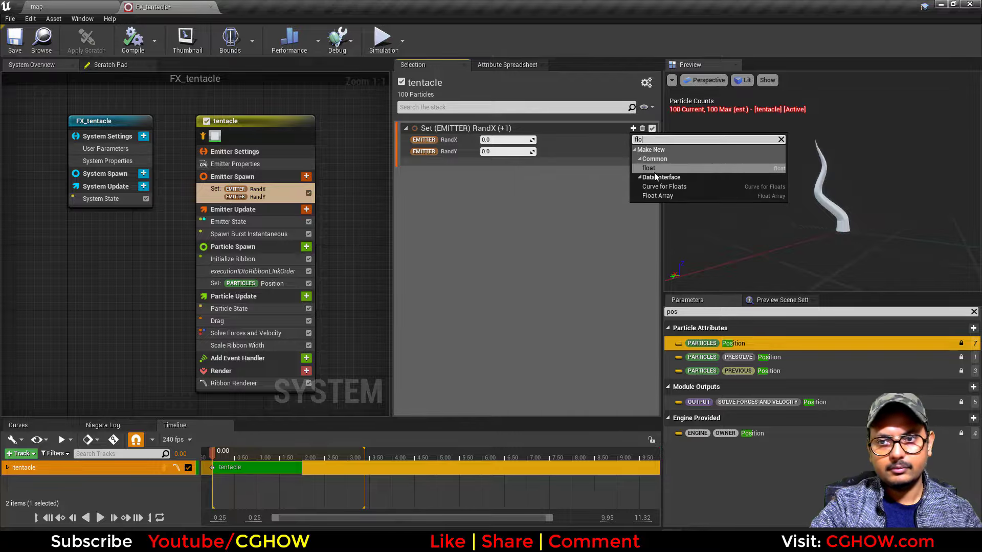
click(650, 169)
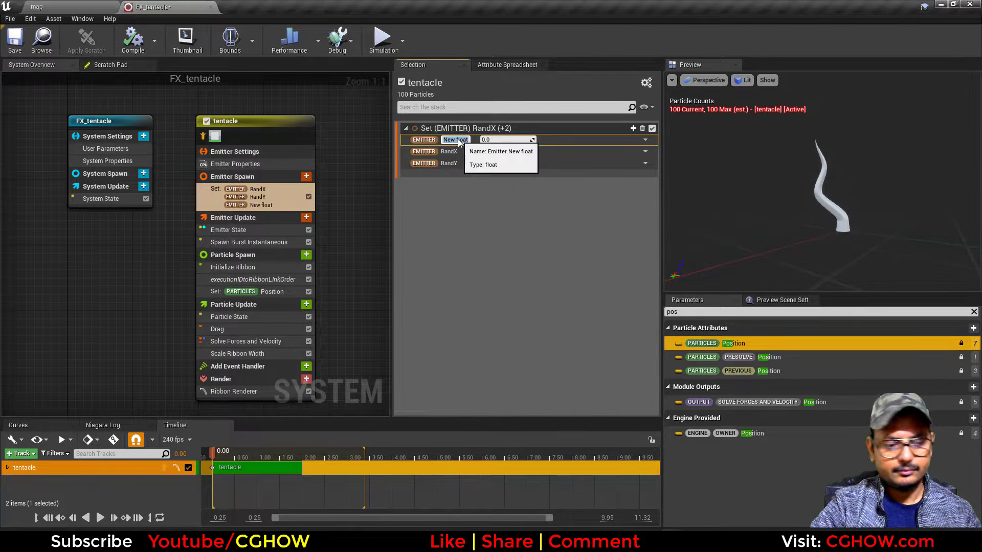
text(RandZ)
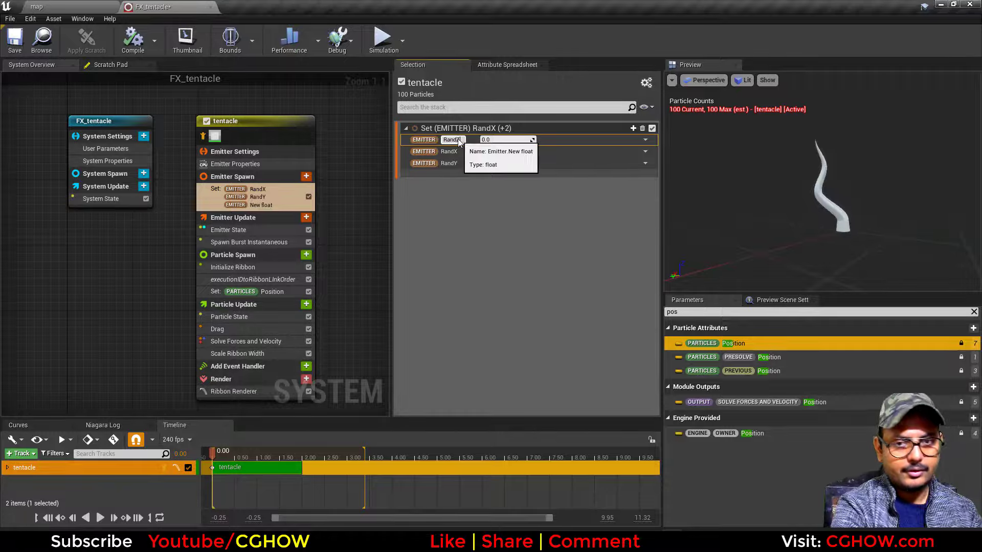
key(Return)
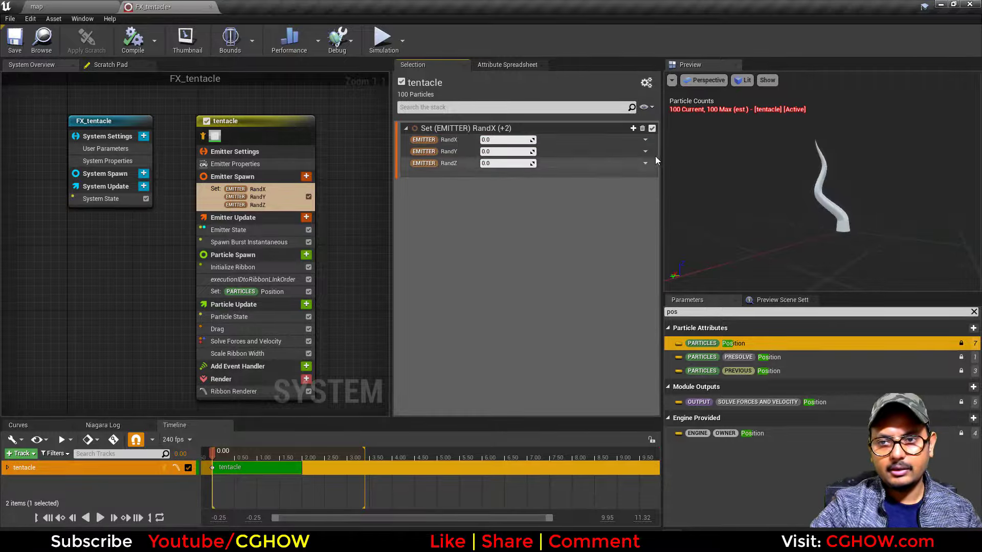
- Drive the emitter's RandX parameter with a Random Range Float and set its minimum to -1
click(646, 142)
text(uni)
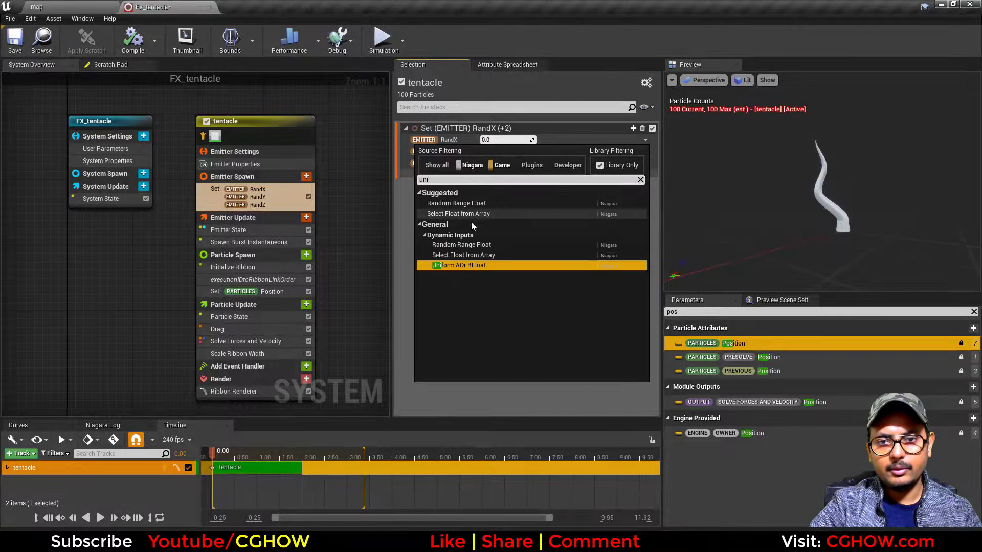
click(477, 203)
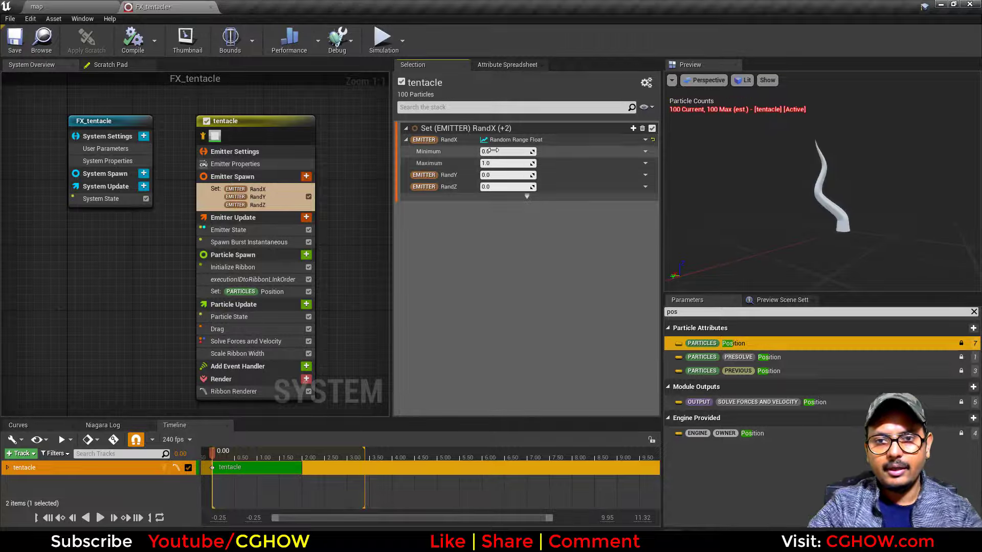
click(496, 152)
text(-1)
key(Return)
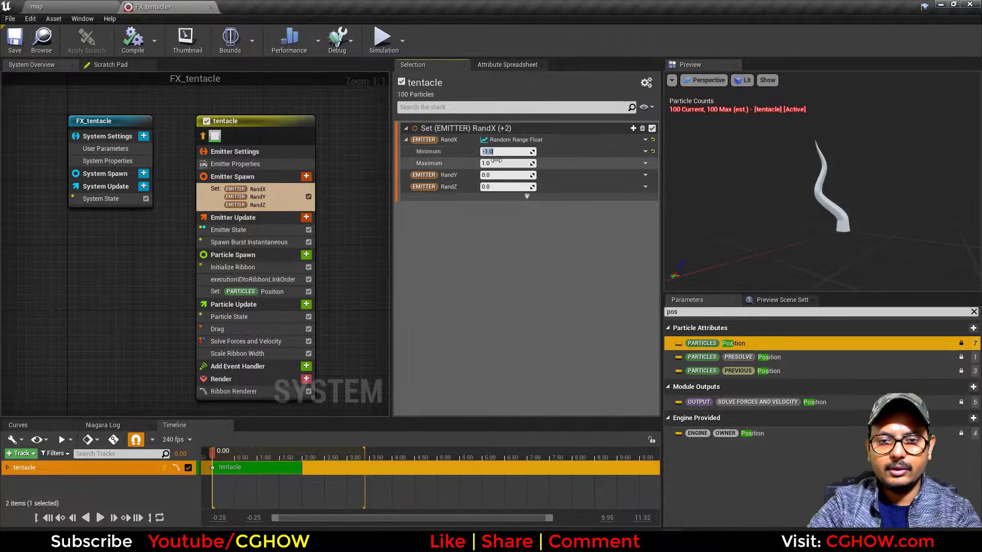
- Copy RandX's Random Range Float input and paste it onto RandY
right_click(470, 140)
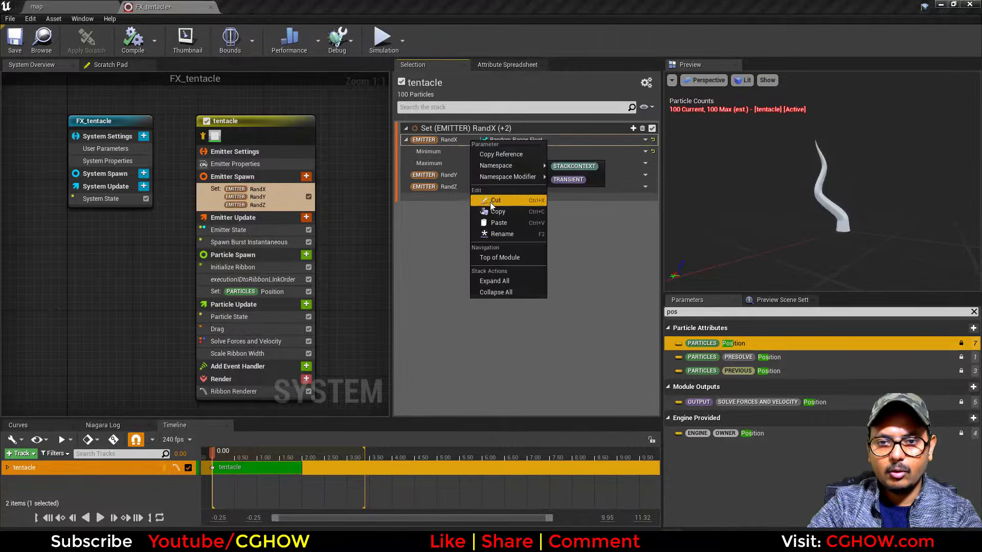
click(495, 212)
right_click(546, 173)
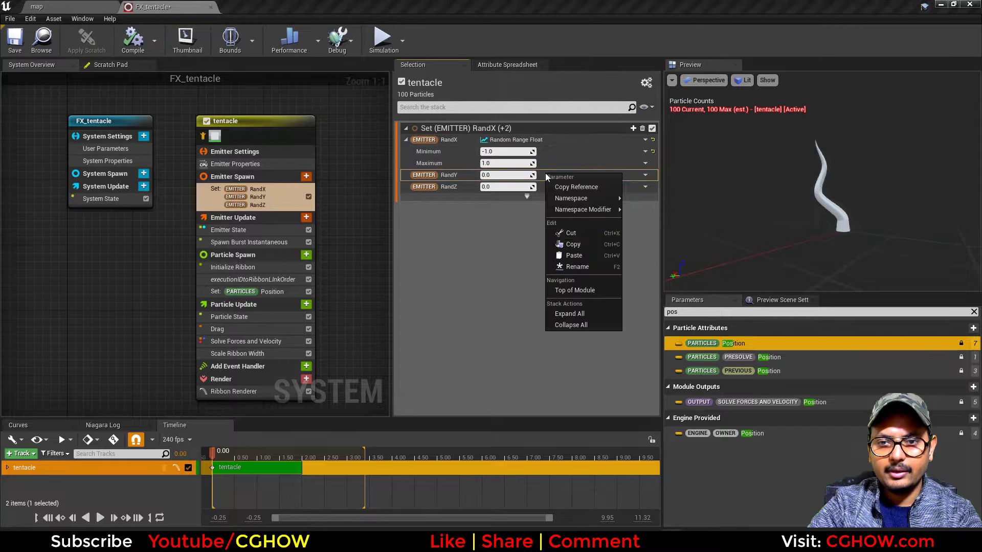
click(584, 256)
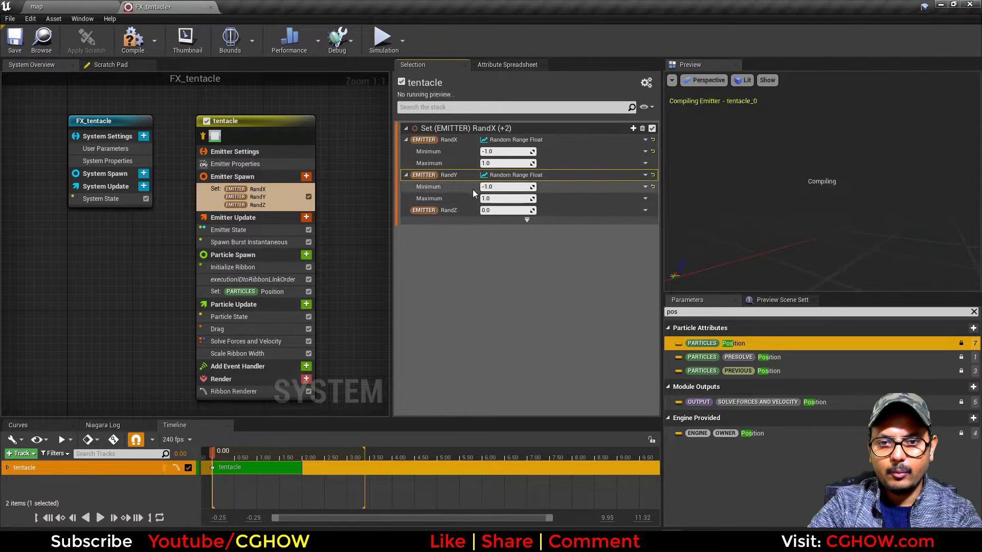
- Link the Scale Curve of the X component in the Particles Position module to Emitter RandX
click(253, 291)
click(638, 298)
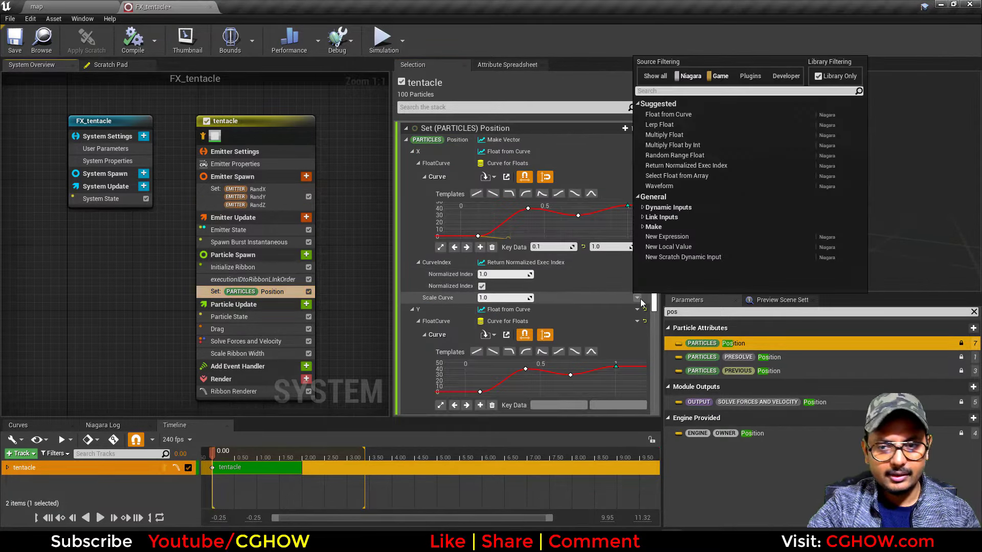
text(ran)
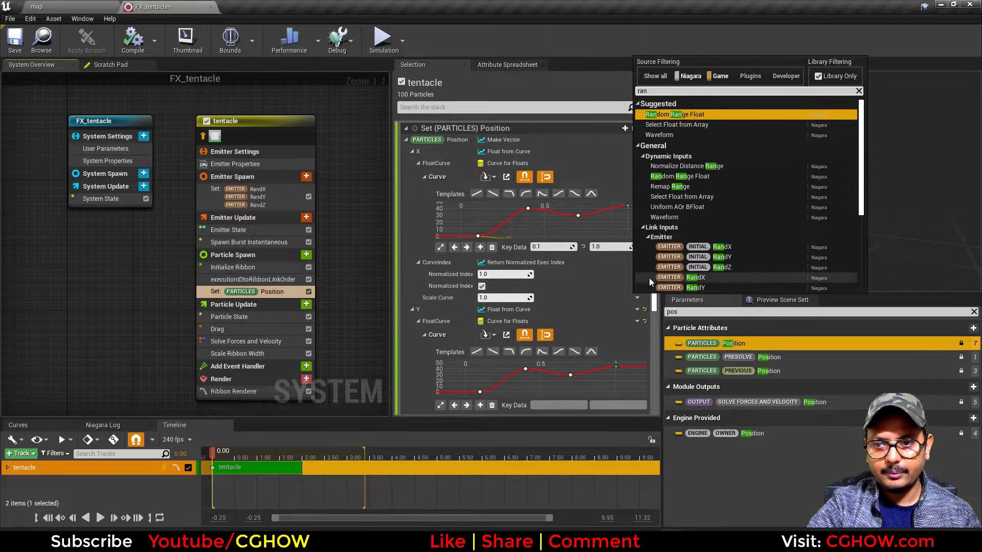
click(696, 277)
- Link the Y position curve's Scale Curve to Emitter RandY and raise the Z component's multiplier B to about 376
drag(655, 281, 656, 377)
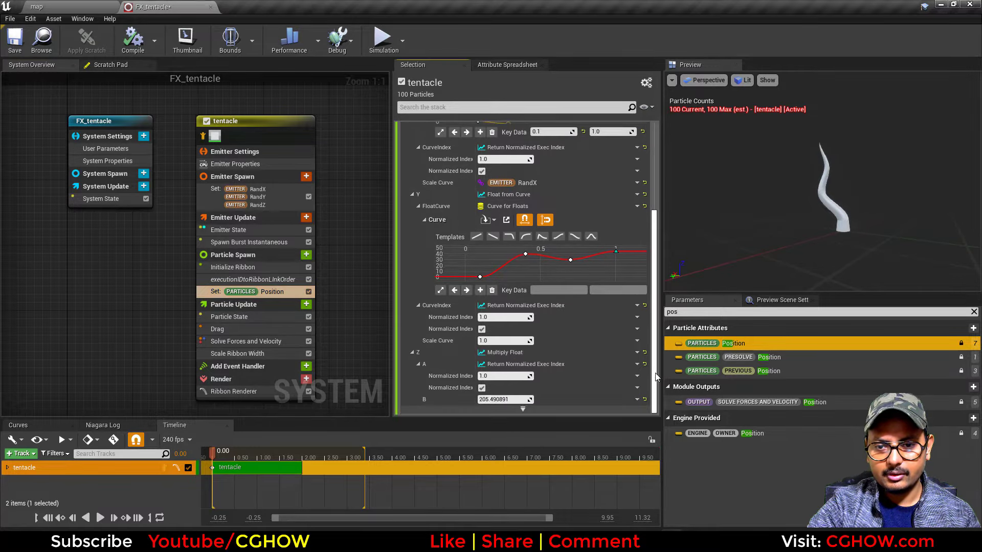
click(637, 341)
text(rand)
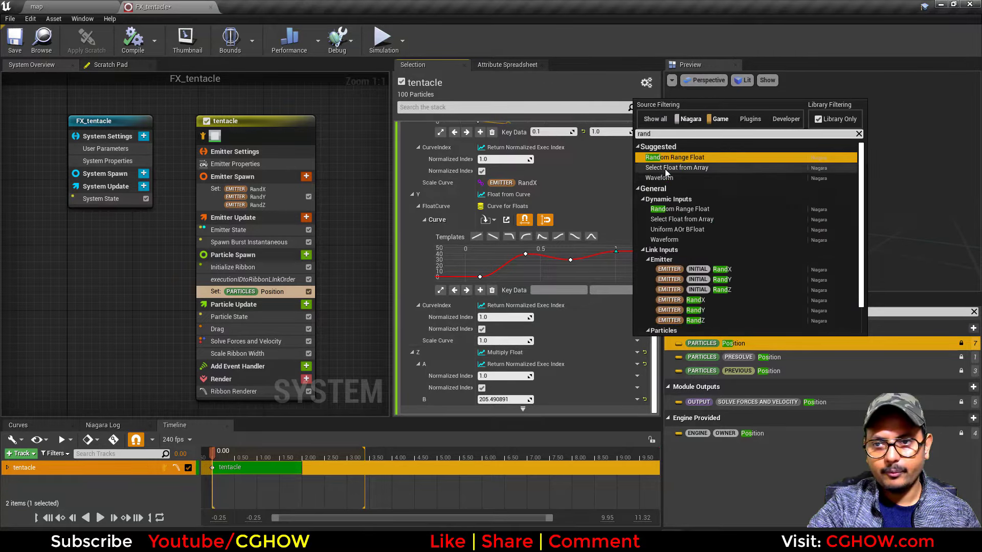
click(696, 310)
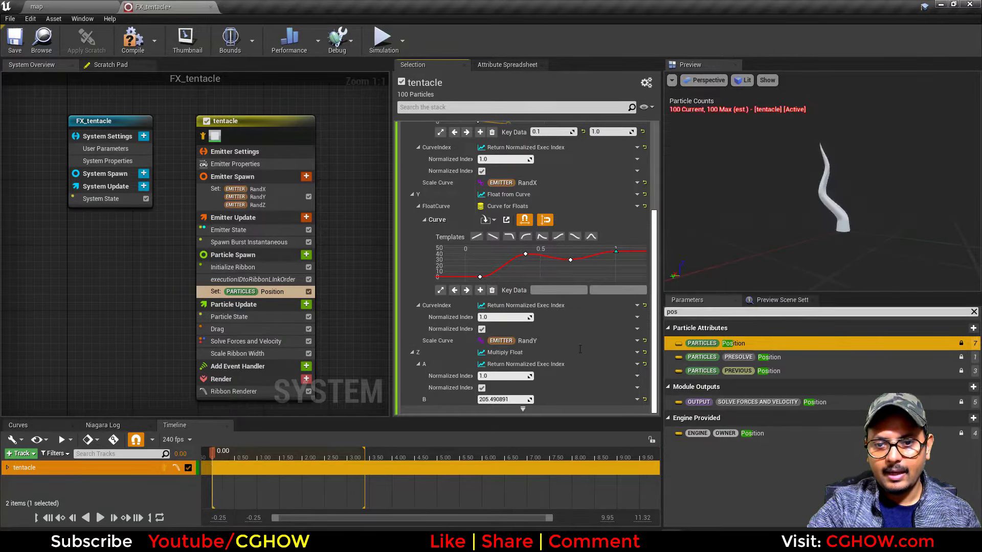
mouse_move(508, 400)
mouse_down()
mouse_move(537, 399)
mouse_move(494, 399)
mouse_up()
- Paste the Random Range Float onto RandZ and set its minimum to 200 and maximum to 500
click(254, 194)
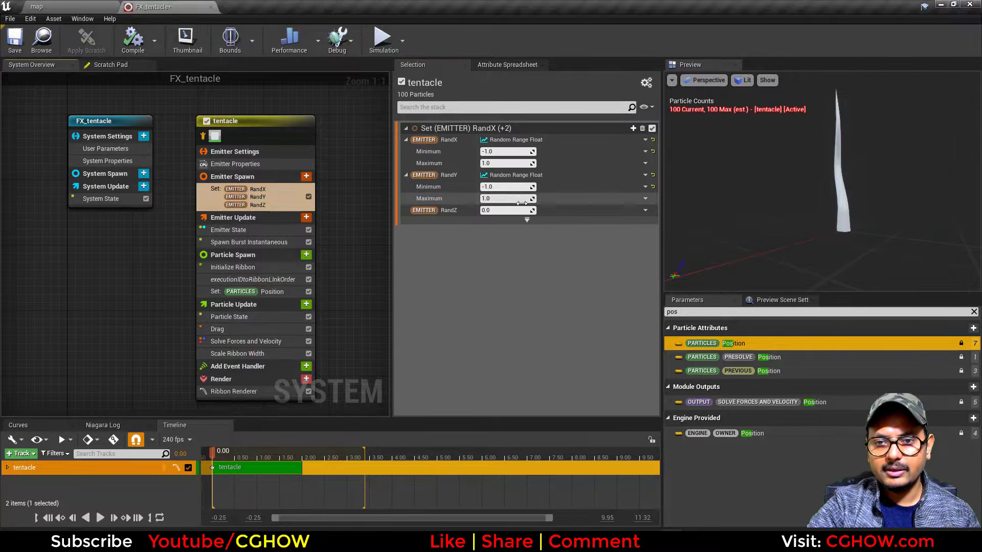
right_click(547, 210)
click(582, 290)
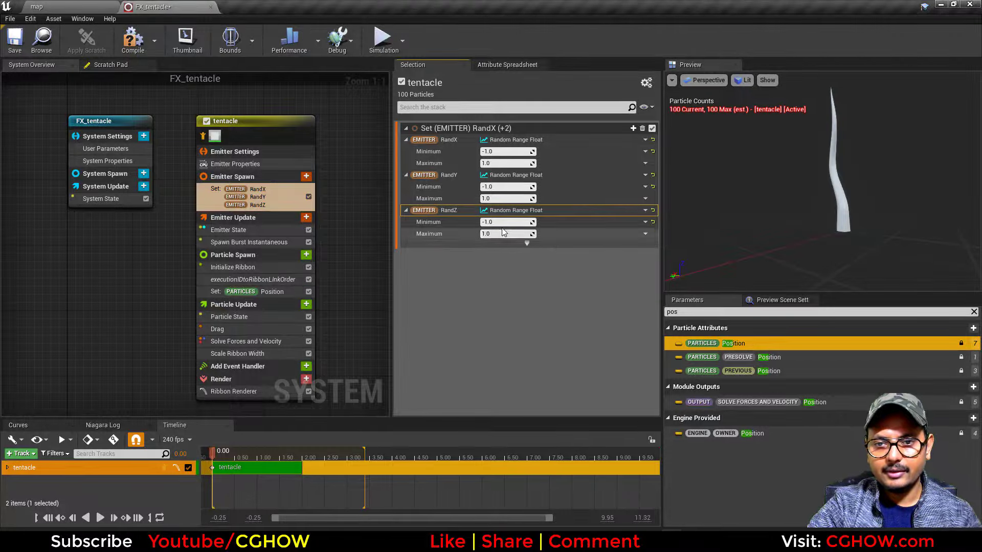
text(200)
click(496, 233)
text(50)
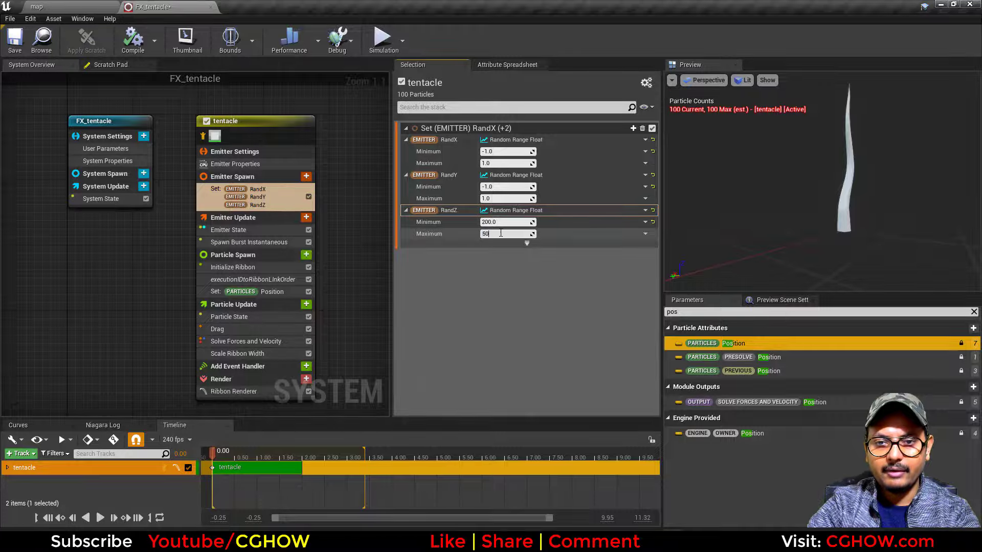
text(0)
key(Return)
- Link multiplier B of the Particles Position's Z component to Emitter RandZ
click(256, 292)
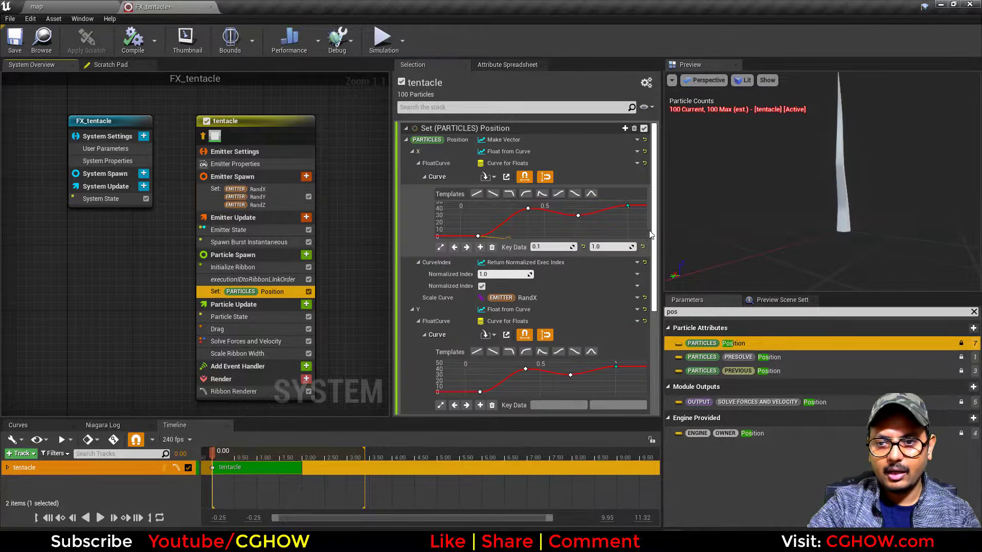
scroll(651, 234, down, 5)
click(637, 400)
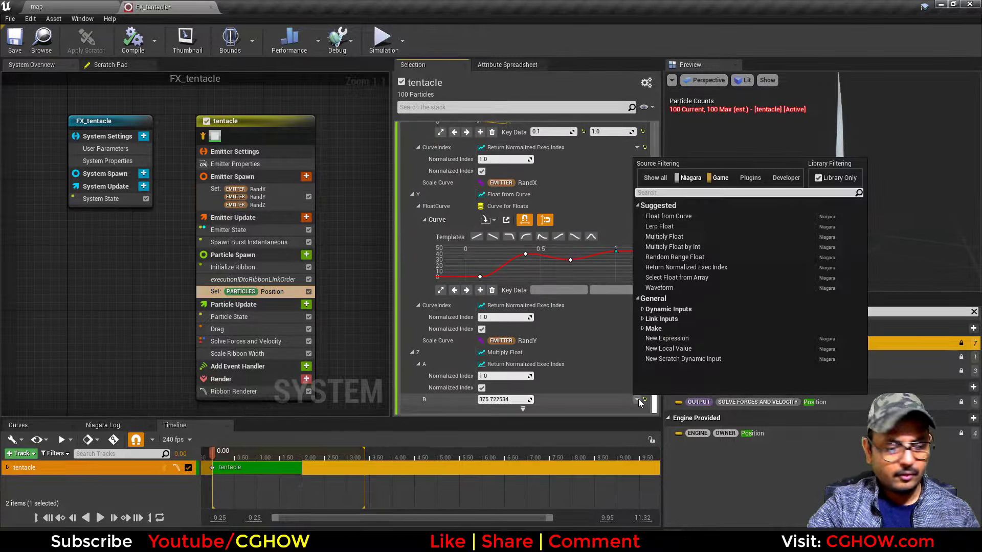
text(rand)
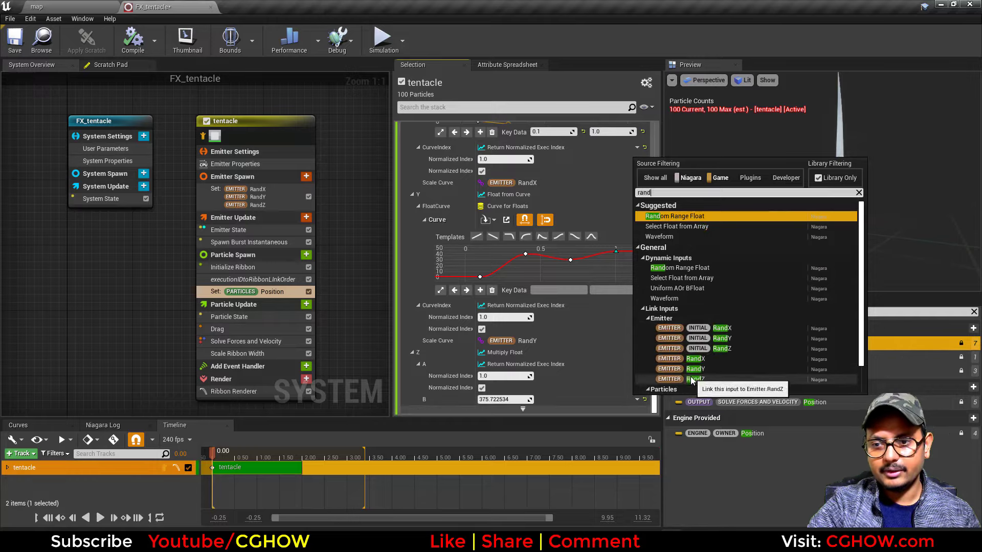
click(691, 380)
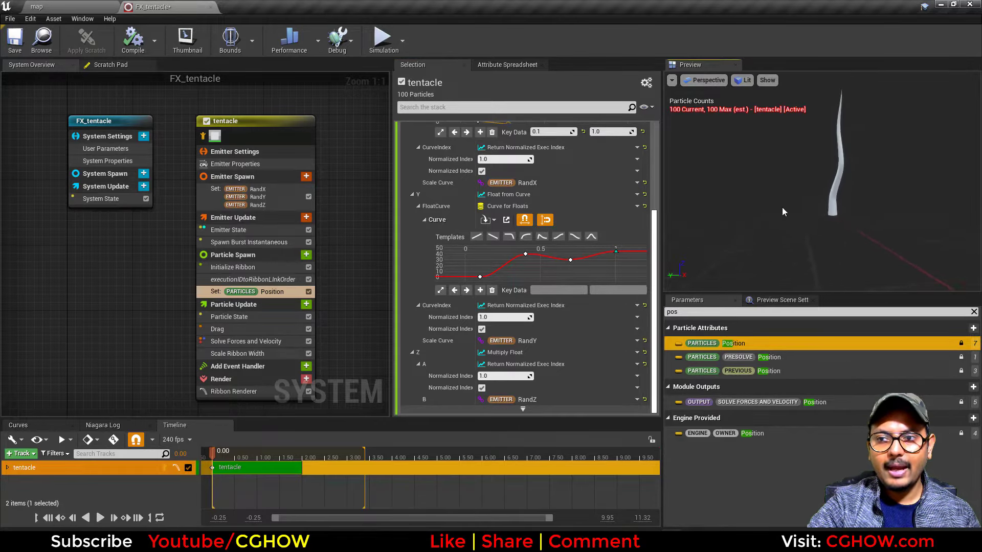
- Examine the Local Space option in the tentacle's Emitter Properties
click(256, 151)
click(406, 141)
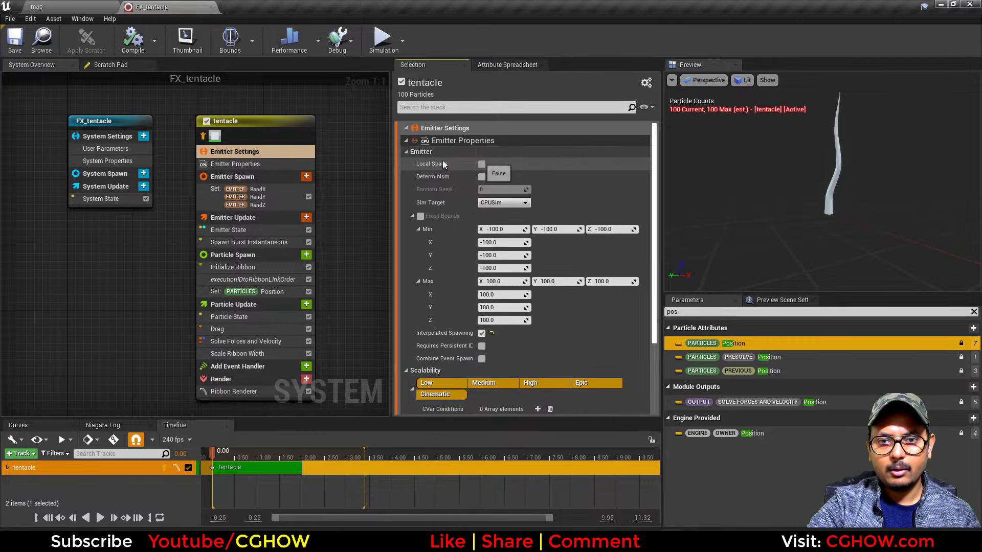
- Place the FX_tentacle Niagara system on the floor of the map level and frame it in game view
click(36, 6)
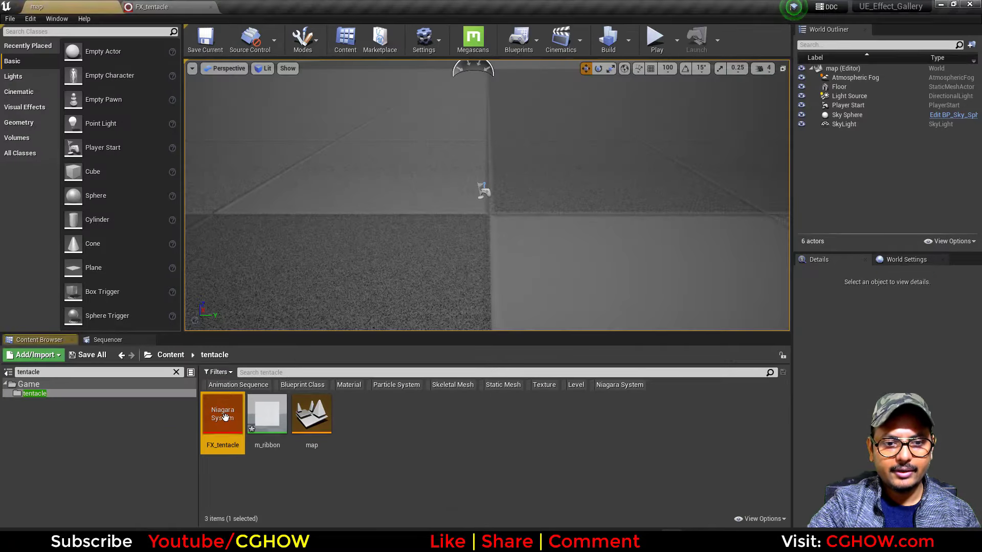
drag(224, 418, 473, 207)
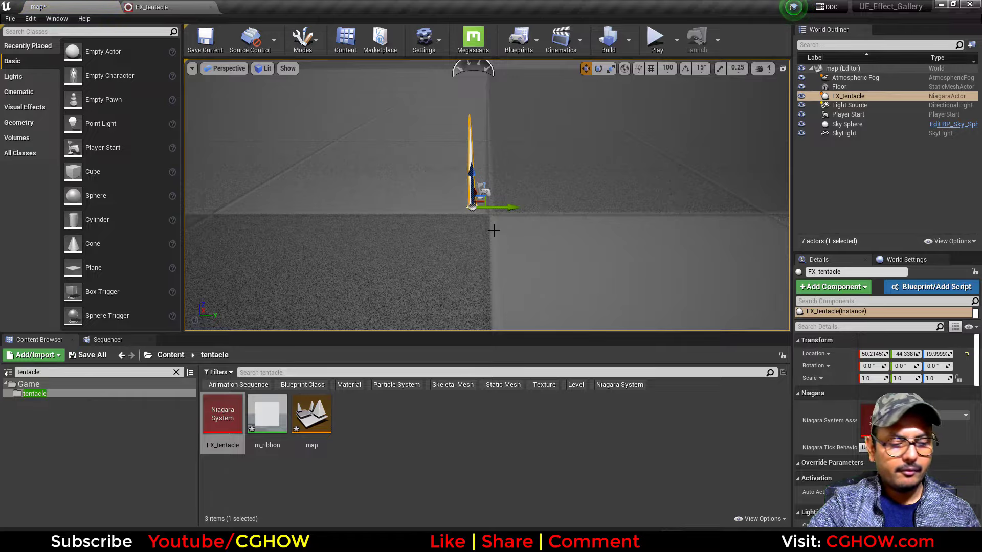
key(f)
alt+drag(546, 289, 435, 289)
key(g)
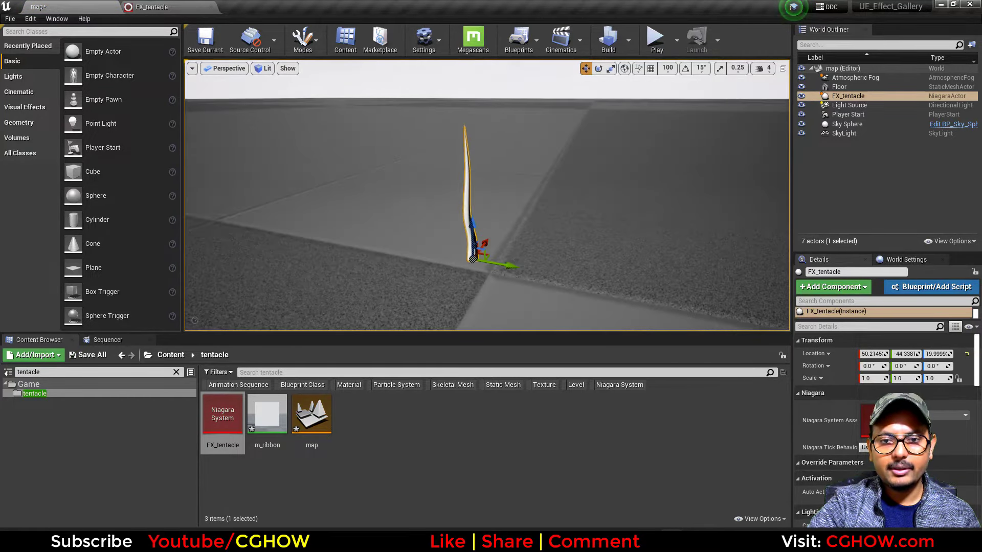
- Duplicate the placed tentacle along the Y axis into a row of six actors
alt+drag(513, 267, 301, 266)
scroll(403, 255, down, 3)
alt+drag(403, 295, 491, 269)
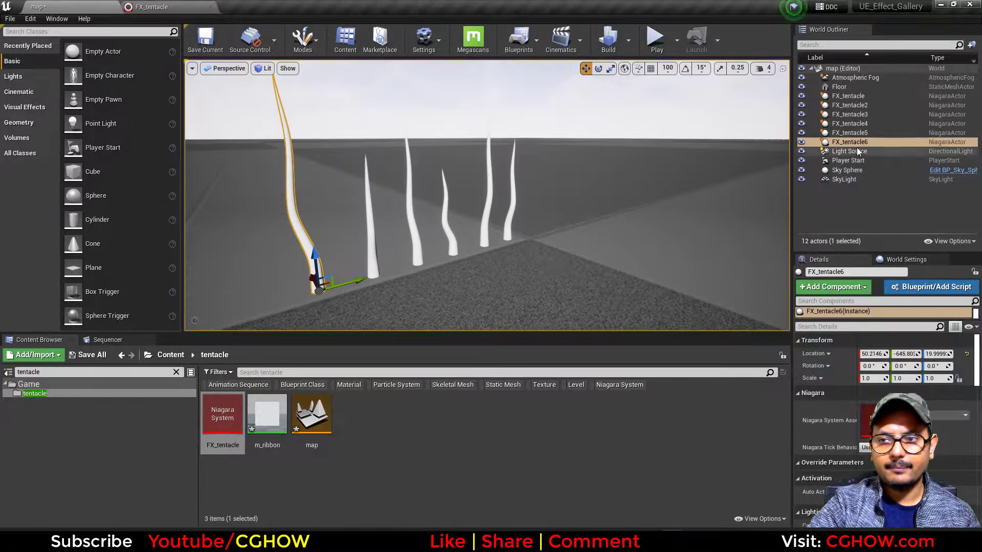
- Select all six tentacle actors and duplicate the row until the level holds 24 tentacles
shift+click(845, 97)
scroll(418, 264, down, 3)
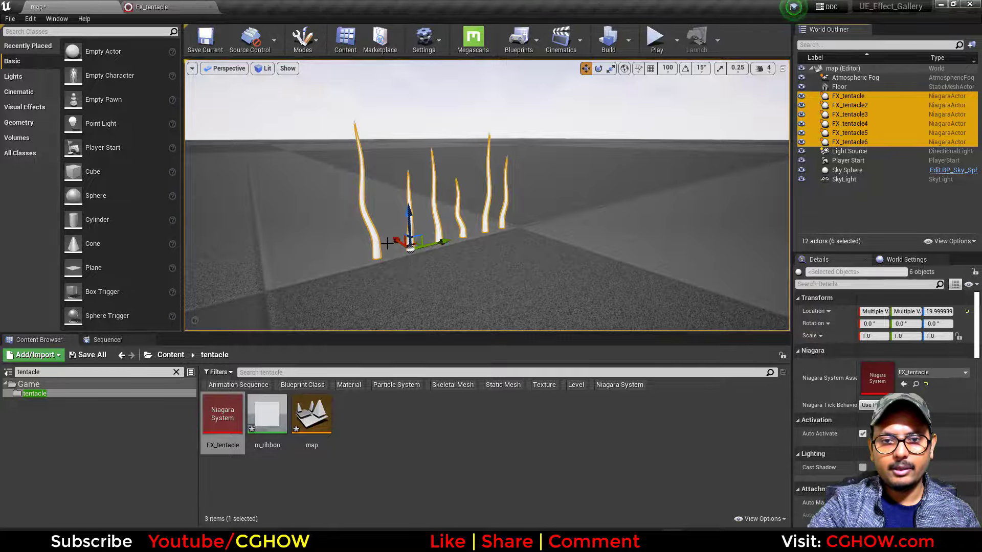
alt+drag(387, 244, 429, 281)
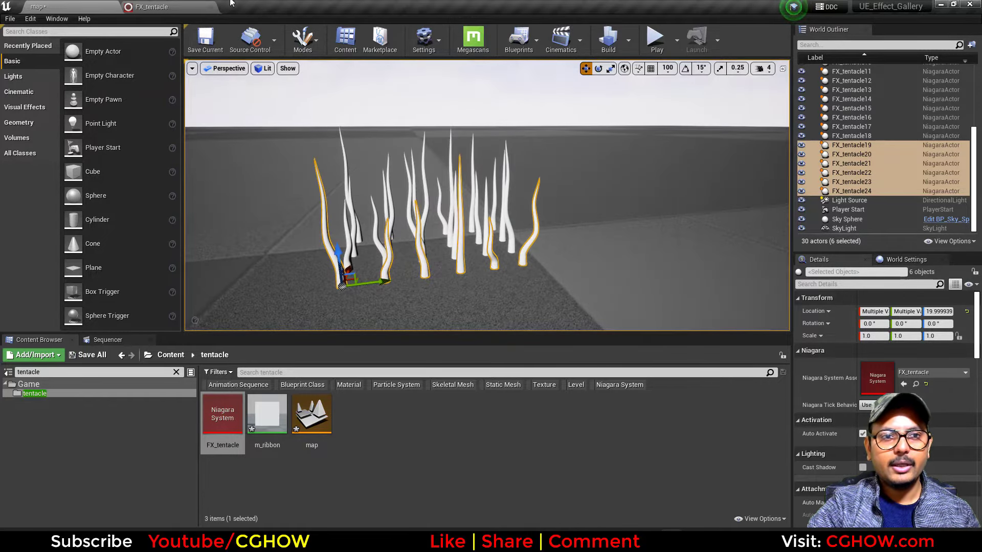
- Widen the RandX random range in FX_tentacle's Emitter Spawn to a minimum of -5 and a maximum of 5
click(189, 4)
click(272, 204)
click(495, 164)
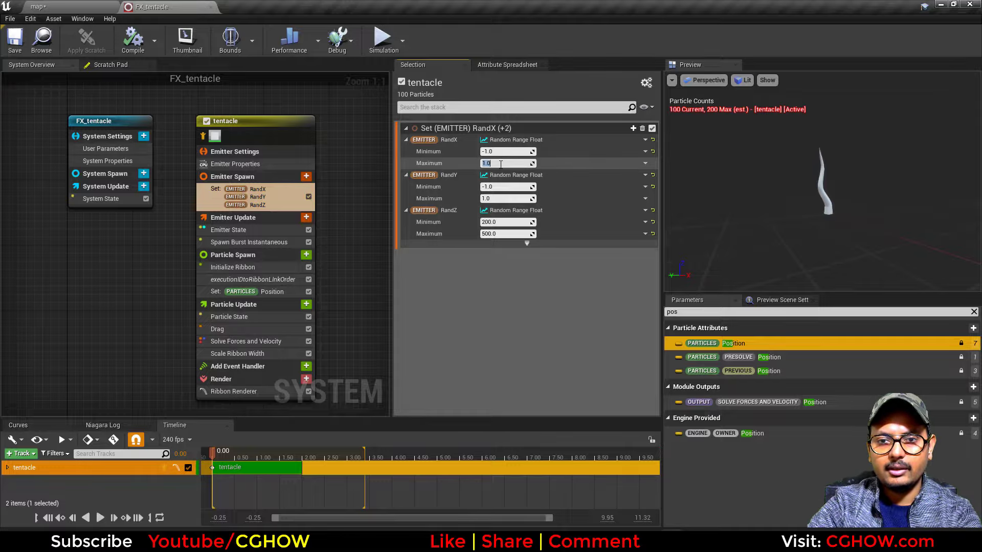
click(500, 151)
text(-5)
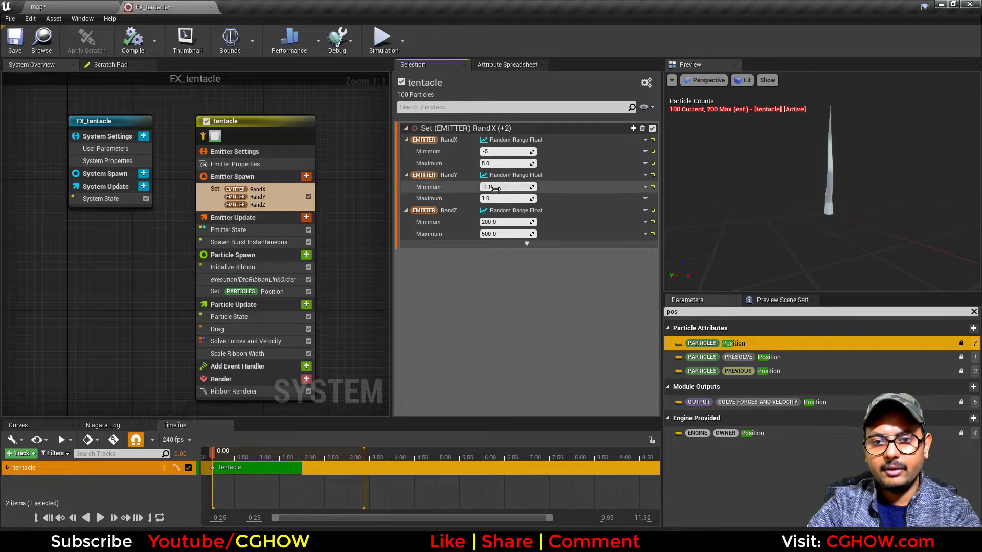
key(Return)
- Set the RandY random range to a minimum of -5 and a maximum of 5
click(498, 198)
text(5)
key(Return)
click(500, 187)
text(-5)
key(Return)
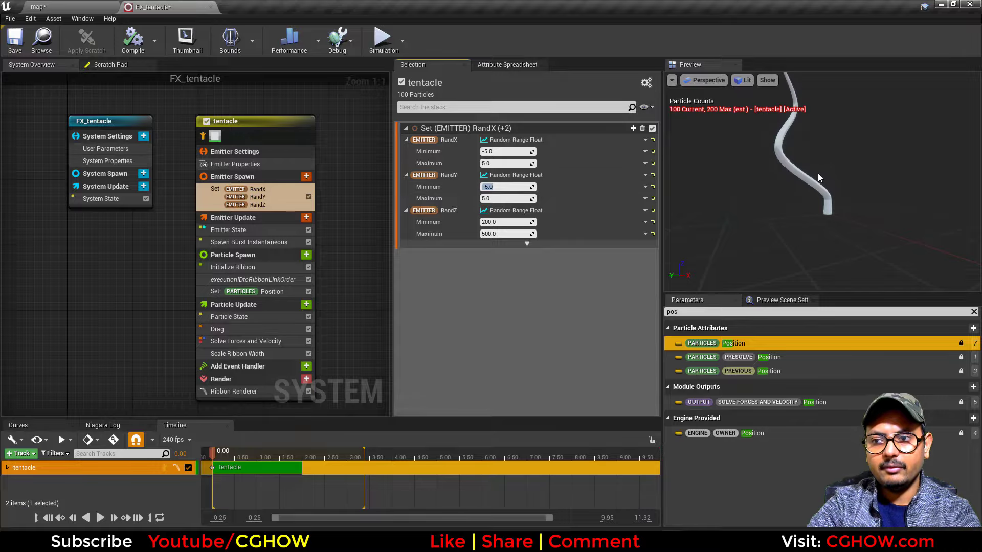
- Inspect the shape variation of the tentacles in the map level and return to the FX_tentacle system
click(72, 6)
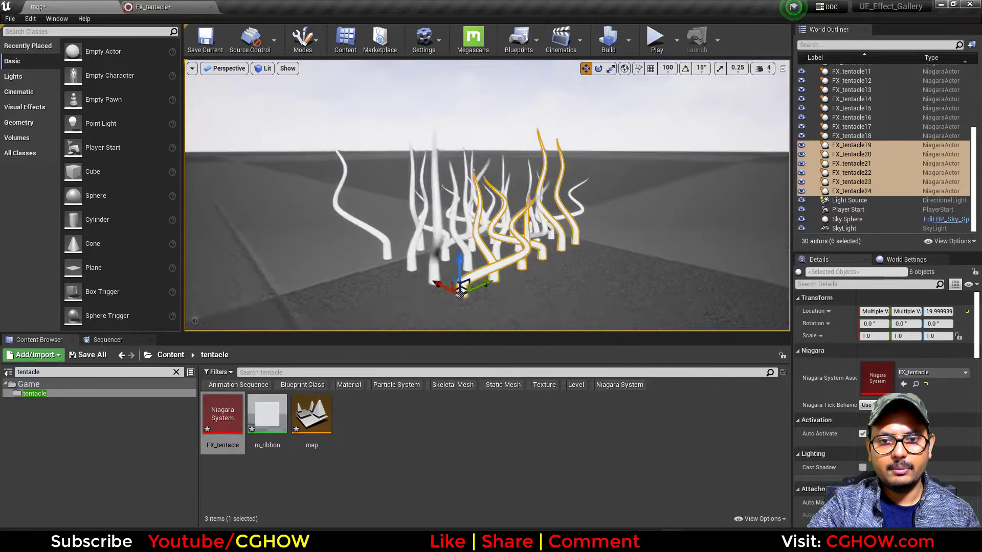
click(523, 116)
alt+drag(524, 116, 578, 146)
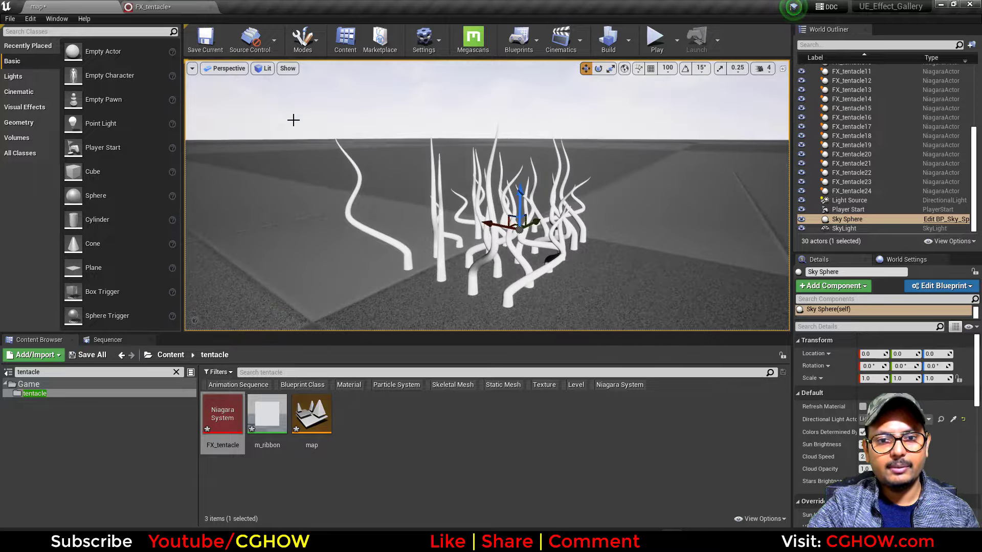
click(940, 5)
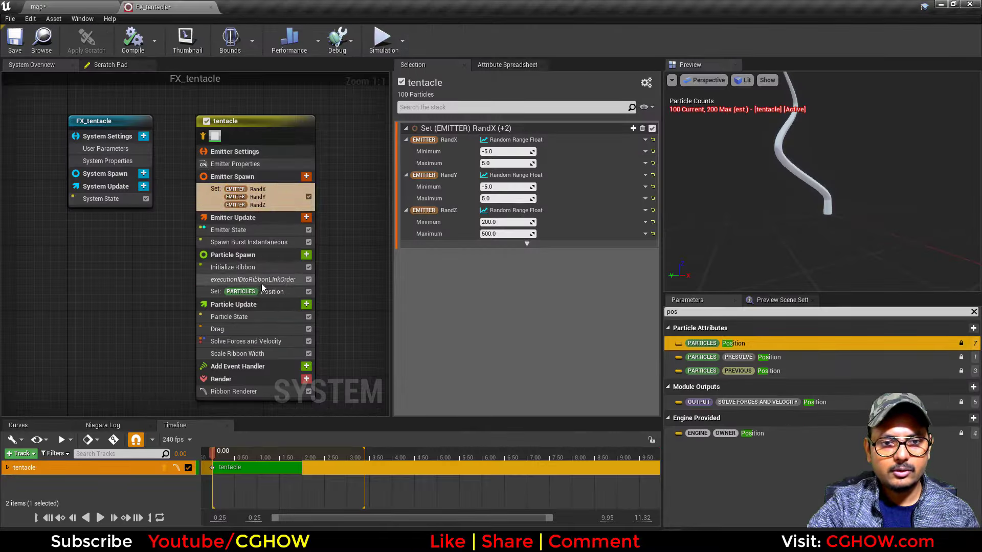
- Lower the X position curve's key at 0.4 to 25, then adjust tangents on the X key at 0.7 and Y key at 0.4
click(263, 290)
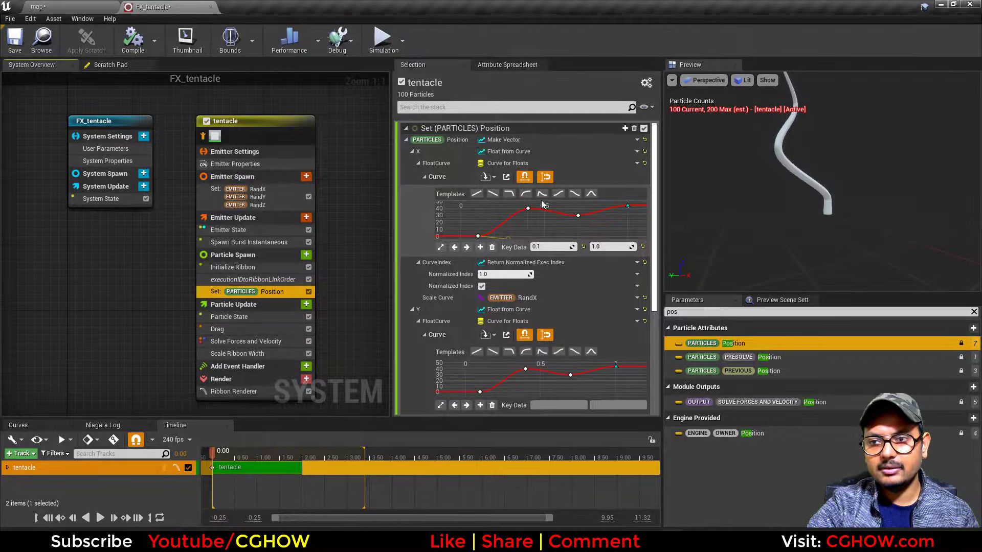
drag(530, 210, 528, 219)
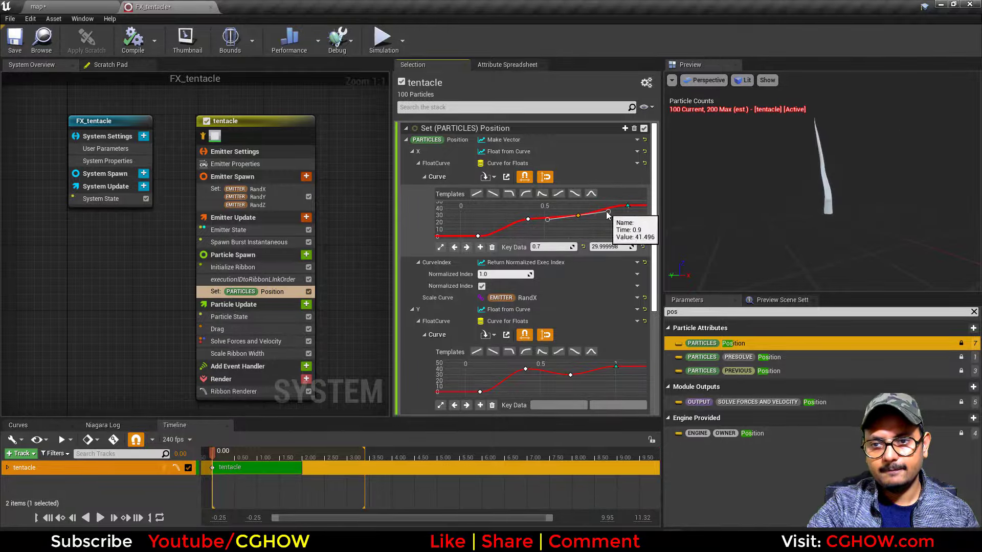
drag(607, 211, 613, 228)
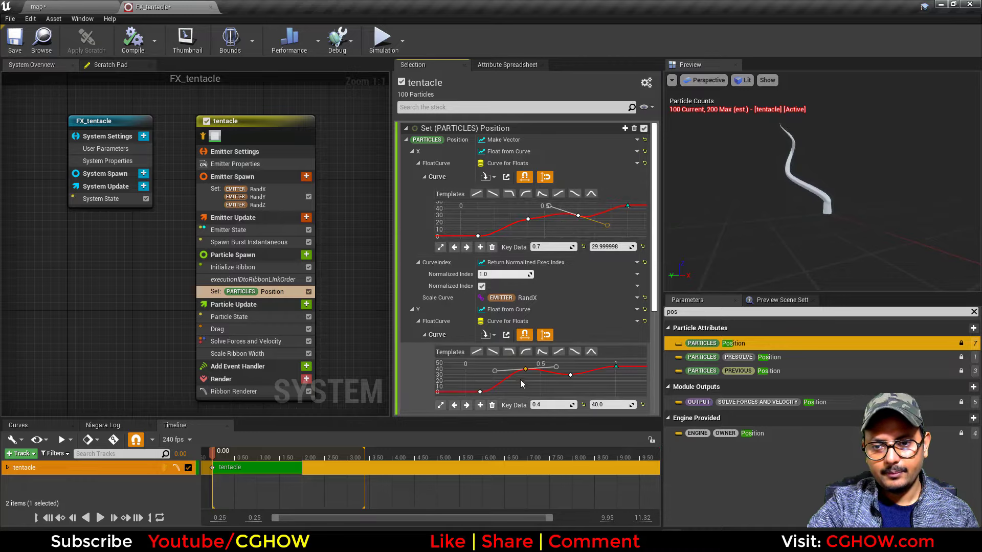
drag(496, 372, 503, 386)
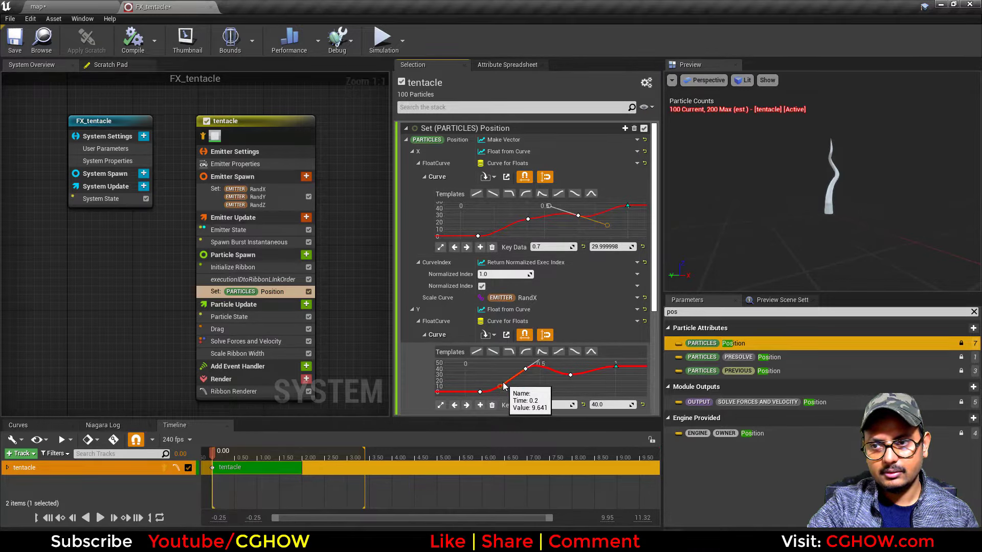
- Examine the reshaped tentacles in the map level and return to the FX_tentacle system
click(52, 6)
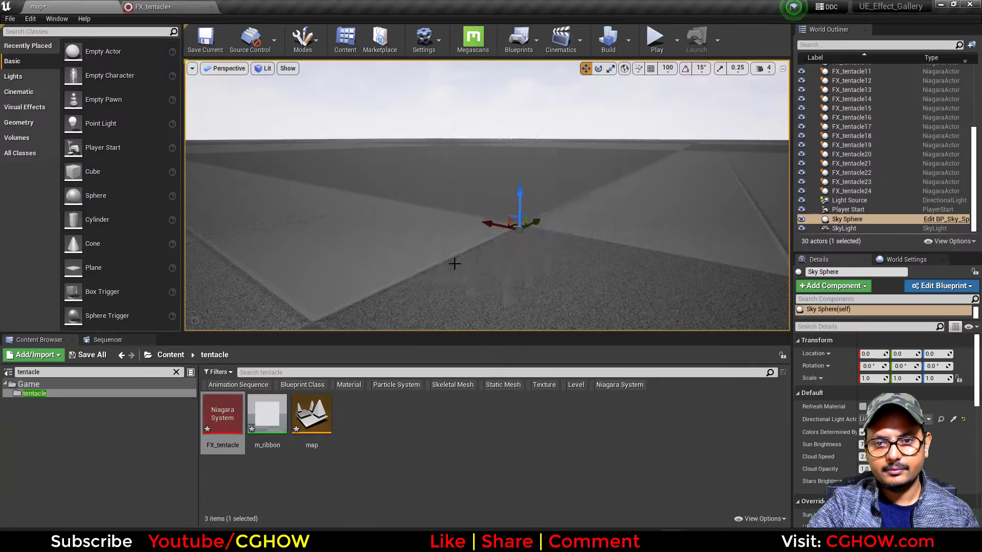
right_drag(453, 263, 457, 260)
click(154, 7)
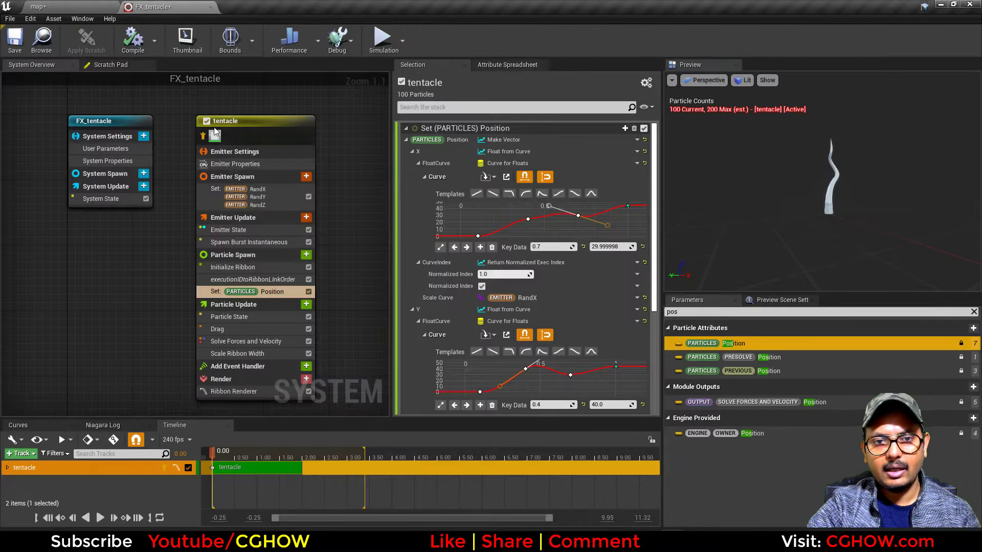
- Narrow the RandX and RandY random ranges in Emitter Spawn to a minimum of -3 and a maximum of 3
click(257, 201)
click(498, 199)
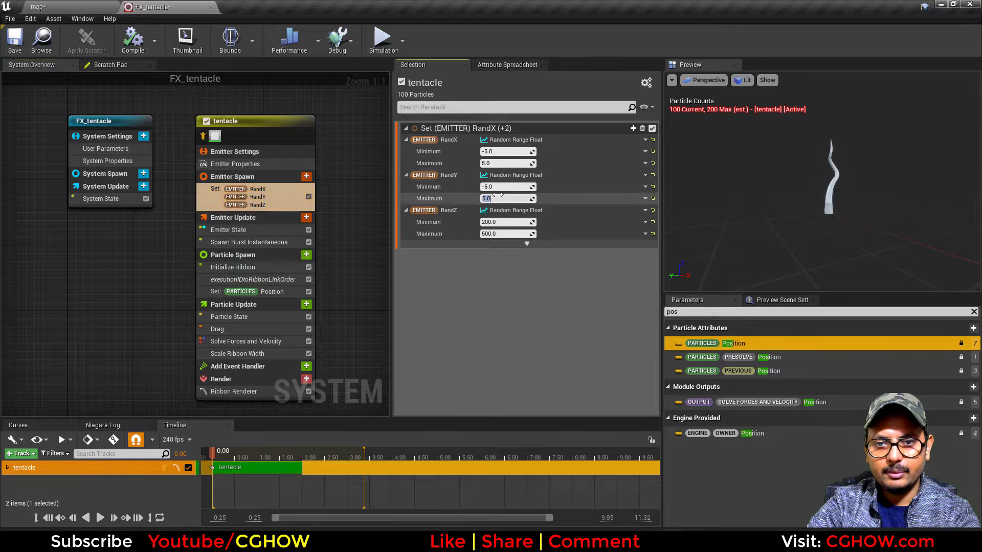
text(3-3)
key(Return)
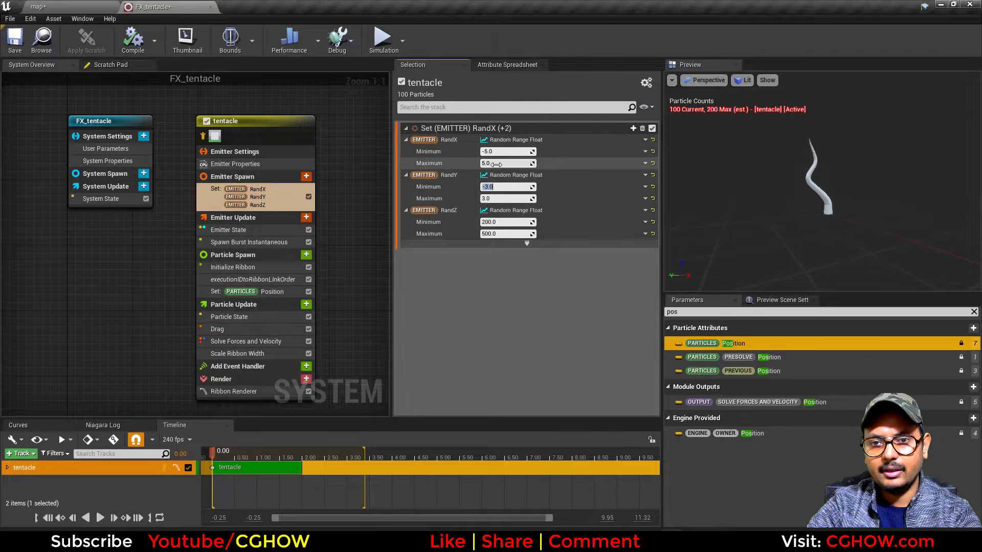
click(500, 163)
text(3)
key(Return)
click(500, 152)
text(-3)
key(Return)
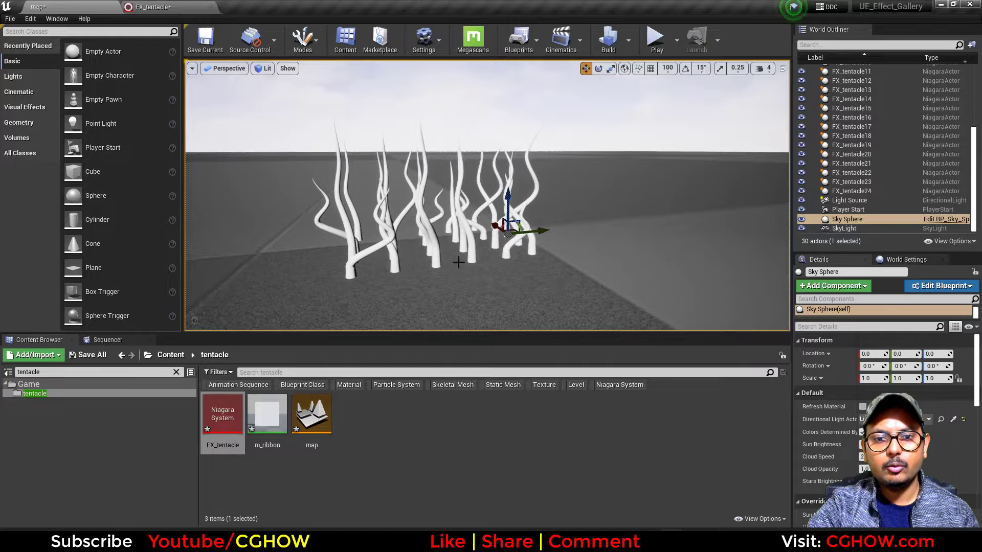
- Compare the tentacles in the map level with the Pinterest reference image and return to the FX_tentacle system
scroll(458, 261, up, 3)
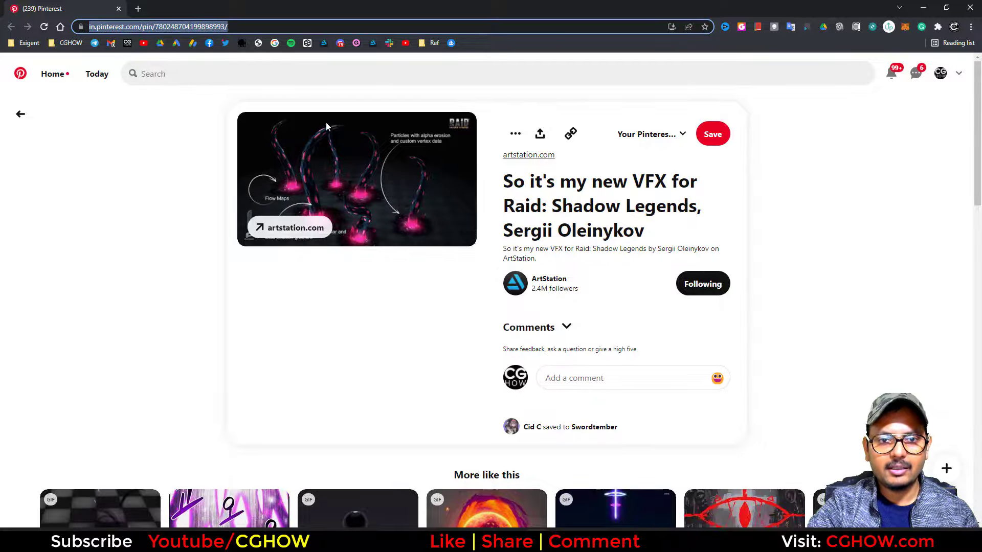
click(923, 7)
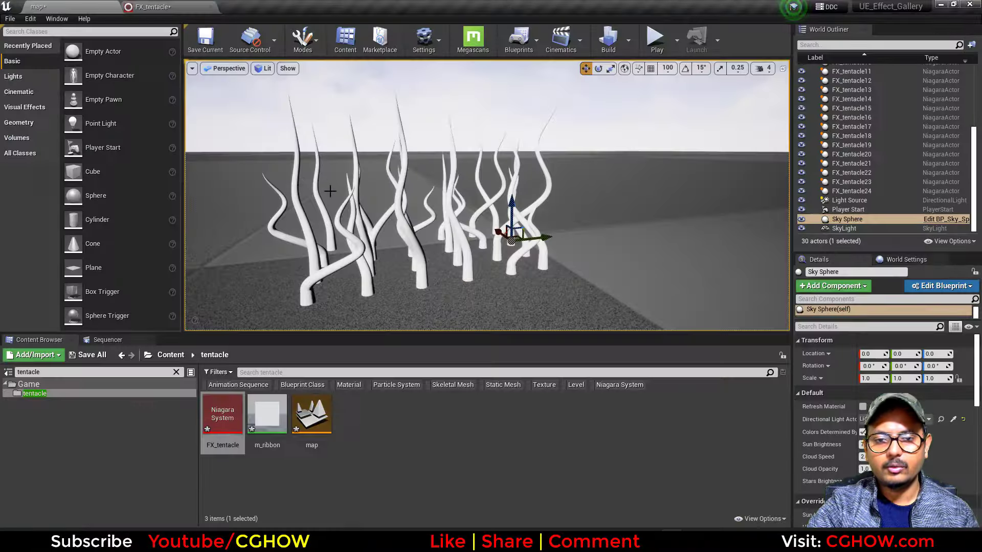
click(162, 6)
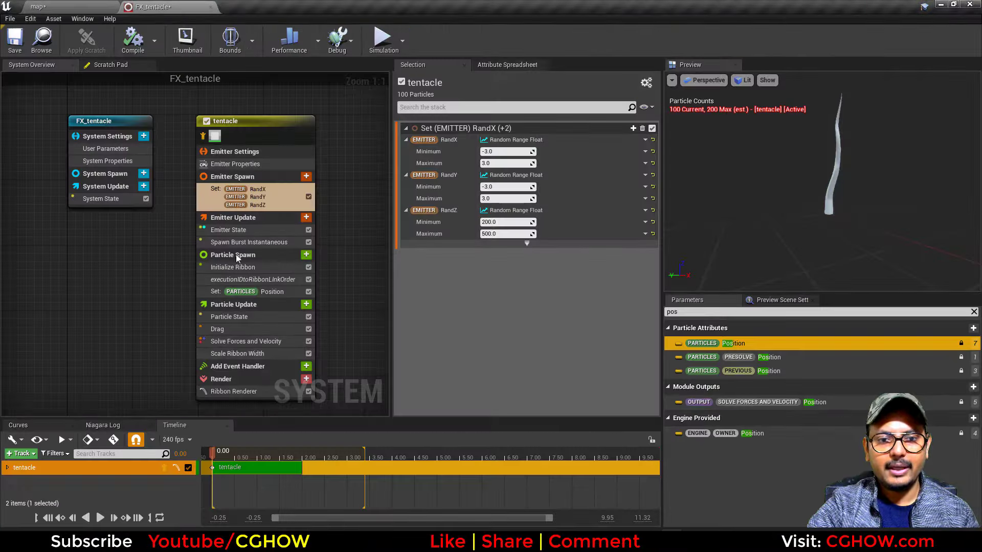
- Delete the X position curve's key at 0.7, move the 0.4 key to time 0.5 and value 35, and steepen its tangent
click(269, 291)
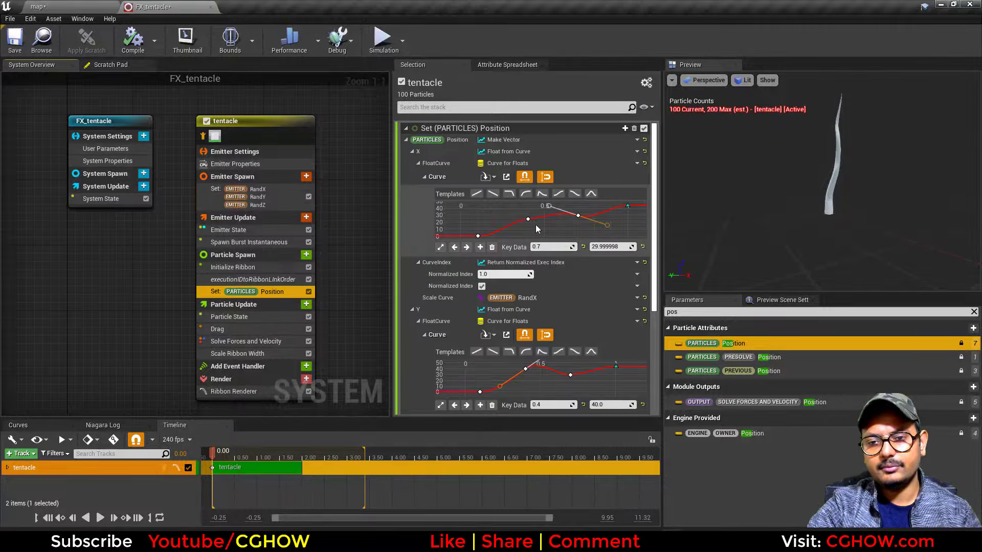
key(Delete)
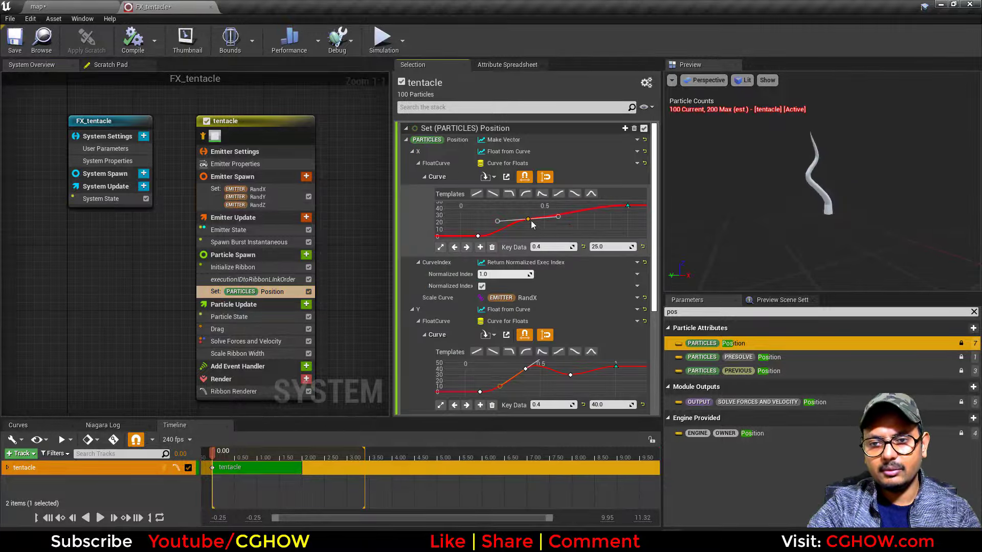
drag(528, 219, 500, 249)
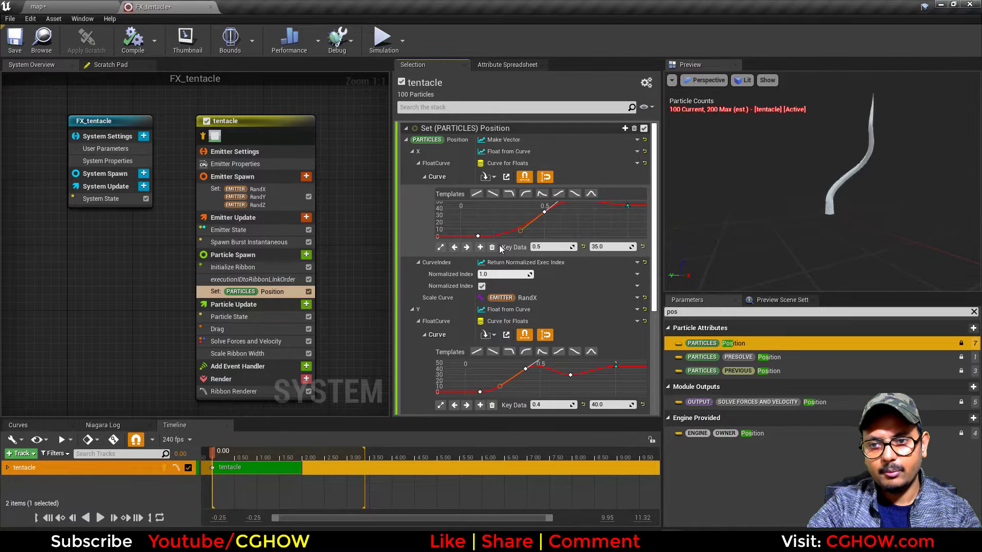
- Reduce the Y position curve to one middle key at time 0.5 and value 30 with a downward tangent, and save the system
click(570, 375)
key(Delete)
drag(528, 368, 496, 358)
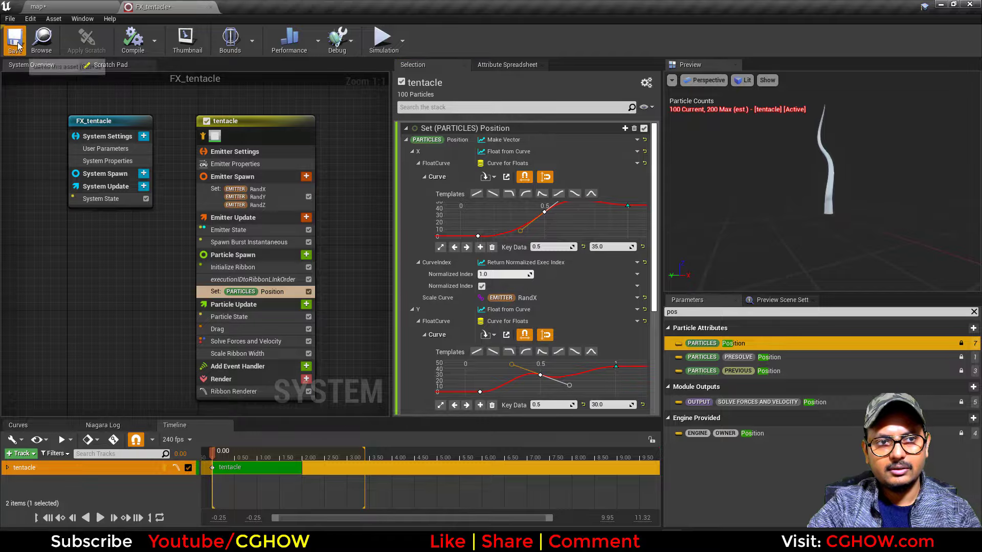
- Inspect the tentacles' new bends from a different angle in the map level and return to FX_tentacle
click(72, 5)
alt+drag(569, 277, 583, 246)
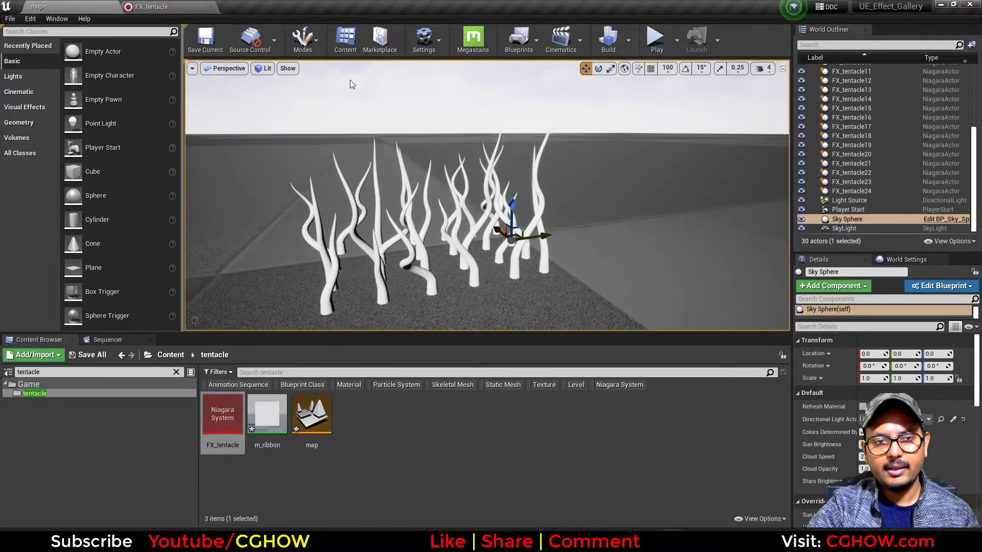
click(163, 7)
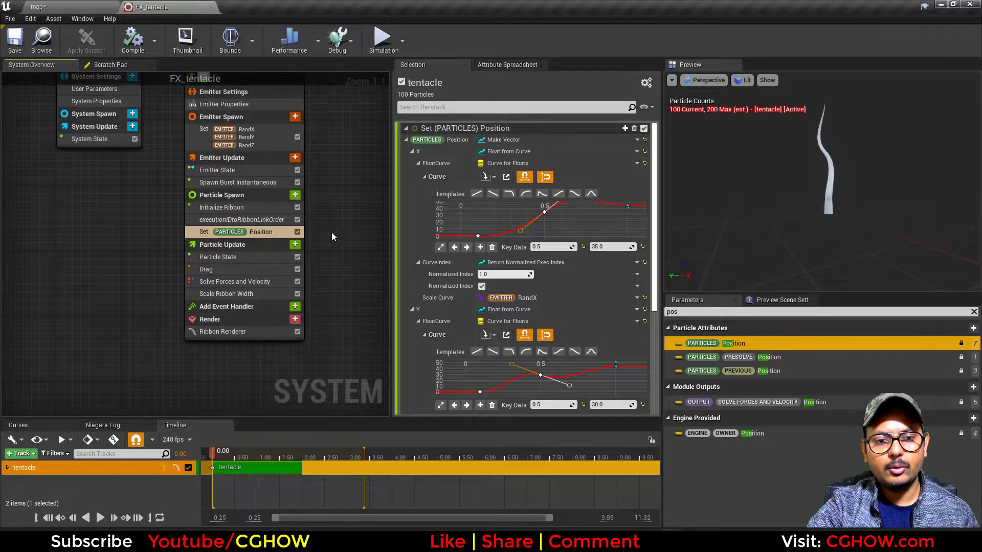
- Add a Curl Noise Force to the tentacle emitter's Particle Update, placed before Solve Forces and Velocity, with a Noise Strength of 500
click(295, 244)
text(cur)
click(102, 313)
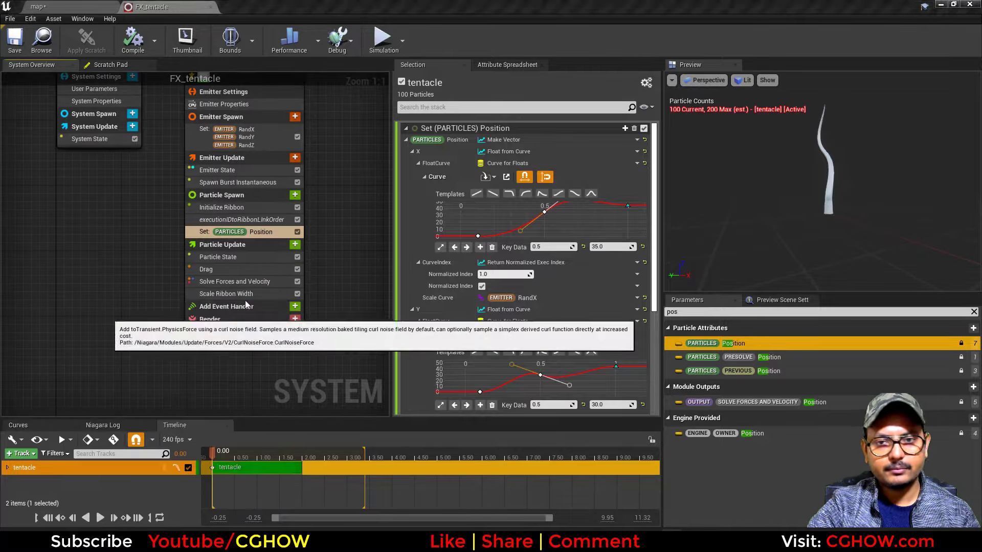
click(630, 191)
click(492, 140)
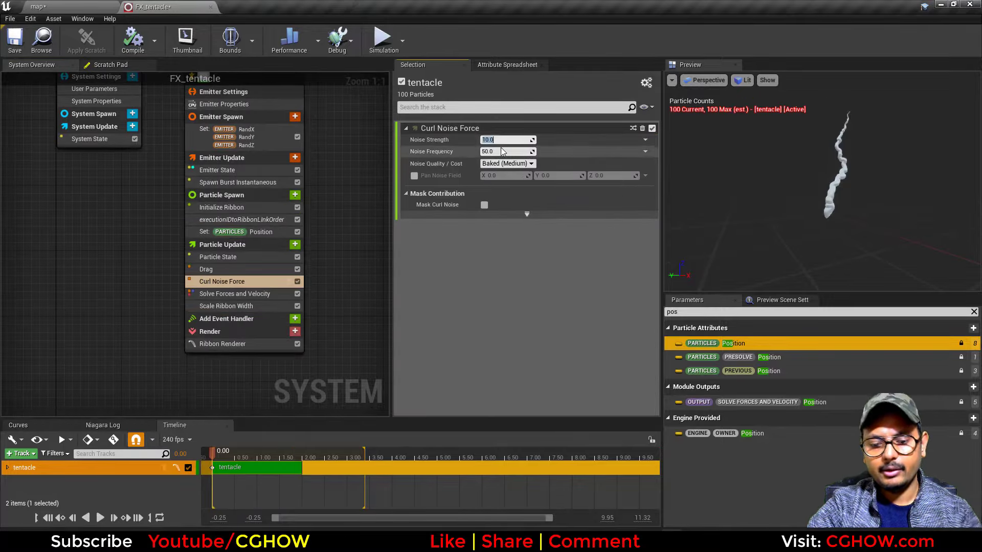
text(500)
key(Return)
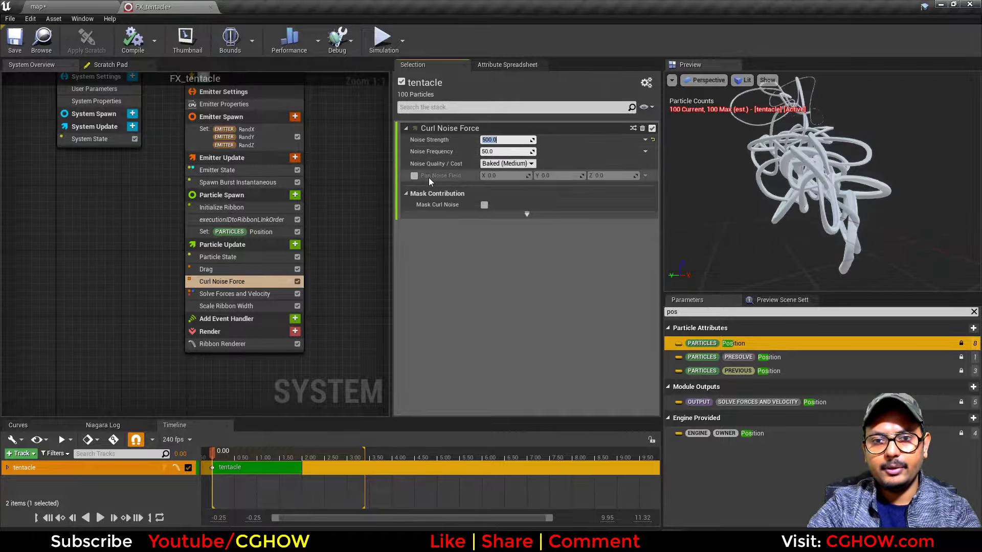
- Enable Pan Noise Field on the Curl Noise Force and set it to X 0.2, Y 0.5 and Z 1
click(414, 175)
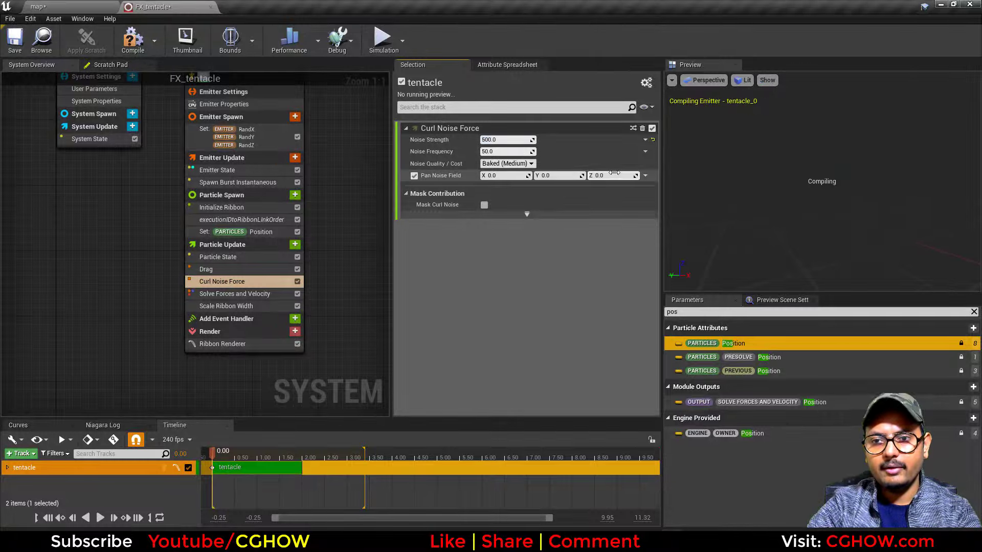
text(1)
key(Return)
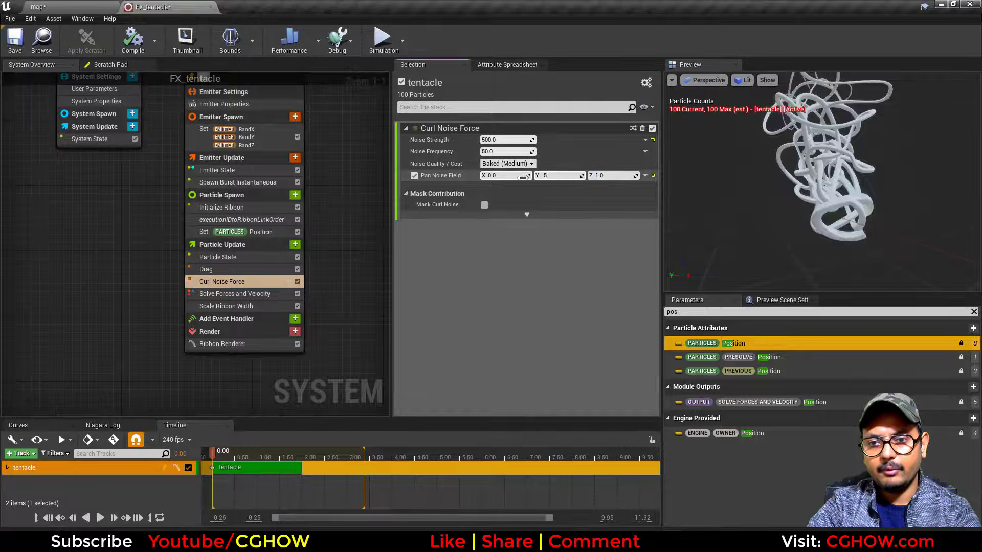
click(520, 177)
text(.2)
key(Return)
- Set the Curl Noise Force's Noise Frequency to 1 and play the effect preview
click(486, 154)
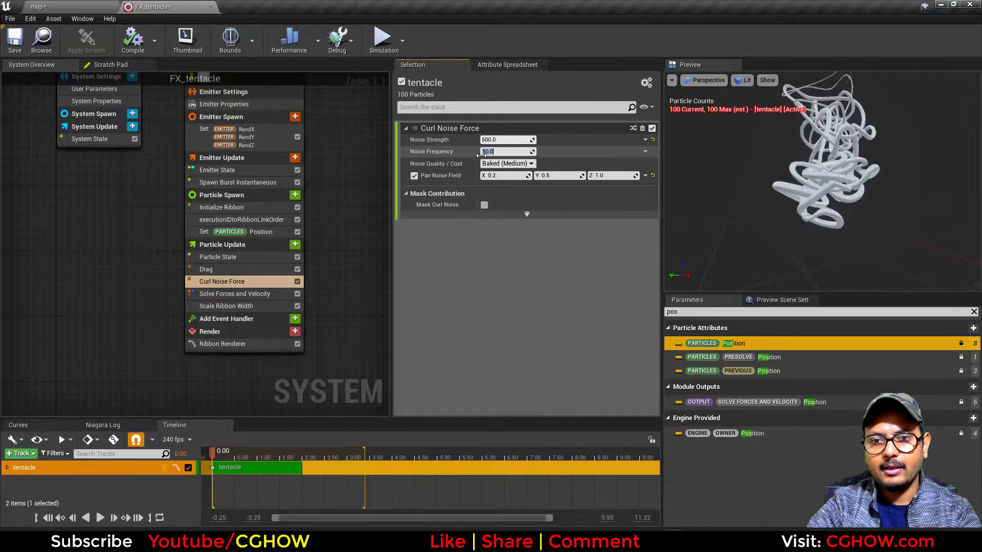
text(1)
key(Return)
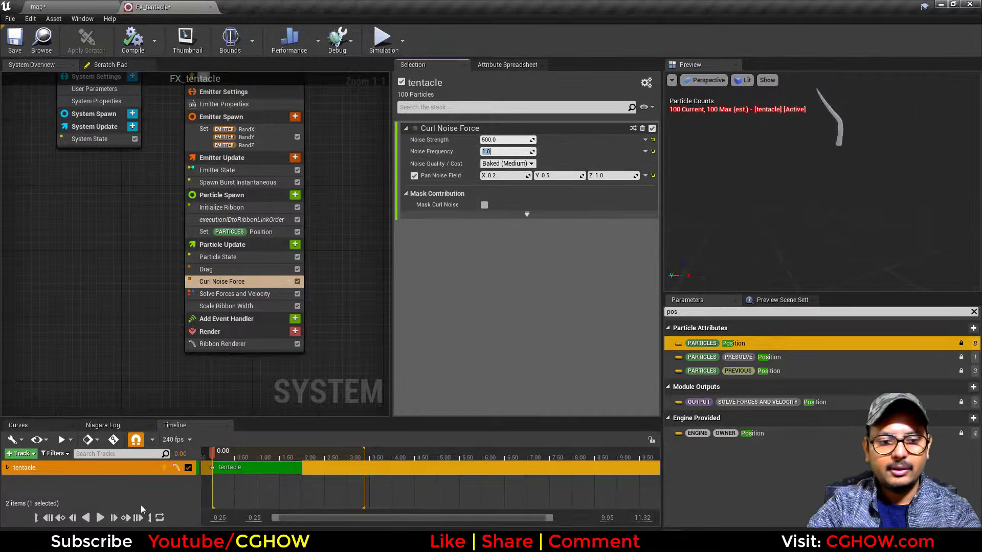
click(106, 520)
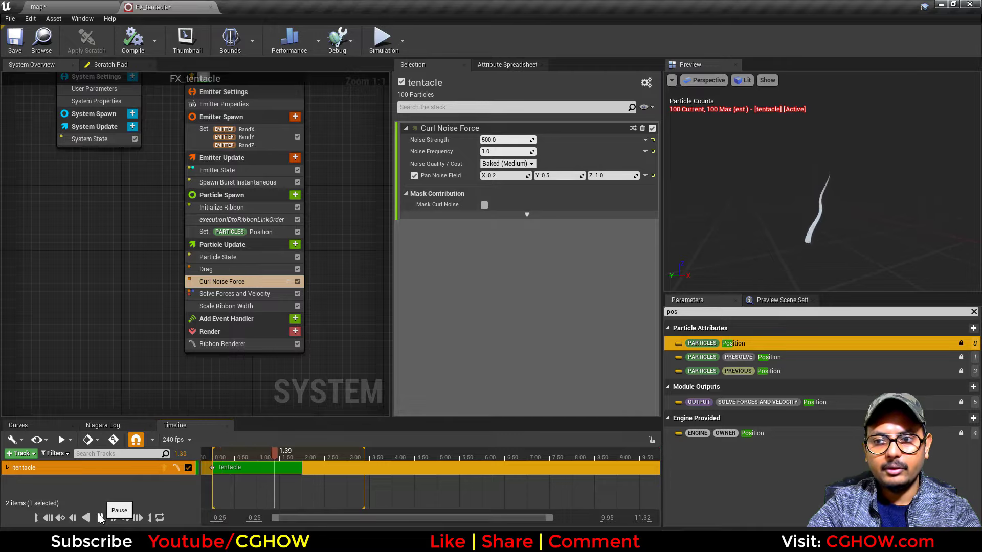
- Drive the curl Noise Strength with Float from Curve and set its CurveIndex to Return Normalized Exec Index
click(645, 140)
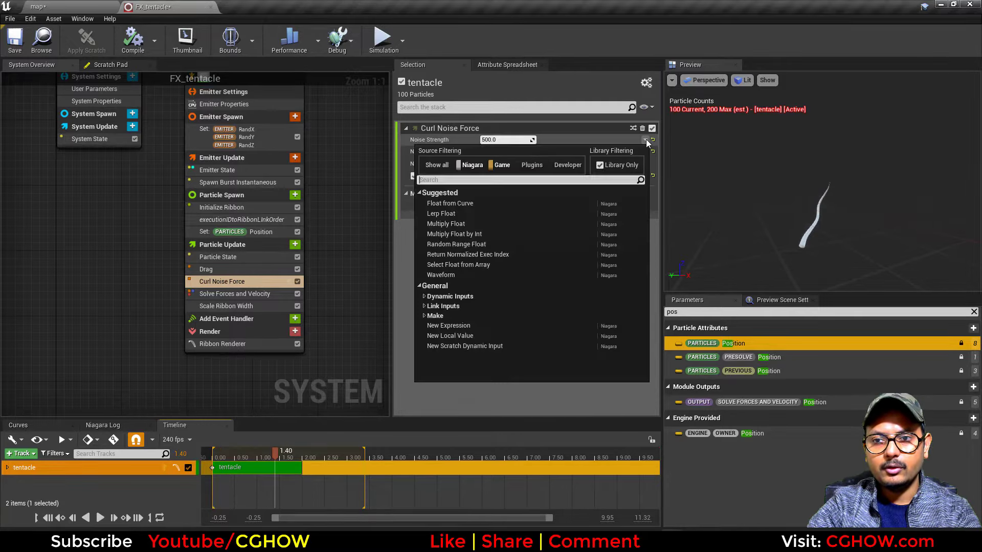
text(cur)
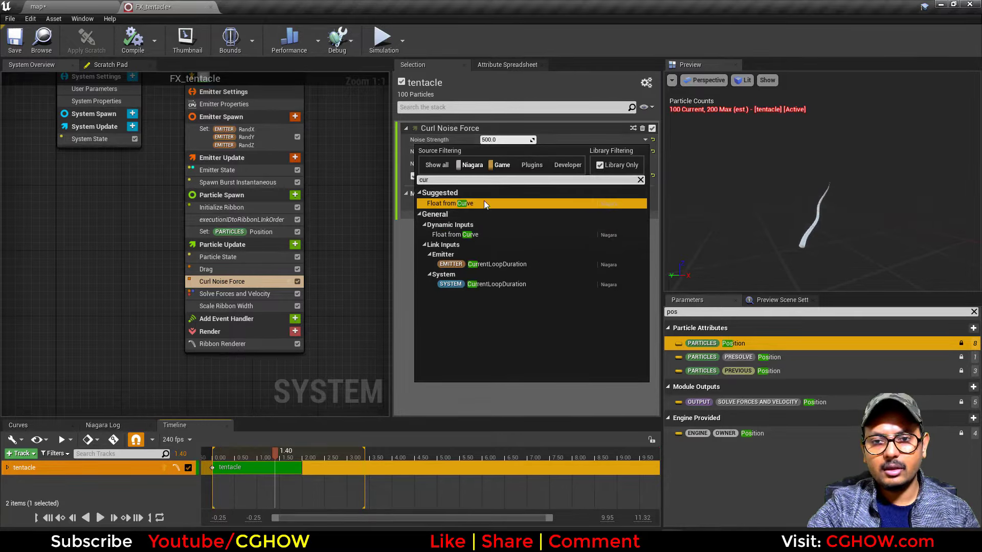
click(484, 202)
click(645, 251)
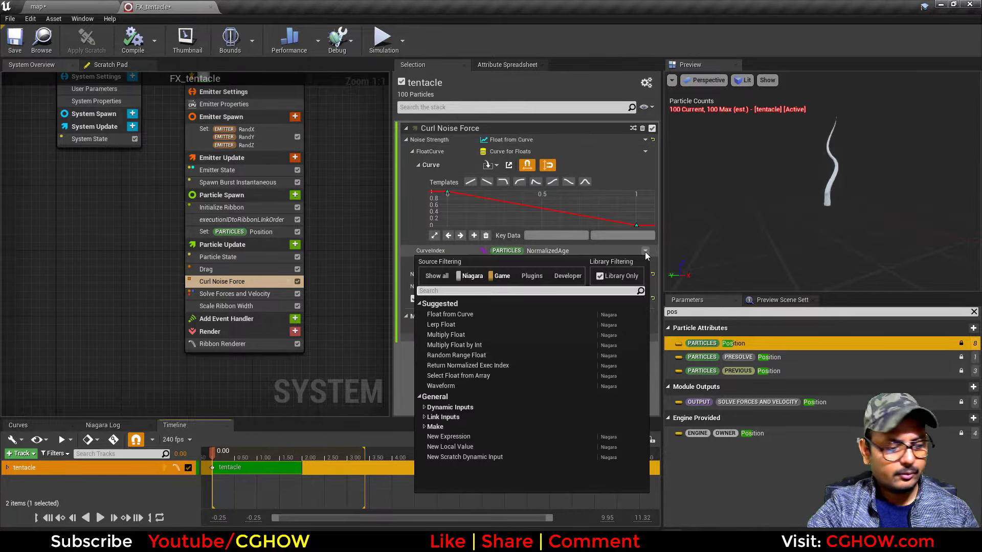
text(exe)
click(495, 315)
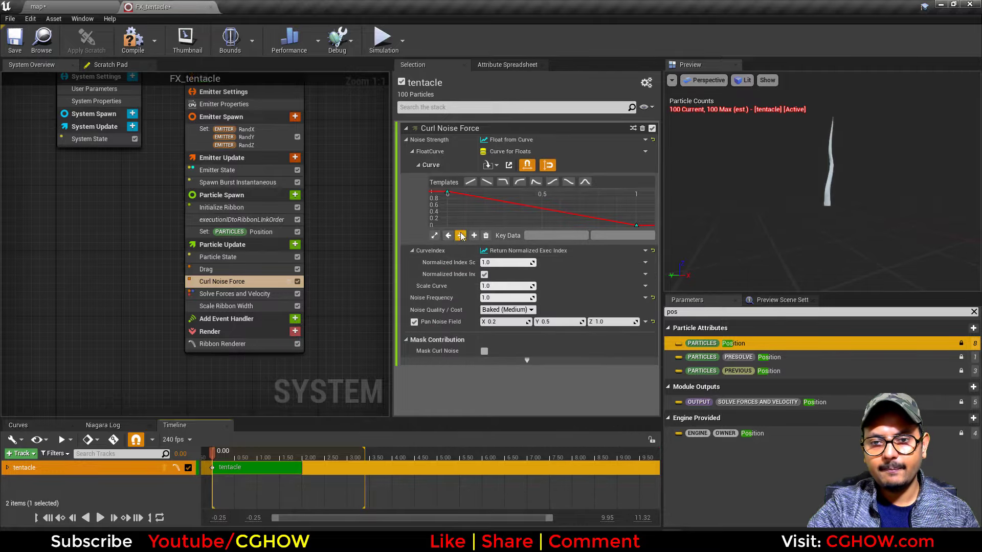
- Shape the Noise Strength curve with a zero-value first key at about 0.2 and an end key at 1.0 valued 100
drag(432, 177, 433, 177)
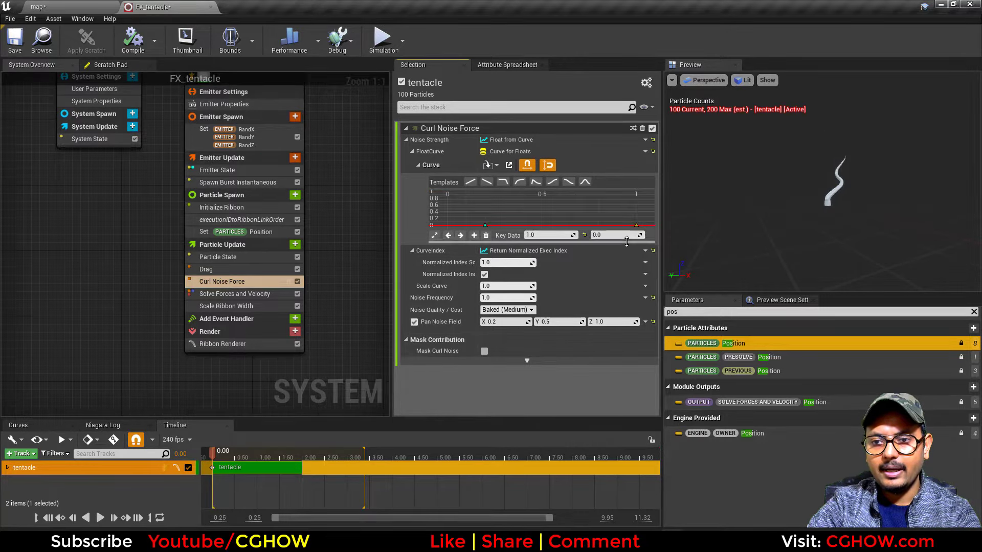
drag(616, 236, 634, 236)
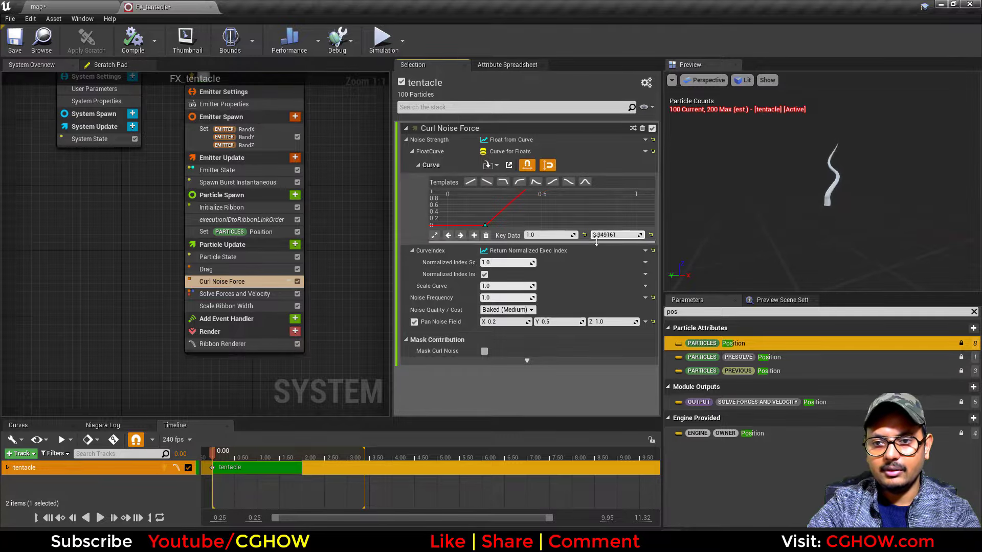
click(611, 235)
text(100)
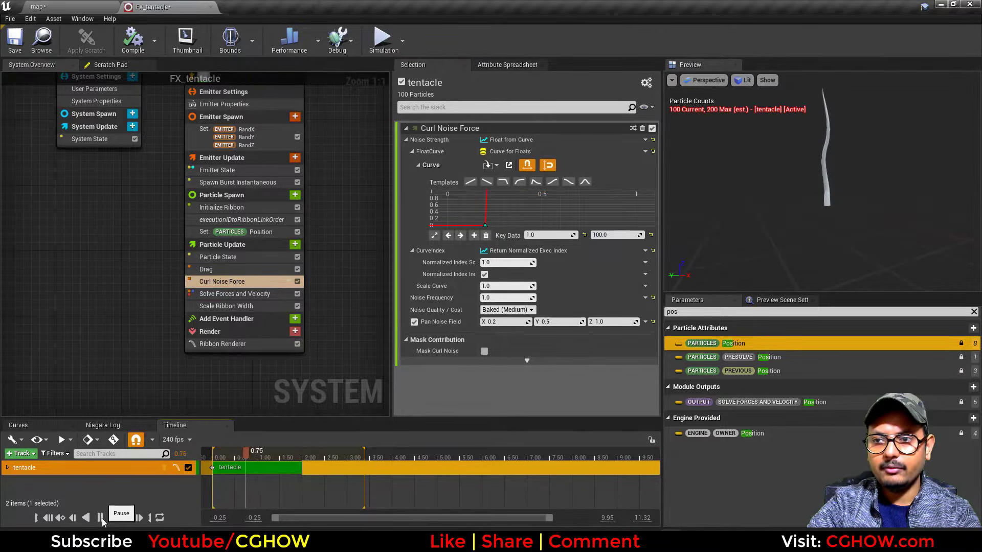
- Simulate the map level to examine the tentacles' curl motion and return to the FX_tentacle system
click(21, 4)
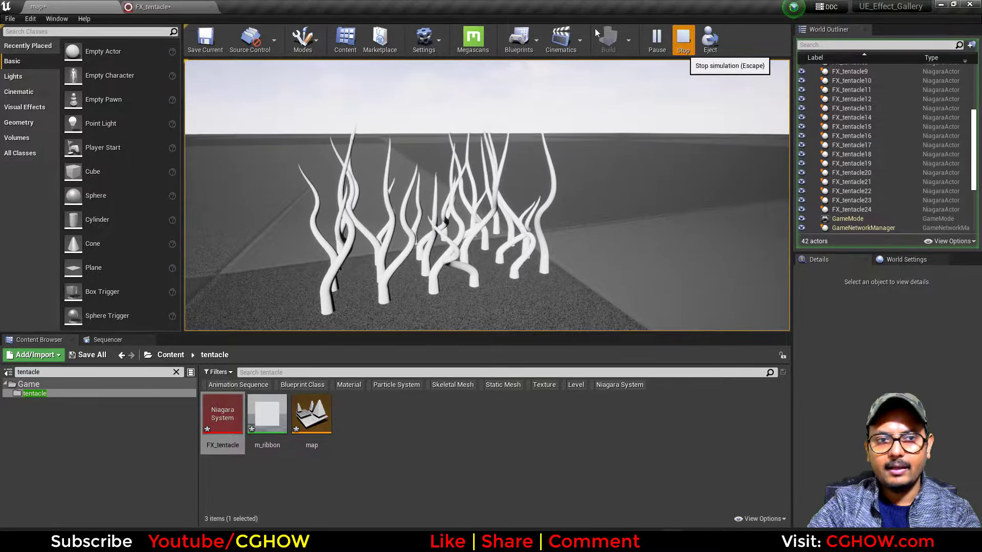
click(181, 6)
- Set the particle Lifetime in Initialize Ribbon to 20
click(248, 208)
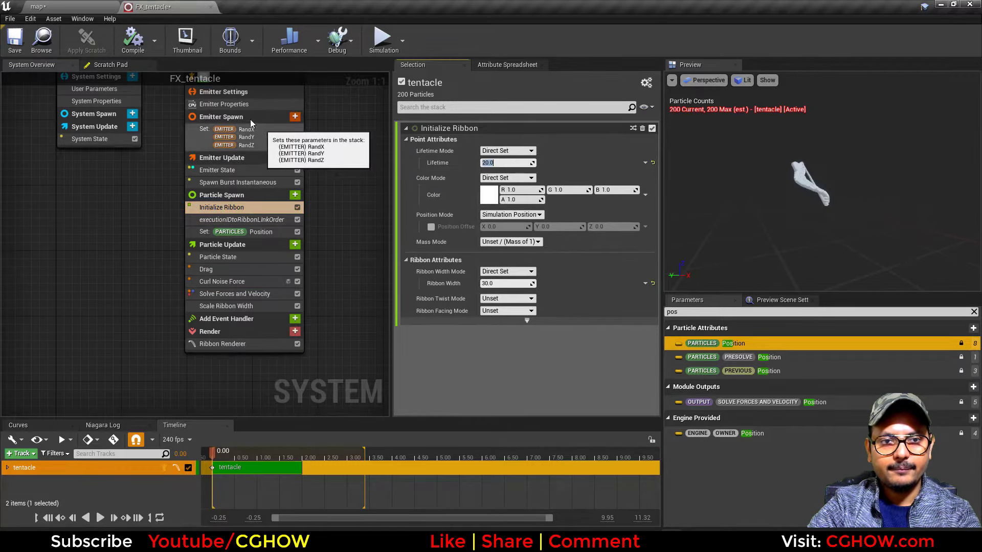
- Lengthen the emitter's Loop Duration in Emitter State and simulate the map level to check the tentacles' motion
click(241, 104)
click(260, 169)
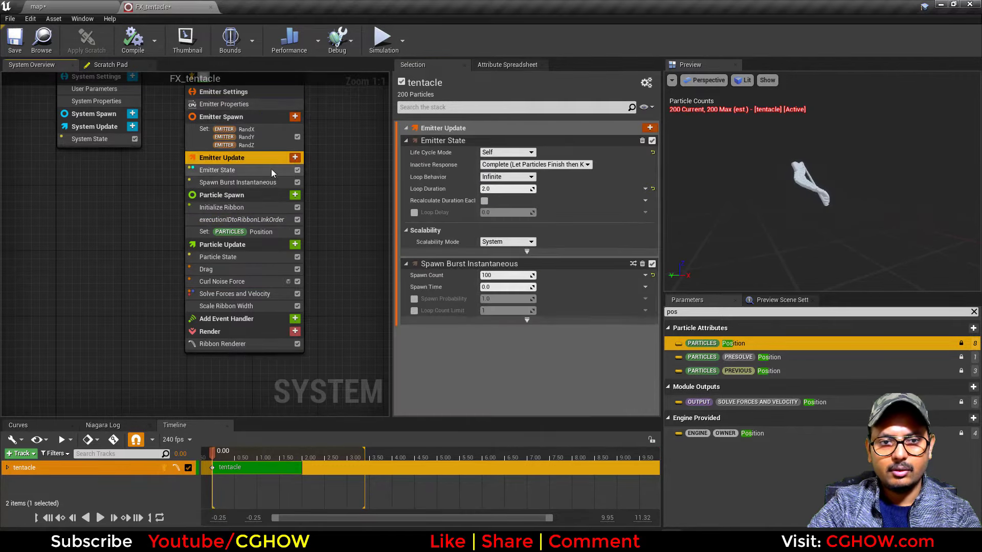
click(84, 6)
click(654, 41)
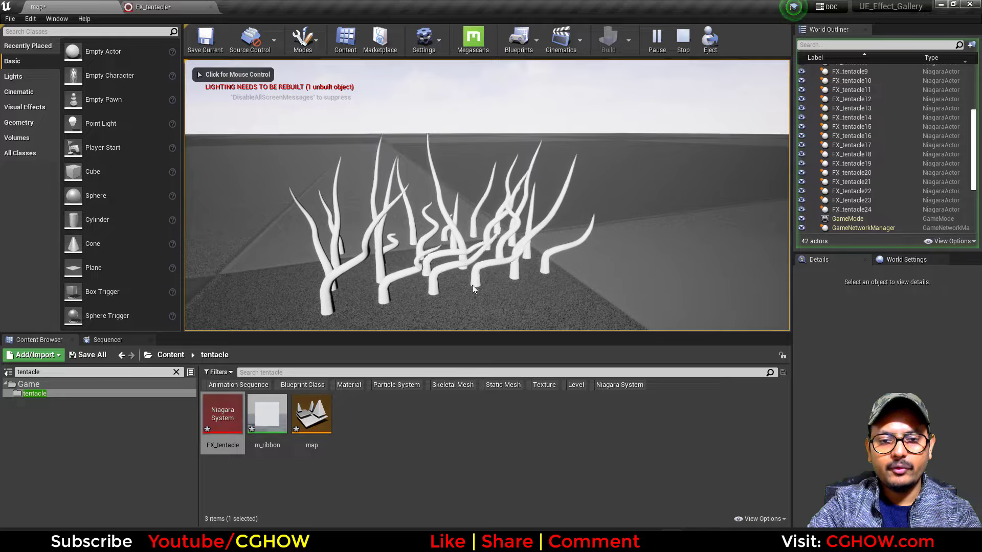
click(683, 41)
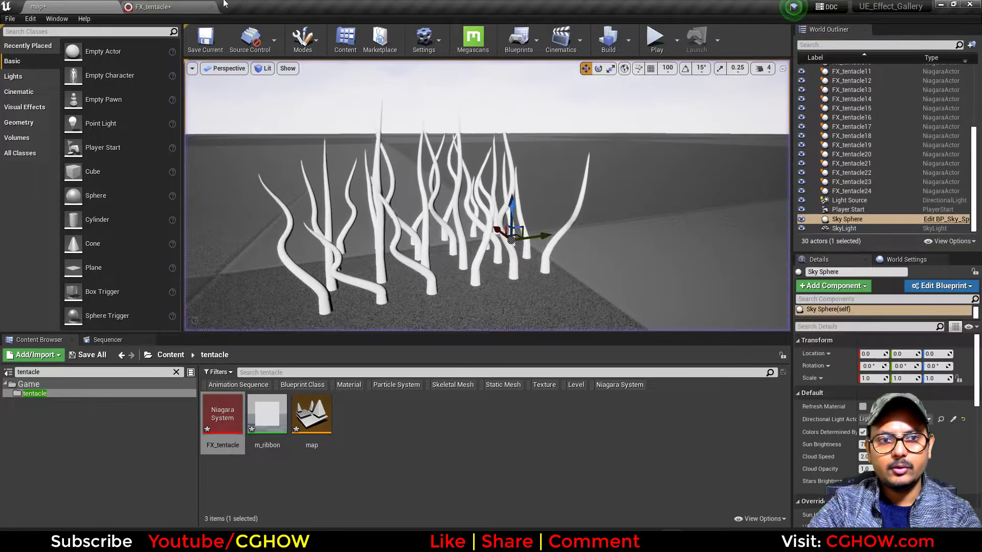
- In the FX_tentacle system's Curl Noise Force, drive the Pan Noise Field with a Make Vector dynamic input
click(154, 7)
click(245, 307)
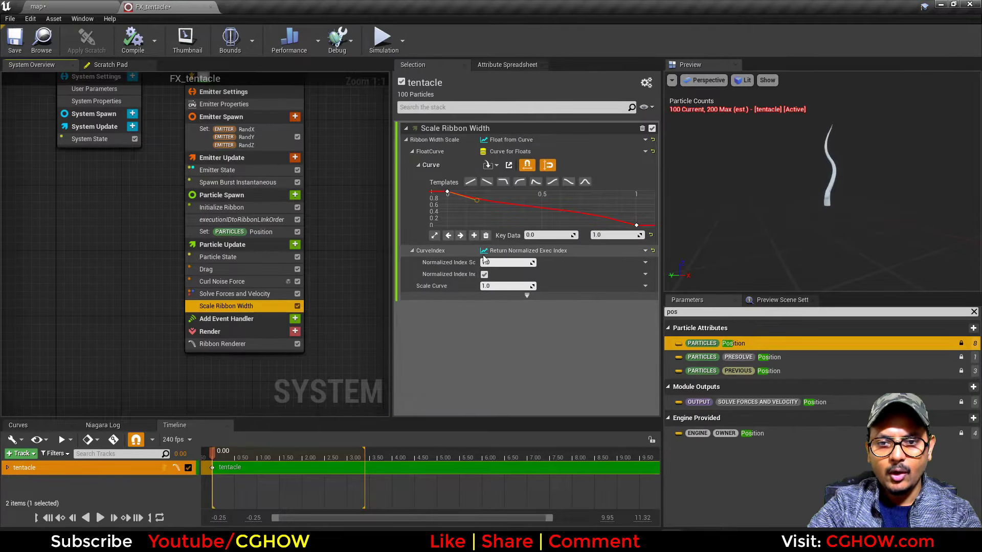
click(241, 294)
click(241, 282)
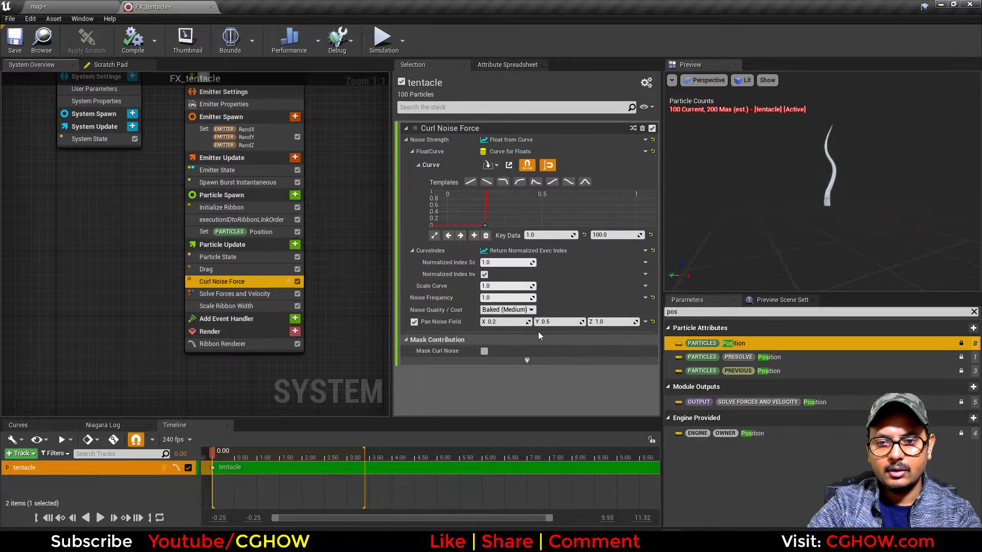
click(645, 322)
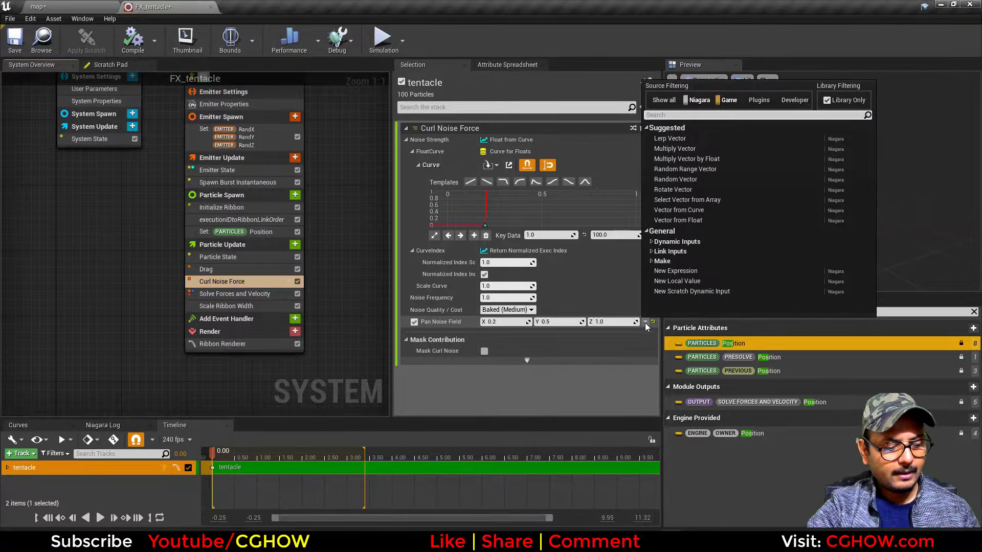
text(brea)
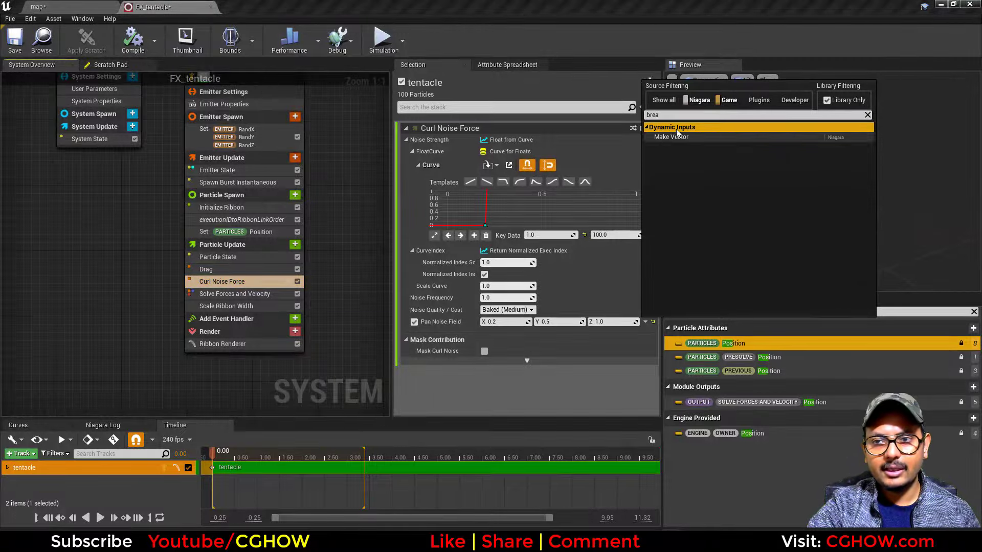
click(685, 137)
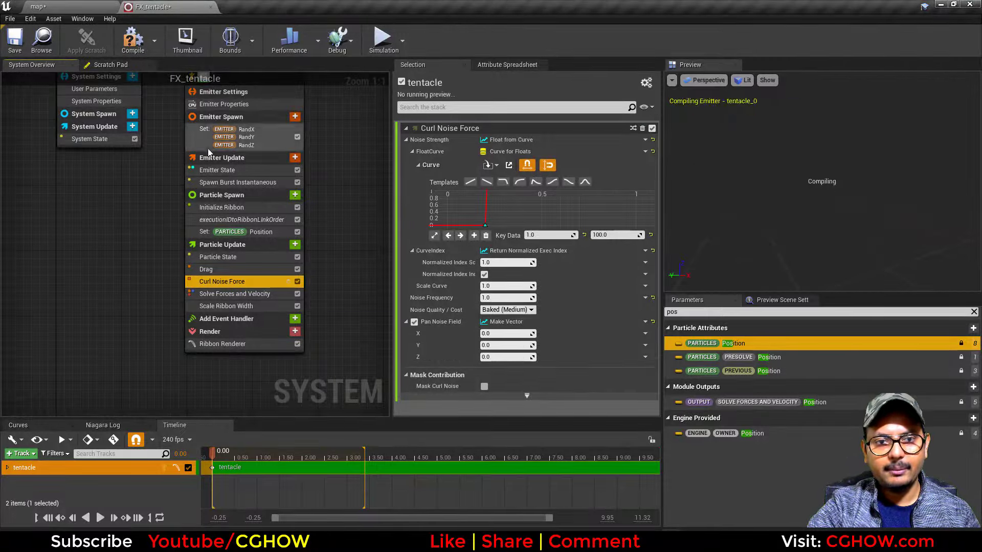
- Link the Pan Noise Field's X to EMITTER RandX and Y to EMITTER RandY, and set Z to 0.5
click(645, 334)
text(rand)
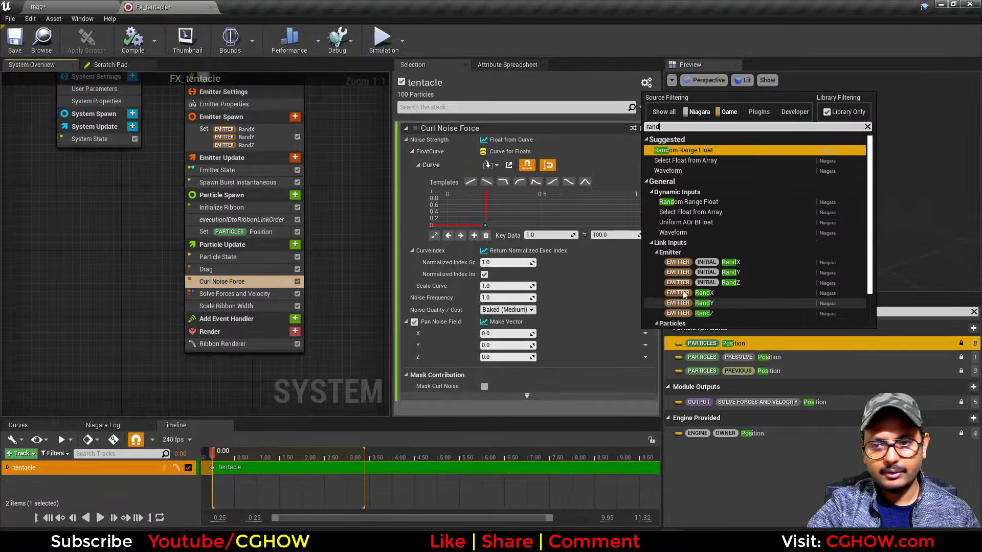
click(712, 293)
click(644, 346)
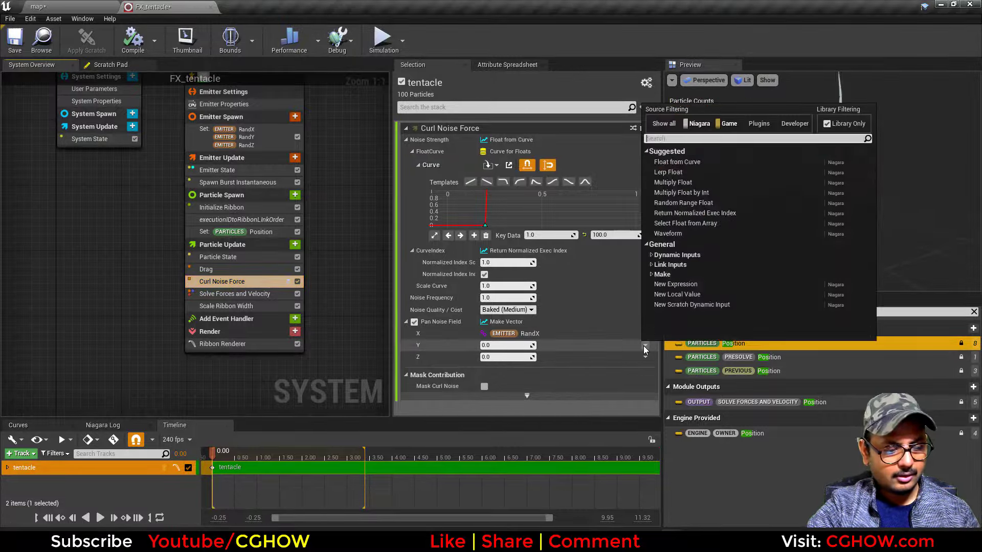
text(rand)
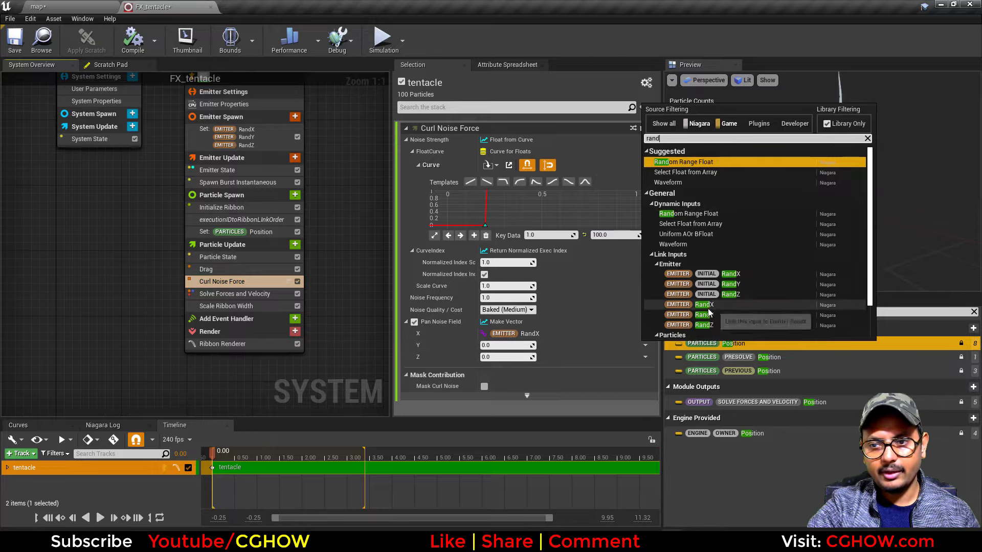
click(705, 314)
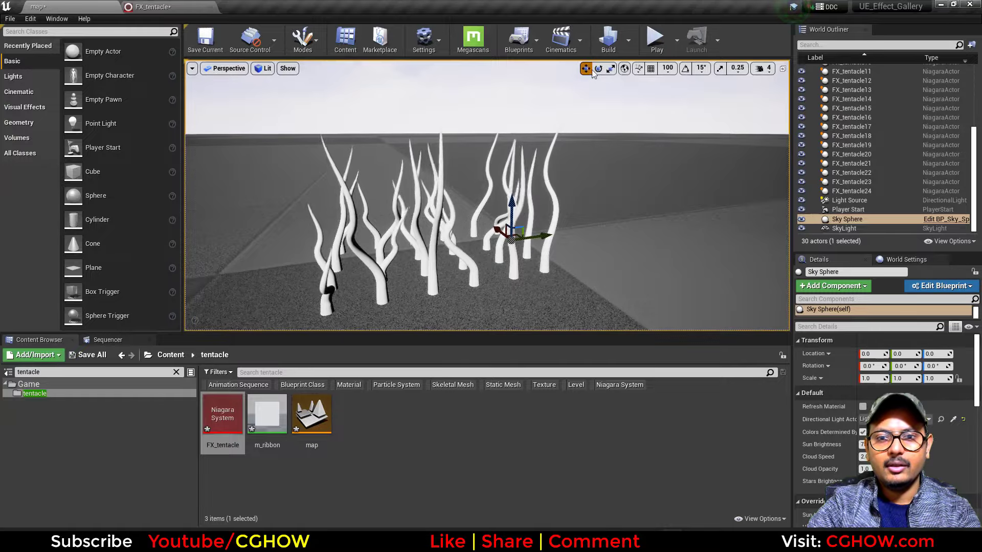
- Simulate the map level to examine the tentacles with randomized noise panning, and return to the FX_tentacle system
click(657, 38)
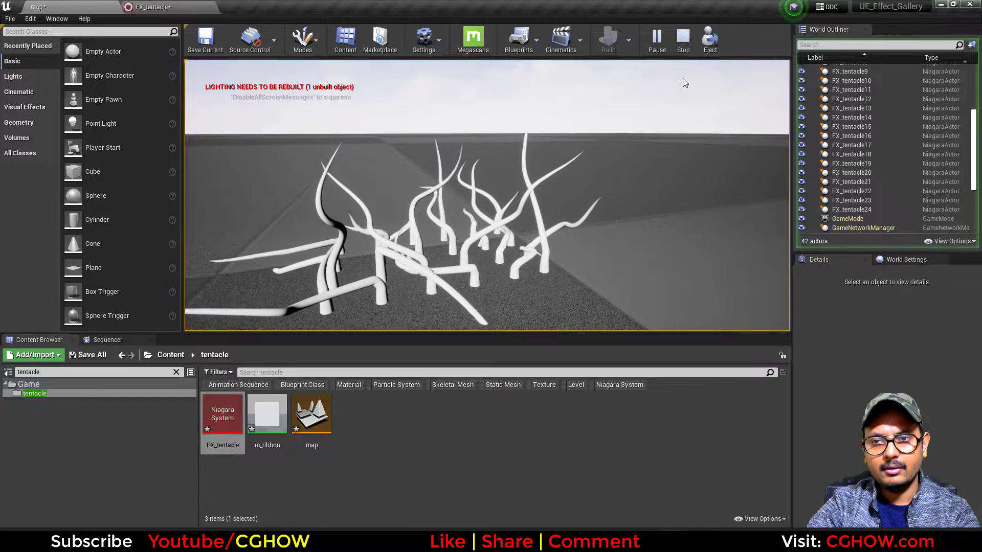
click(691, 39)
click(154, 7)
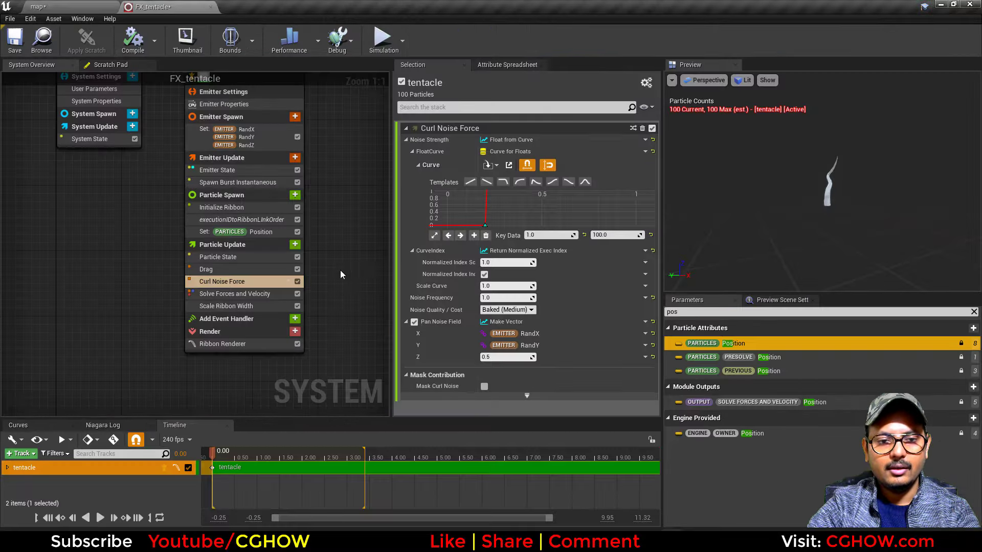
- Add a Spring Force module to Particle Update and fix its dependency issue by moving it before Solve Forces and Velocity
click(295, 245)
text(spr)
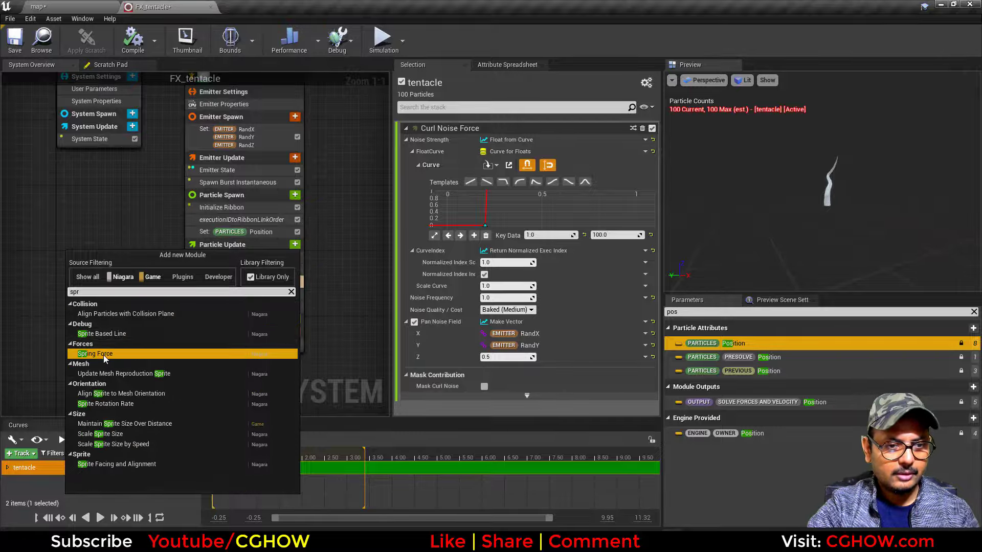
click(103, 355)
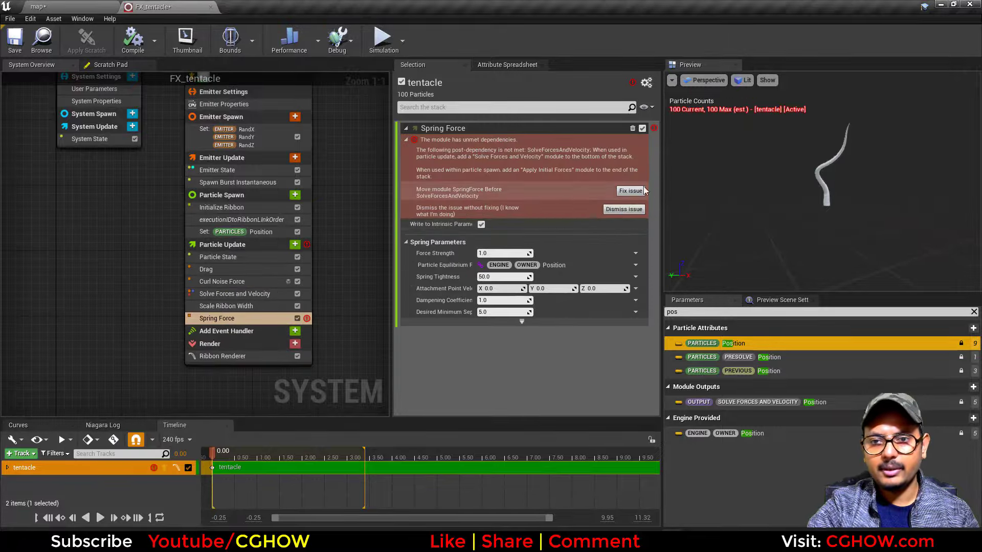
click(619, 192)
- Link the Spring Force's Particle Equilibrium Position to PARTICLES INITIAL Position, with Spring Tightness 5 and Desired Minimum Separation 0
click(645, 180)
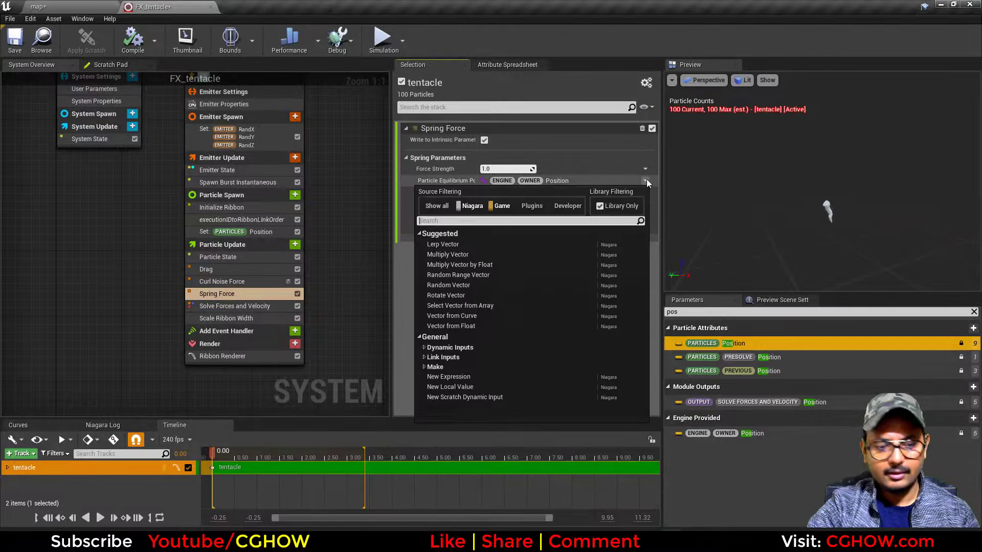
text(initial)
click(509, 254)
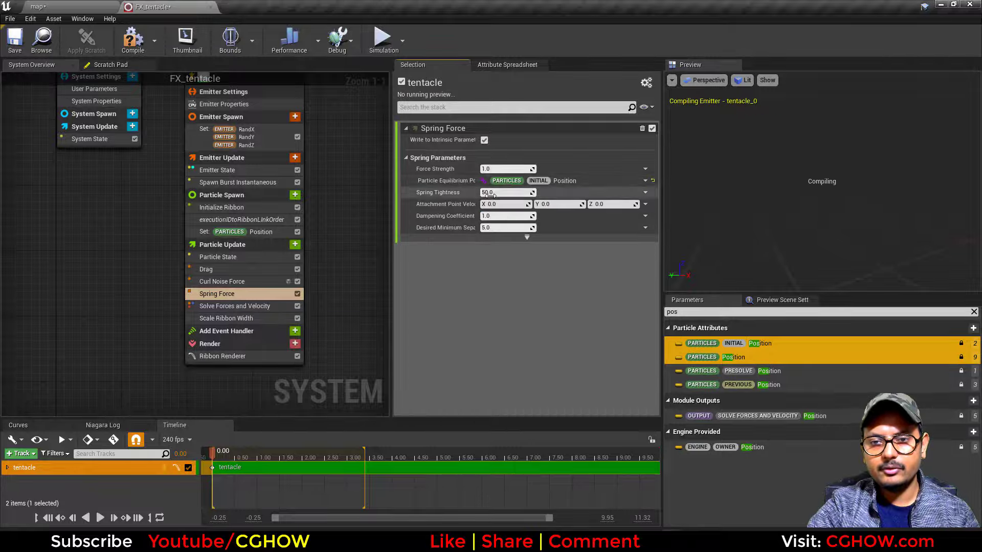
click(494, 192)
text(5)
key(Return)
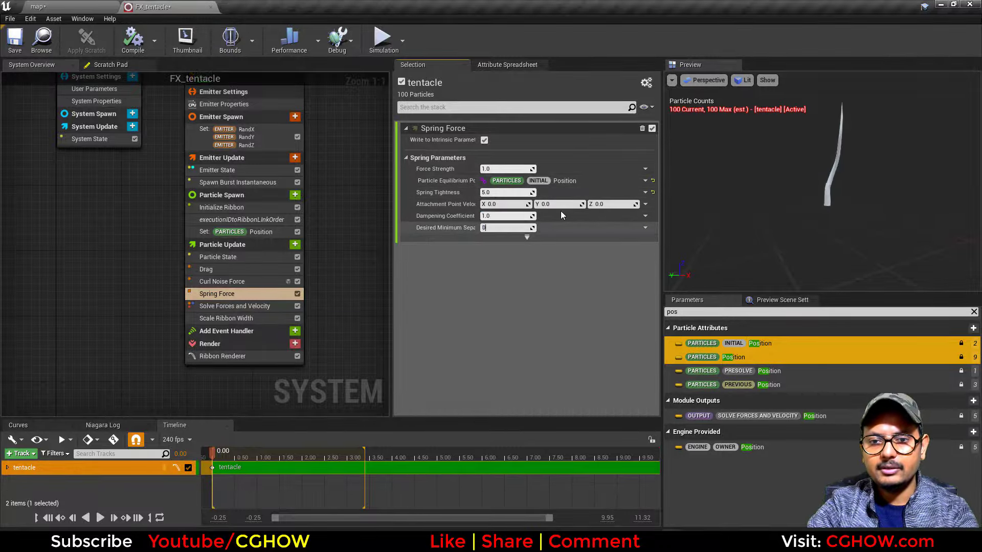
- Simulate the map level to examine how the tentacles move with the Spring Force
click(64, 6)
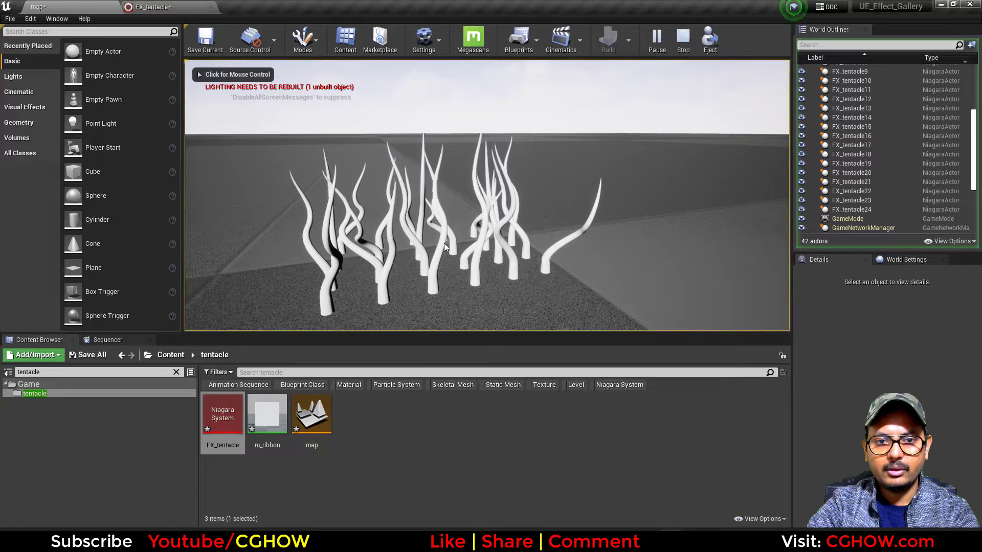
- Set the Curl Noise Force strength curve's key at 1.0 to 200 in the FX_tentacle system
click(396, 257)
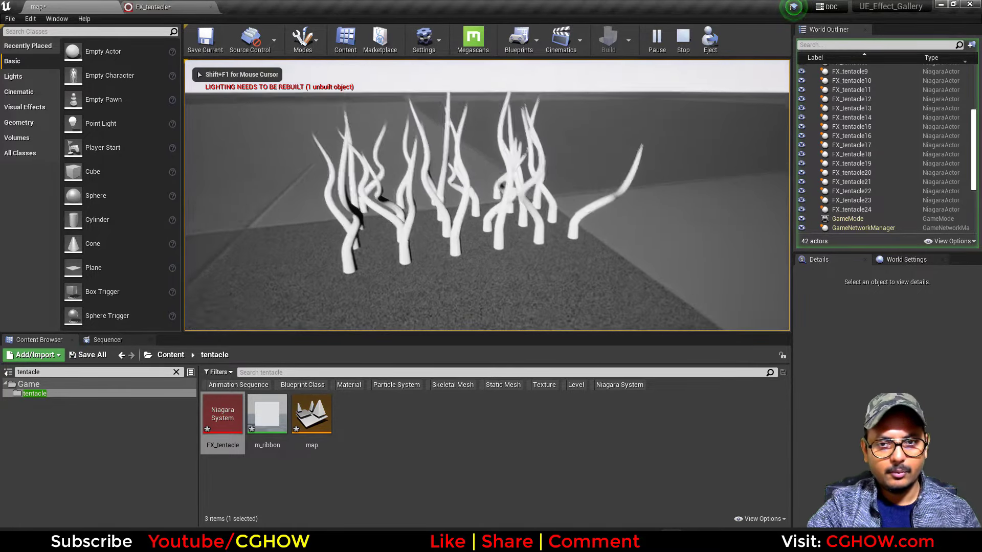
key(w)
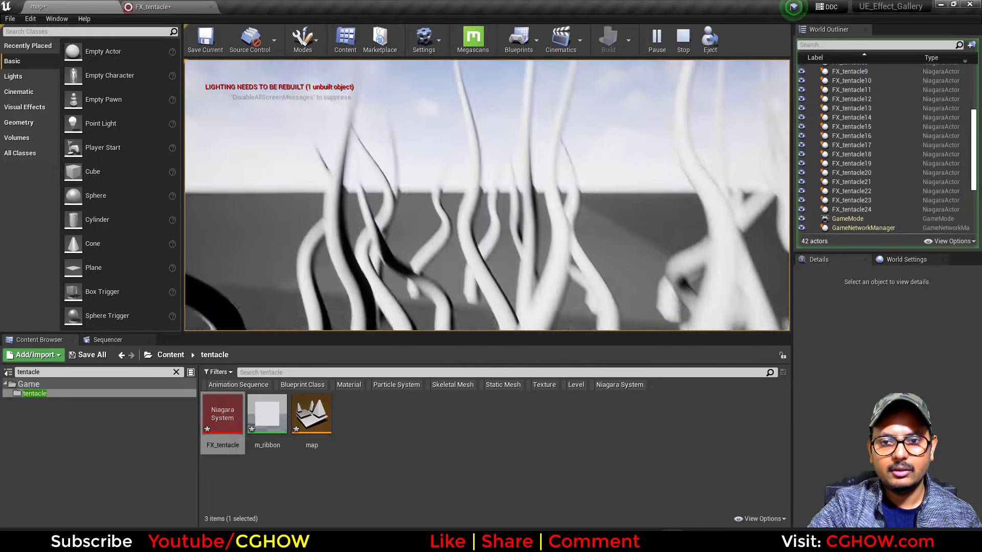
key(s)
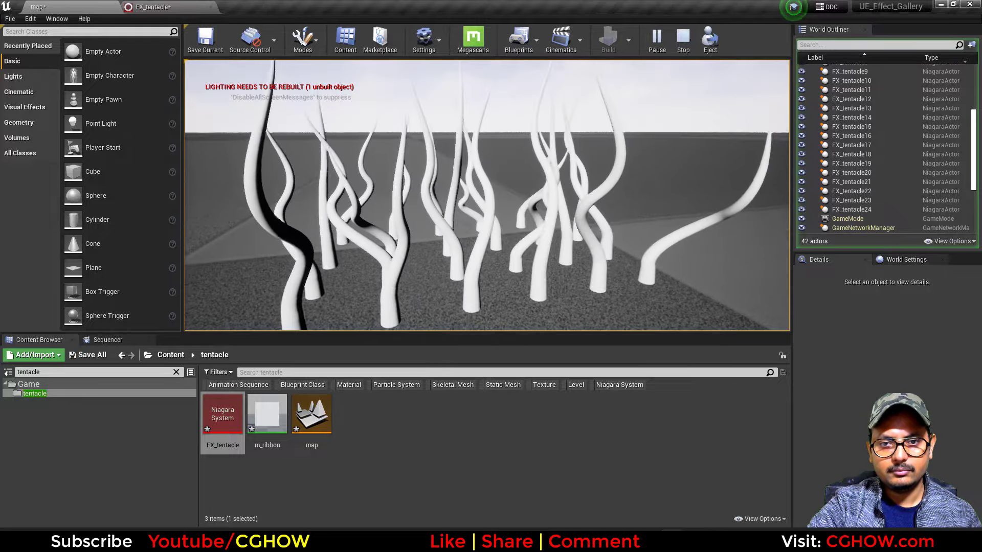
key(s)
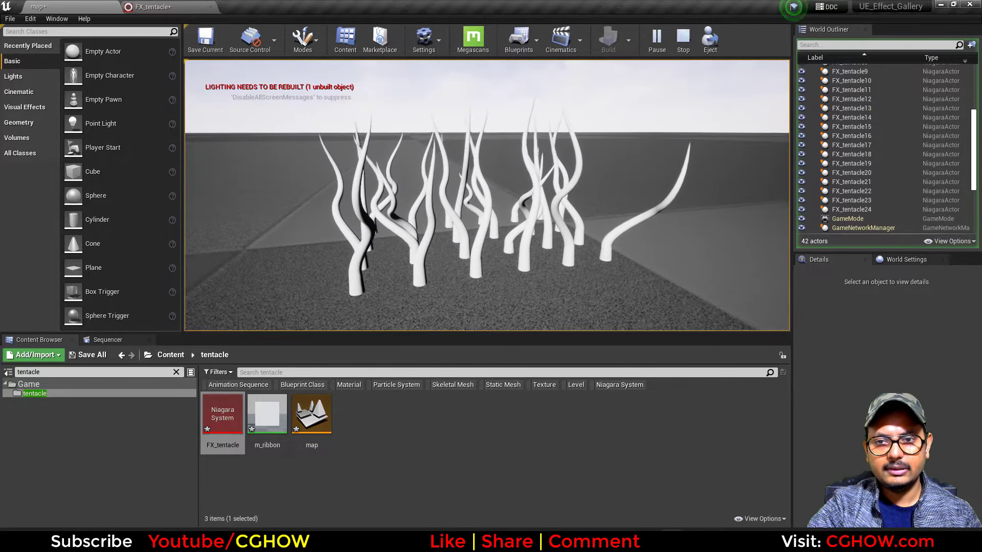
key(Escape)
click(165, 6)
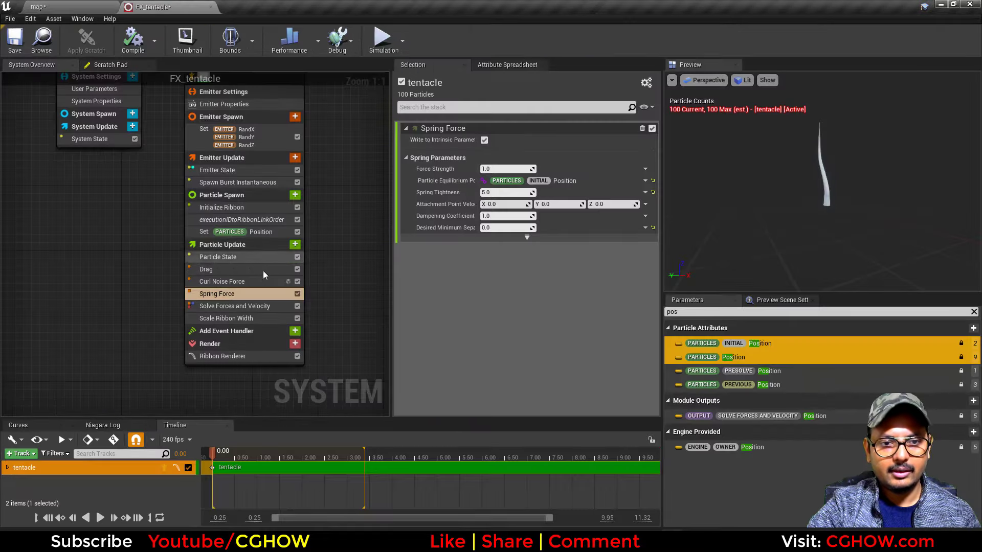
click(225, 281)
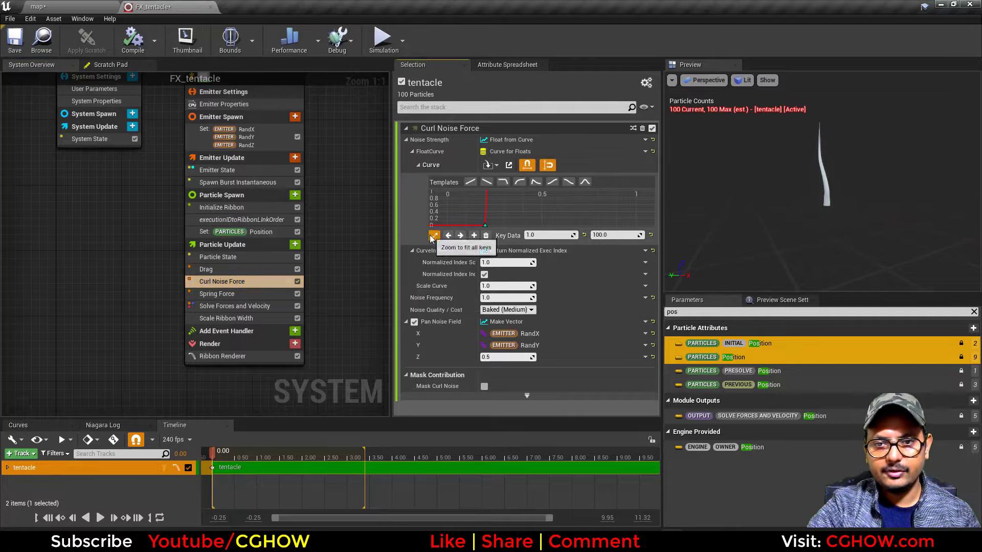
click(606, 235)
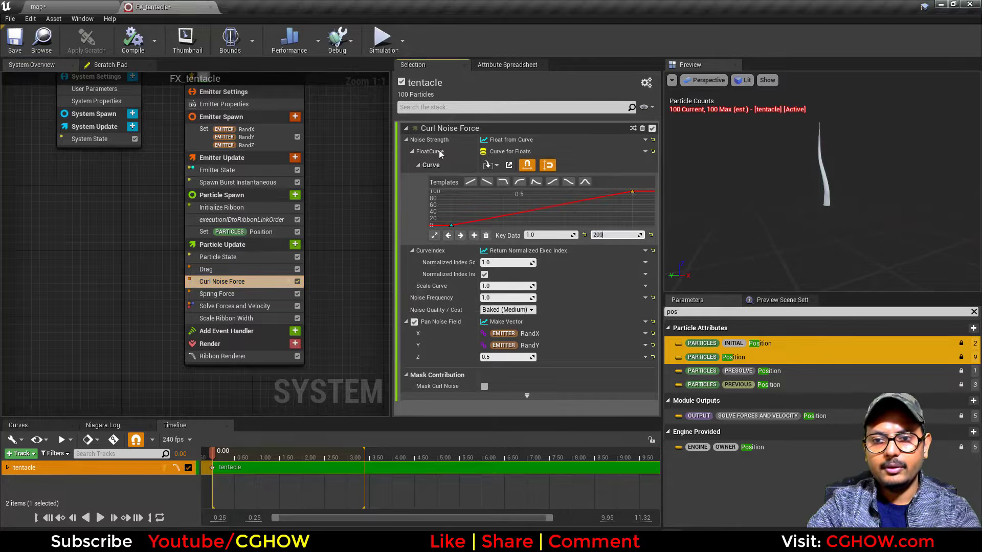
key(Return)
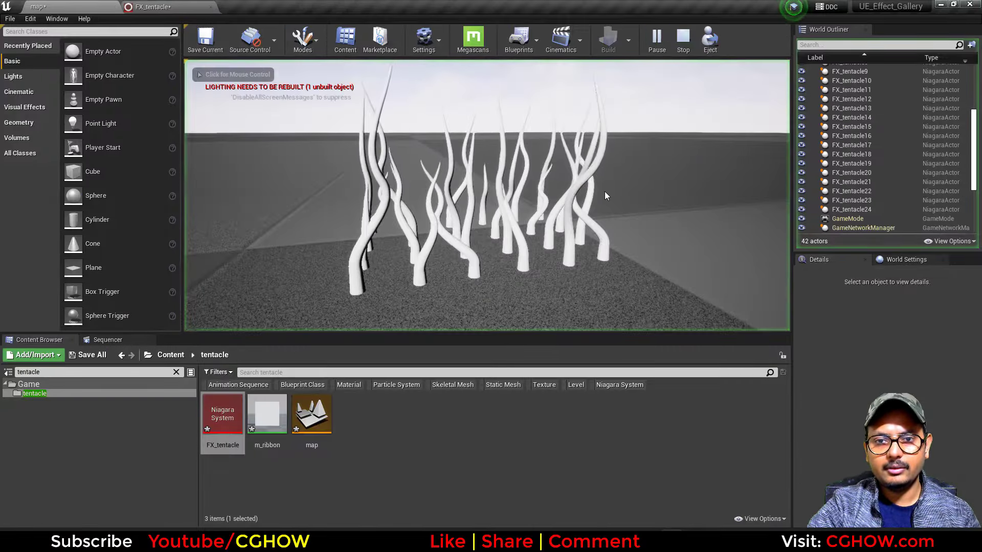
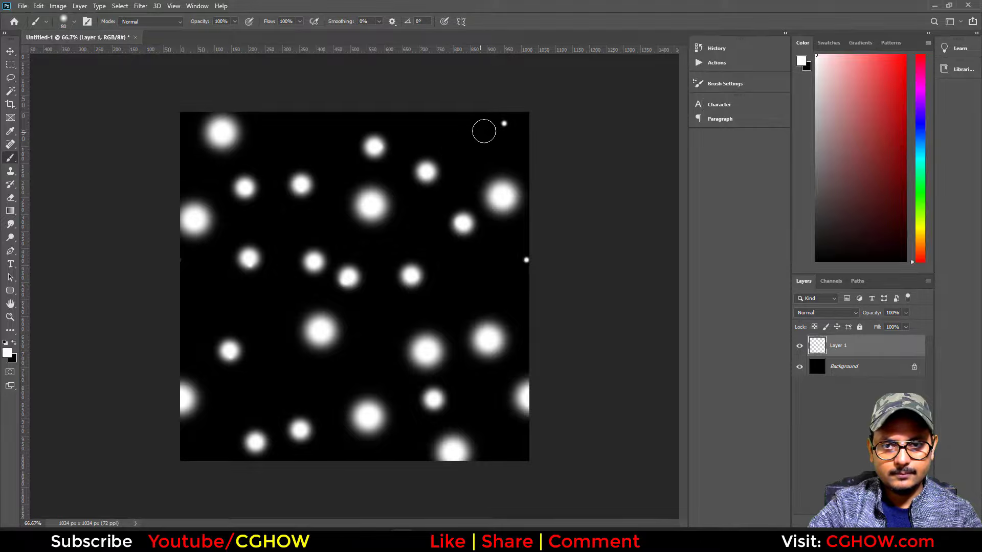
- Repair the dots cut along the seams of Layer 1 with a soft white brush, offsetting the layer with the last filter before and after
click(140, 5)
click(149, 16)
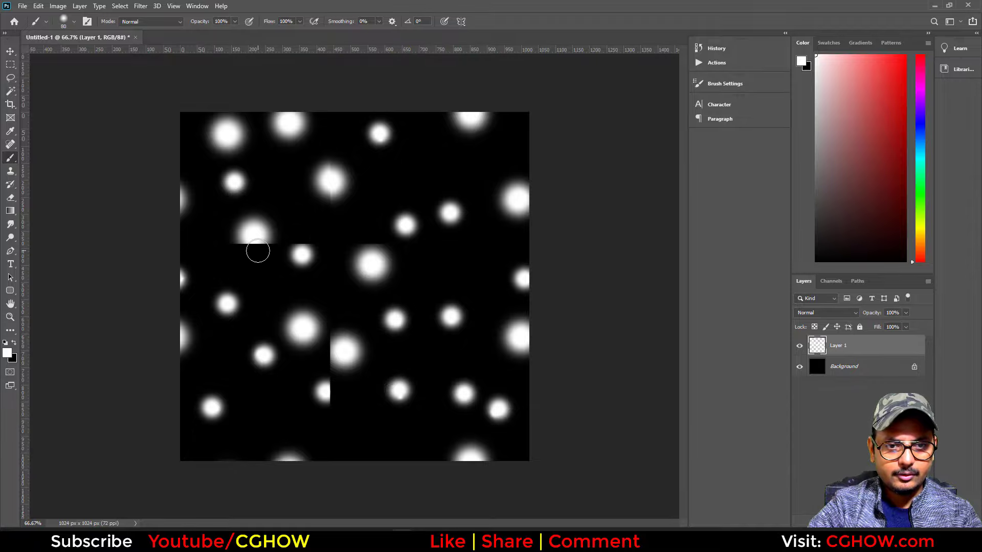
click(252, 236)
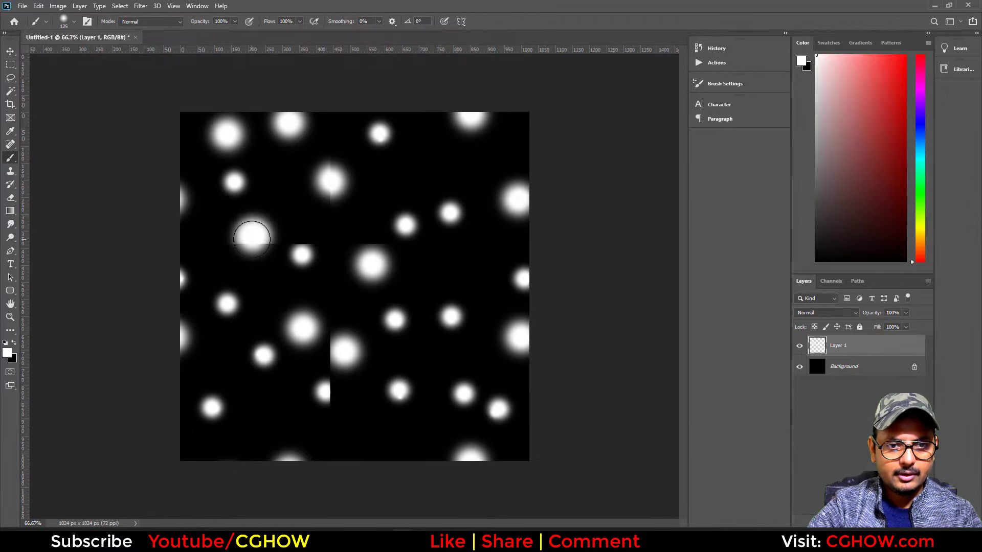
click(252, 238)
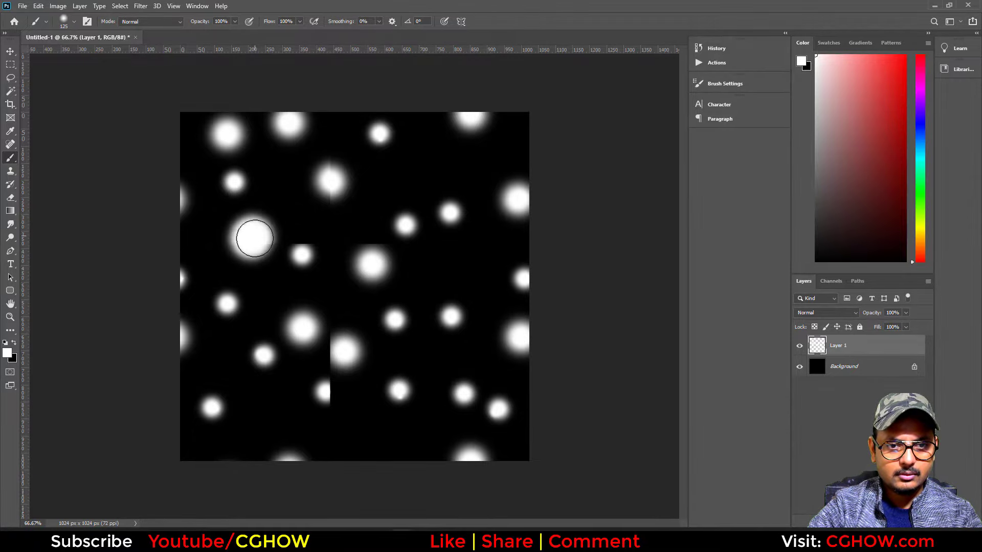
click(371, 261)
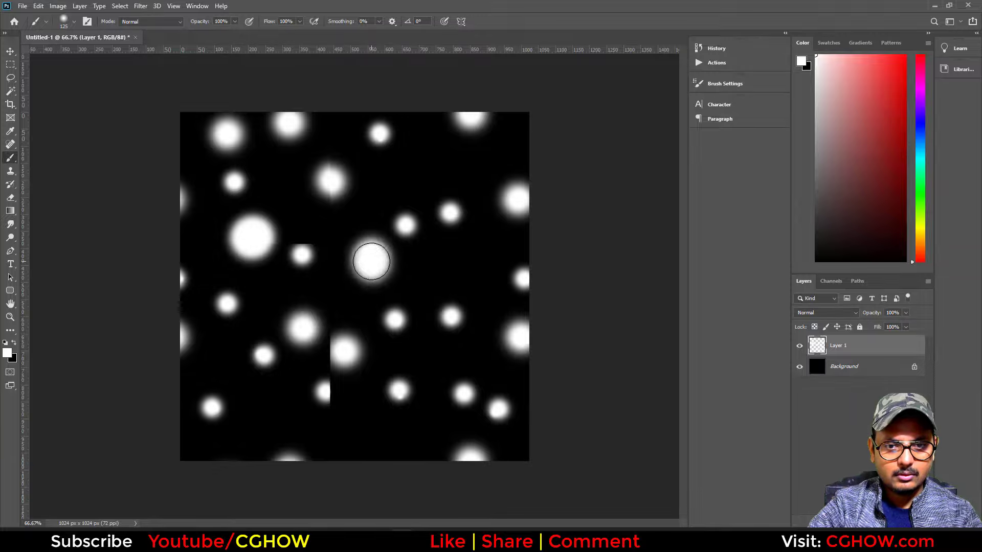
click(340, 349)
click(339, 350)
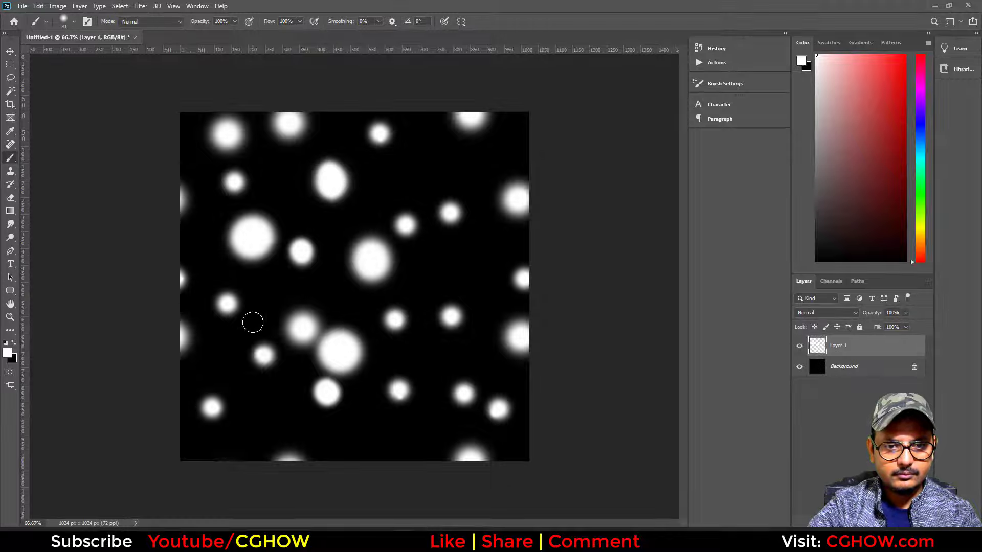
click(140, 7)
click(149, 19)
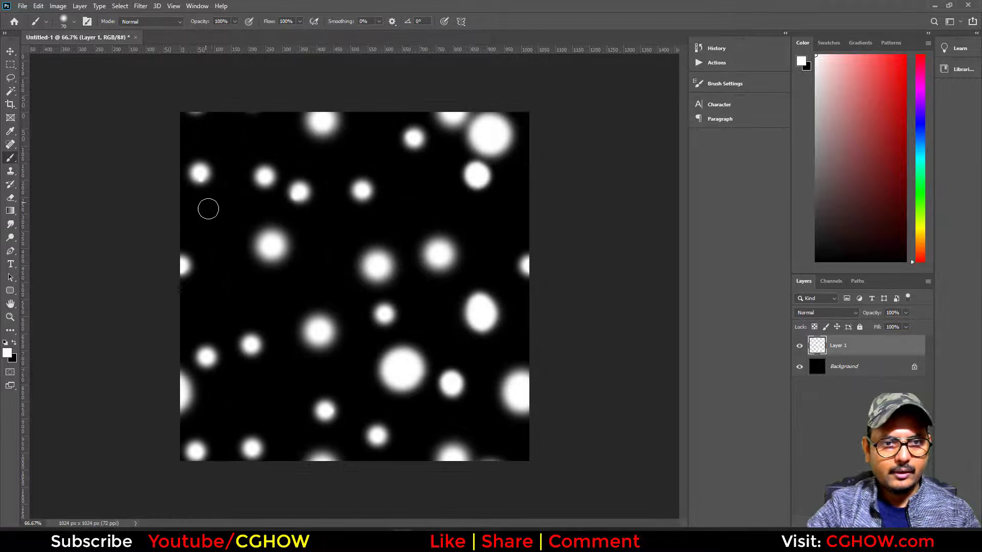
- Save the dot texture as a JPEG over the existing Dots.jpg at maximum quality 12
key(ctrl+shift+s)
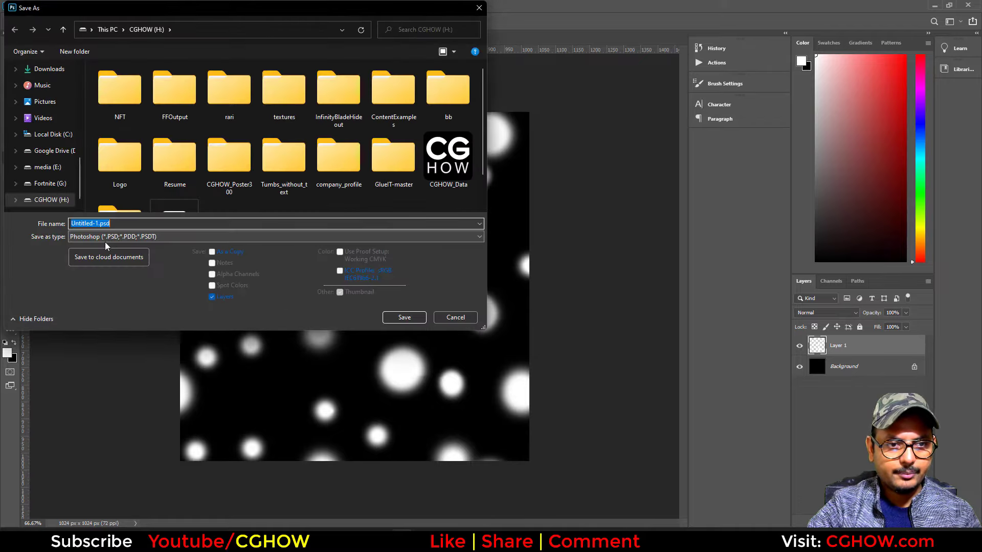
click(107, 237)
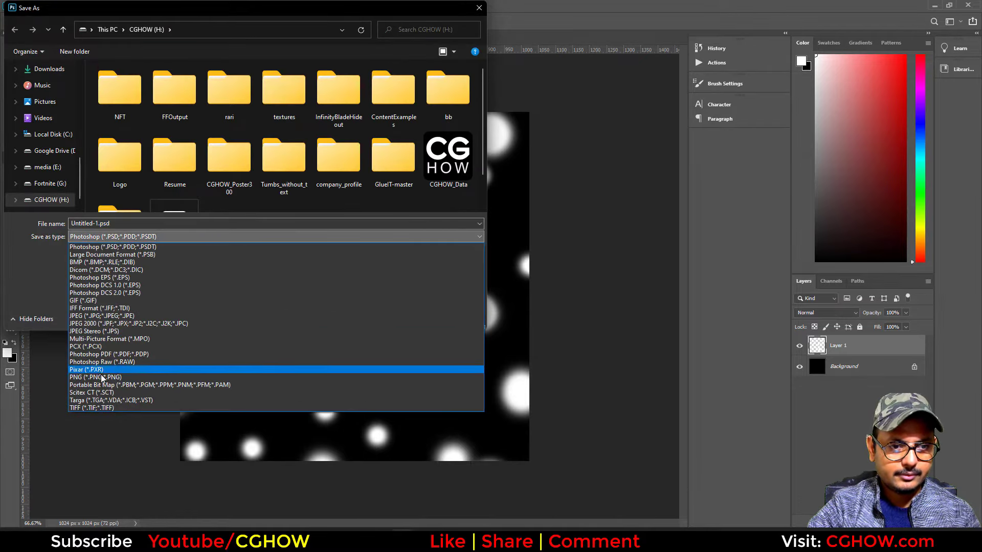
click(100, 315)
double_click(228, 96)
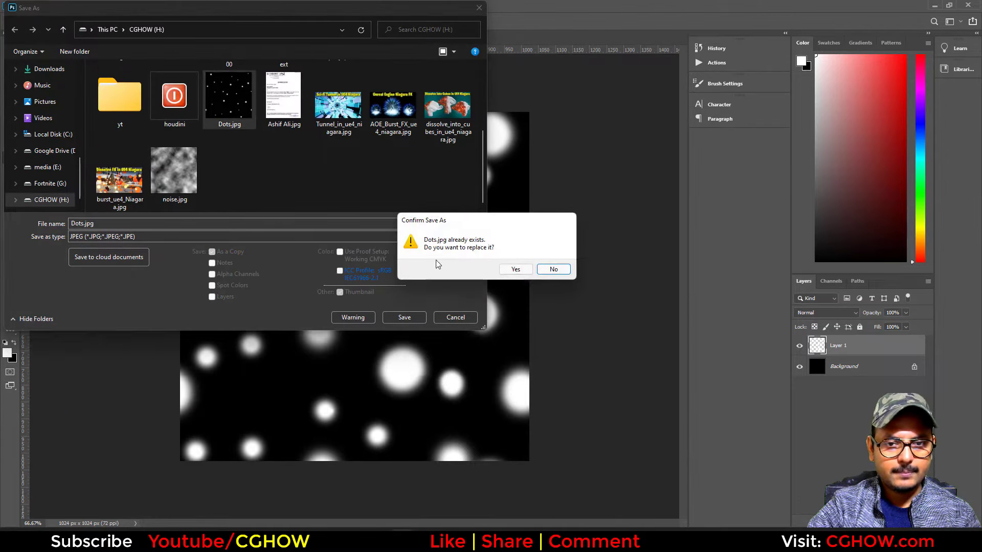
click(515, 270)
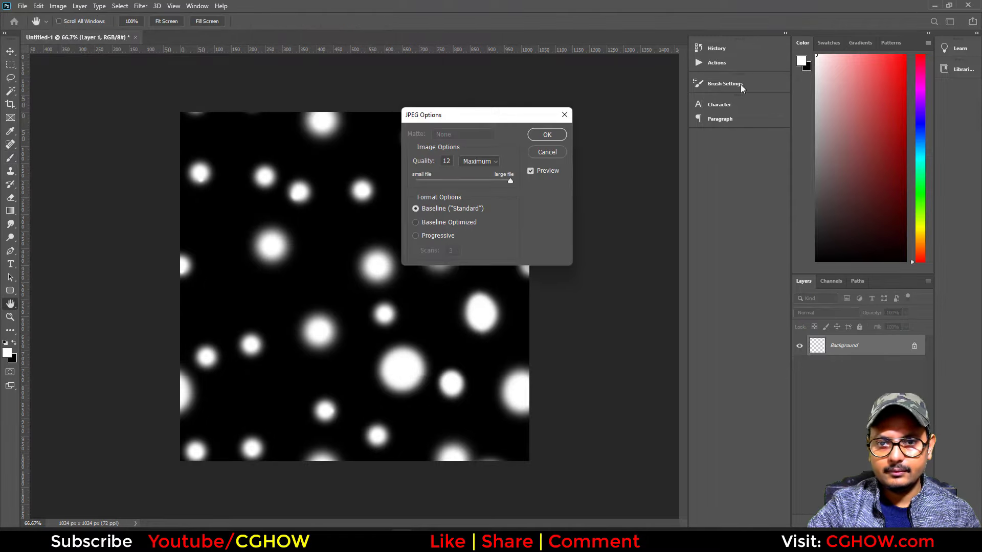
click(547, 135)
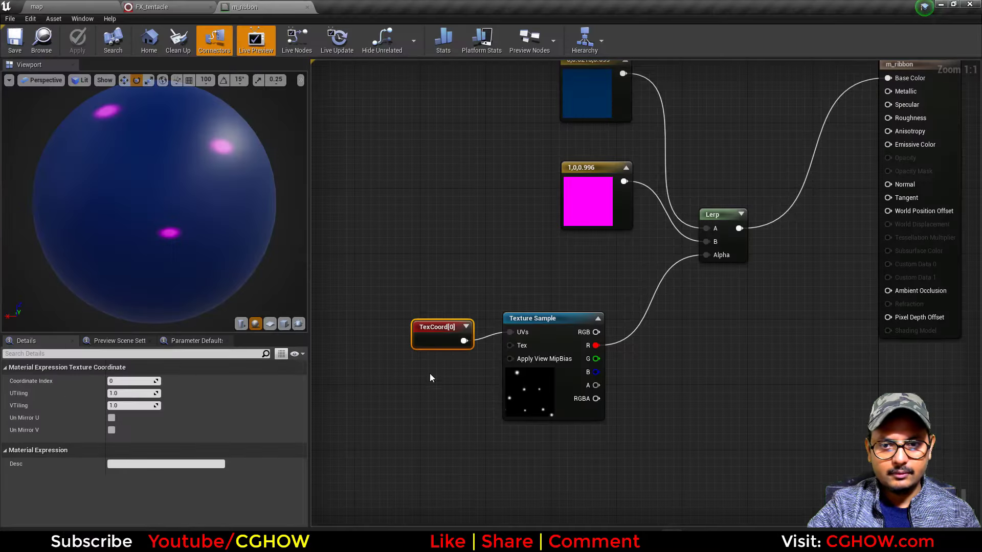
- Switch to the Unreal map level and reimport the Dots texture in the tentacle folder
click(84, 4)
right_click(214, 409)
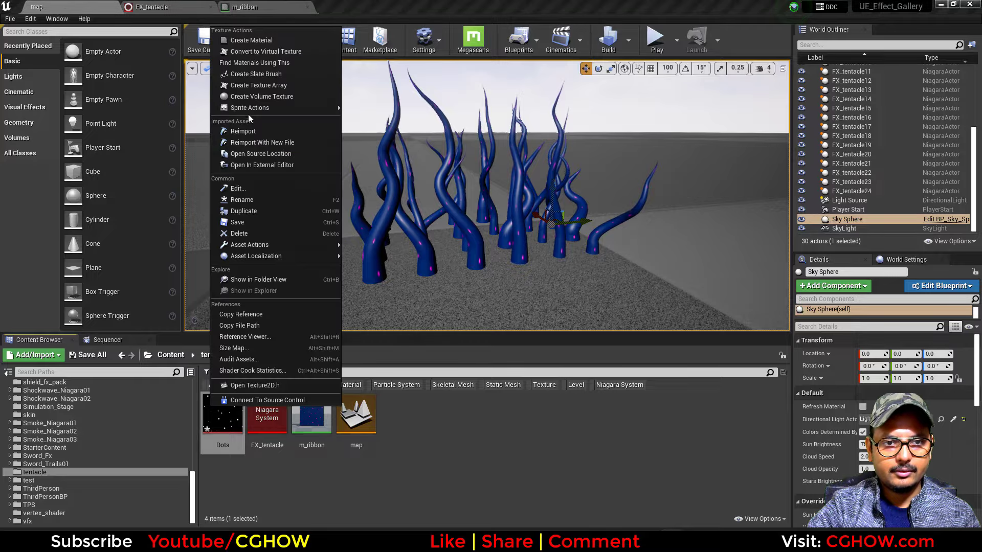
click(243, 131)
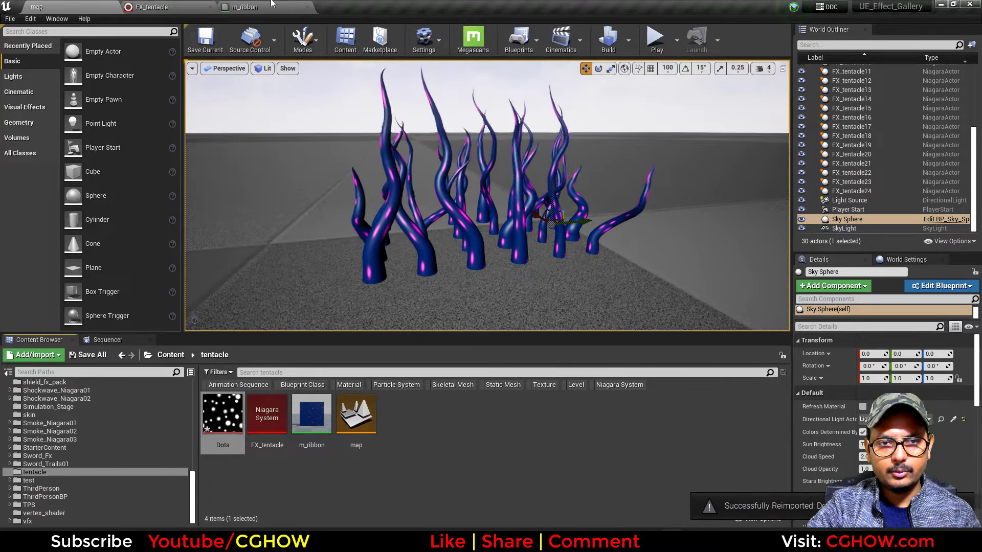
- Preview the m_ribbon material on a plane turned to face the camera
click(199, 5)
click(245, 7)
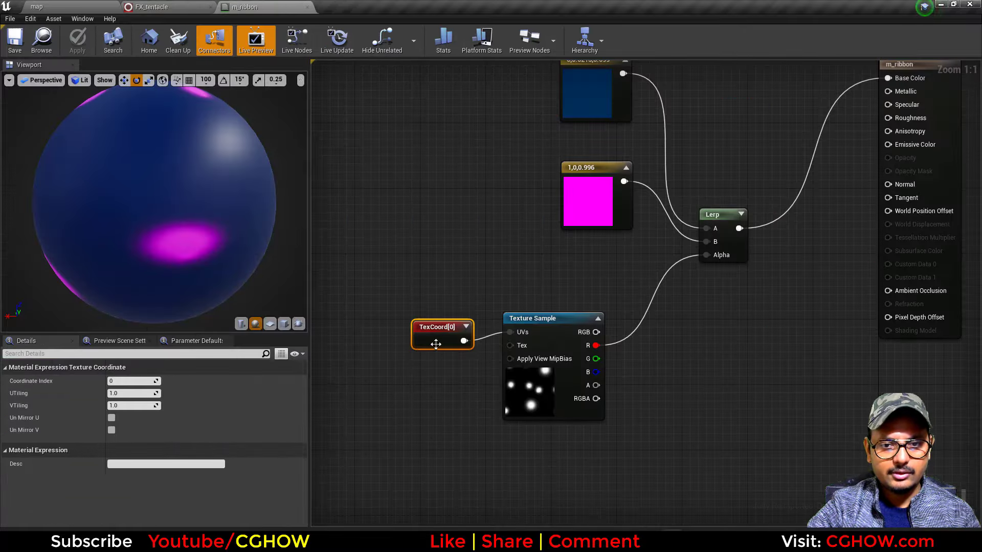
click(269, 324)
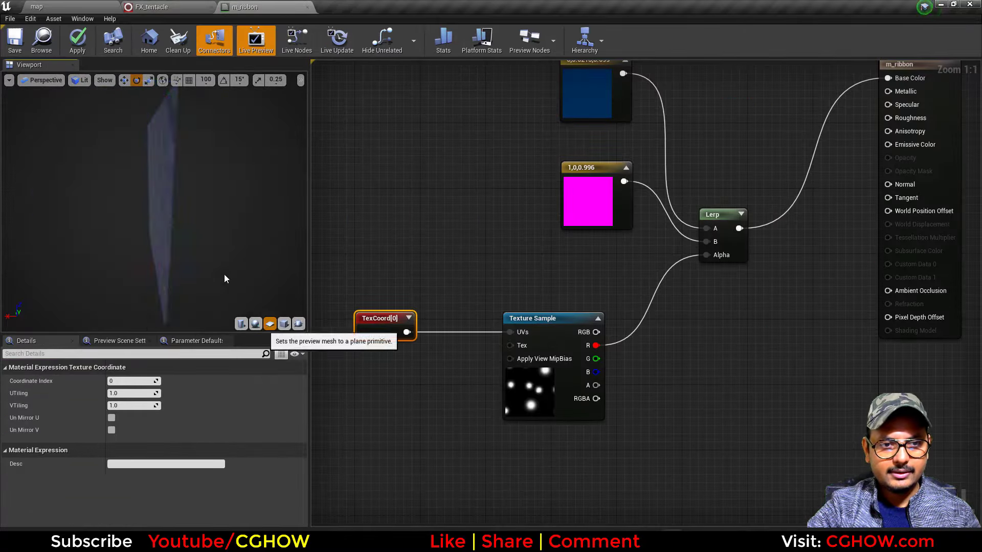
drag(225, 278, 5, 213)
drag(117, 242, 126, 256)
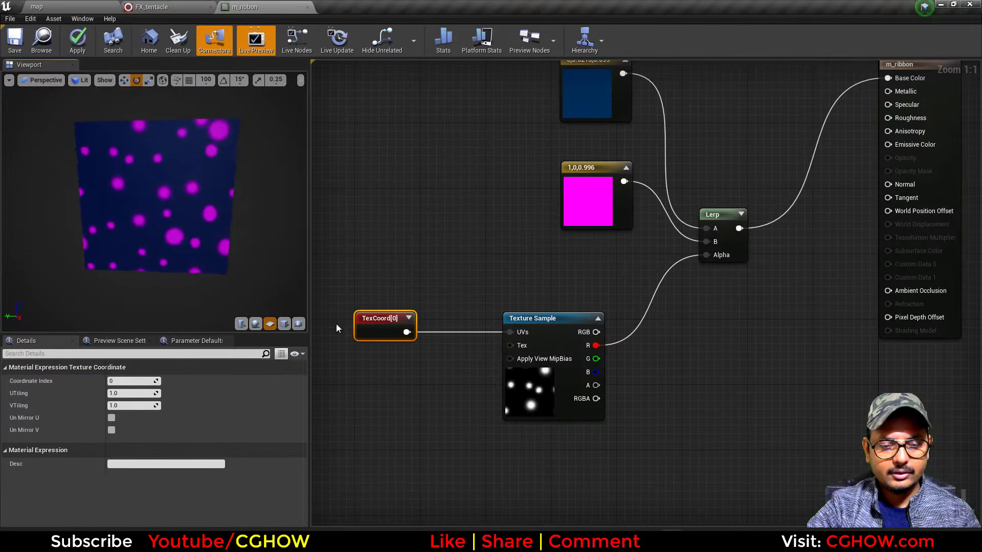
- Try VTiling values of 2 and 0.5 on the TexCoord node and set it back to 1
text(2)
key(Return)
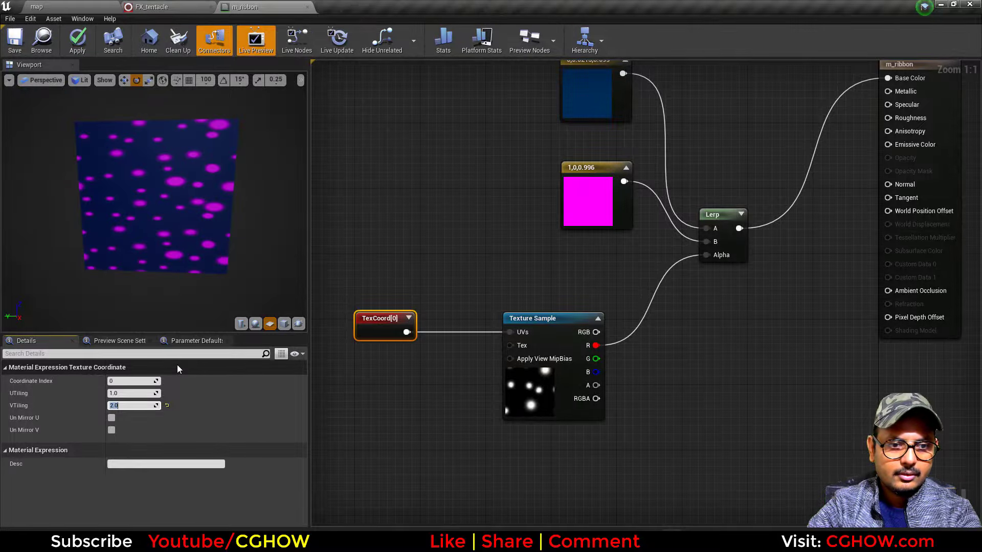
text(0.5)
key(Return)
text(1)
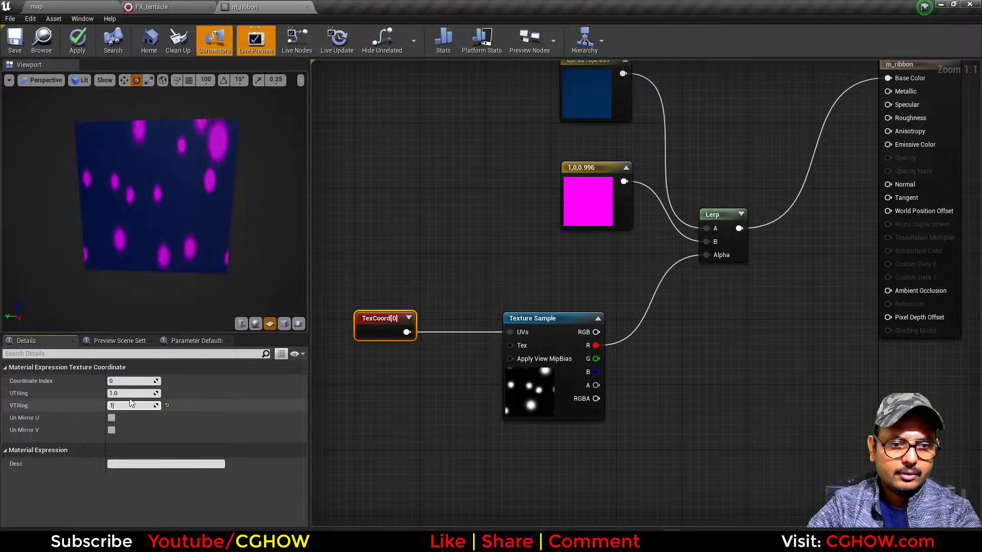
key(Return)
- Set the UTiling of the TexCoord node to 2 in the m_ribbon material
click(132, 393)
text(2)
key(Return)
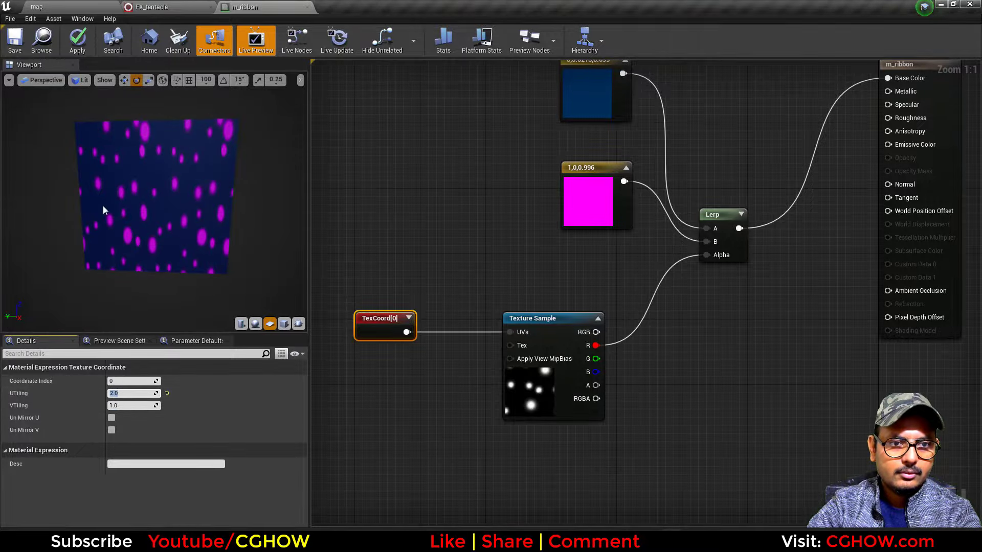
- Compare the spotted tentacles in the map level with the tentacle reference image on Pinterest in the browser
click(87, 6)
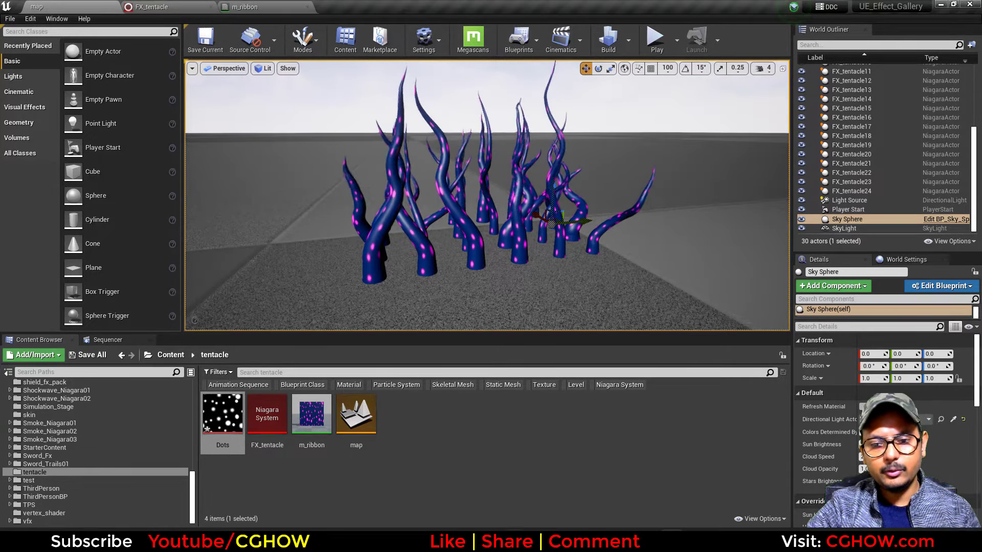
key(alt+Tab)
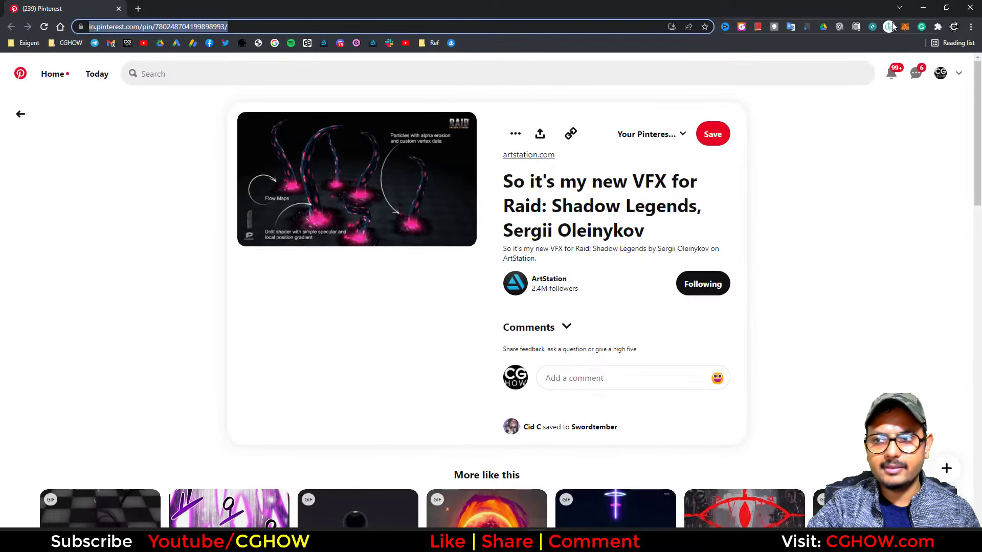
click(922, 9)
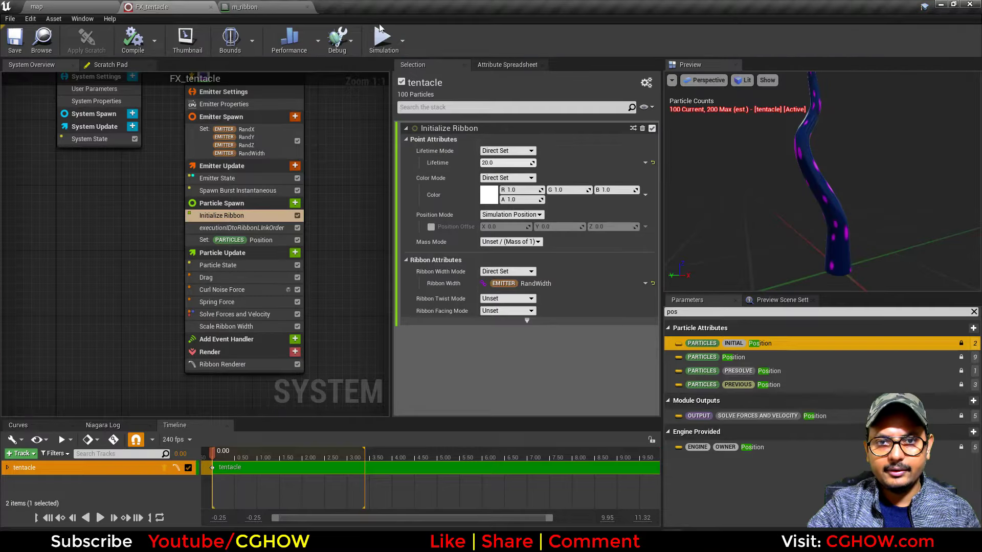
- Darken the blue colour constant in m_ribbon to R 0, G 0.004481, B 0.020833 and save the material
click(302, 5)
right_drag(541, 229, 458, 343)
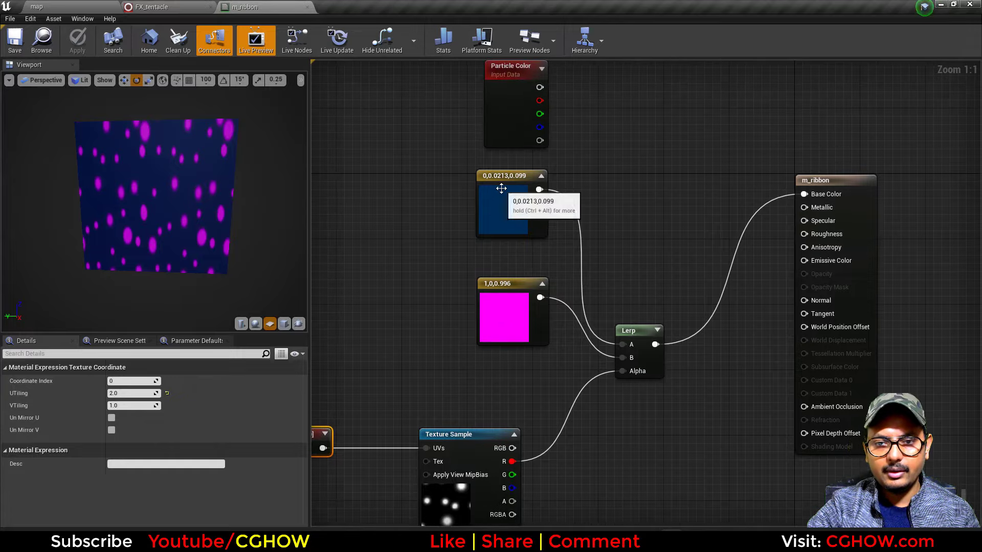
double_click(502, 189)
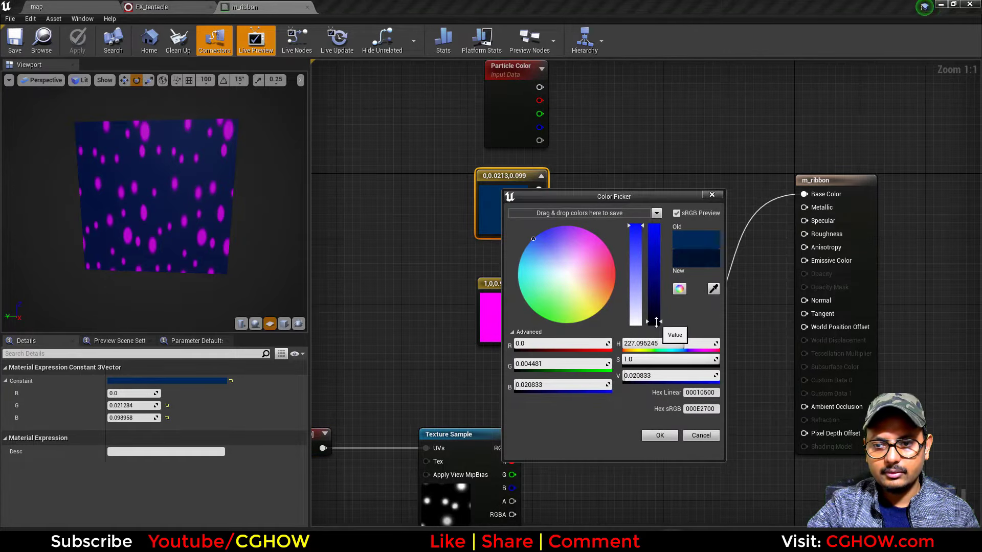
click(660, 435)
click(15, 41)
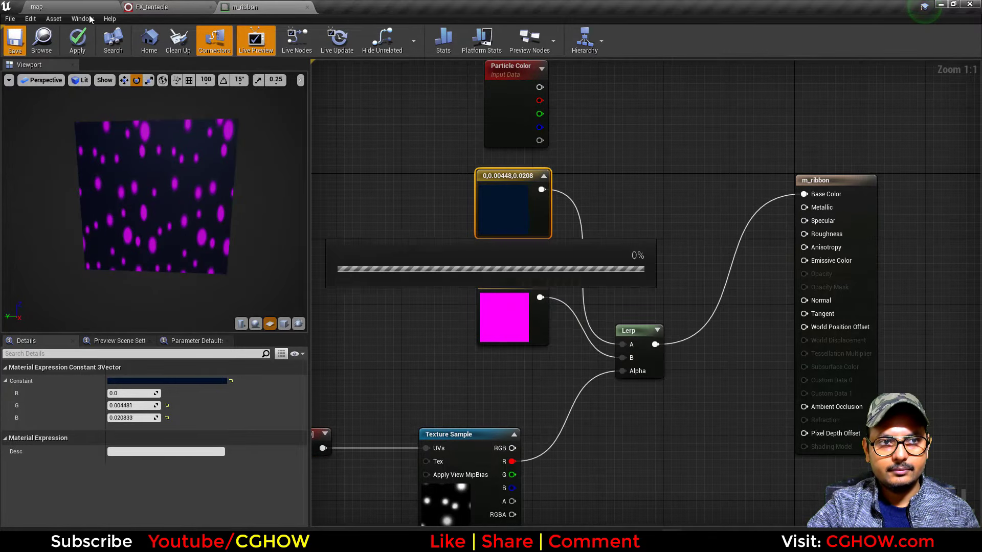
click(161, 6)
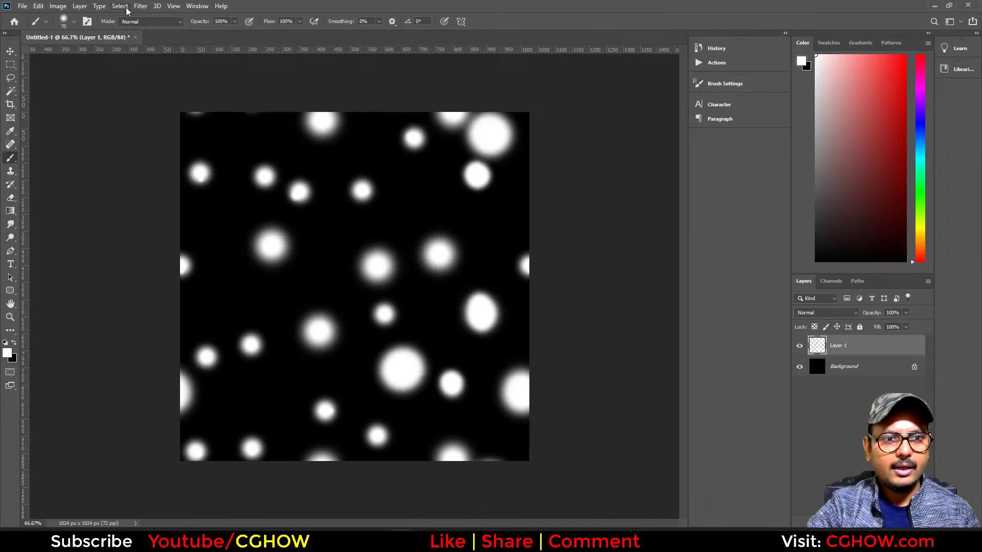
- In Photoshop, merge Layer 1 with the Background layer of the white dots image
click(120, 6)
click(836, 361)
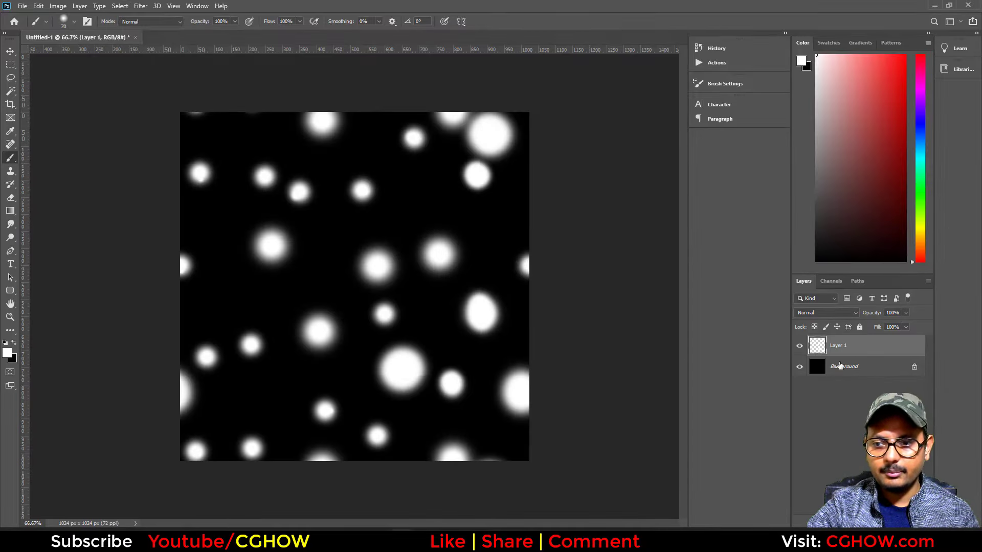
click(837, 361)
shift+click(845, 345)
key(ctrl+e)
- Generate a normal map from the merged dots image with Blur 0 and Detail Scale 120%
click(120, 6)
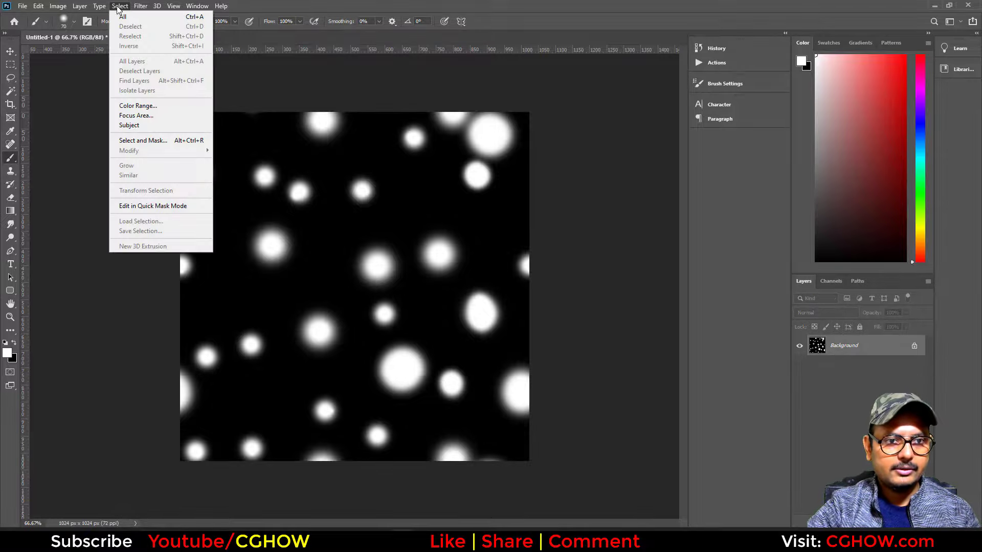
mouse_move(141, 6)
mouse_move(148, 112)
click(327, 122)
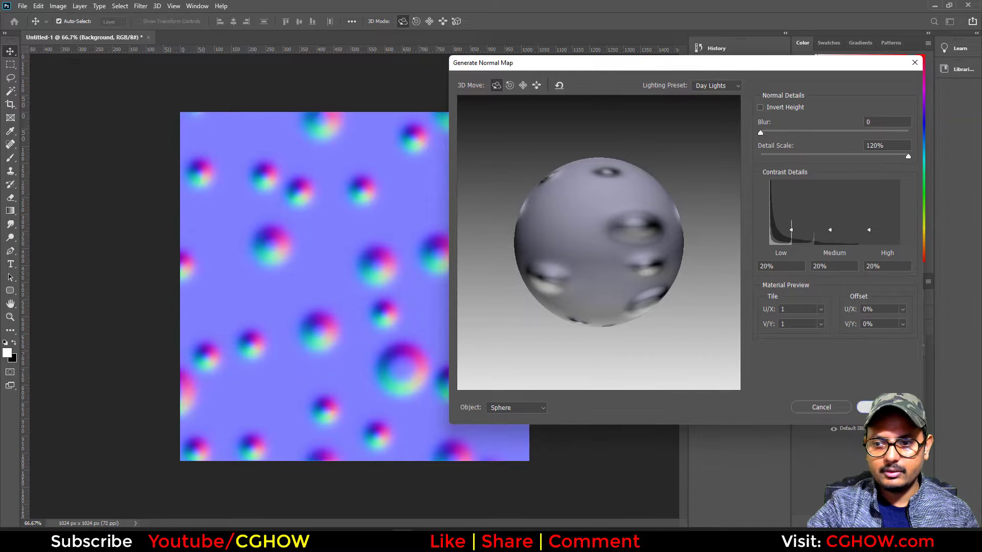
click(869, 407)
- Save the normal map as the JPEG file Dots_N.jpg in the CGHOW (H:) drive beside Dots.jpg
key(ctrl+shift+s)
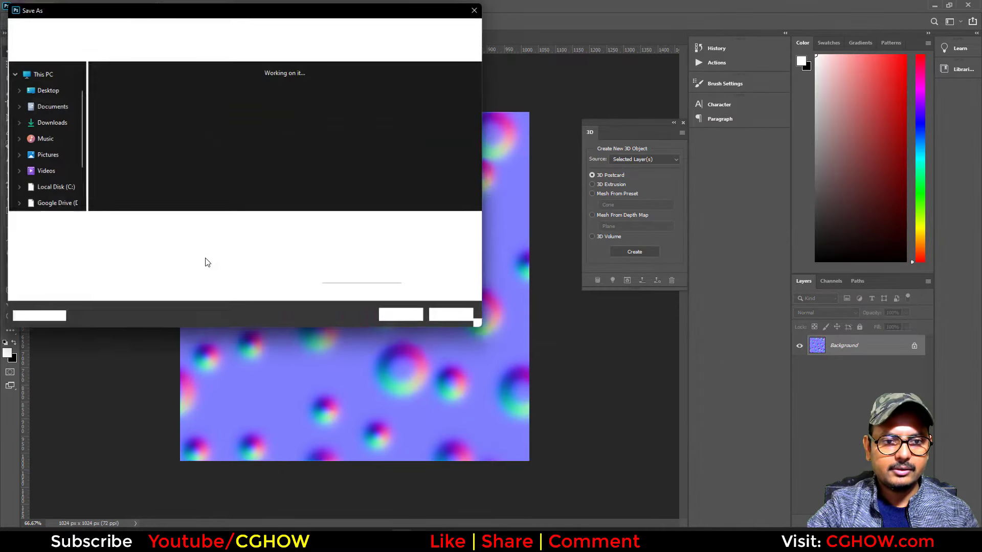
click(97, 236)
click(98, 237)
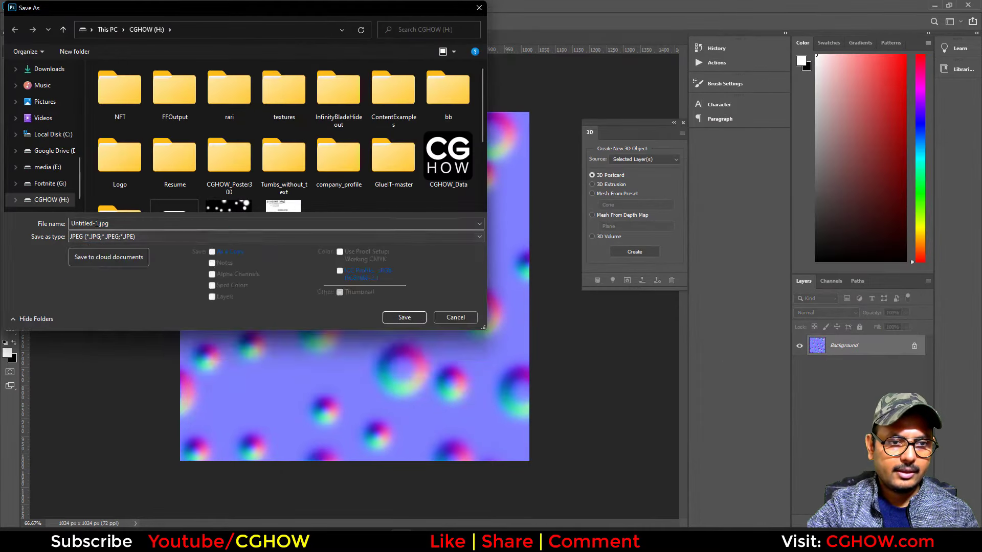
click(235, 207)
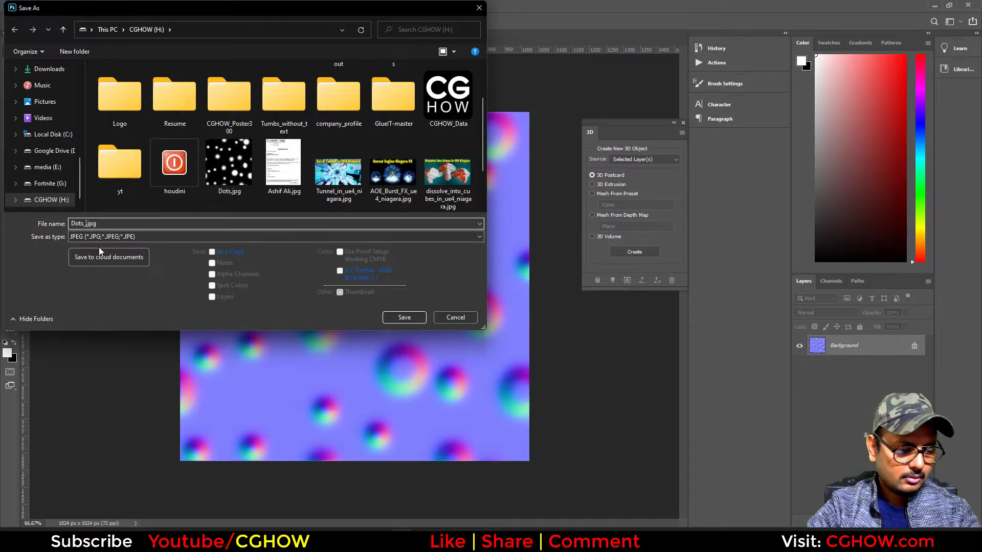
text(_N)
click(412, 313)
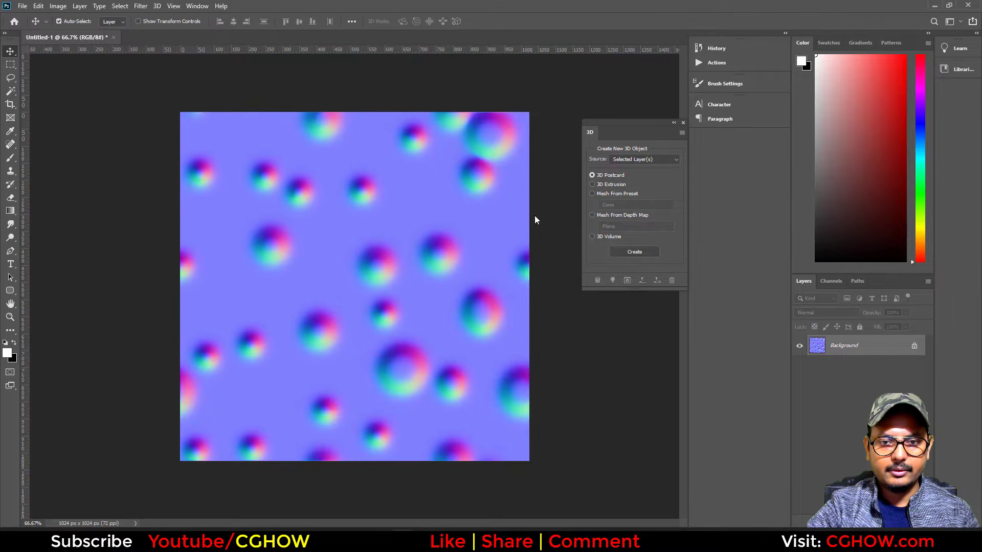
key(Return)
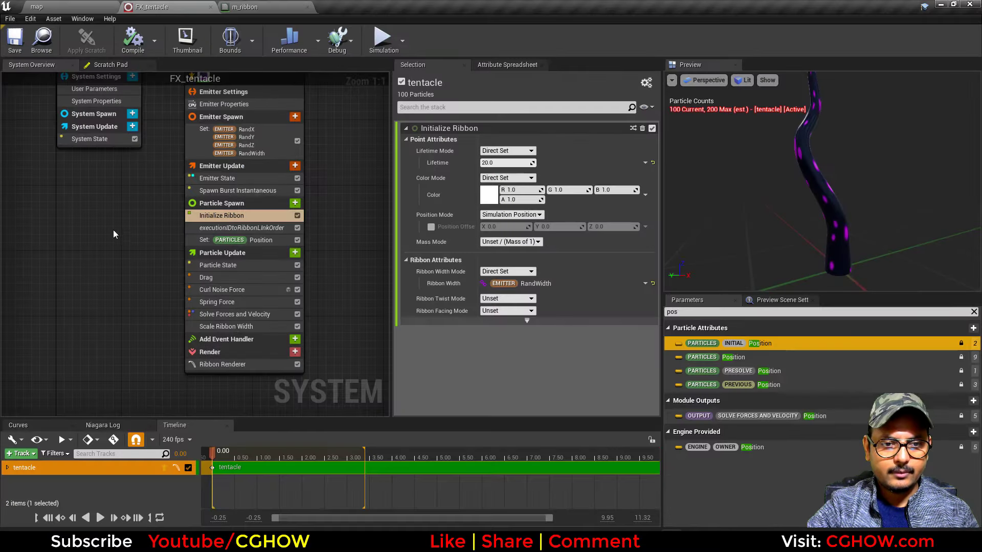
- In Unreal Editor, import Dots_N.jpg into the tentacle content folder
click(70, 6)
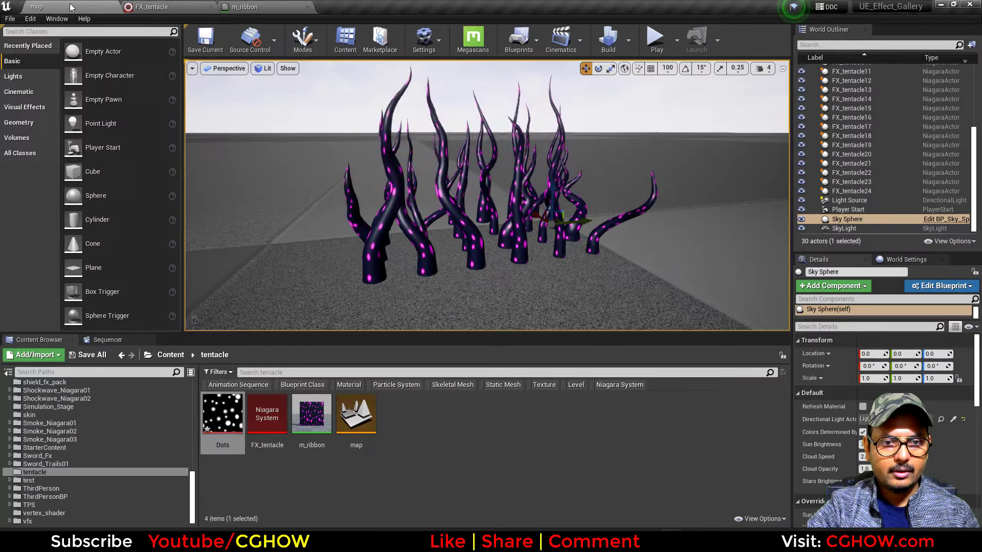
right_click(449, 444)
click(480, 159)
scroll(225, 184, down, 2)
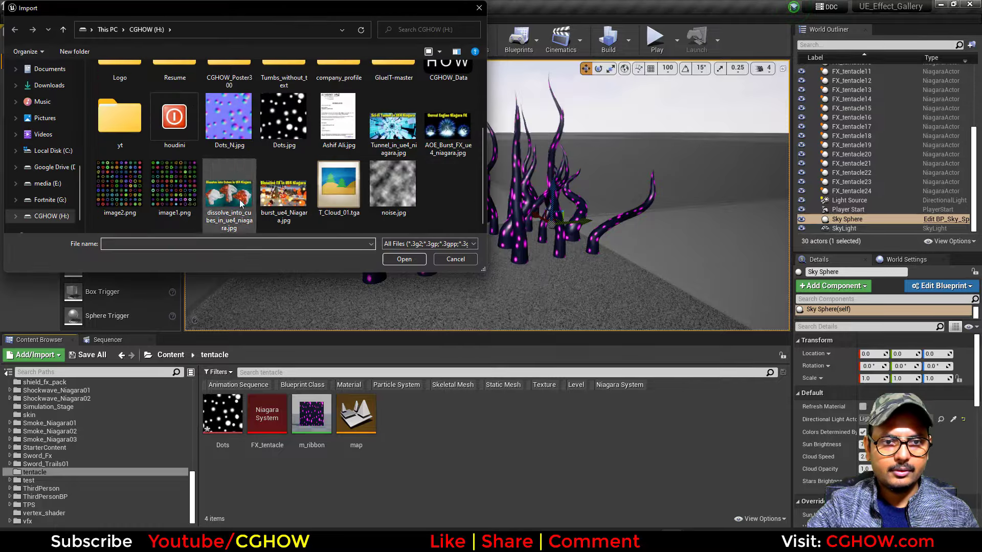
double_click(228, 121)
- Add the Dots_N texture to the m_ribbon graph as a Texture Sample and connect its RGB output to Normal
drag(400, 414, 634, 441)
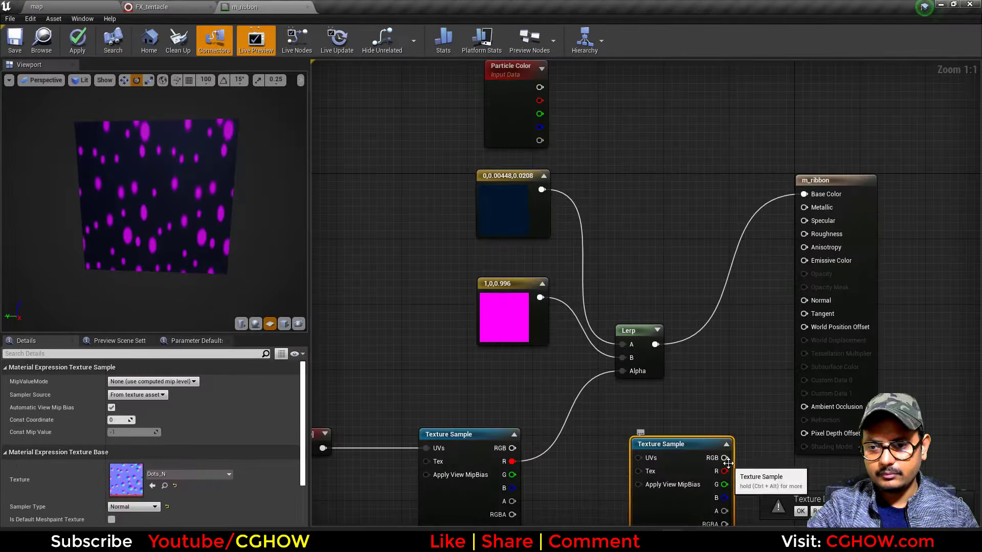
drag(724, 458, 804, 301)
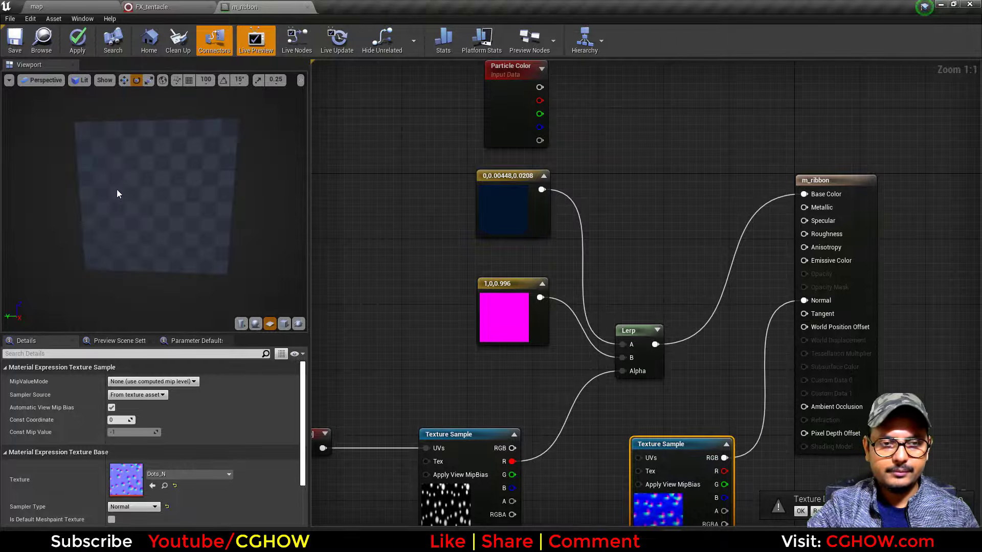
right_drag(117, 194, 149, 153)
drag(117, 194, 102, 194)
- Connect the TexCoord node to the Dots_N sample's UVs and check the bumpy tentacles in FX_tentacle and the map level
right_drag(376, 433, 421, 321)
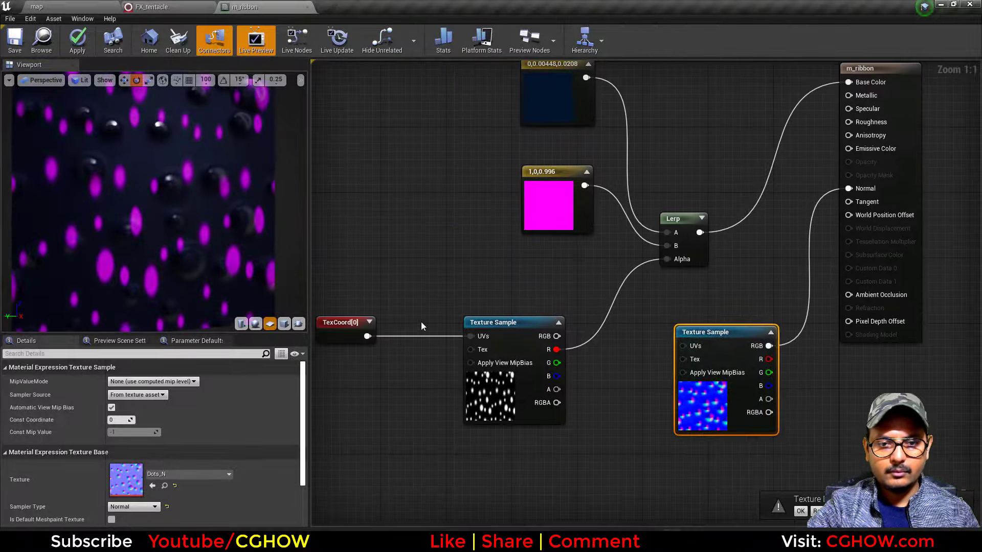
drag(362, 339, 684, 346)
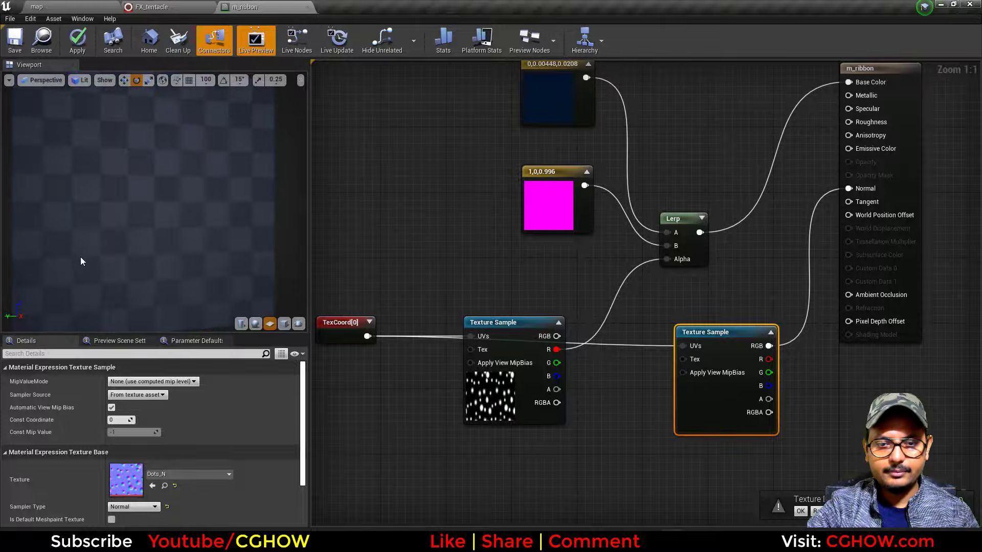
drag(155, 206, 153, 164)
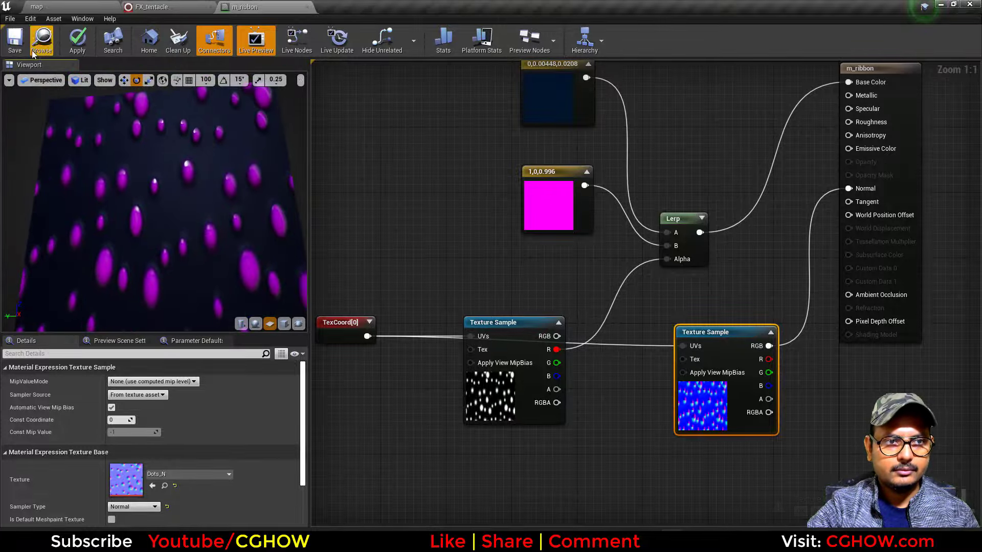
click(169, 7)
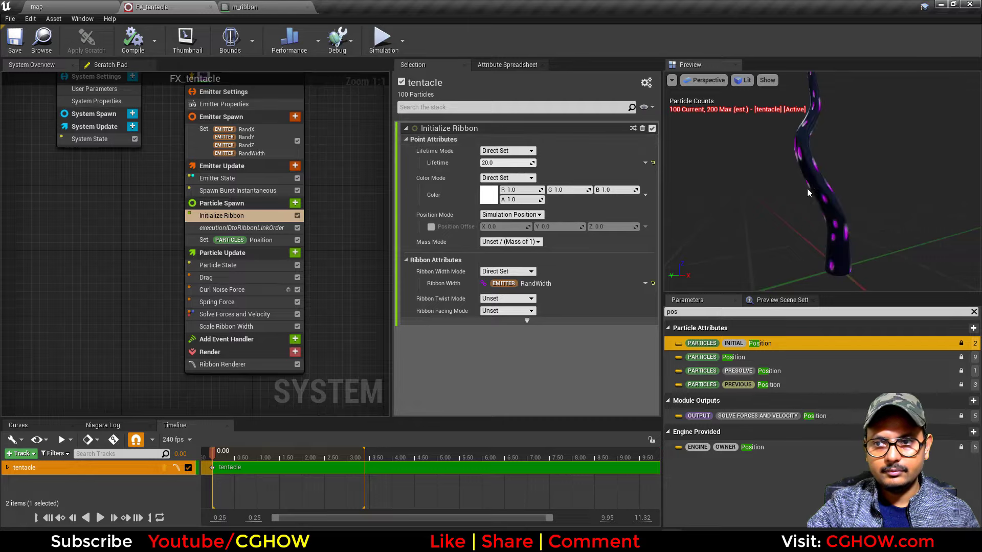
drag(808, 193, 933, 159)
click(31, 7)
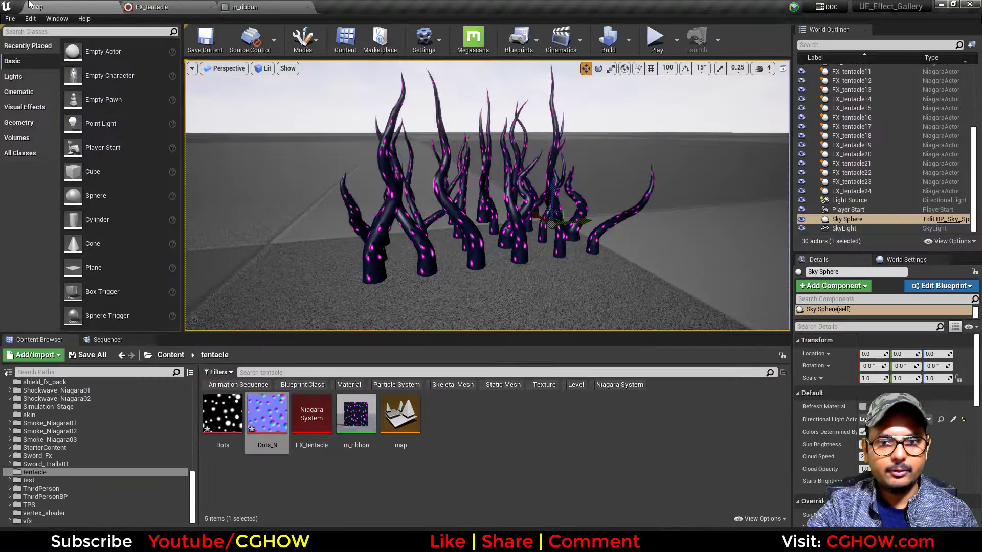
right_drag(320, 206, 351, 224)
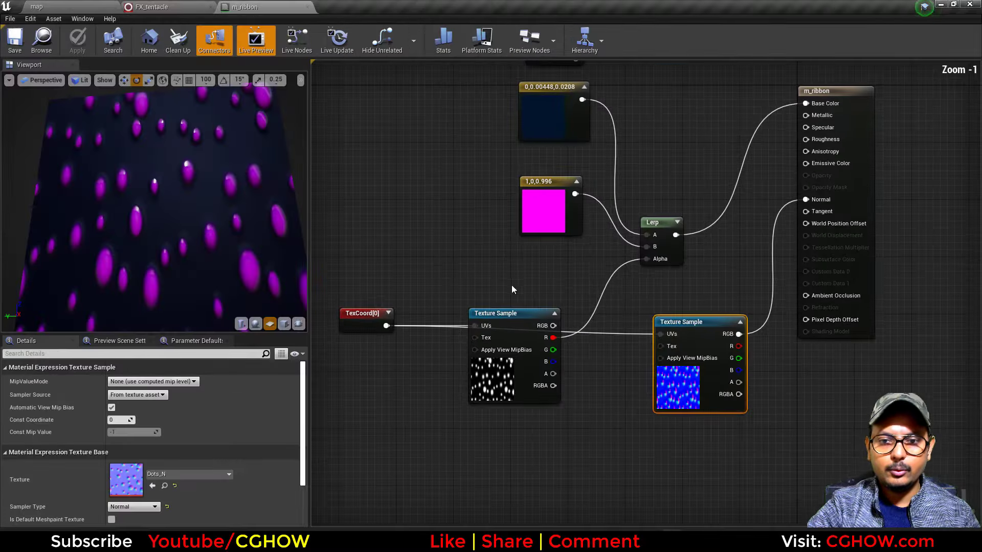
- In m_ribbon, move the Dots Texture Sample node away from the Lerp to make room between them
right_drag(514, 289, 455, 319)
click(450, 401)
drag(450, 401, 399, 349)
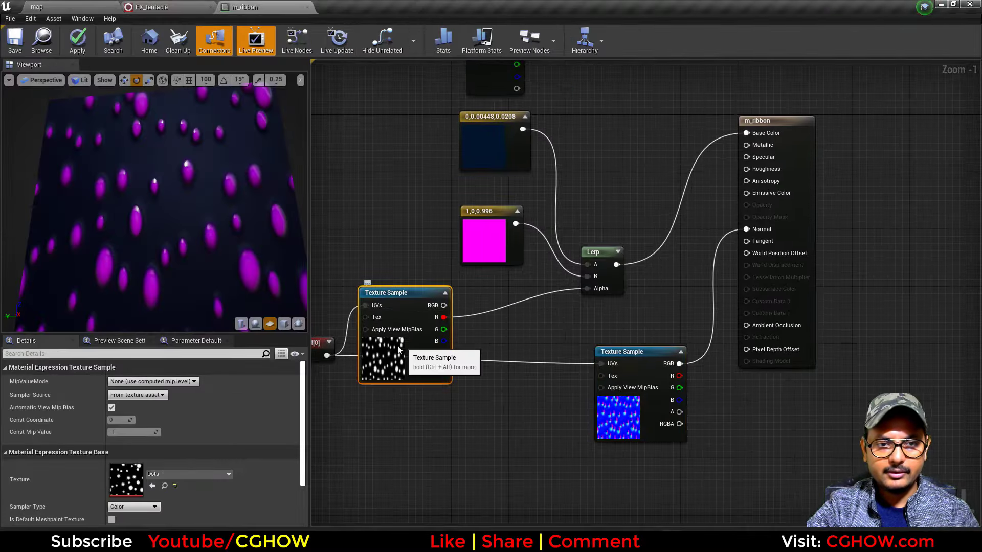
- Try a Power node with an exponent of 6432.22998 on the Dots texture's red channel, preview it, and delete the node
key(space)
click(474, 304)
key(e)
click(459, 294)
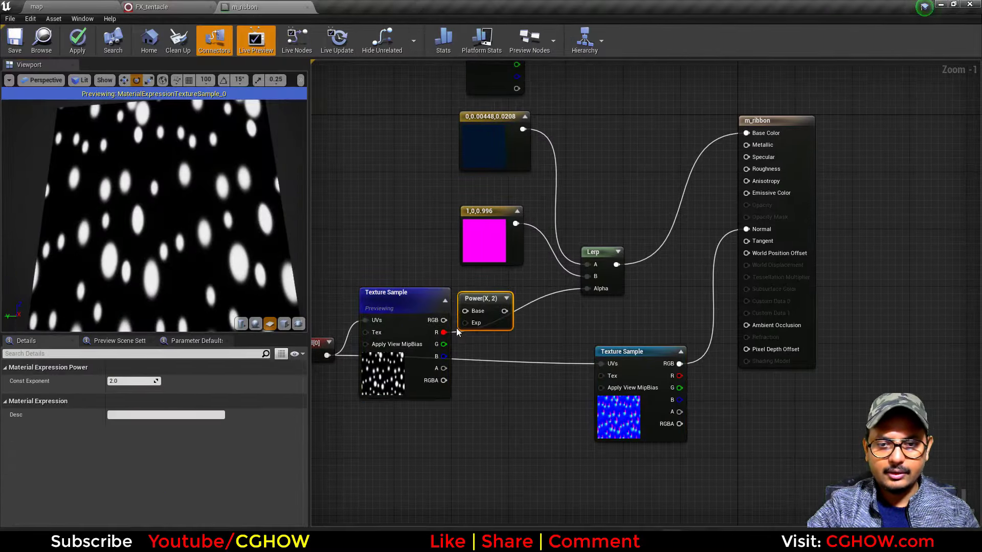
drag(458, 332, 465, 310)
key(space)
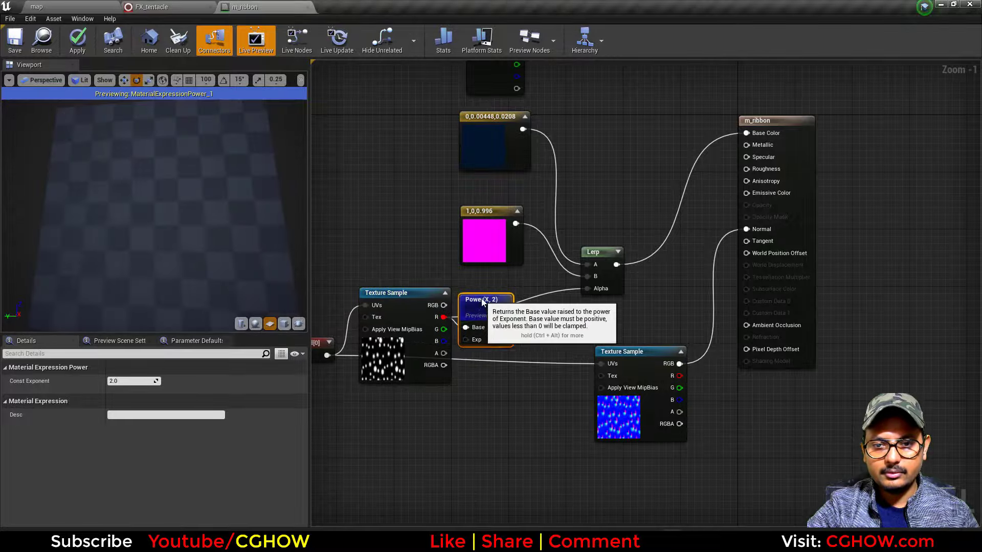
drag(132, 381, 210, 381)
drag(132, 381, 245, 381)
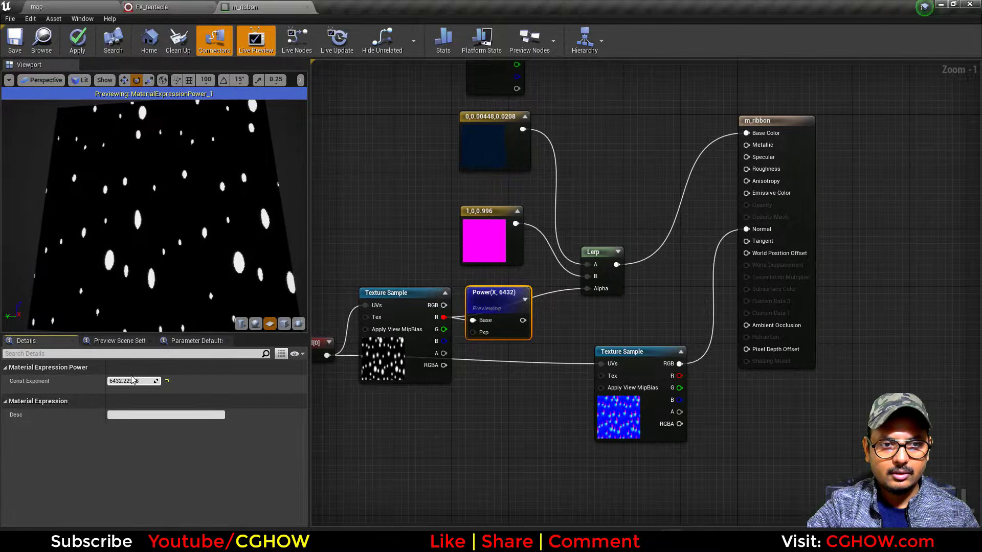
drag(141, 308, 179, 307)
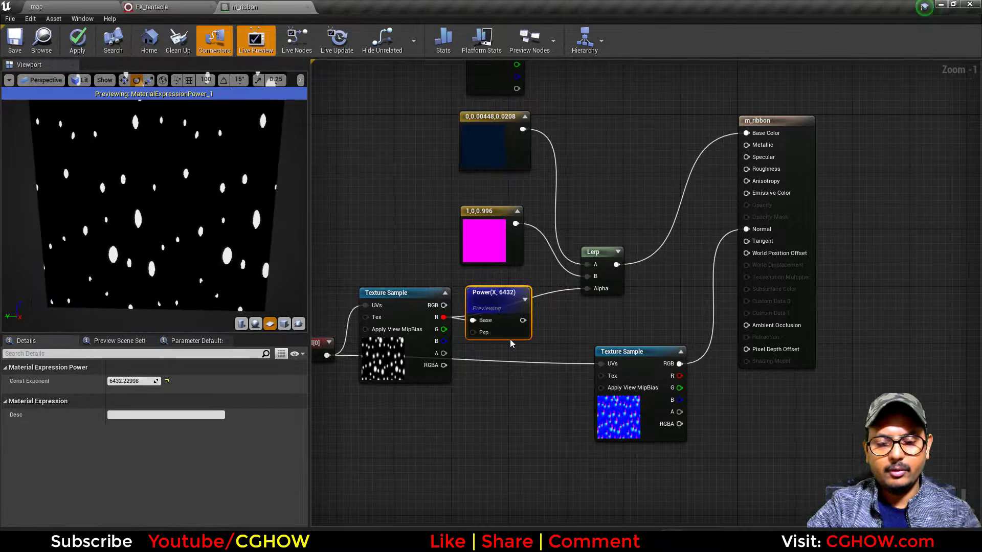
key(Delete)
- Drive m_ribbon's Emissive Color with a new Lerp taking the magenta constant in B and the Dots texture's R in Alpha, and apply the material
right_drag(396, 179, 495, 209)
scroll(488, 261, down, 1)
right_drag(488, 263, 421, 276)
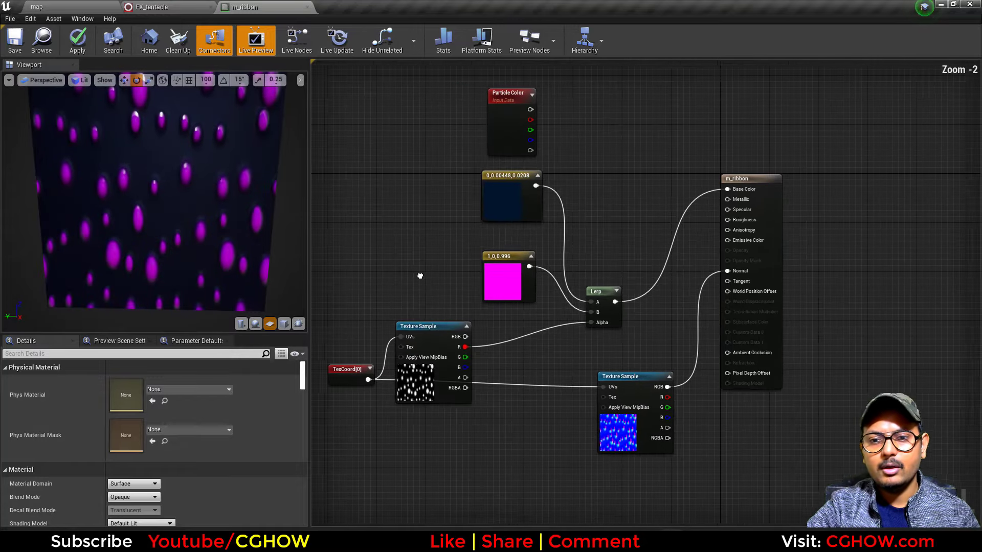
right_drag(527, 319, 460, 338)
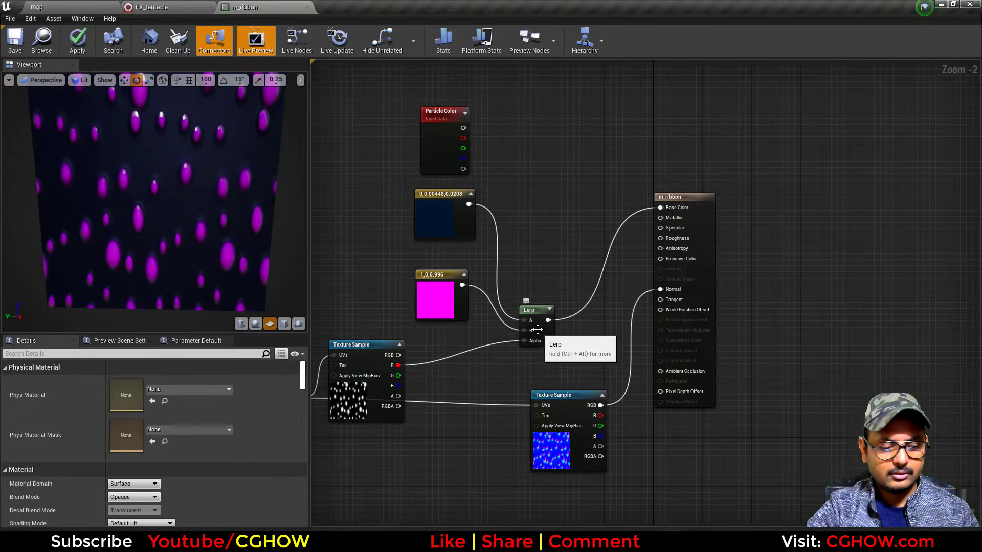
click(543, 219)
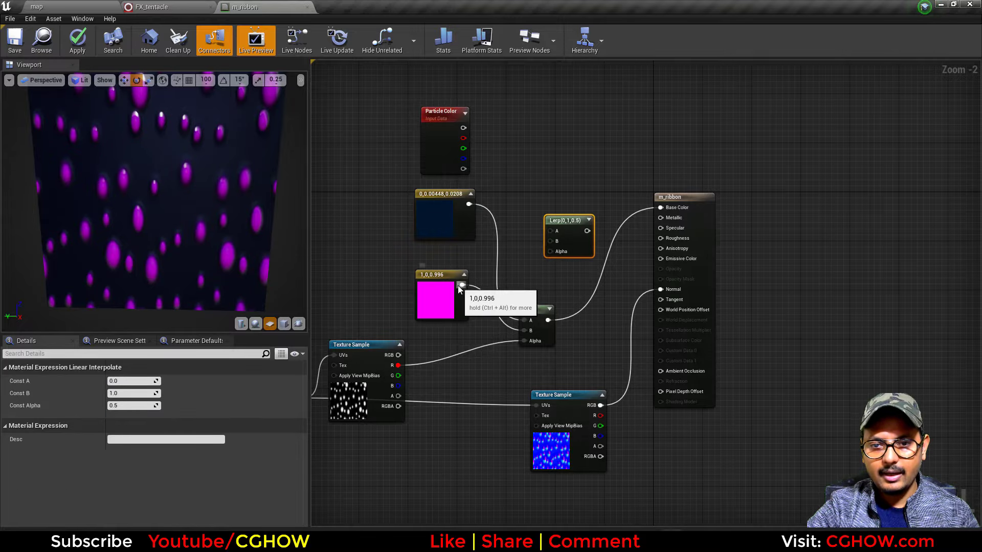
drag(461, 286, 556, 240)
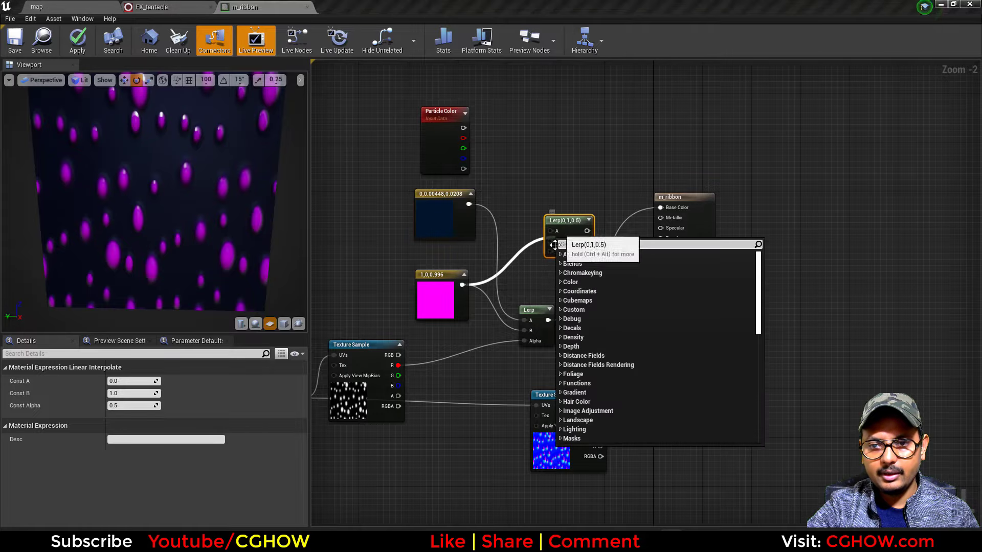
drag(427, 284, 552, 241)
click(560, 238)
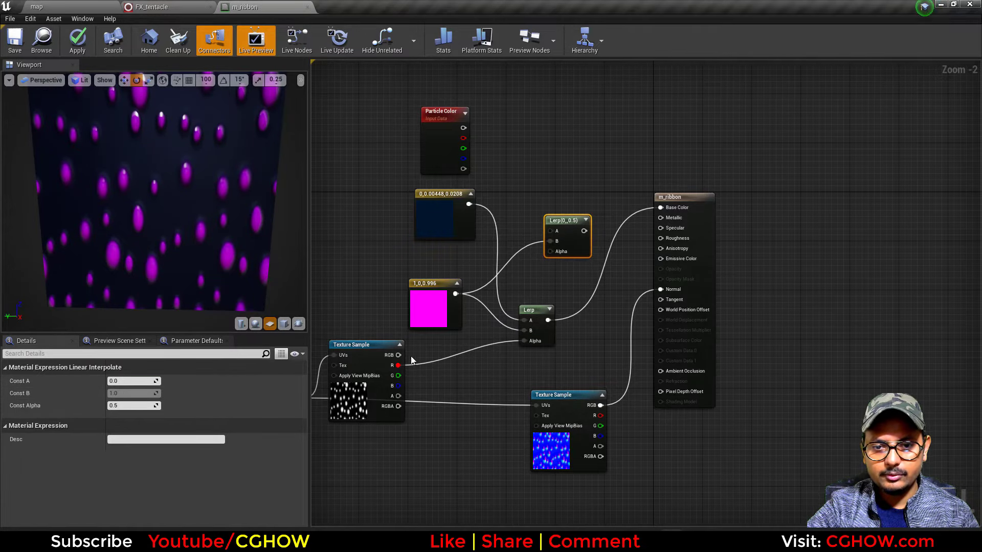
drag(398, 365, 661, 258)
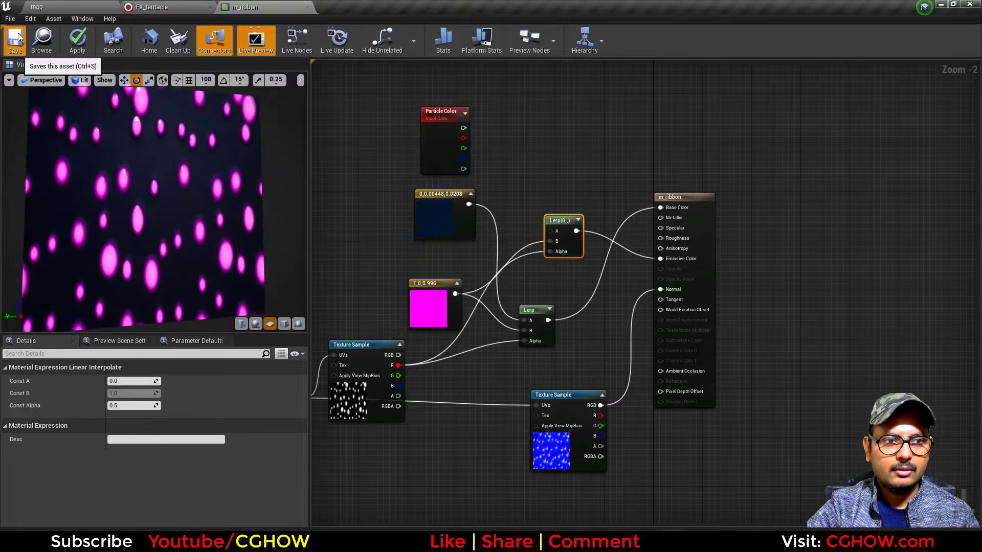
click(77, 40)
- In the map level, replace the Floor's material with a plain dark floor material found by searching for "floo"
click(58, 6)
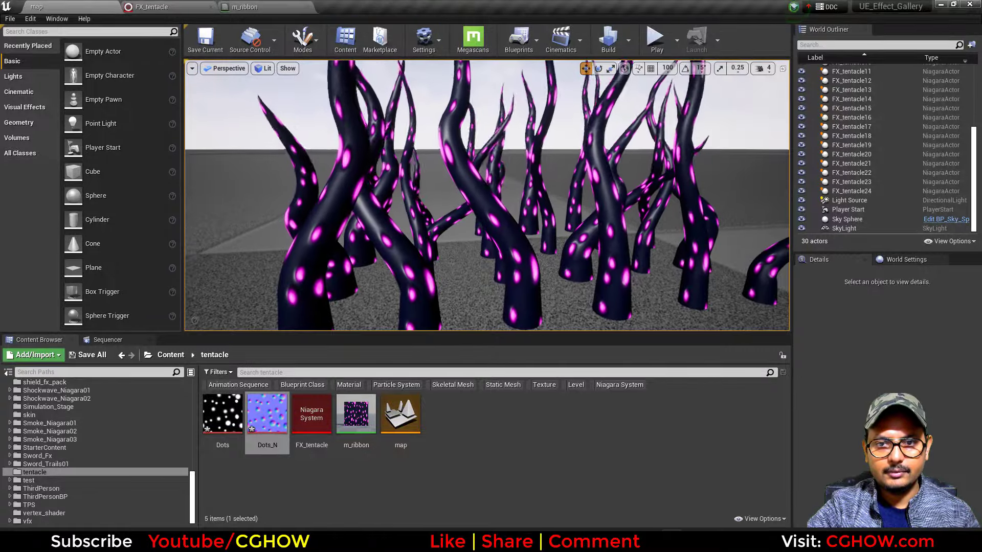
right_drag(517, 235, 517, 307)
scroll(517, 235, down, 5)
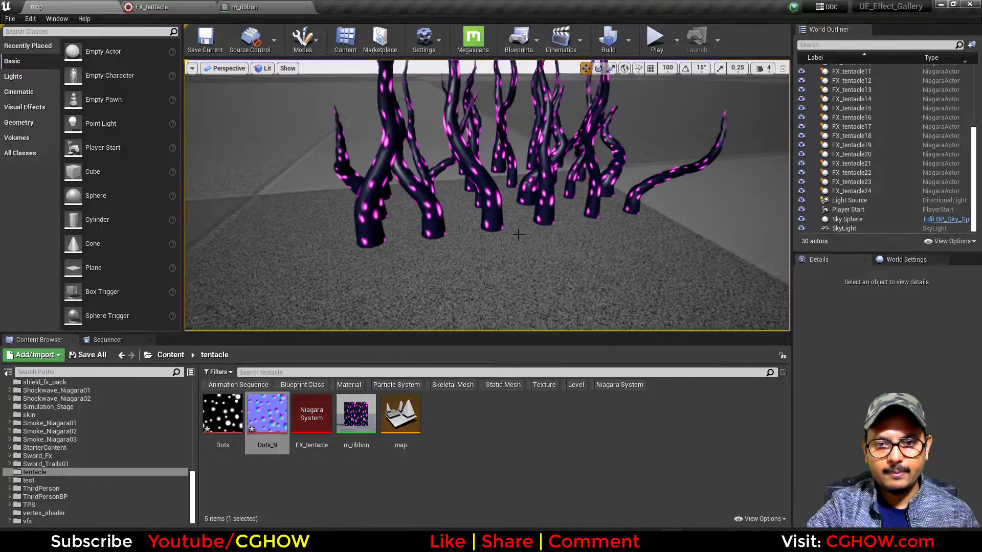
scroll(506, 283, down, 3)
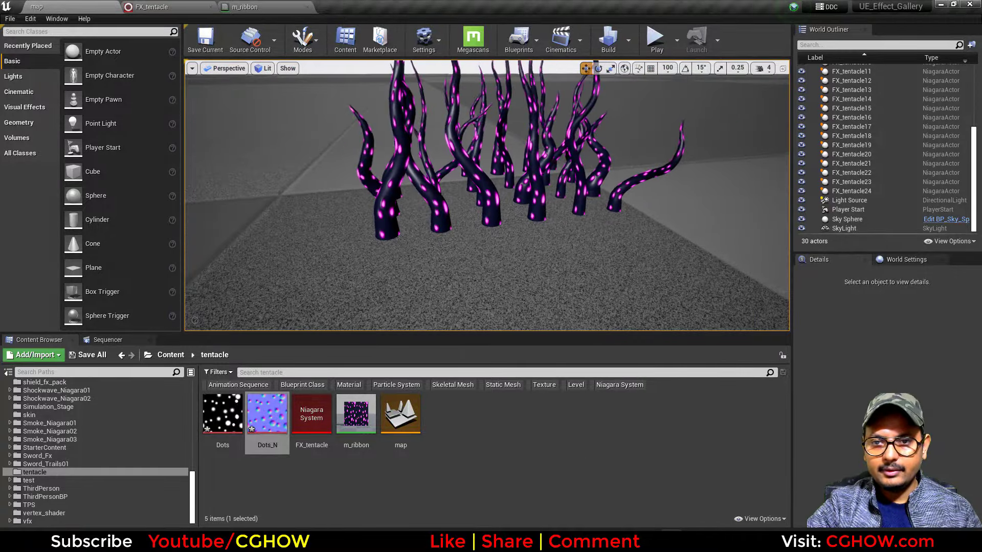
click(436, 229)
key(alt+Tab)
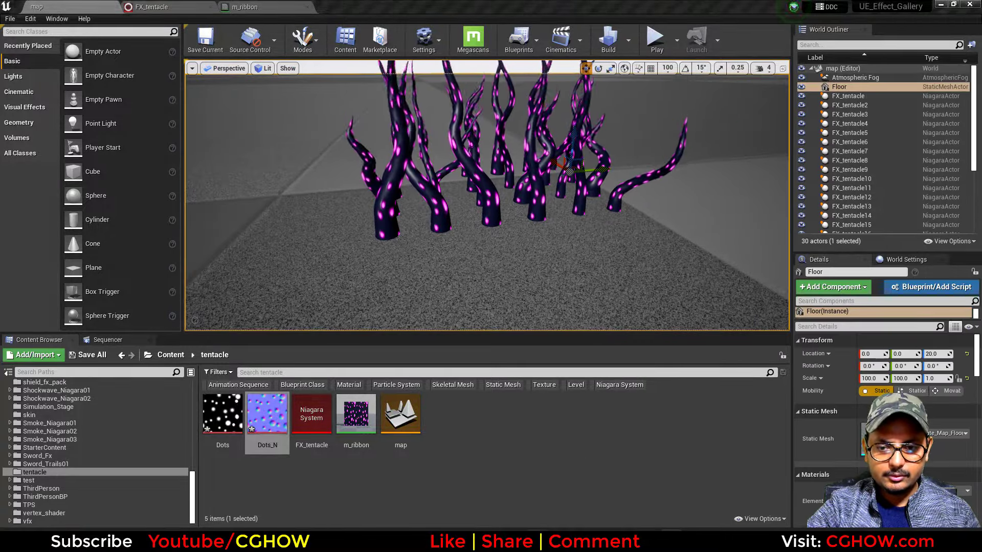
key(alt+Tab)
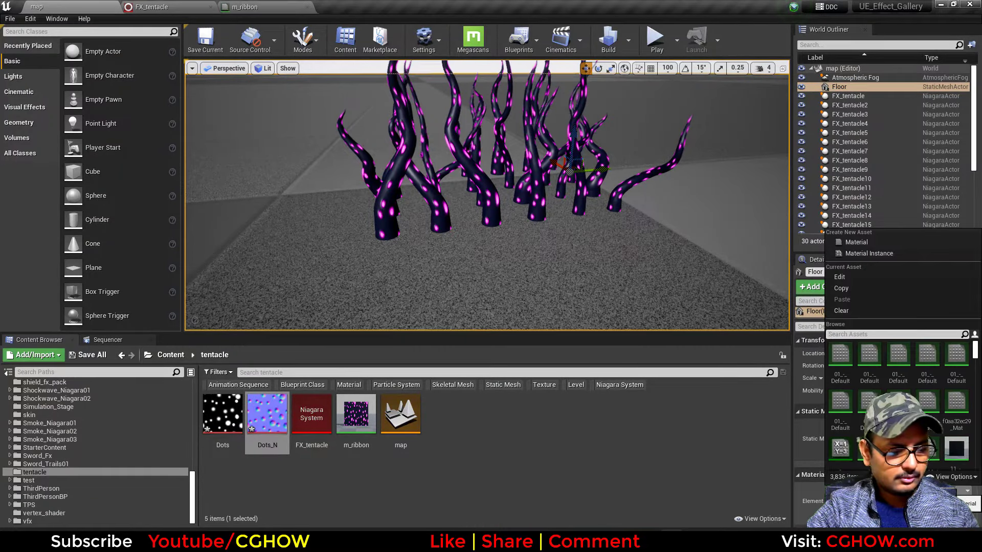
text(floo)
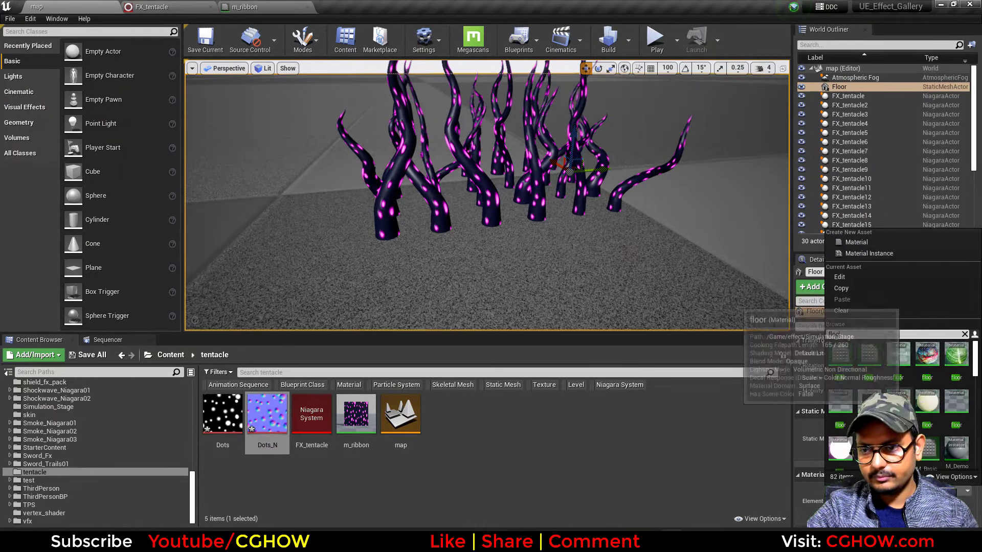
scroll(915, 409, down, 3)
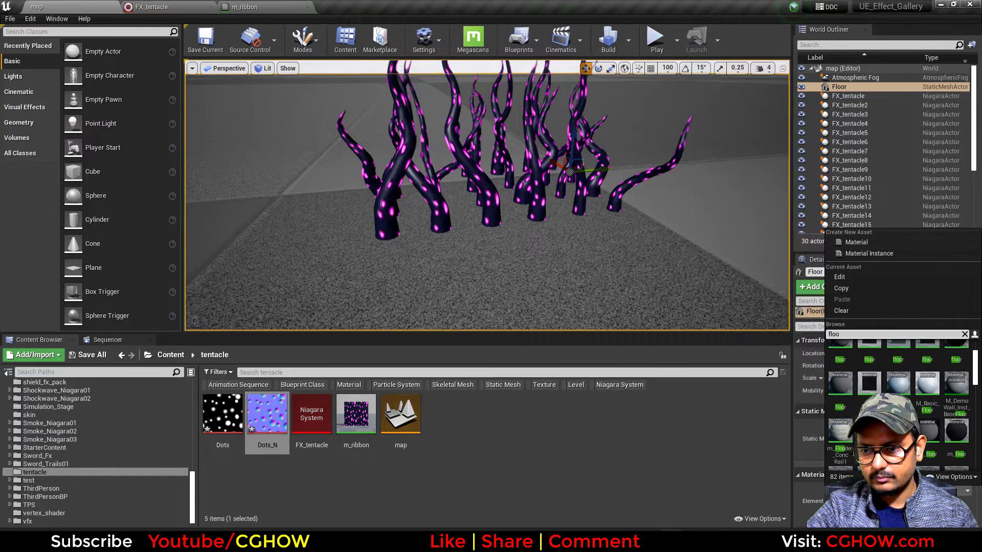
click(926, 450)
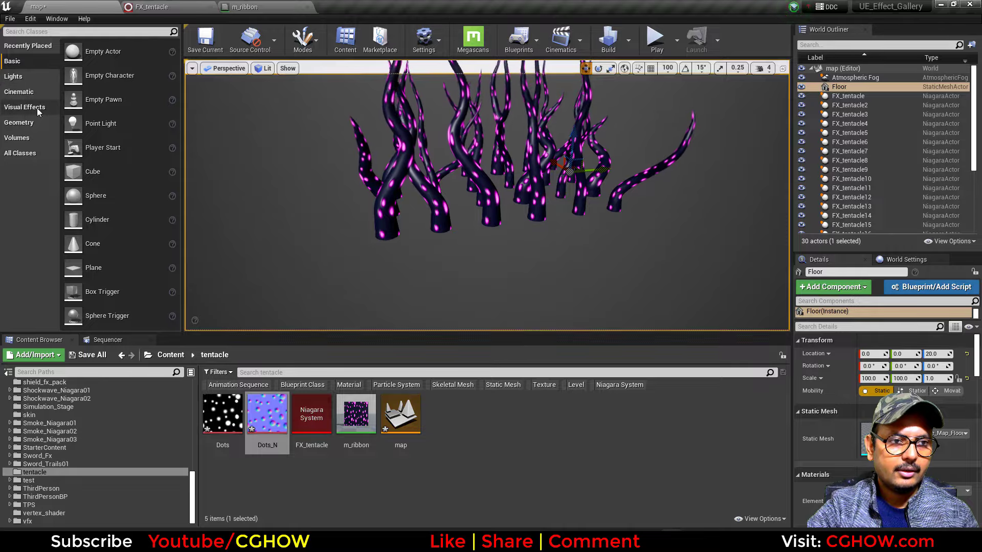
- Add a Post Process Volume with infinite extent to the level and raise its Vignette Intensity to about 0.85
click(15, 106)
drag(117, 51, 247, 160)
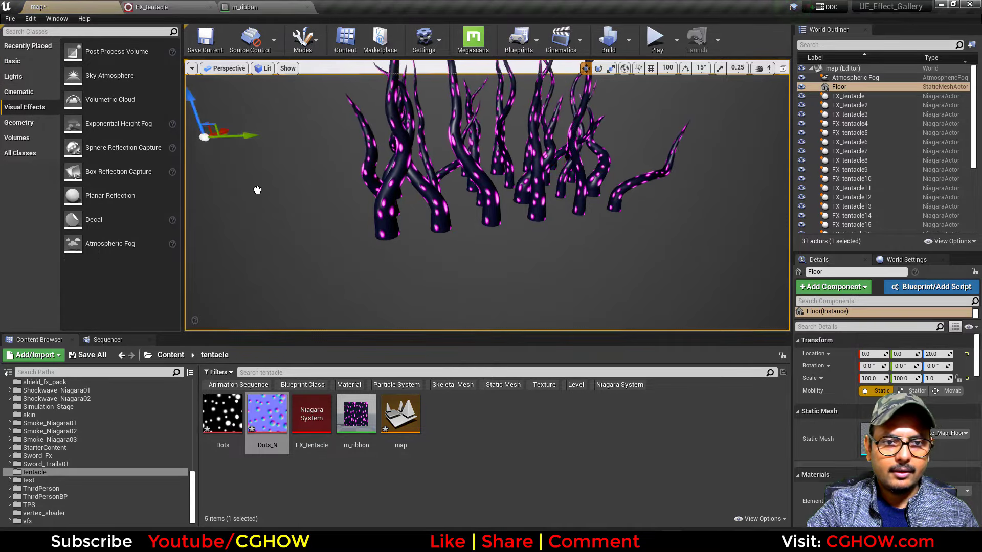
scroll(973, 320, down, 15)
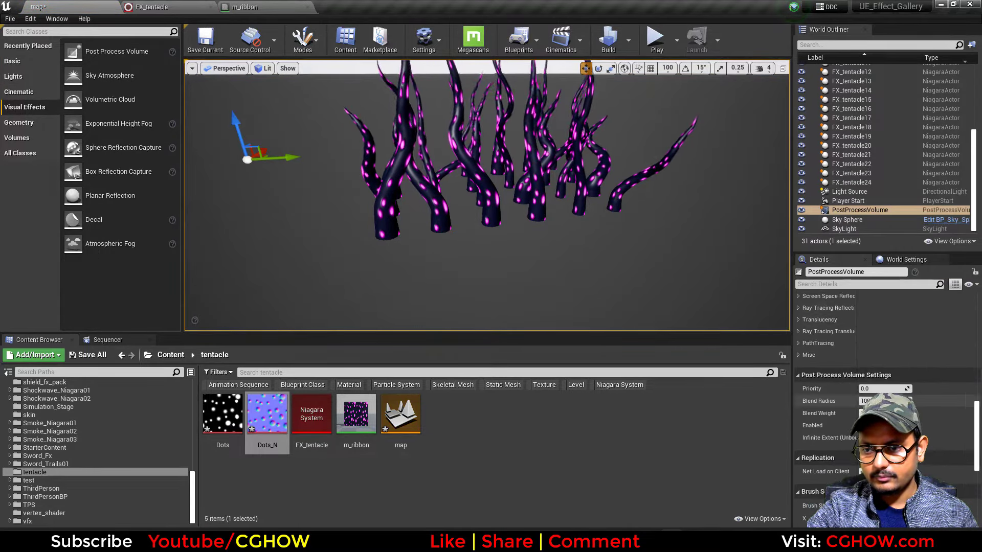
scroll(864, 391, up, 10)
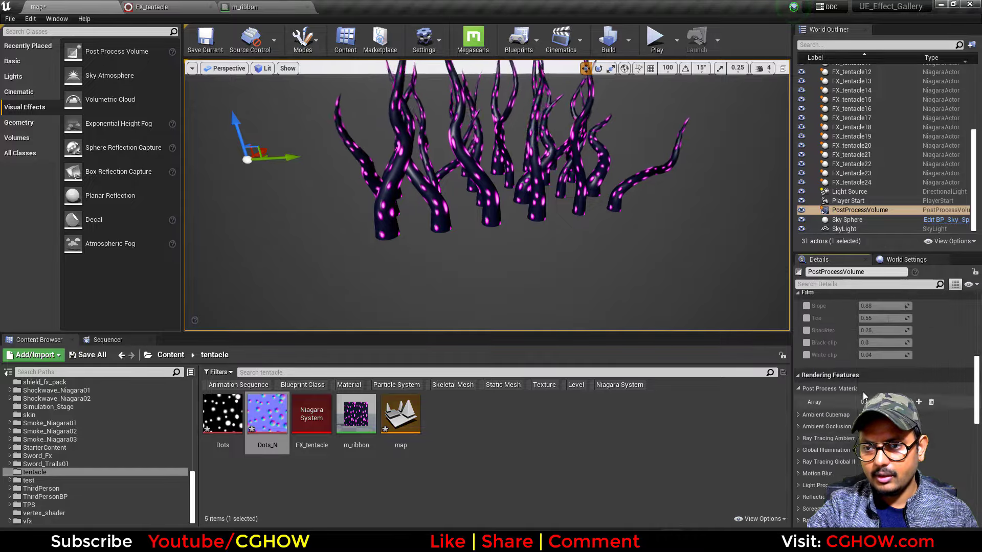
click(809, 348)
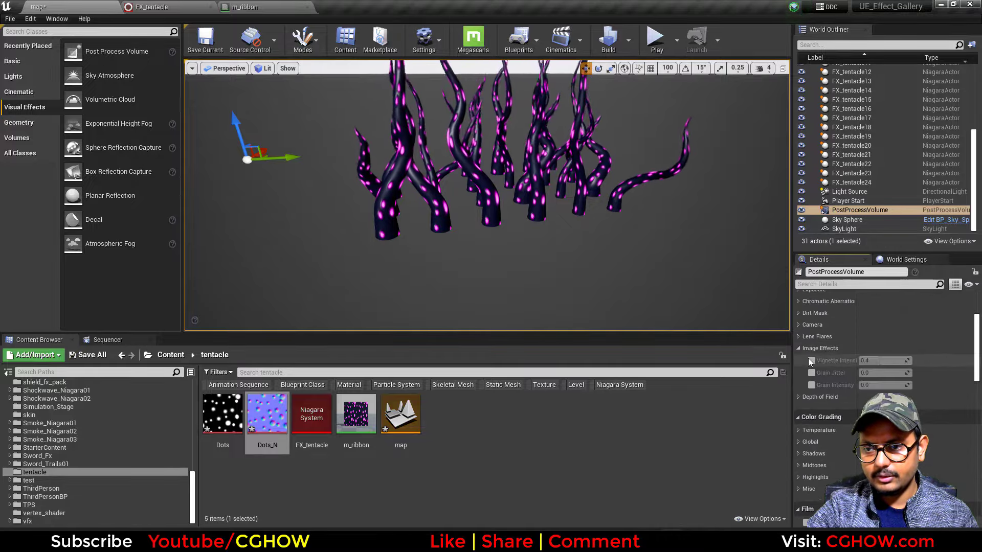
drag(863, 361, 889, 360)
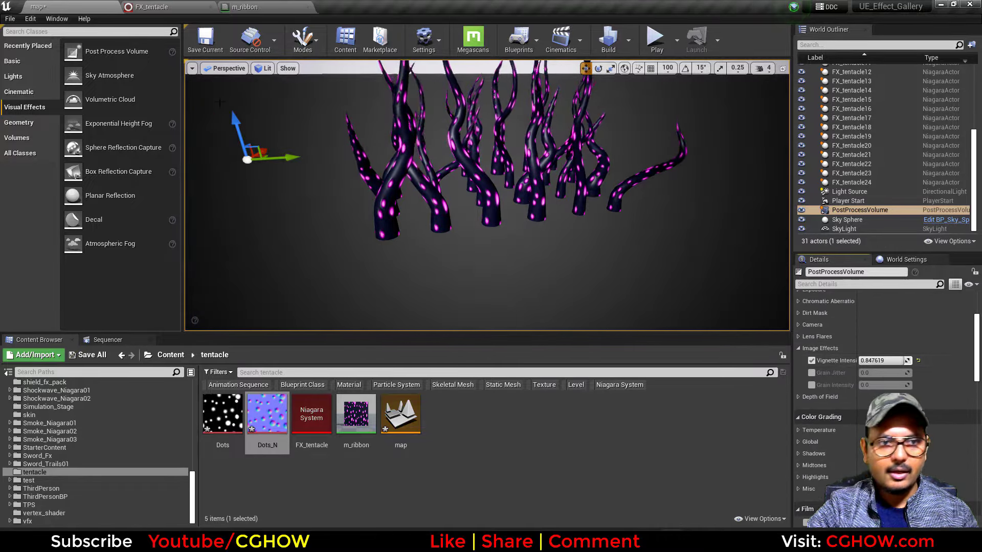
- Add an Exponential Height Fog to the level and set its inscattering color to a dark grey of value 0.0625
drag(106, 128, 302, 250)
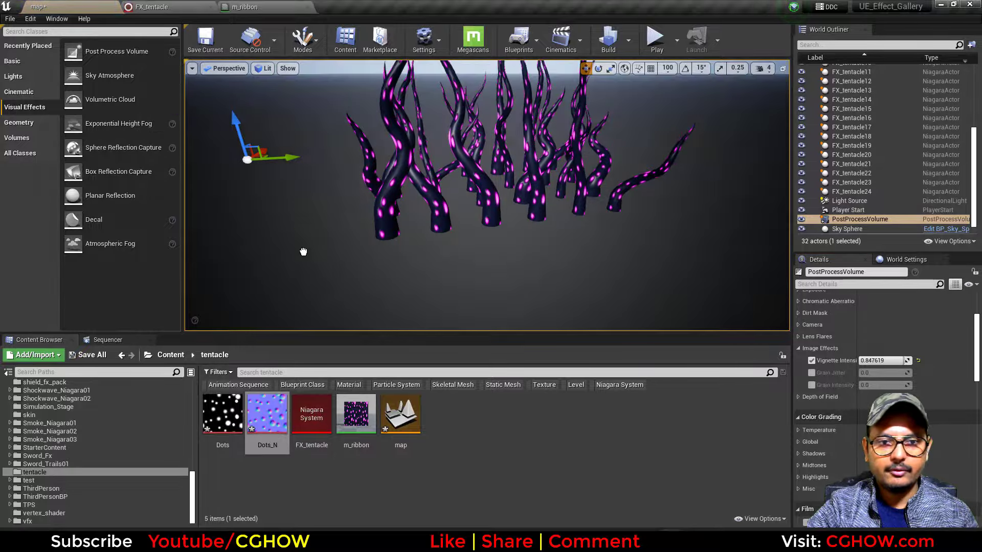
click(884, 350)
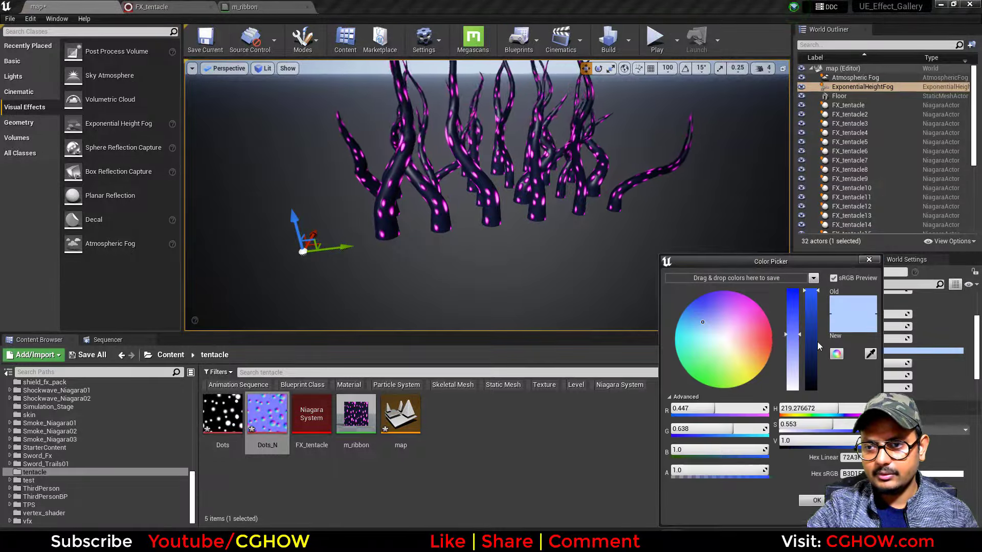
drag(791, 354, 812, 385)
alt+drag(541, 262, 540, 225)
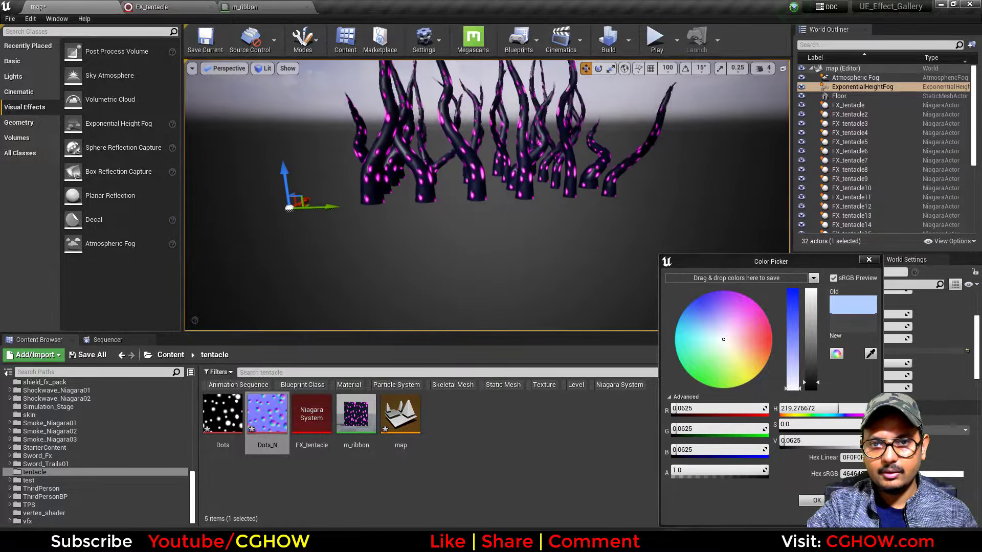
click(816, 500)
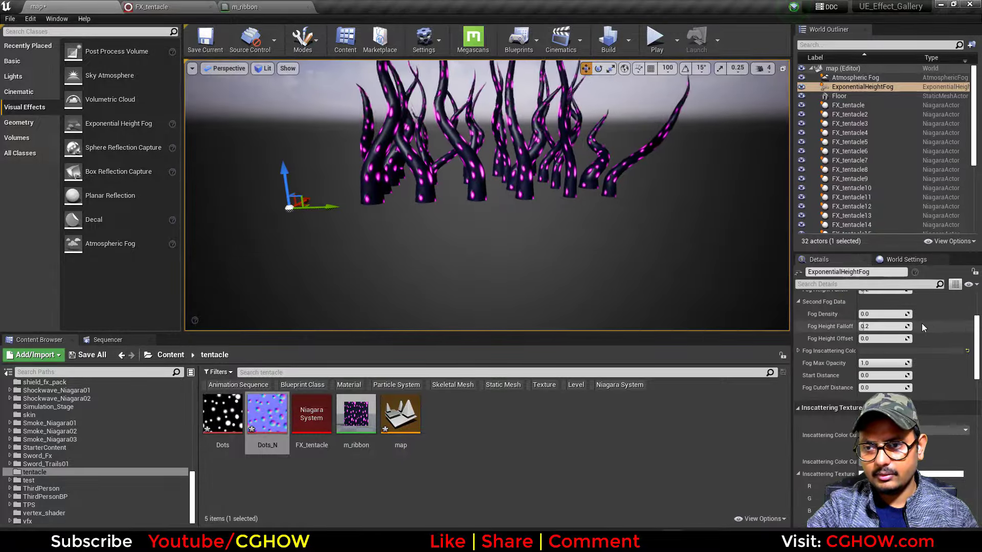
- Set the height fog's Fog Height Falloff to 0.001 and its Fog Density to 0.5
drag(884, 326, 861, 355)
scroll(885, 332, up, 3)
click(918, 392)
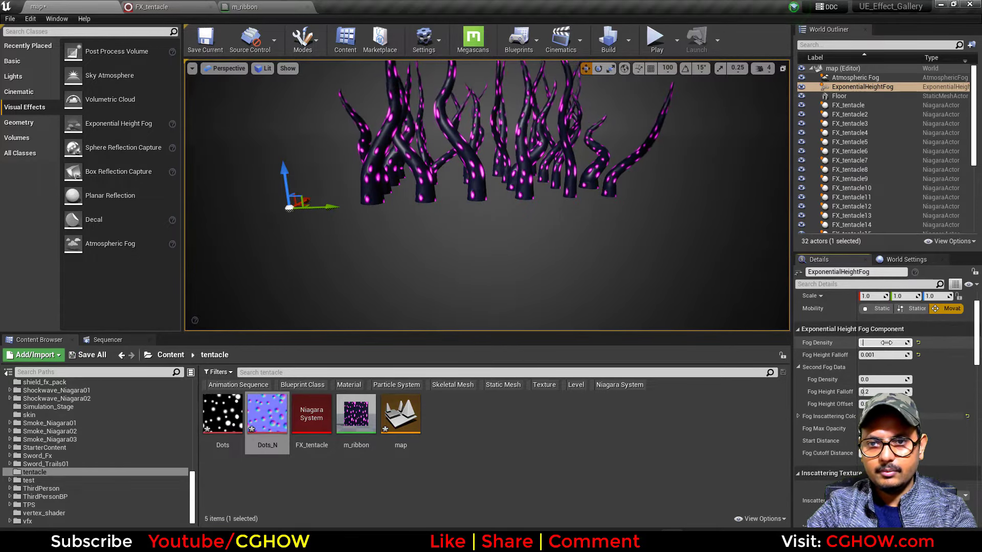
- Darken the height fog's inscattering color slightly to a grey of value about 0.057
click(882, 416)
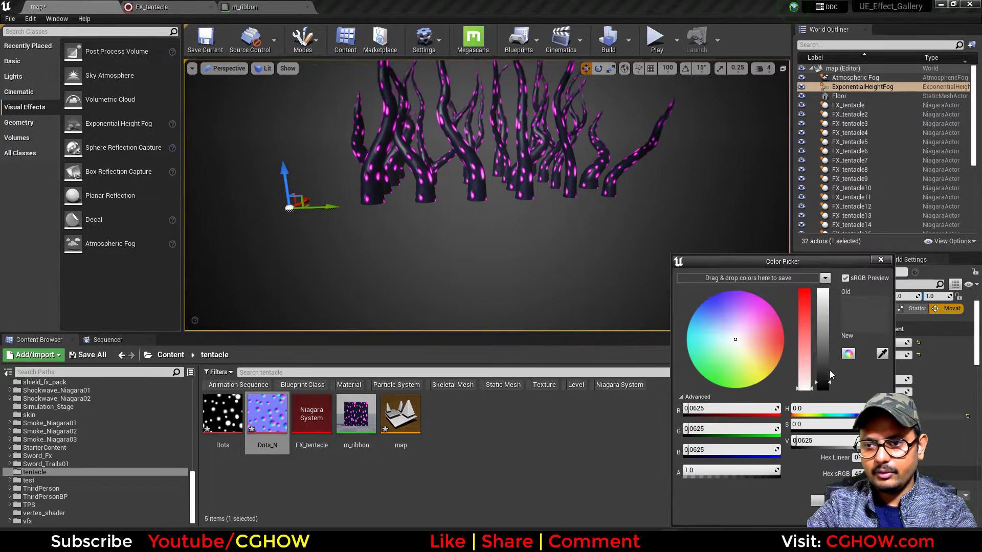
drag(825, 386, 823, 384)
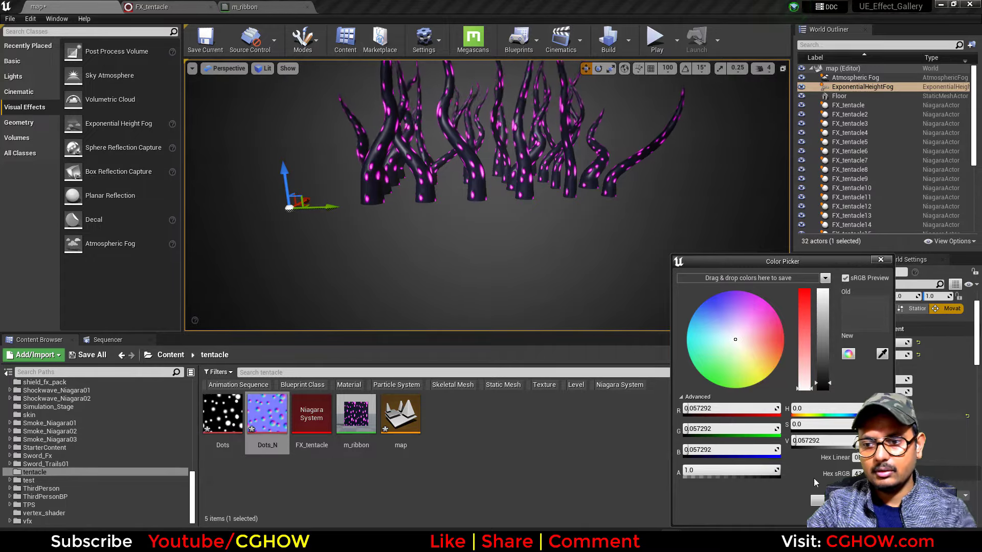
click(831, 500)
- Spread several tentacles apart on the floor, moving FX_tentacle24, FX_tentacle6, FX_tentacle4 and FX_tentacle3 outward from the cluster
alt+drag(486, 204, 486, 230)
right_drag(517, 294, 517, 240)
alt+drag(517, 294, 639, 294)
alt+drag(448, 285, 358, 284)
scroll(449, 285, down, 3)
alt+drag(448, 285, 506, 285)
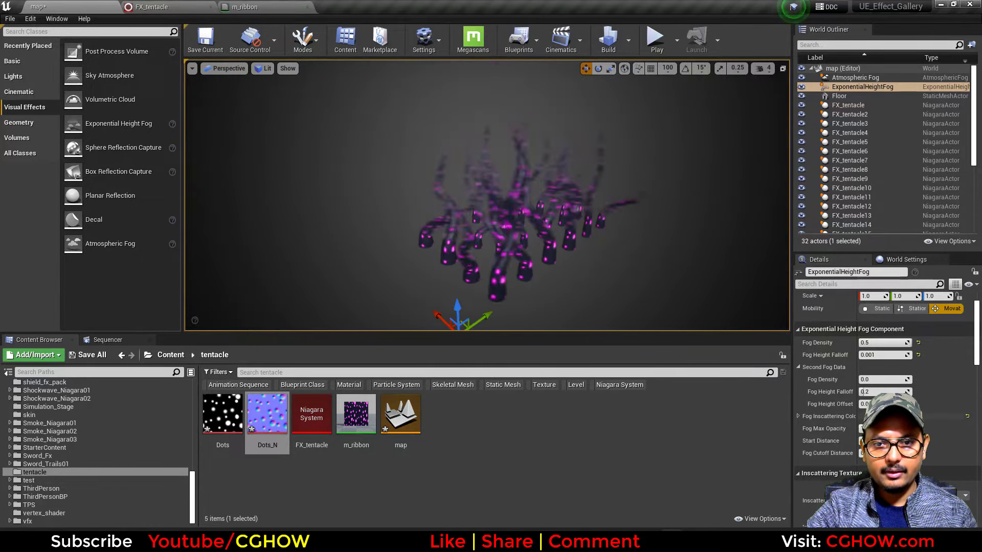
click(455, 261)
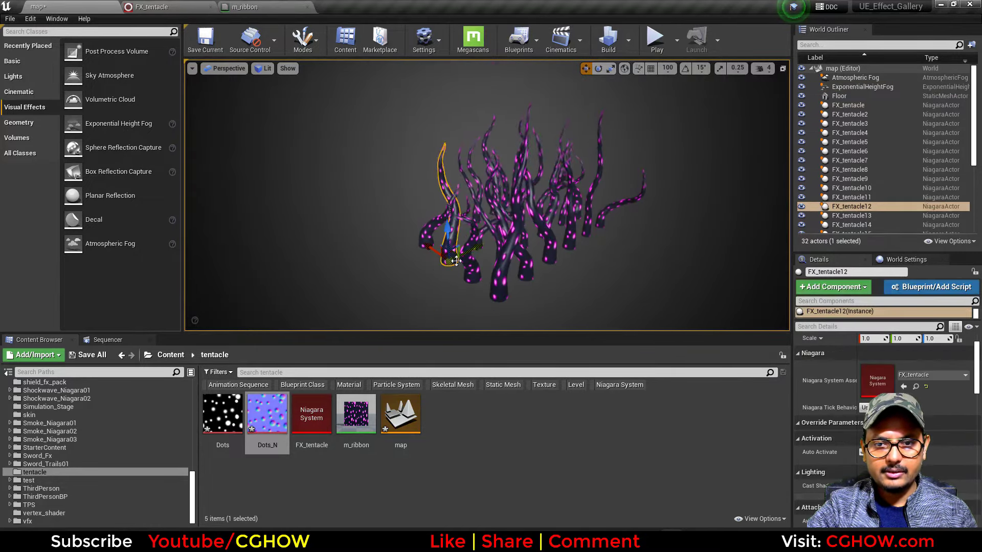
click(499, 295)
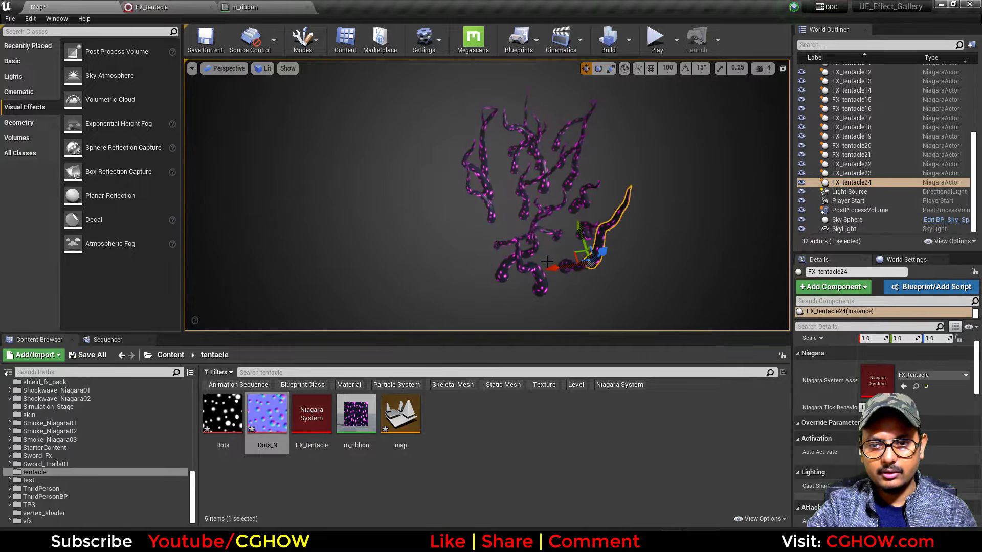
click(520, 278)
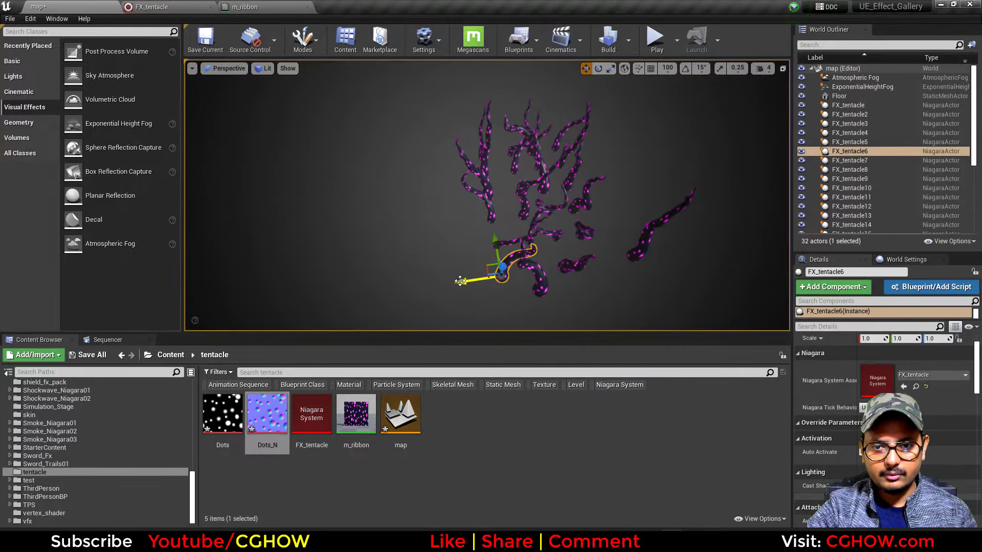
click(492, 214)
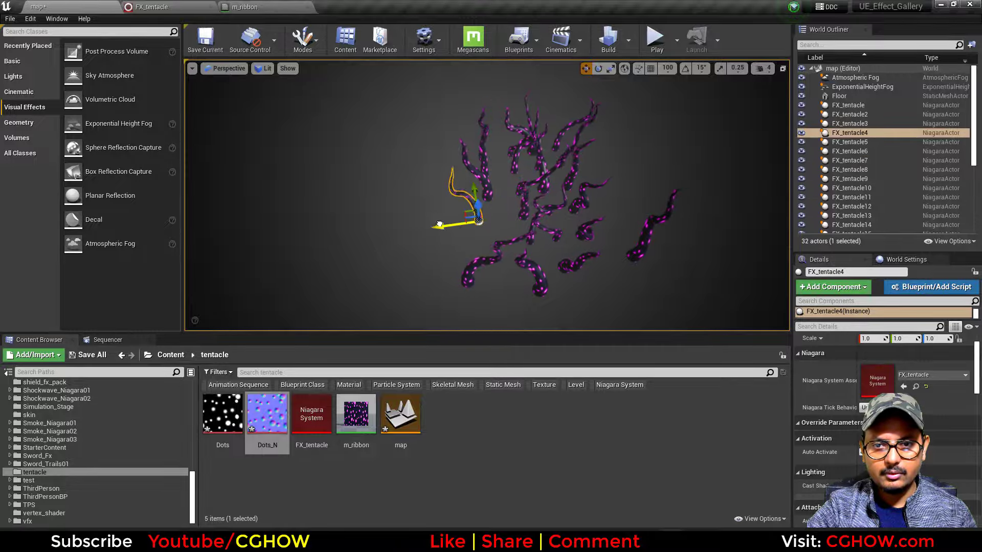
click(488, 196)
drag(451, 195, 429, 200)
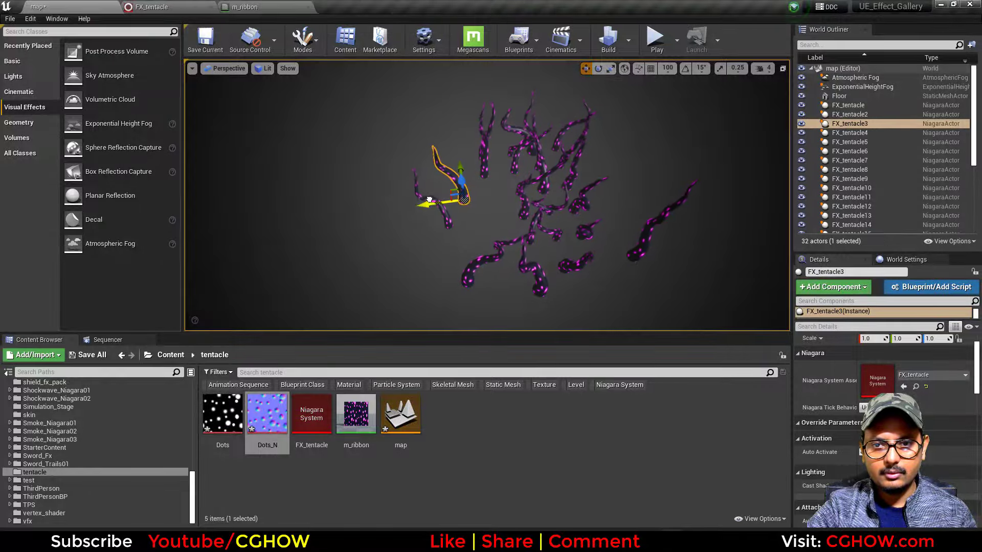
- Reposition FX_tentacle22, FX_tentacle20, FX_tentacle13 and FX_tentacle so the group is scattered less regularly across the floor
click(571, 247)
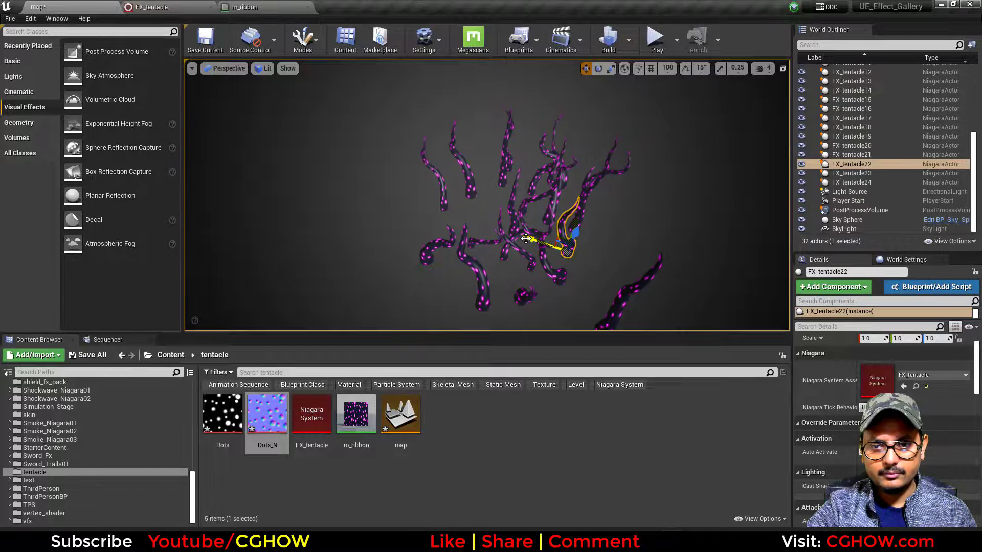
click(557, 270)
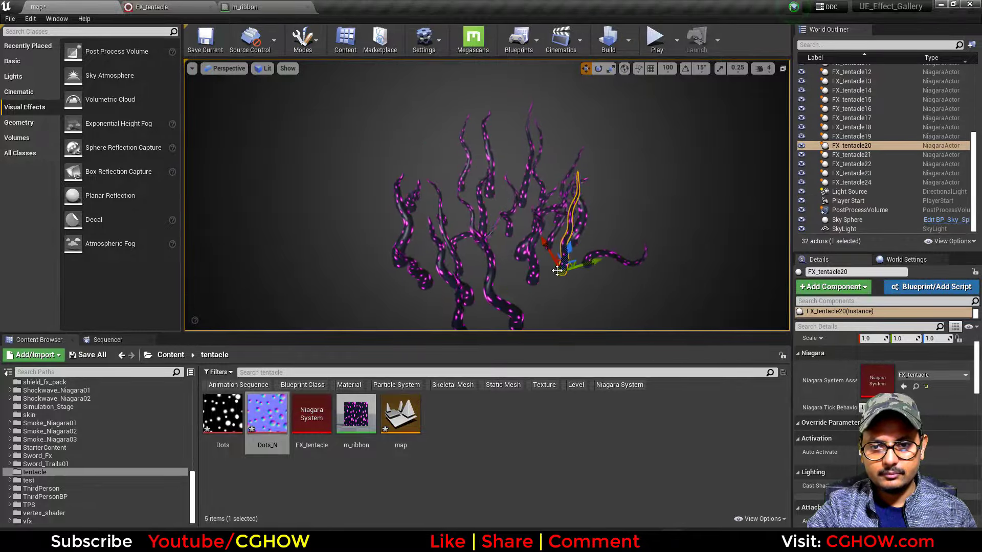
alt+drag(568, 273, 475, 273)
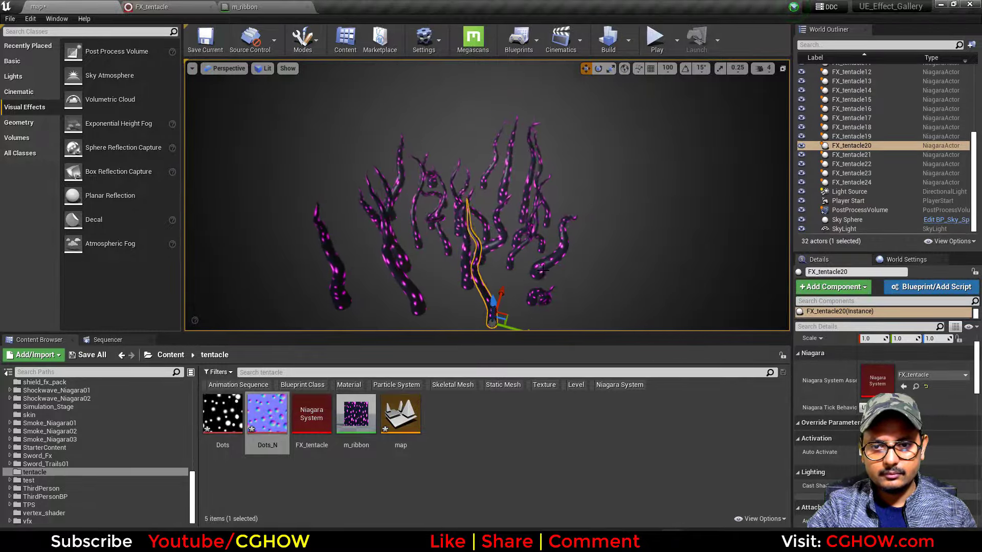
click(543, 270)
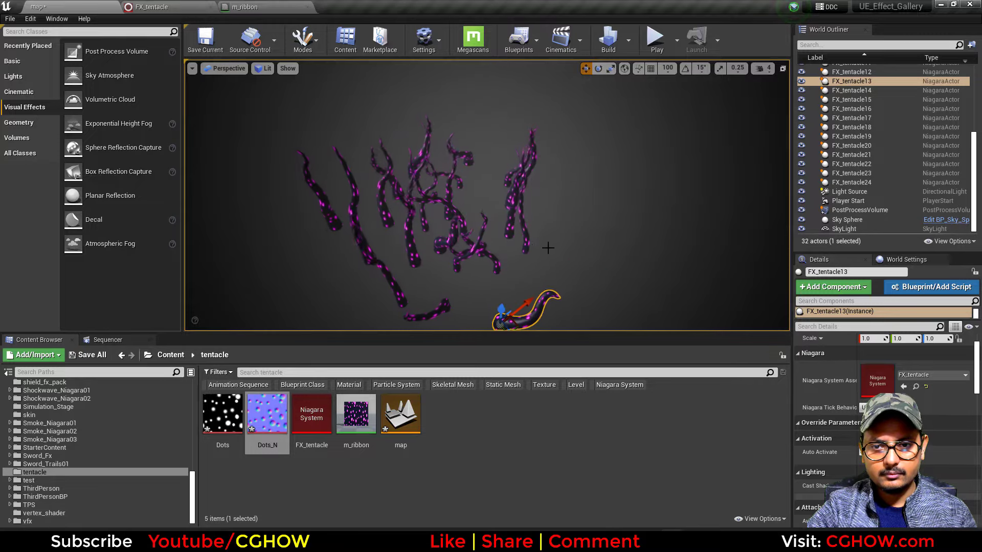
click(526, 247)
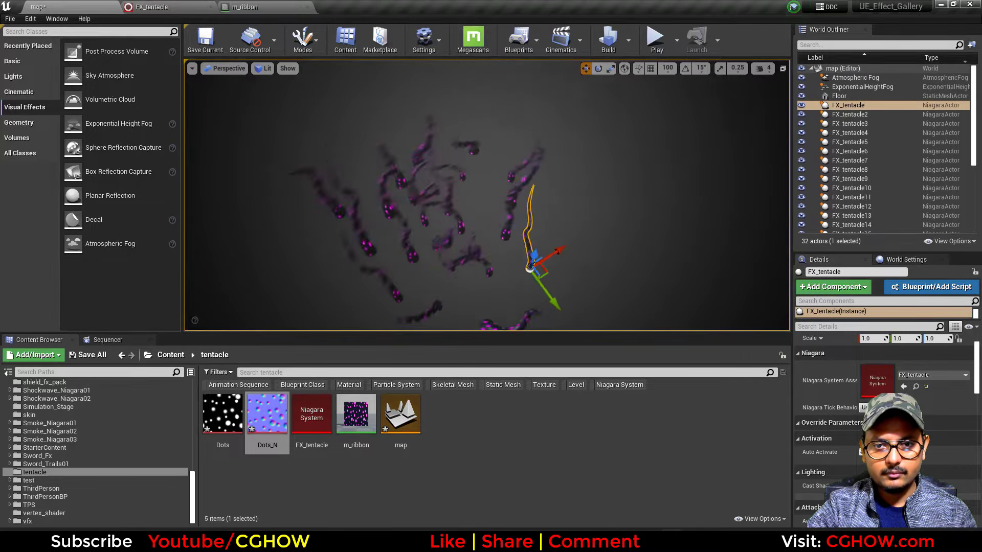
- Move FX_tentacle9, FX_tentacle10 and FX_tentacle22 away from their neighbours to open up the crowded areas of the group
click(454, 218)
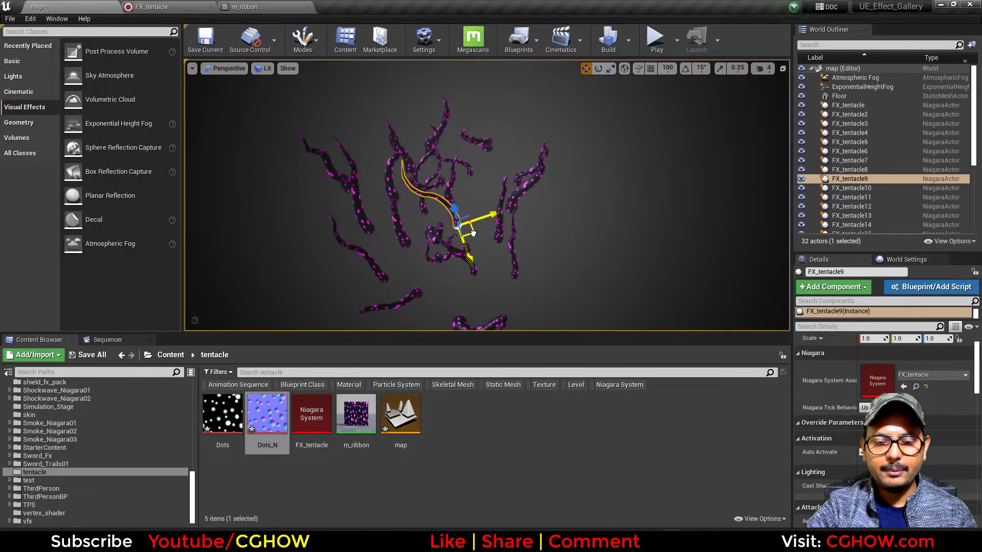
alt+drag(465, 226, 502, 226)
click(449, 206)
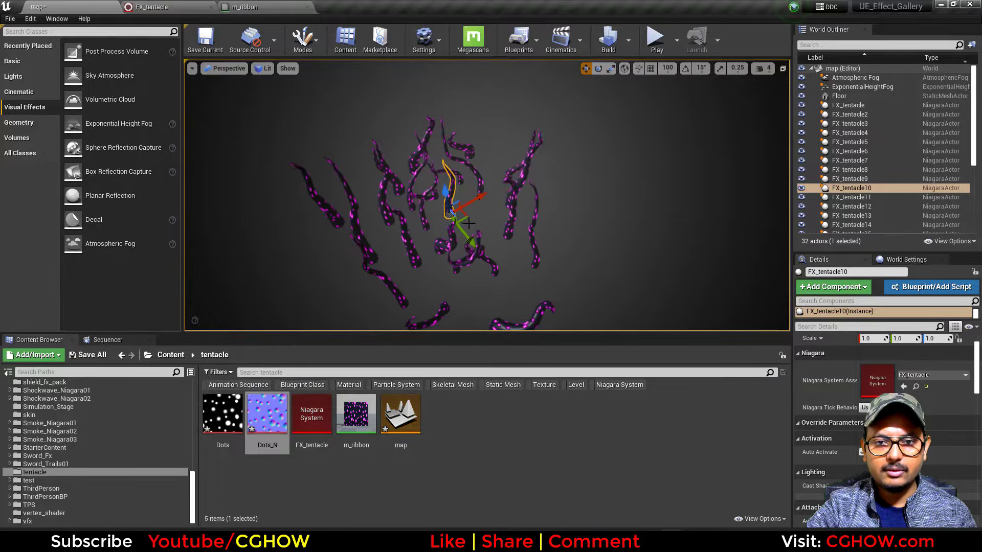
click(369, 256)
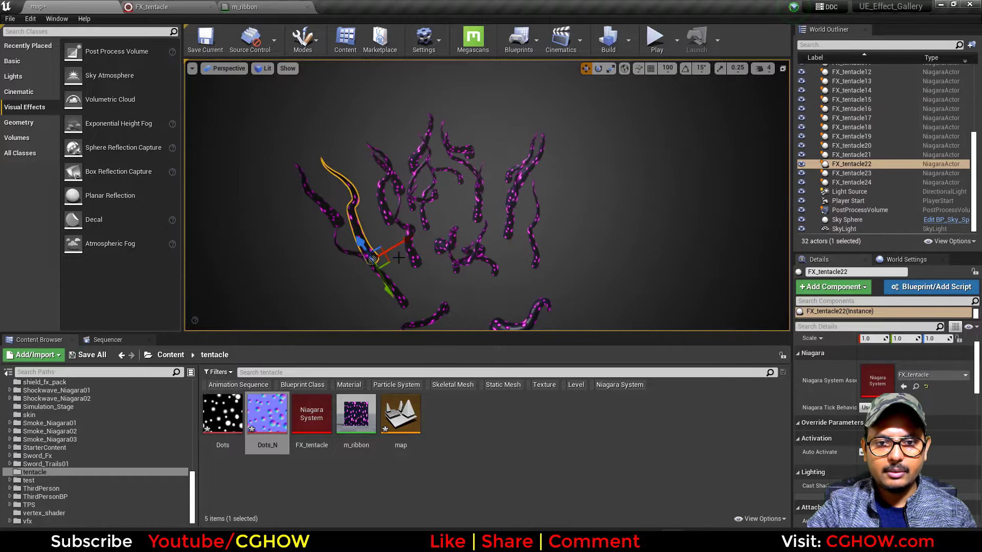
drag(383, 260, 389, 235)
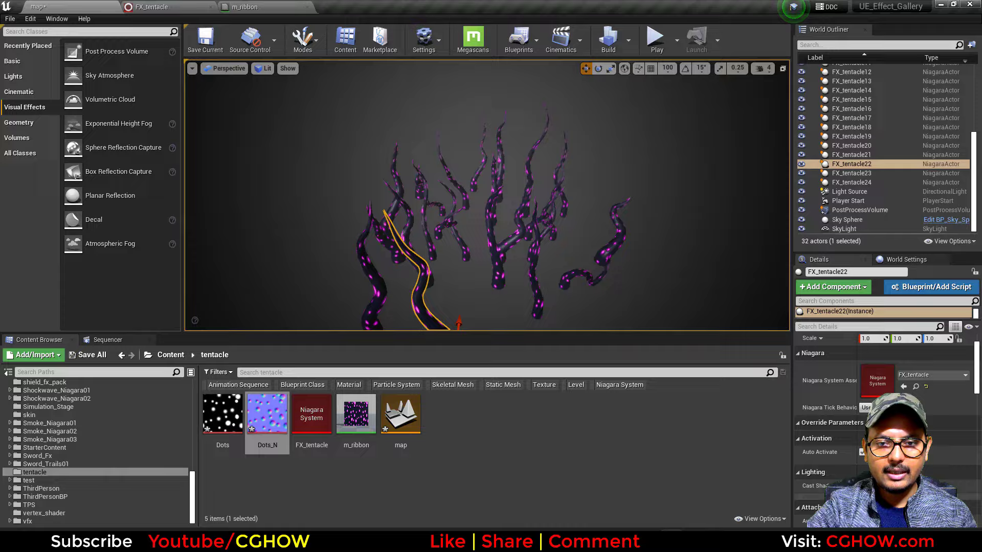
- Hide the editor overlays with game view and save the Dots and Dots_N textures and the map level
click(581, 158)
alt+drag(581, 158, 580, 113)
scroll(553, 246, up, 2)
alt+drag(529, 266, 506, 280)
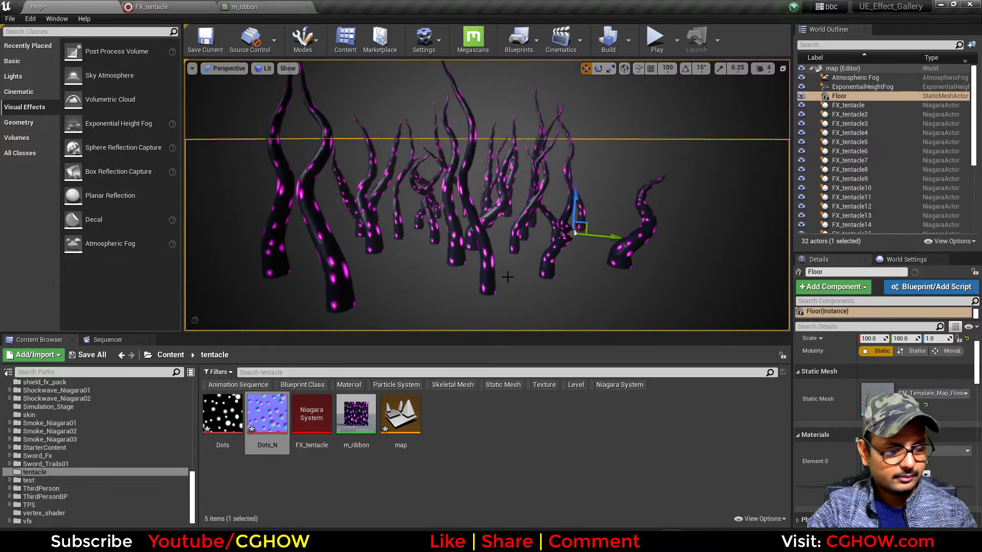
key(g)
key(g)
alt+drag(565, 282, 633, 281)
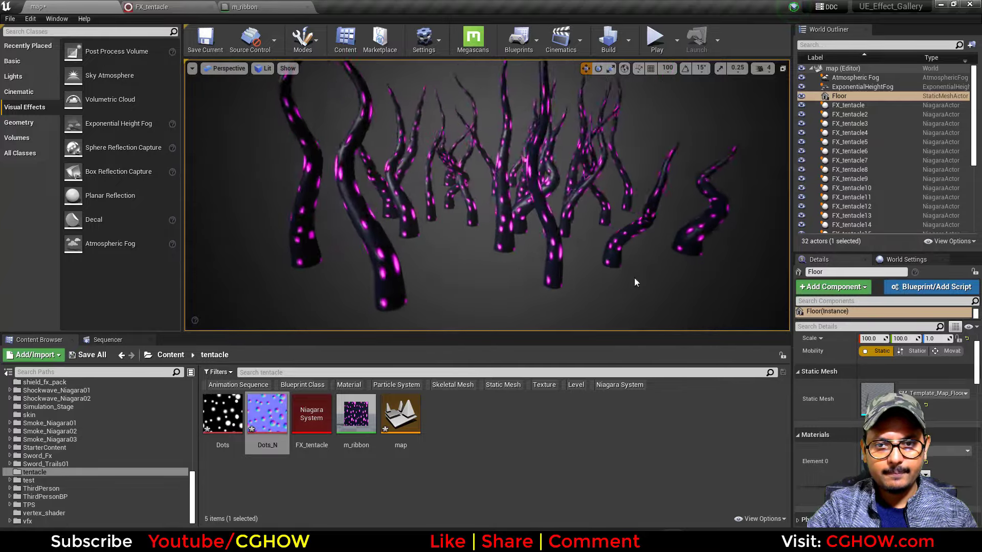
click(60, 356)
click(88, 356)
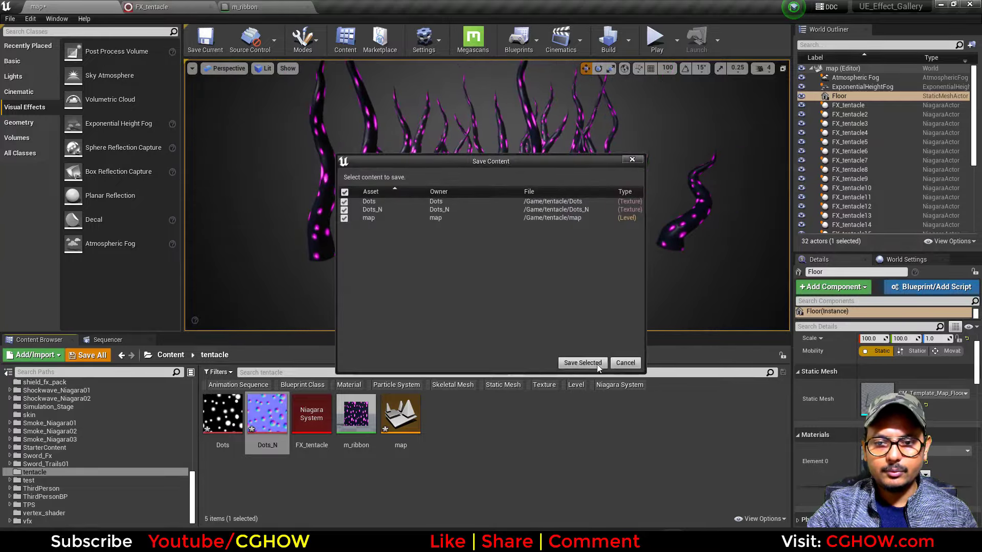
click(577, 357)
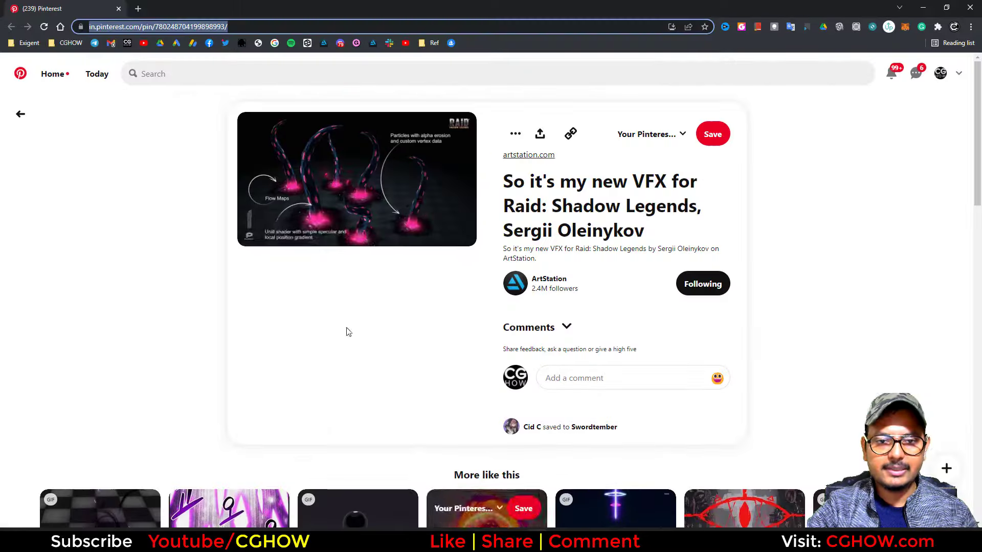
- Examine the tentacle VFX reference on Pinterest in the browser and return to the m_ribbon material graph
mouse_move(318, 223)
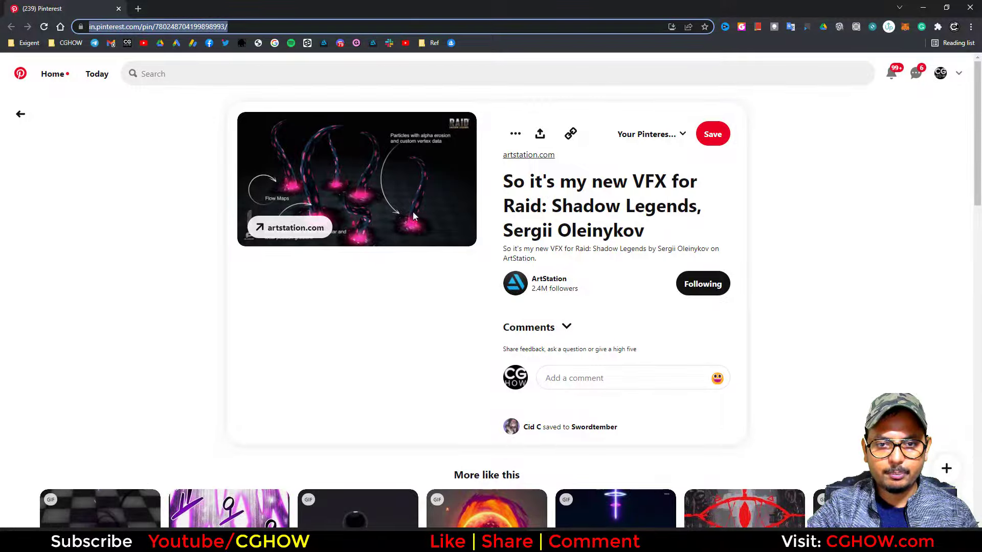
click(920, 8)
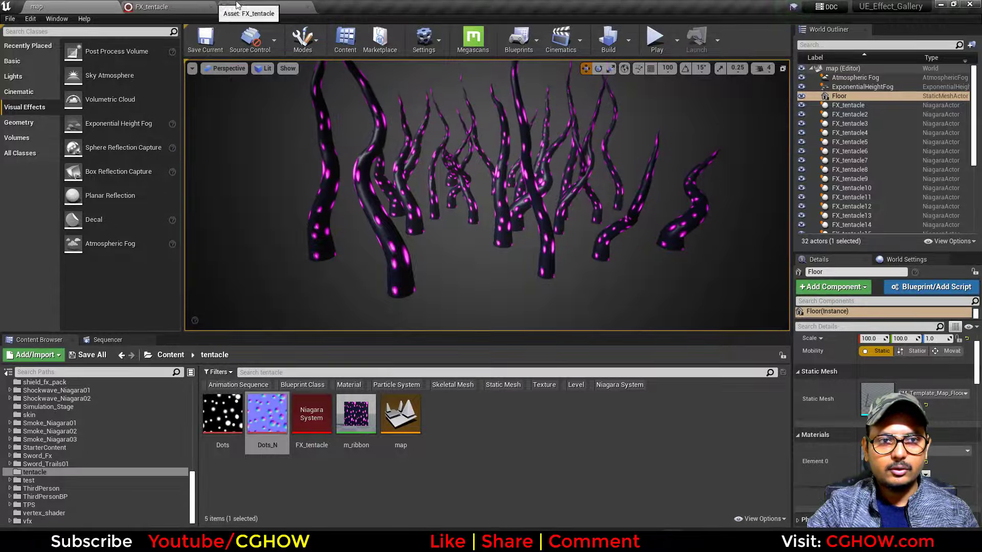
click(244, 7)
right_drag(585, 285, 636, 261)
right_drag(491, 388, 513, 431)
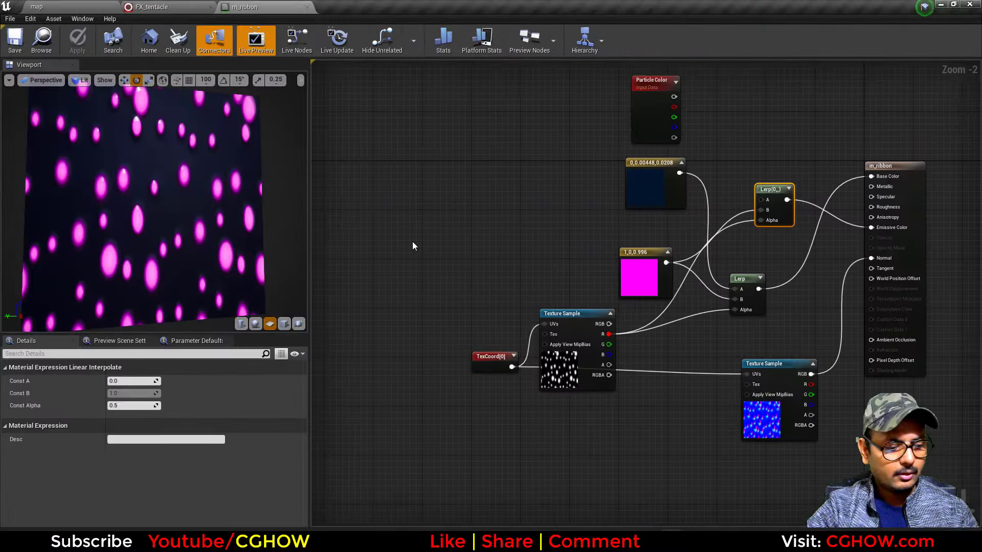
- Add a texture coordinate node feeding a component mask limited to the R channel, and preview the mask
right_drag(413, 241, 435, 281)
key(u)
click(363, 230)
key(shift+c)
click(437, 225)
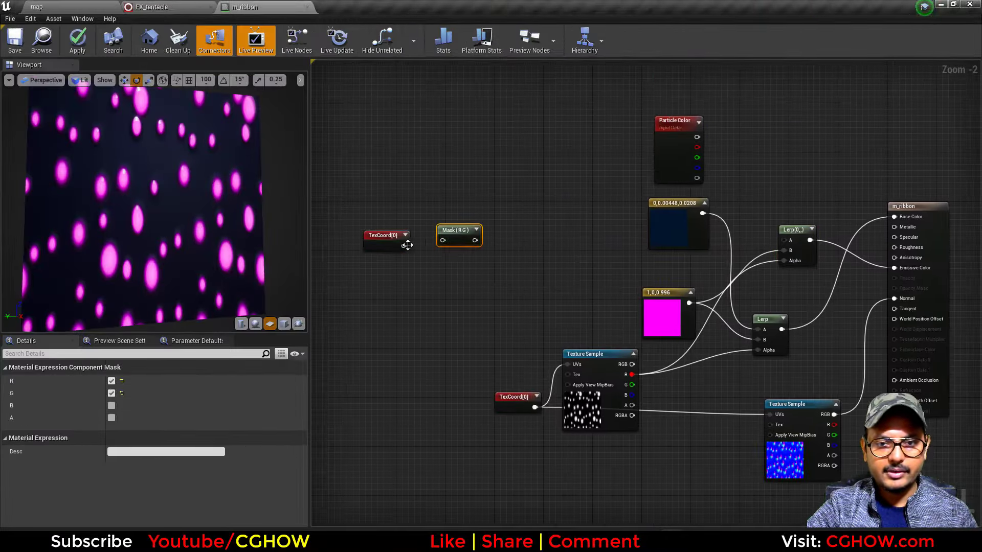
drag(404, 246, 443, 239)
key(space)
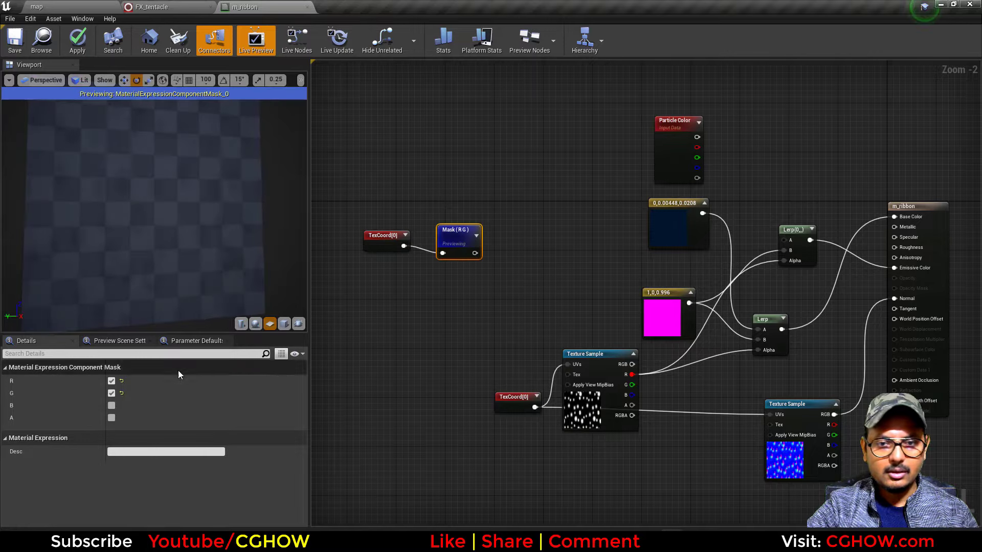
click(111, 381)
click(112, 382)
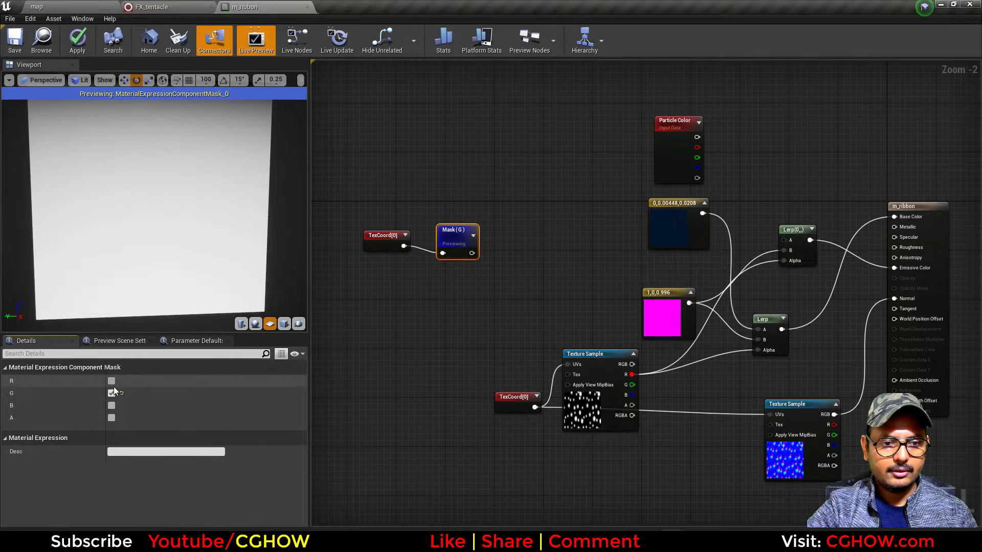
click(112, 393)
- Feed the mask into a Power node, preview it and set its exponent to about 22.62
right_drag(455, 273, 447, 298)
drag(450, 269, 470, 243)
key(e)
click(454, 239)
key(space)
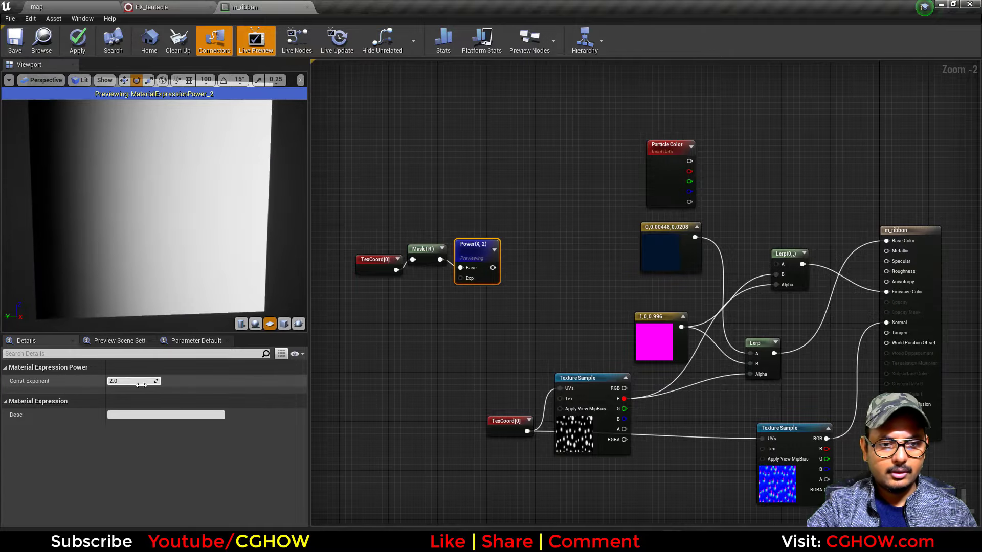
drag(153, 381, 157, 384)
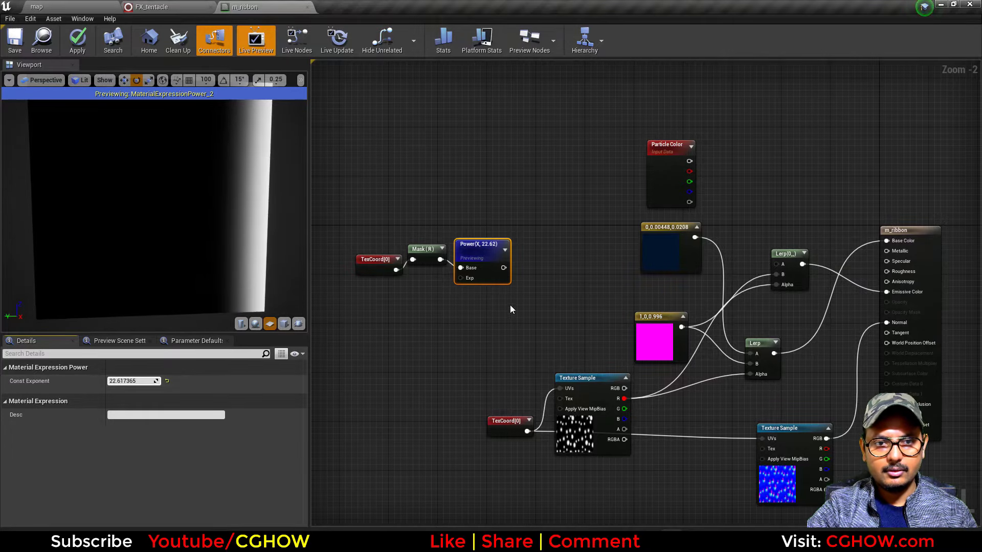
- Multiply the Power output by the magenta color constant and save the material
right_drag(510, 304, 493, 313)
click(510, 264)
drag(487, 278, 516, 278)
drag(665, 340, 746, 329)
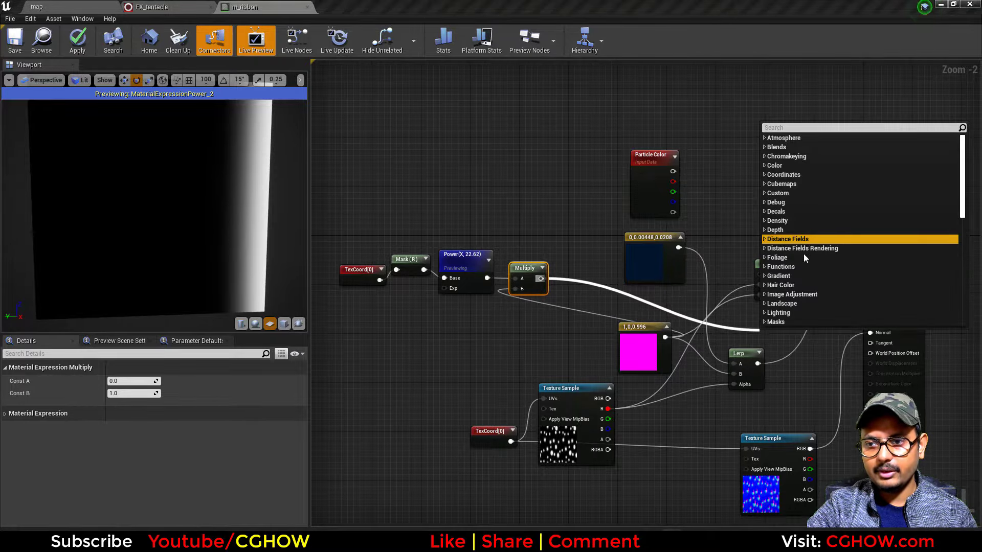
scroll(550, 241, down, 3)
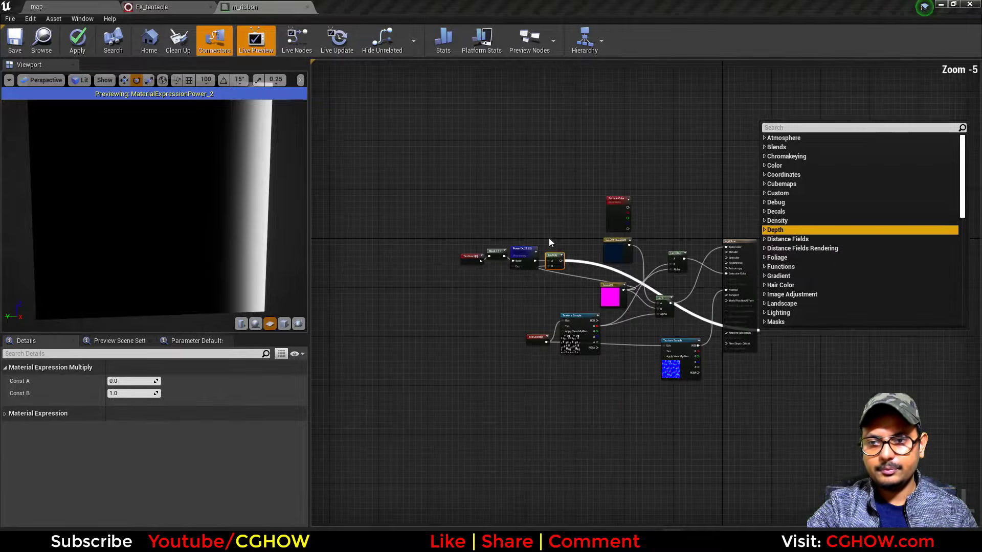
scroll(543, 179, up, 2)
click(15, 41)
- Add the Multiply result to the emissive Lerp, connect the sum to Emissive Color, stop the Power preview and save
right_drag(789, 266, 756, 207)
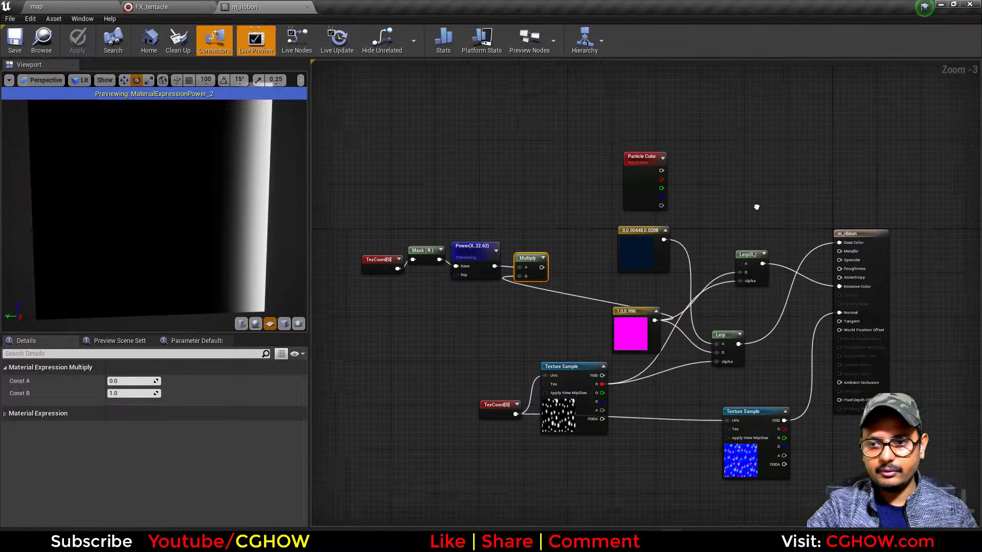
click(763, 214)
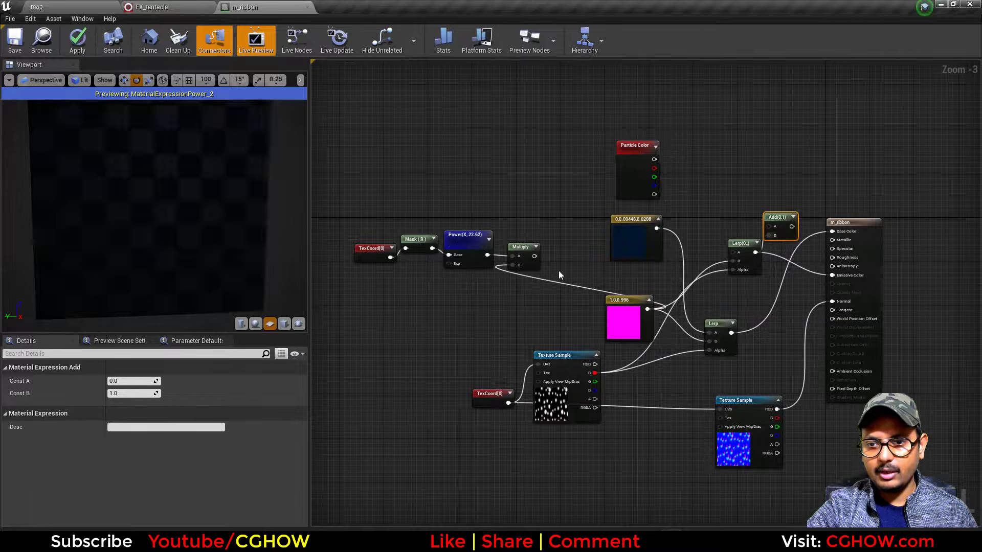
drag(534, 255, 716, 238)
drag(524, 260, 535, 259)
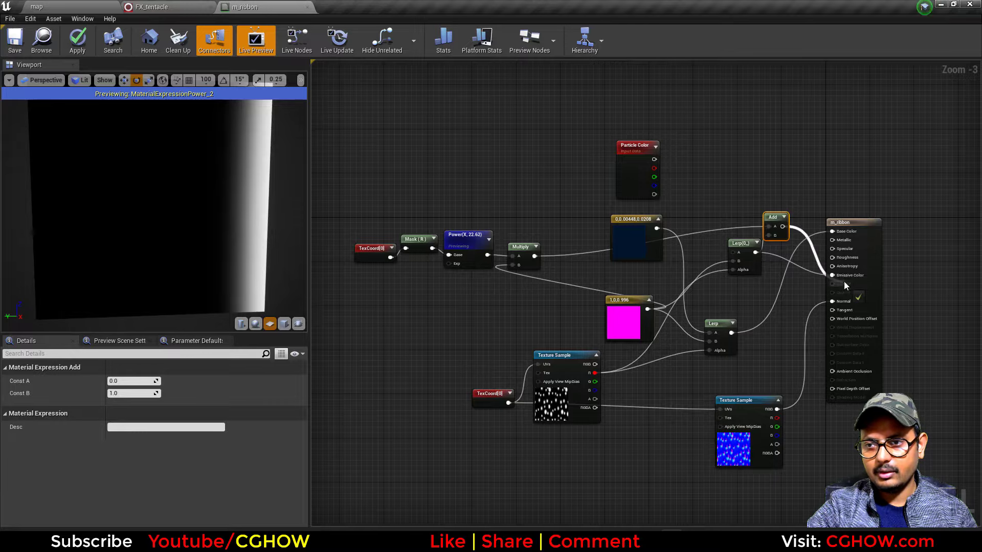
click(465, 236)
key(space)
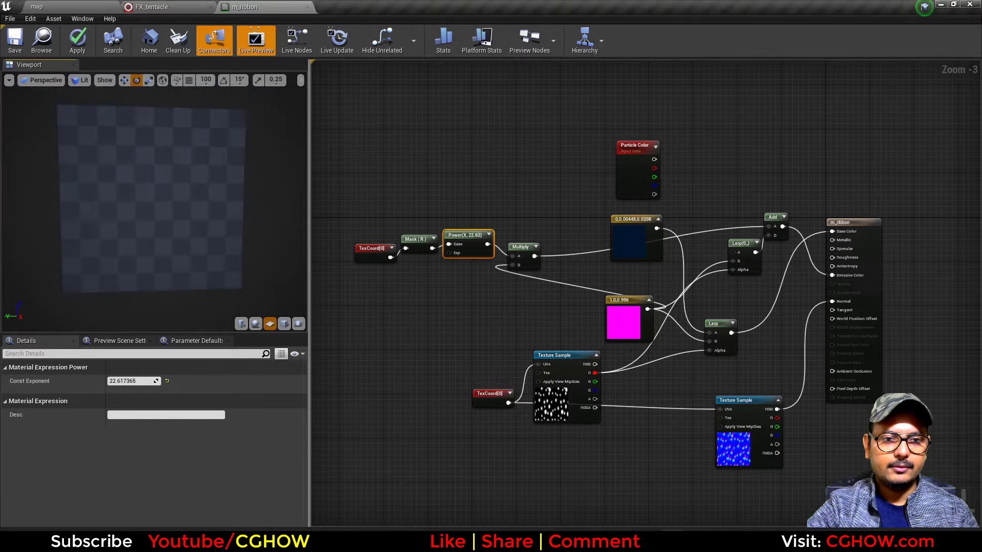
click(9, 43)
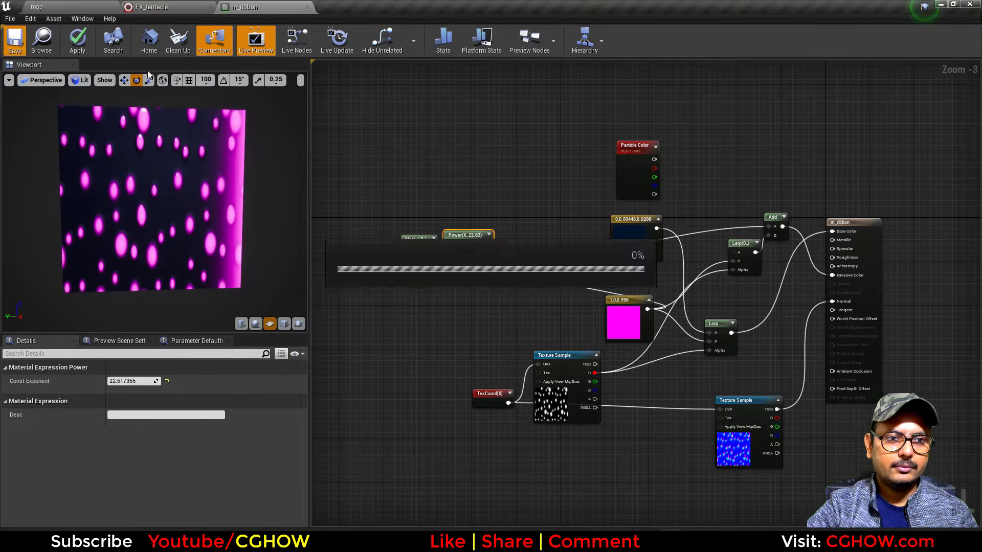
- Examine where the magenta gradient falls along the tentacles in the level and in the FX_tentacle preview
click(57, 5)
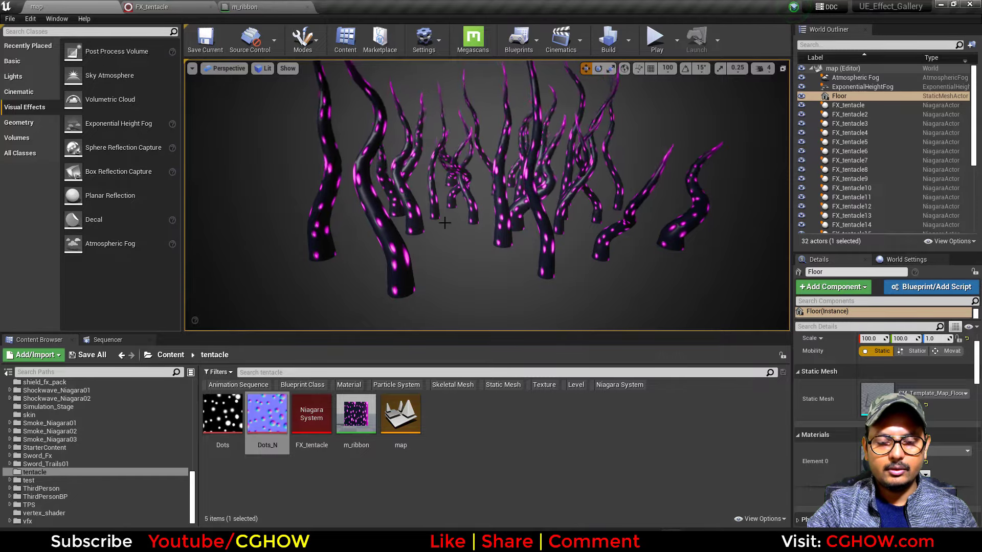
click(168, 6)
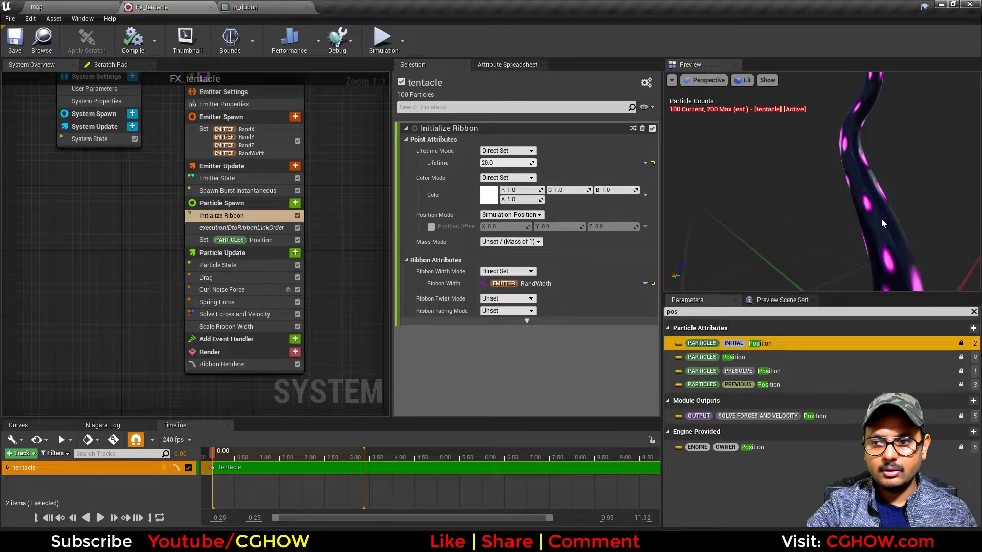
right_drag(882, 224, 882, 184)
drag(882, 184, 930, 184)
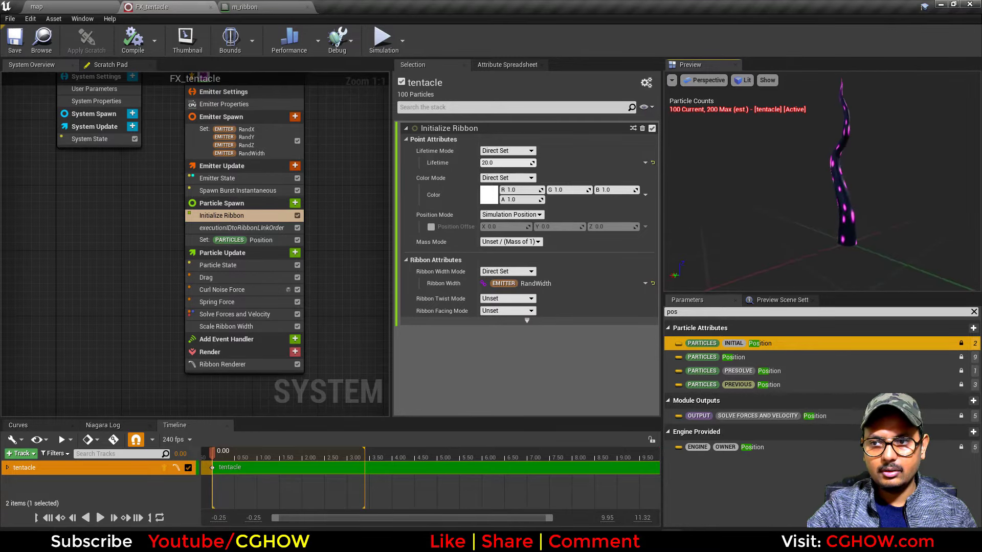
right_drag(754, 256, 753, 220)
drag(705, 219, 754, 219)
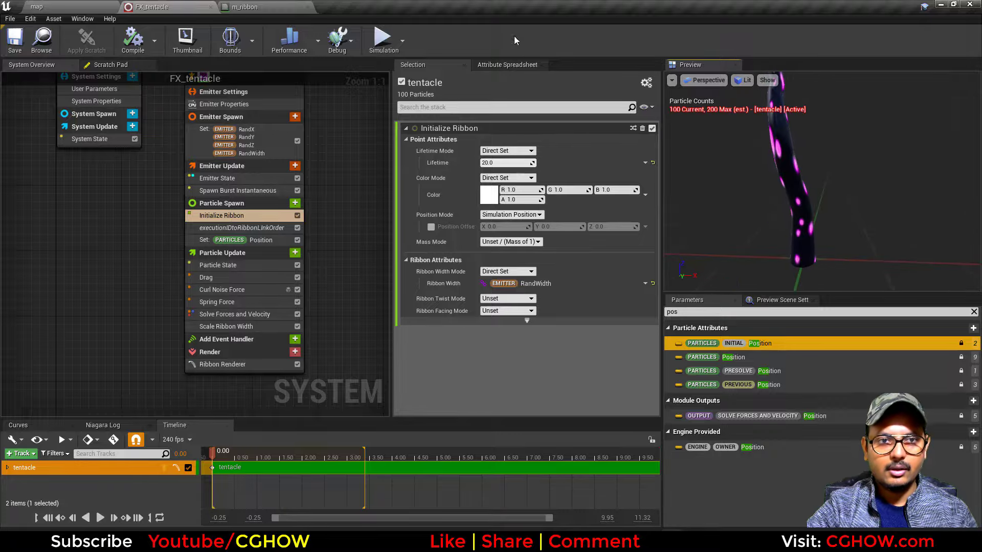
- Switch the m_ribbon component mask from the R to the G channel and save the material
click(252, 7)
scroll(433, 252, up, 1)
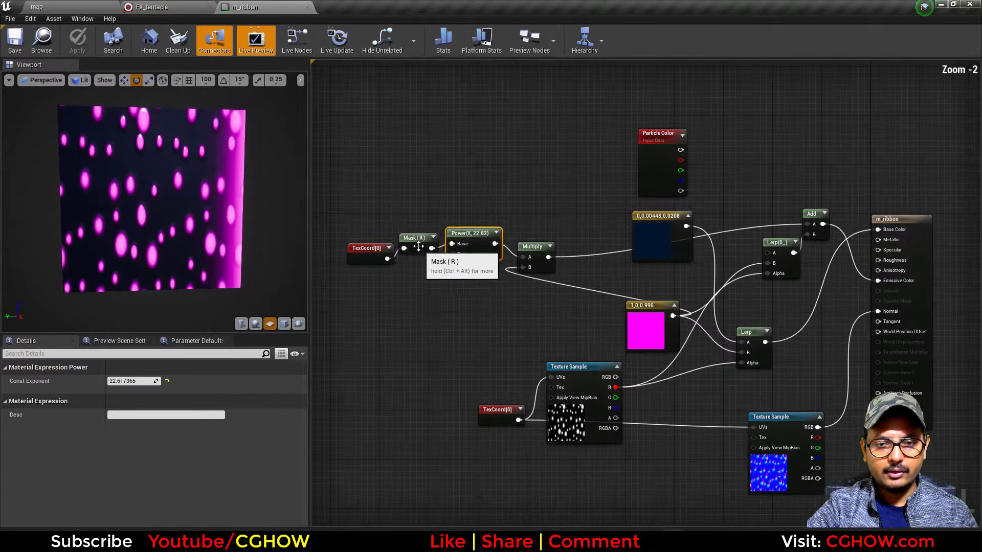
click(416, 245)
click(111, 393)
click(111, 381)
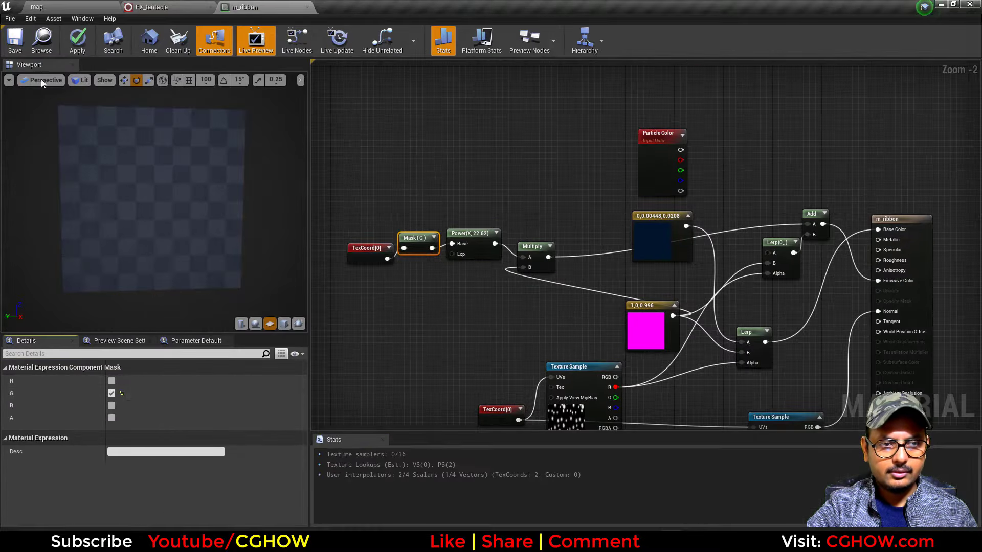
click(24, 45)
- Examine the G-channel gradient on the ribbon from several angles in the FX_tentacle preview
click(170, 6)
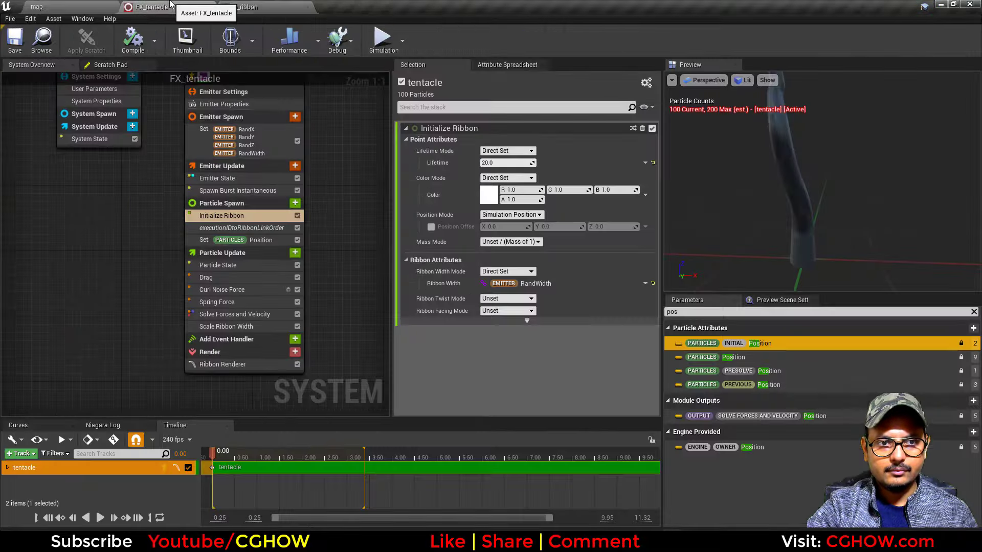
right_drag(854, 223, 854, 192)
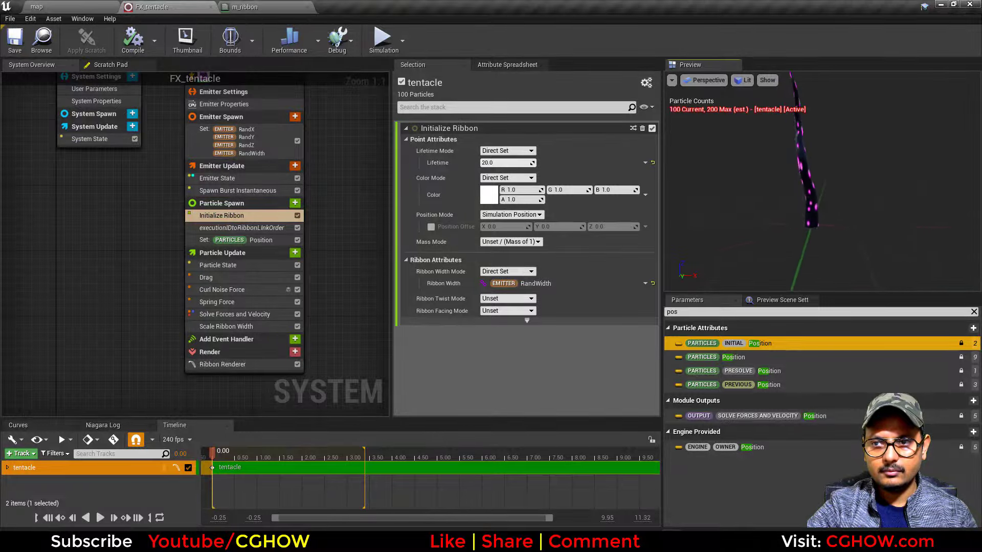
drag(851, 226, 946, 226)
right_drag(854, 204, 854, 179)
middle_drag(854, 195, 854, 215)
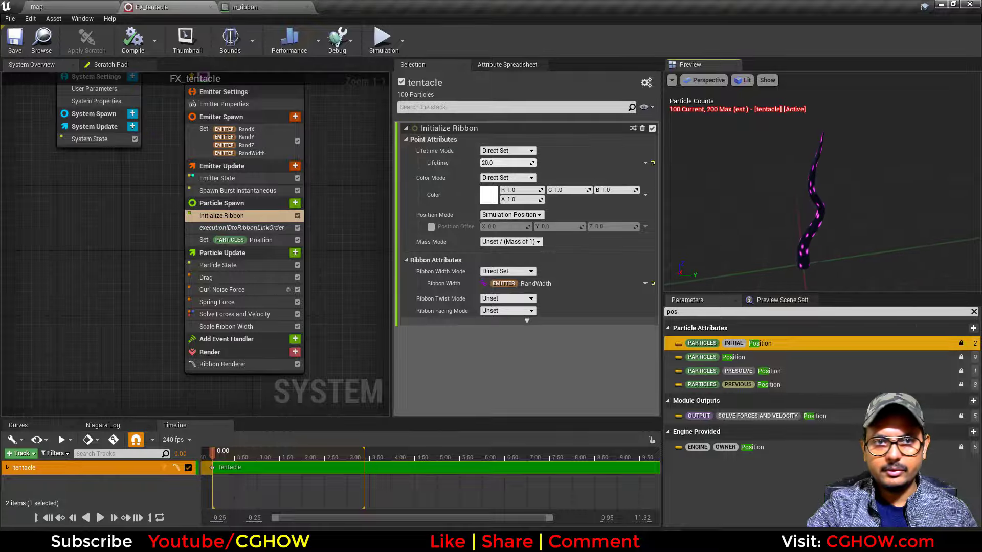
- Bypass the Power node by connecting the G mask directly to the Multiply node's A input, and save the material
click(261, 5)
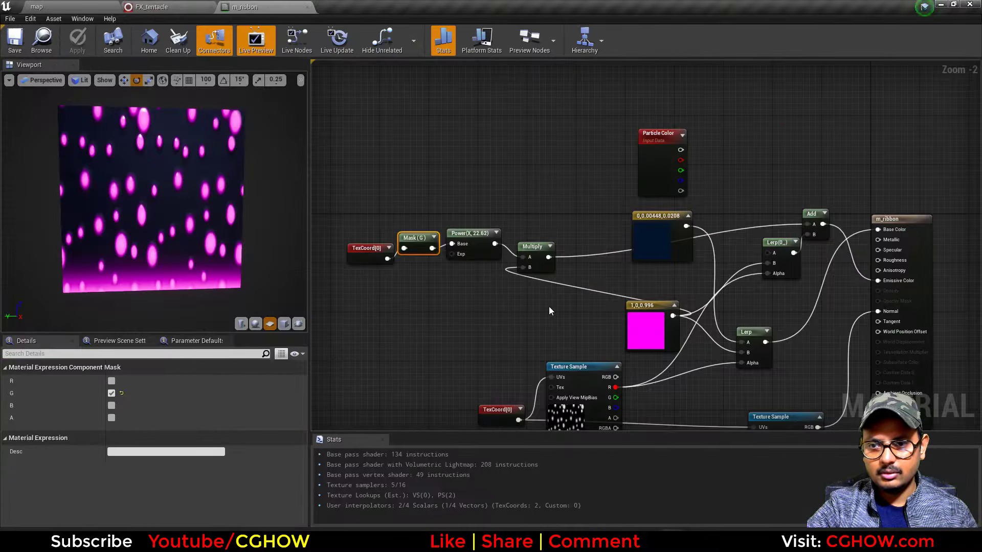
scroll(409, 215, up, 3)
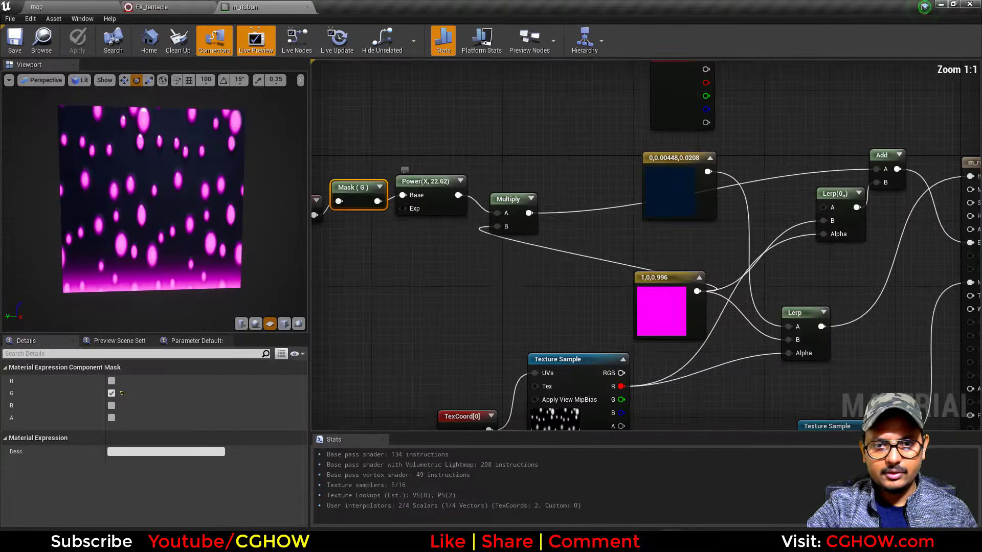
drag(375, 201, 502, 211)
scroll(436, 265, down, 3)
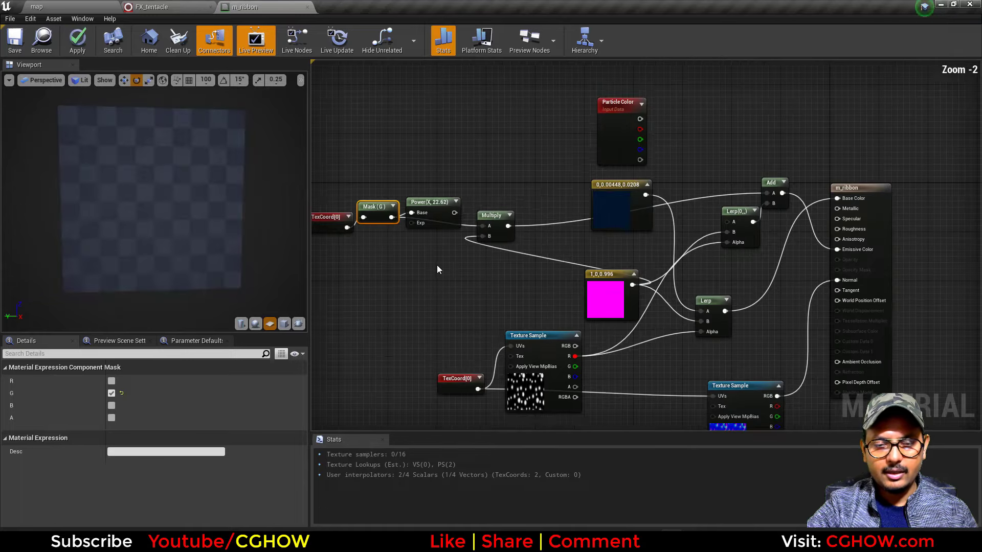
click(15, 44)
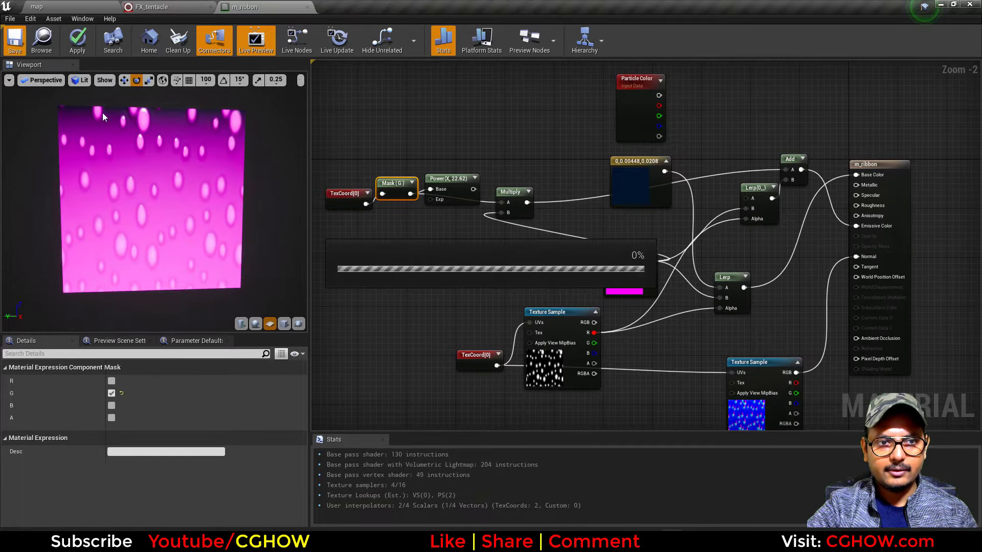
- Examine the unpowered gradient on the tentacle in the FX_tentacle preview and return to the m_ribbon material
click(184, 5)
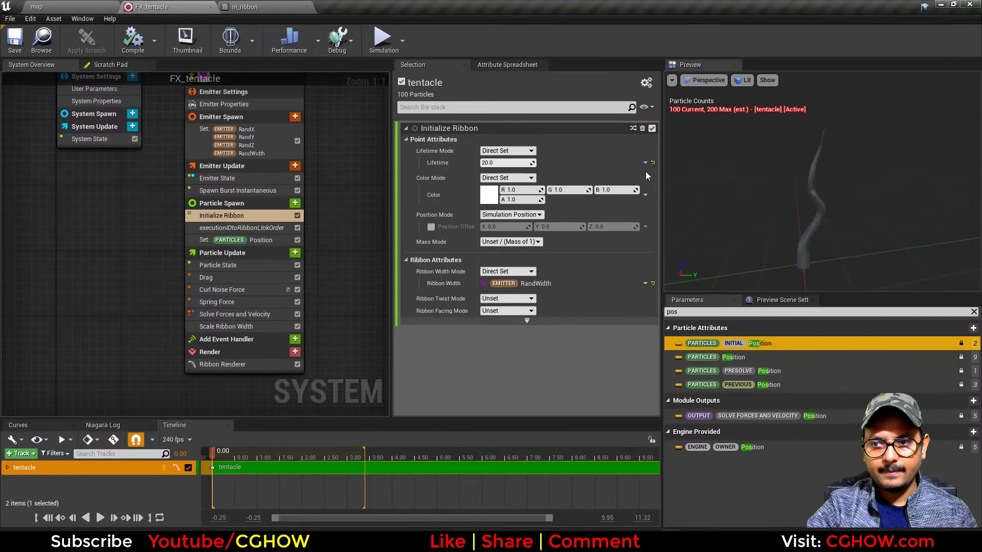
mouse_move(870, 195)
mouse_down()
mouse_move(767, 194)
mouse_move(900, 194)
mouse_move(813, 195)
mouse_move(859, 195)
mouse_up()
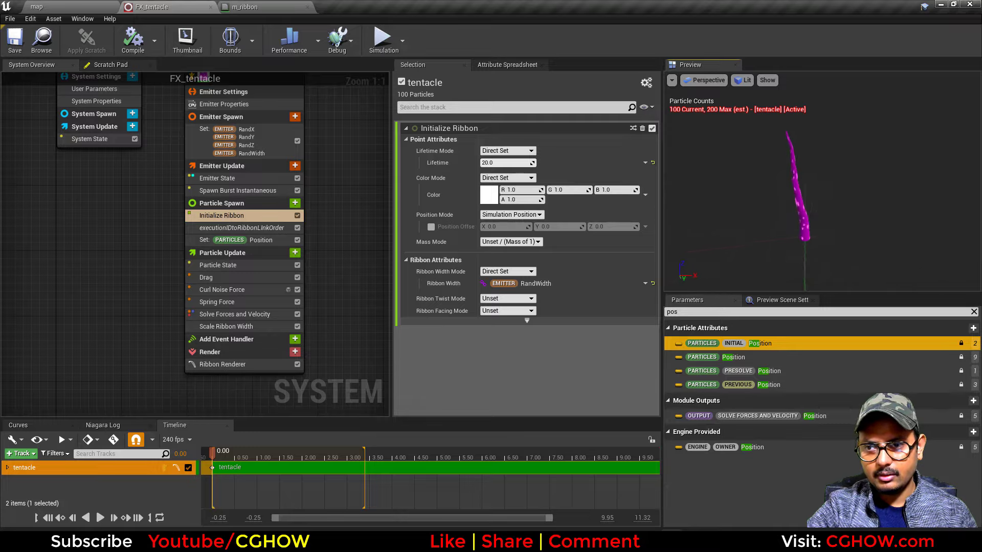
click(275, 6)
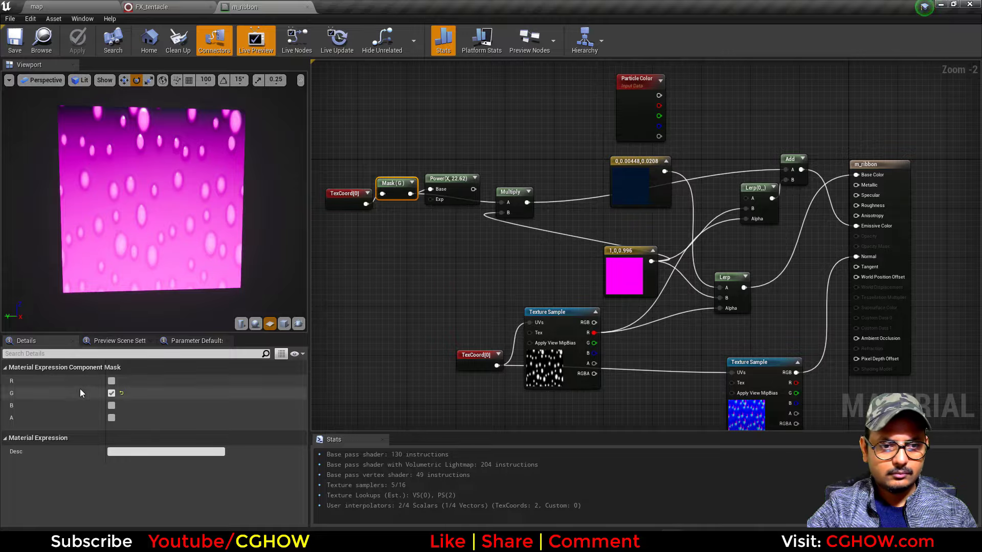
- Switch the m_ribbon component mask back to the R channel and route it through the Power node into Multiply's A input
click(111, 381)
click(112, 393)
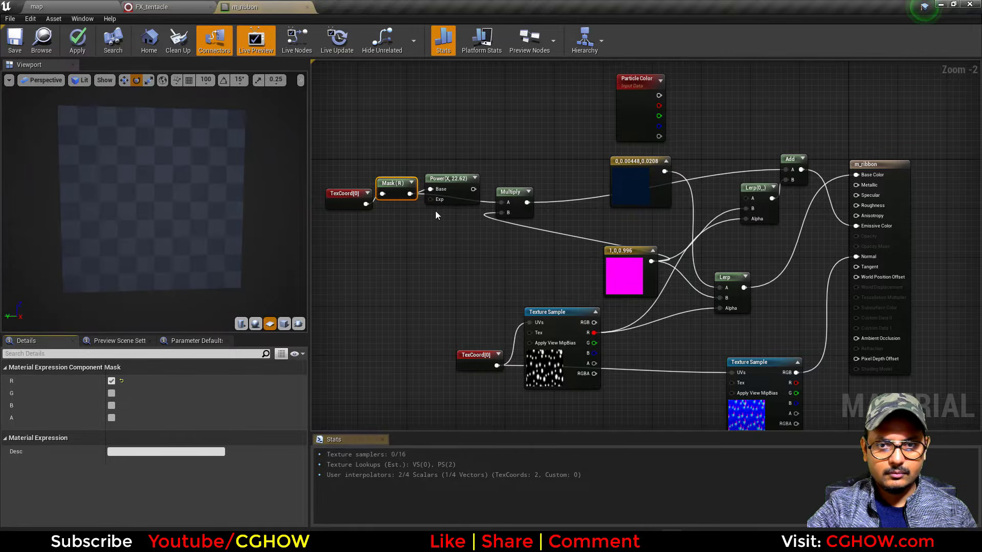
click(461, 195)
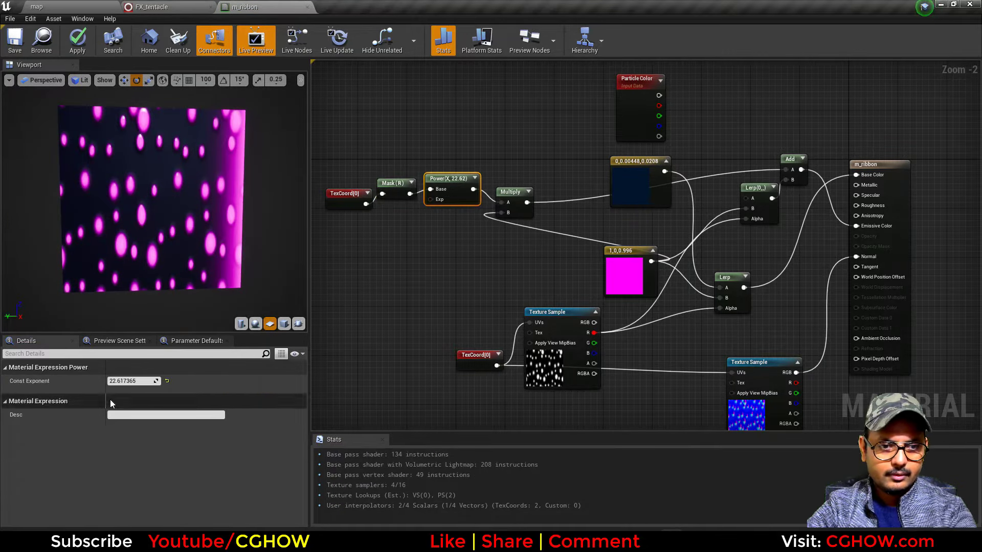
- Try a Power node exponent of 10, settle on 5, save m_ribbon and return to the FX_tentacle system
click(130, 381)
text(10)
key(Return)
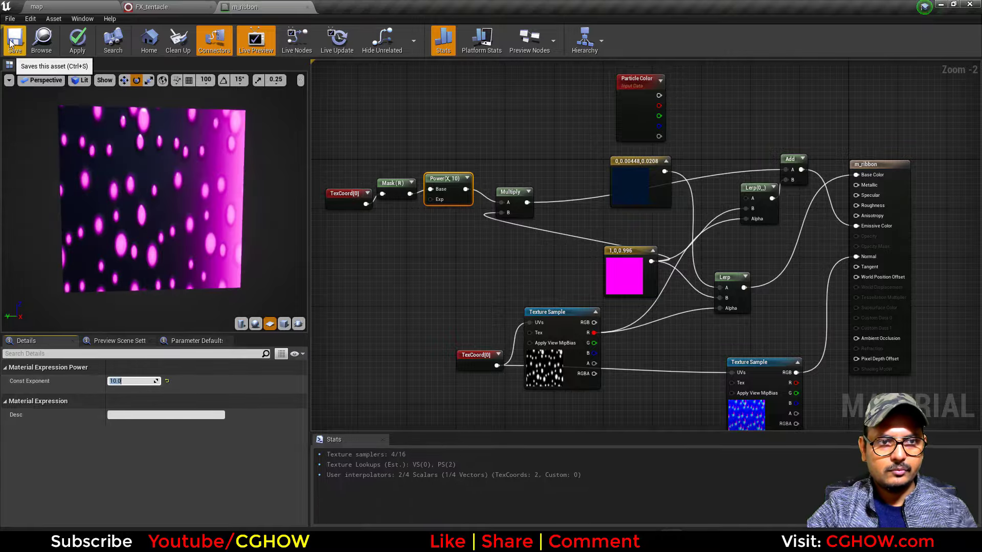
text(5)
key(Return)
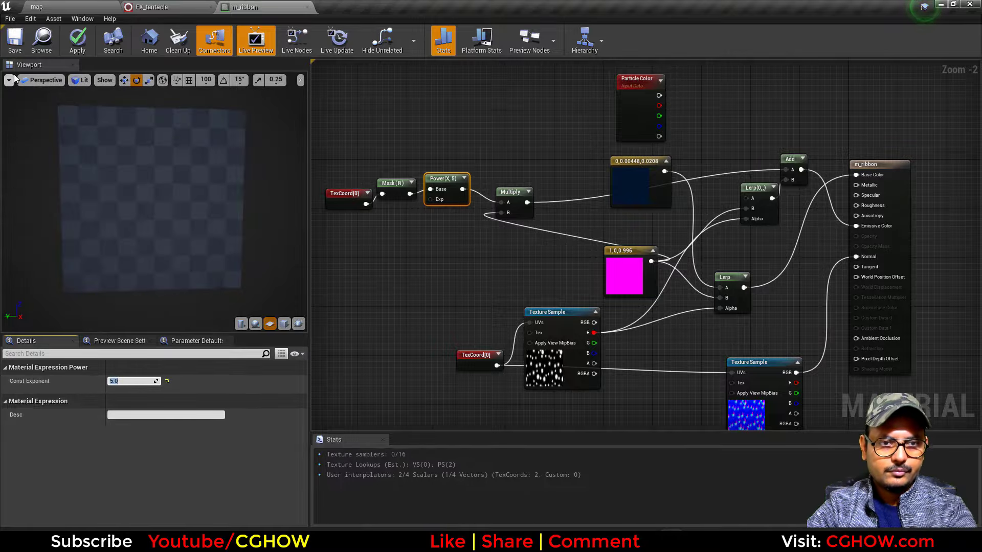
click(15, 40)
click(165, 4)
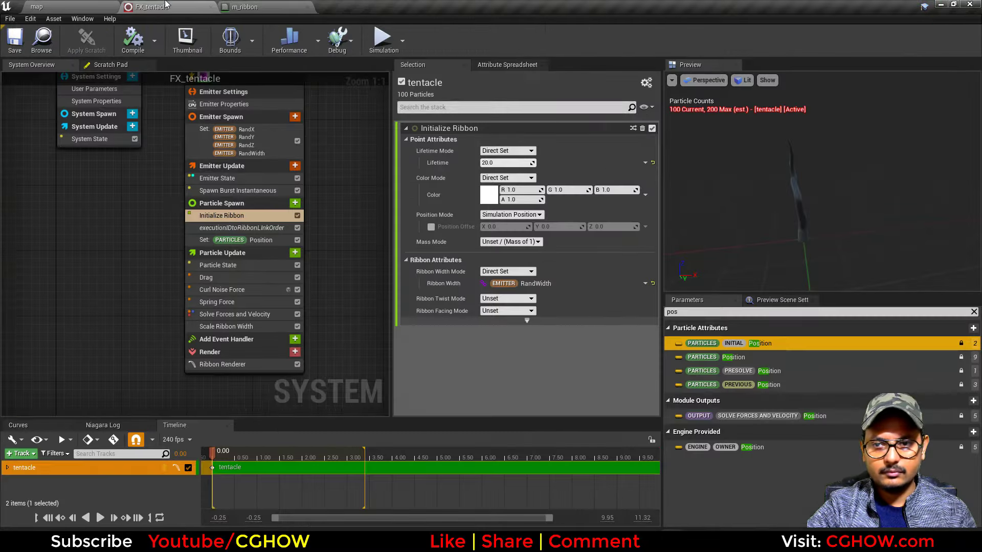
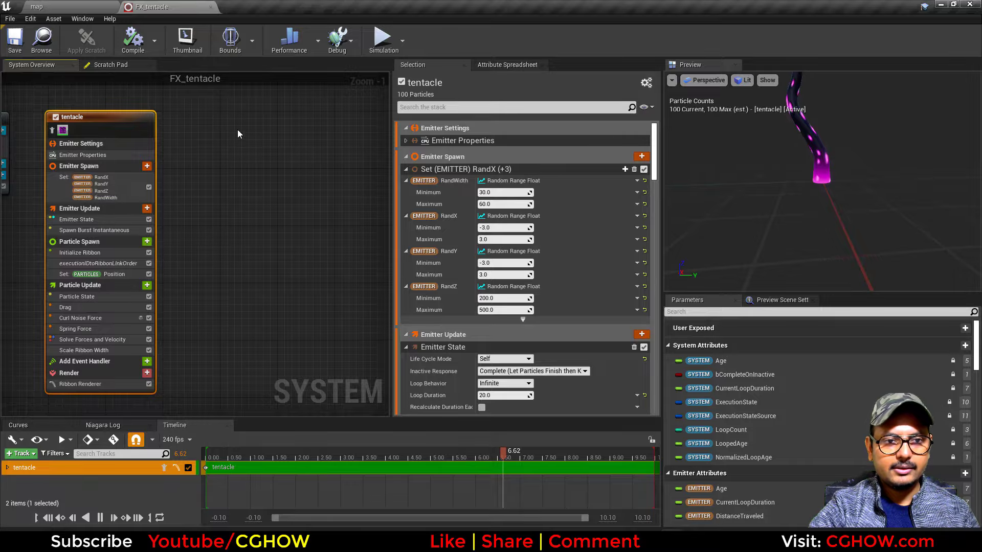
- Duplicate the tentacle emitter, place the copy beside the original and rename it energy
key(ctrl+v)
drag(256, 140, 218, 119)
double_click(218, 119)
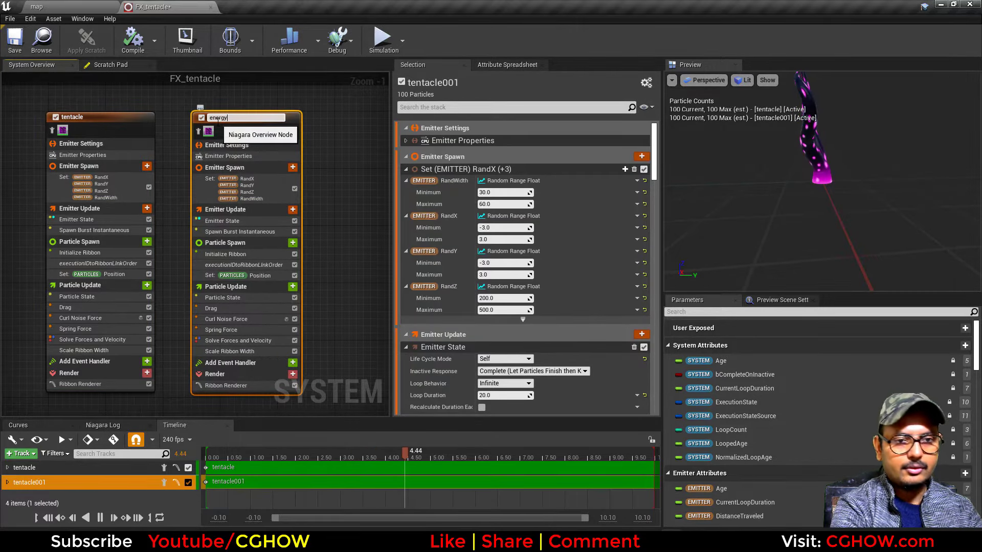
key(Return)
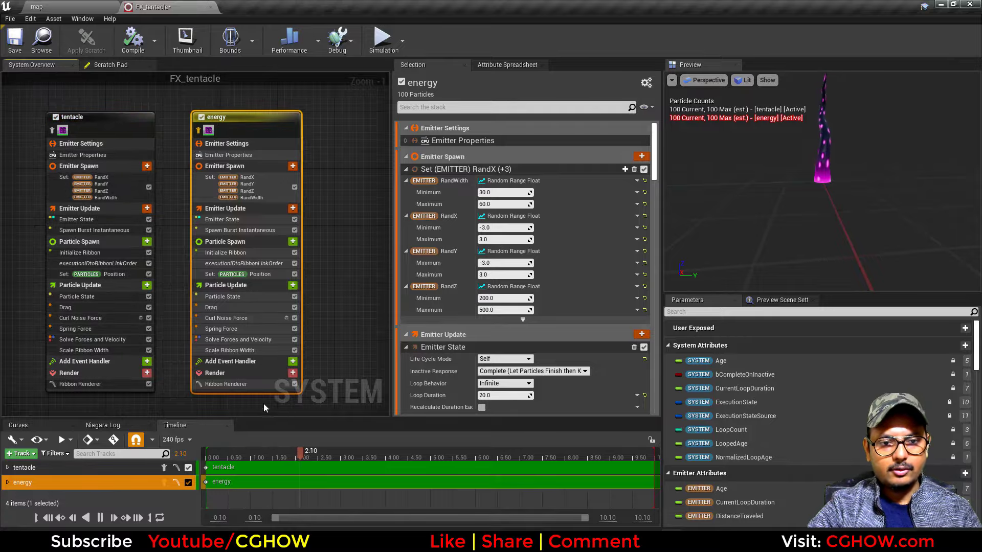
- Replace the energy emitter's Ribbon Renderer with a Sprite Renderer that uses the m_energy material
key(Delete)
click(293, 373)
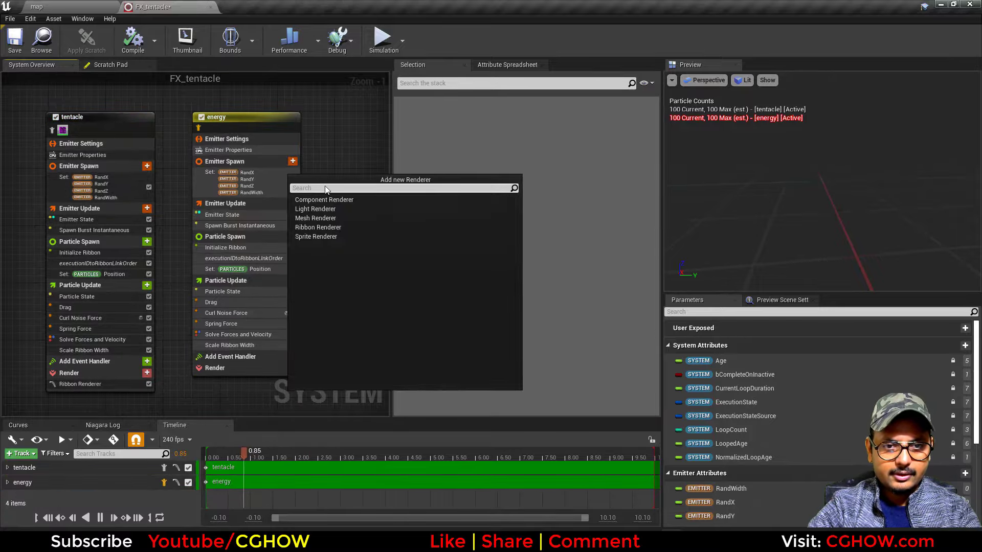
click(307, 236)
click(31, 6)
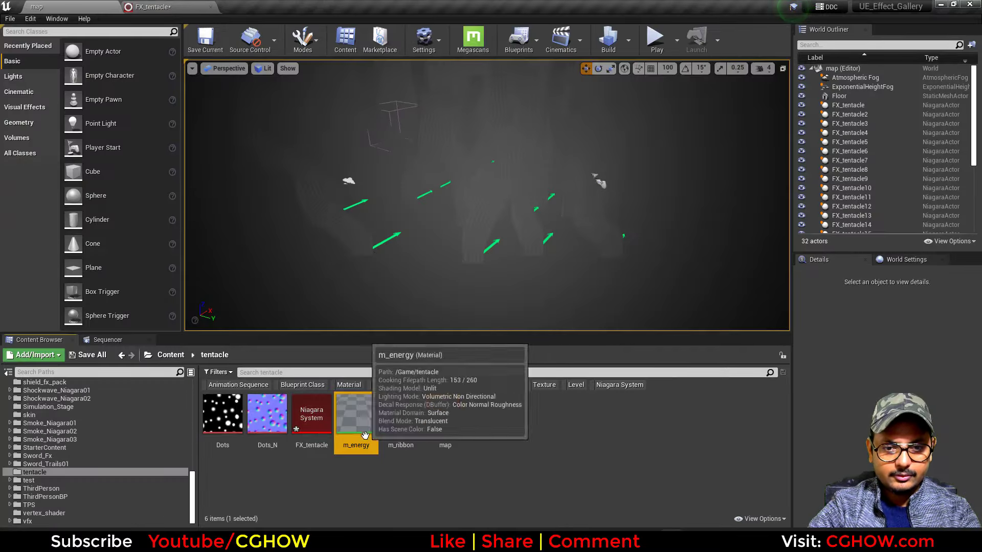
click(134, 7)
click(245, 383)
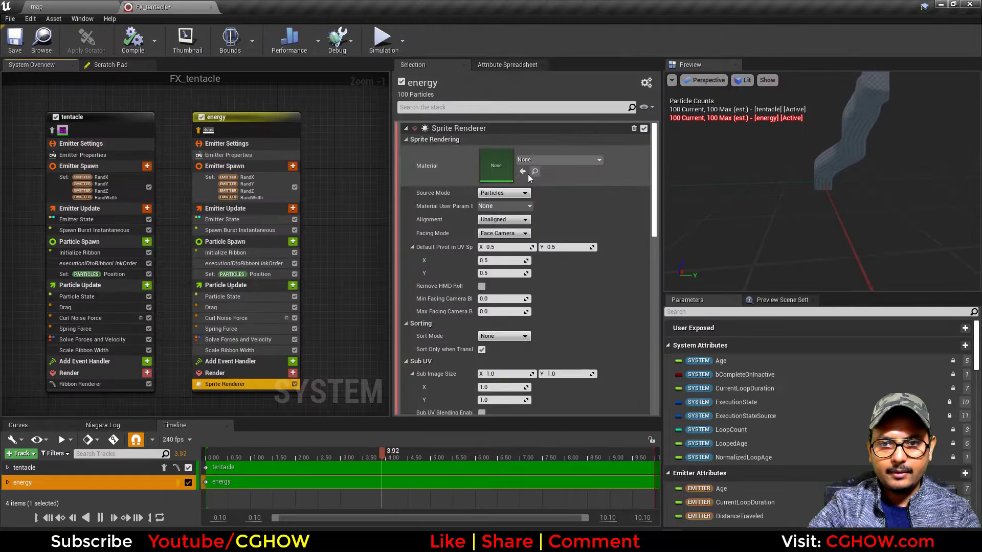
- Delete Scale Ribbon Width and Spring Force from the energy emitter and disable its Curl Noise Force
click(224, 351)
key(Delete)
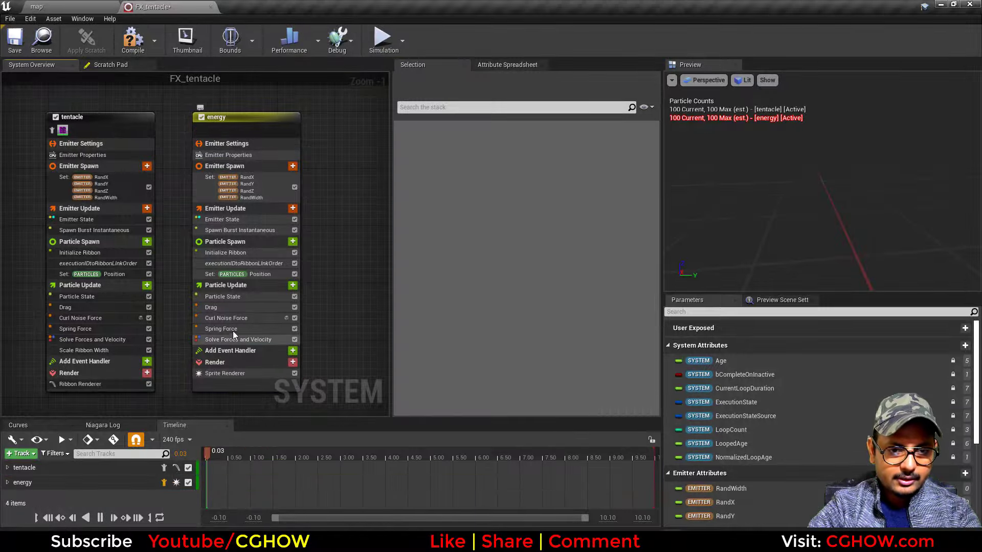
click(238, 328)
key(Delete)
click(249, 320)
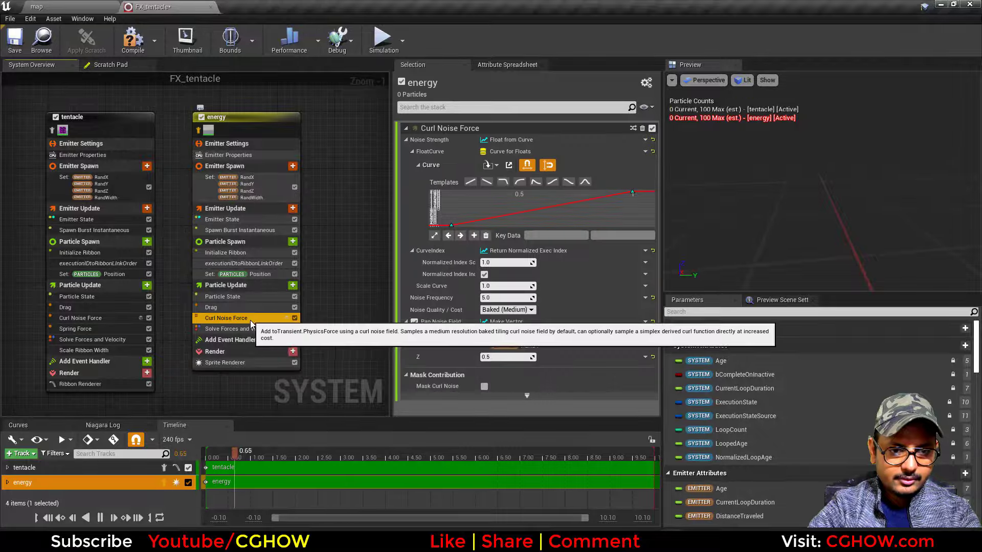
click(295, 318)
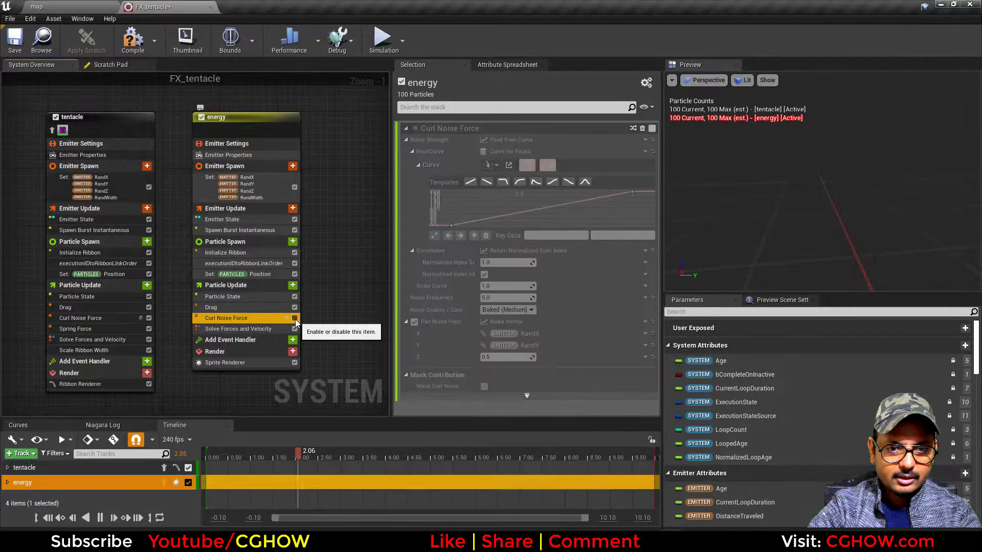
- Delete the energy emitter's particle Position setter, executionIDtoRibbonLinkOrder module and random emitter variables (RandX, RandY, RandZ, RandWidth)
click(234, 309)
click(275, 275)
key(Delete)
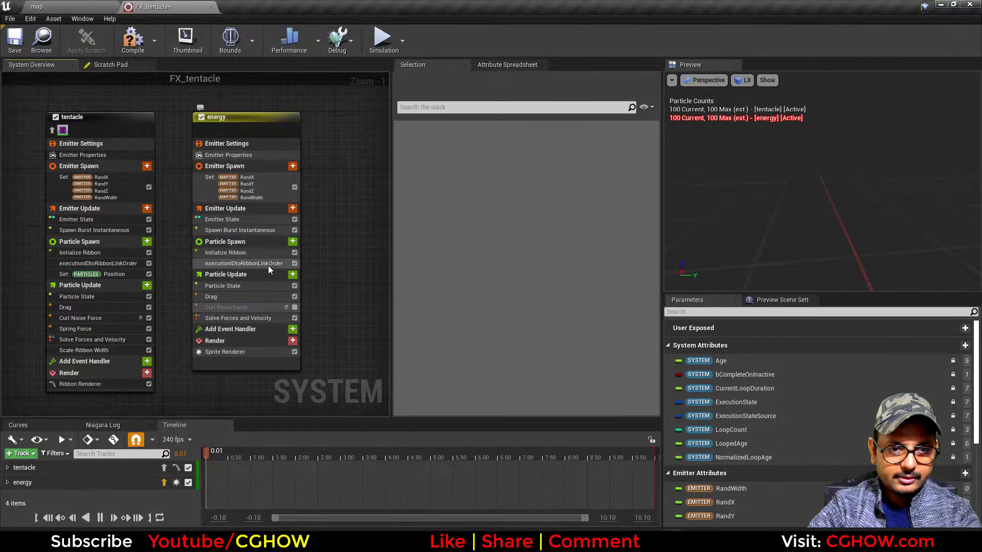
click(267, 265)
key(Delete)
click(257, 179)
key(Delete)
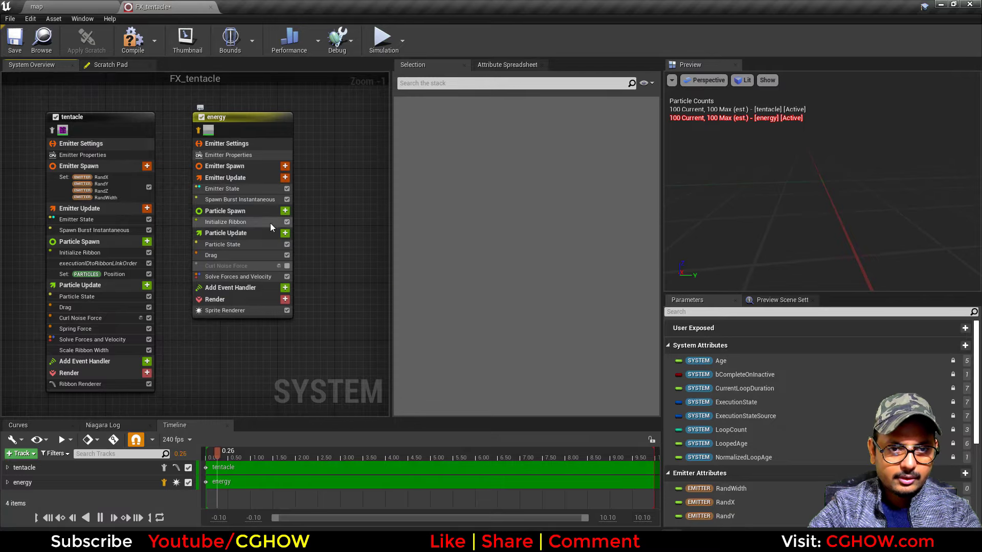
- Replace Spawn Burst Instantaneous in the energy emitter with a Spawn Rate of 20
click(245, 200)
key(Delete)
click(285, 178)
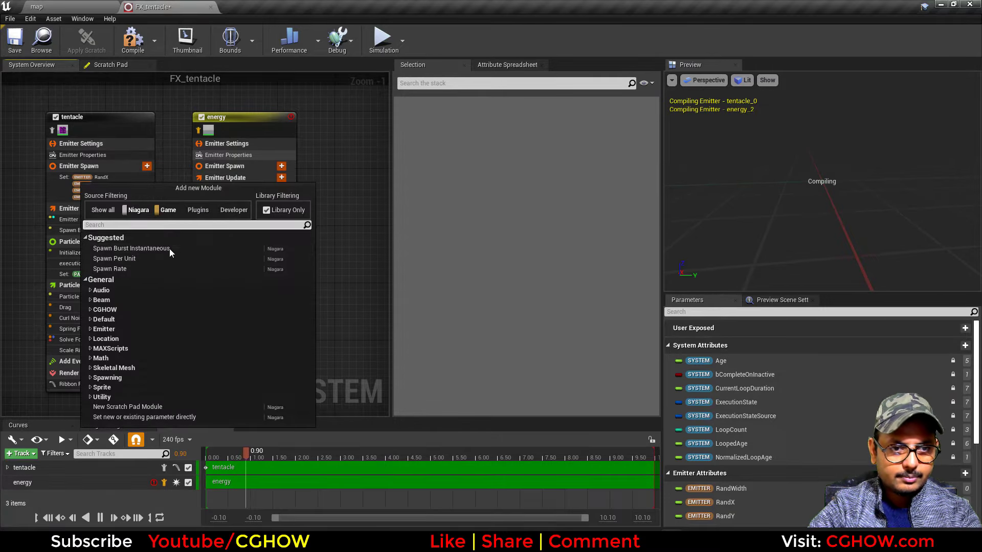
click(129, 269)
click(495, 143)
text(35)
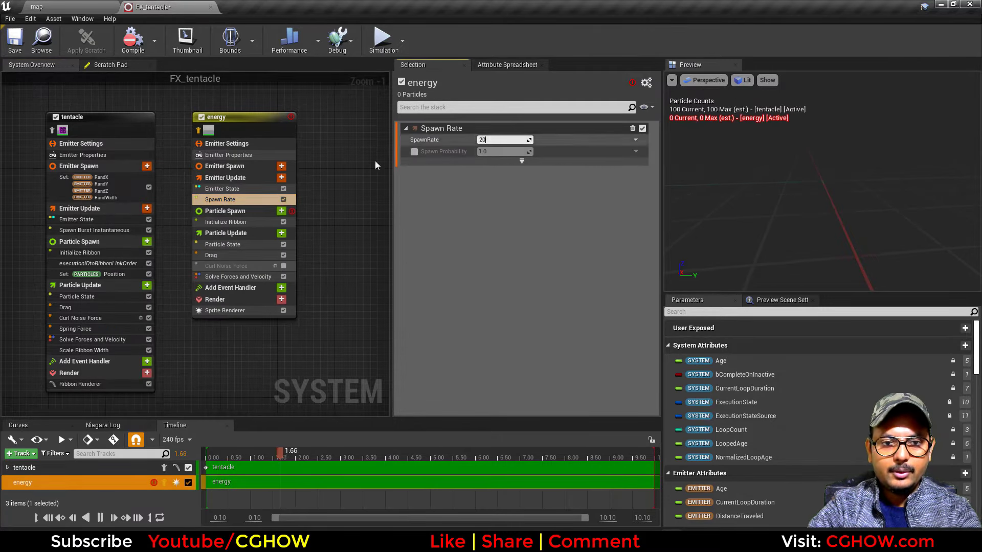
key(Return)
- Replace Initialize Ribbon with Initialize Particle in the energy emitter's Particle Spawn group
click(254, 220)
key(Delete)
click(282, 211)
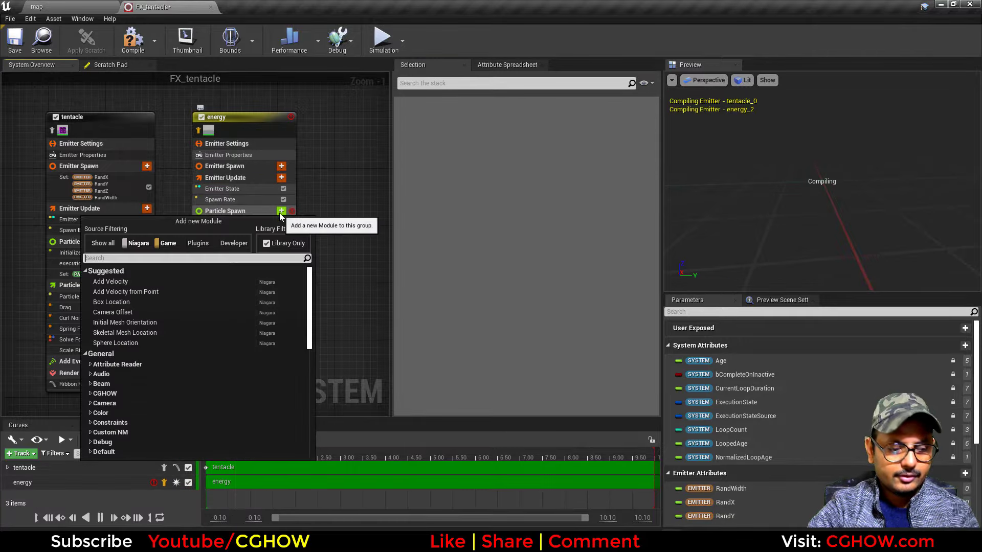
text(ini)
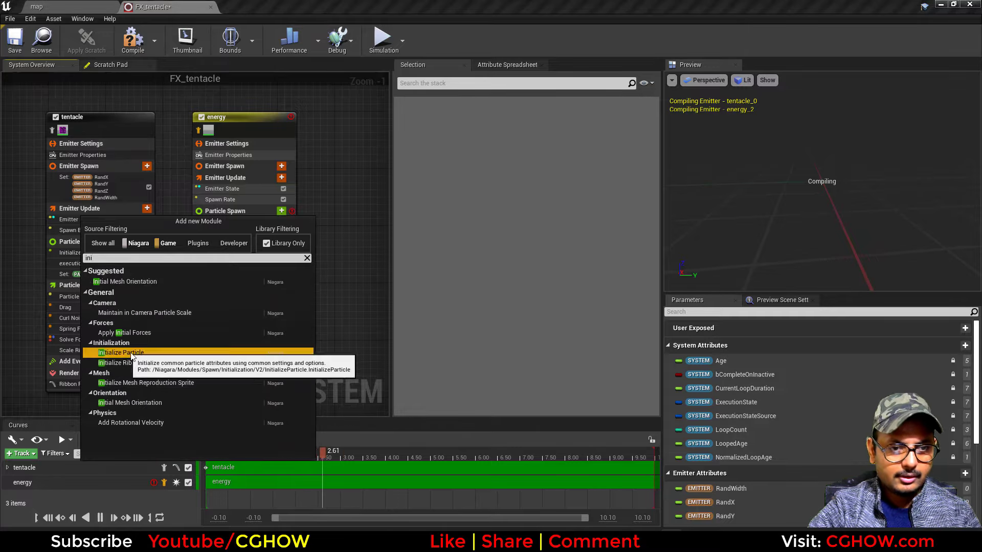
click(120, 353)
- Add a Cylinder Location module to the energy emitter's Particle Spawn group with a cylinder height of 0
scroll(317, 209, up, 1)
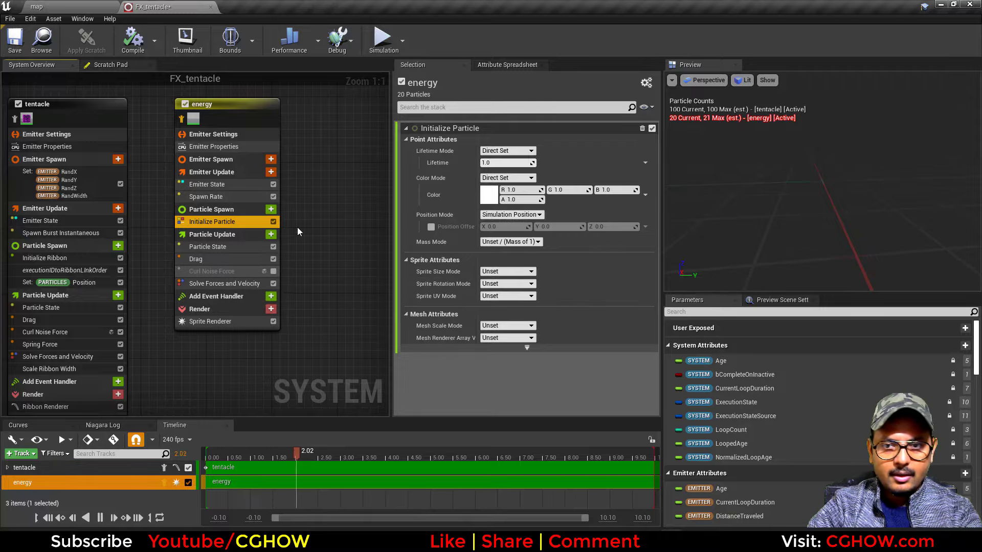
right_drag(288, 240, 292, 272)
click(275, 241)
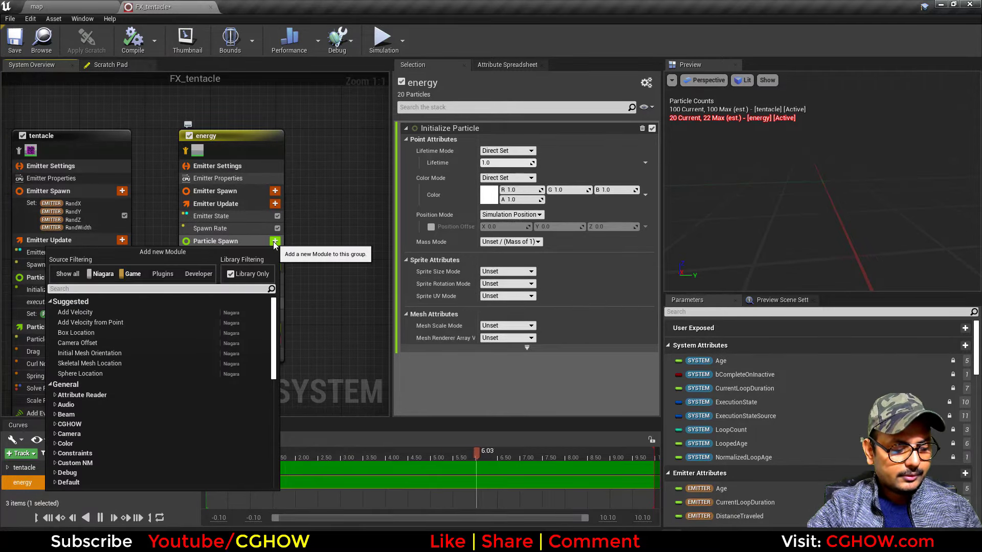
text(cy)
click(135, 321)
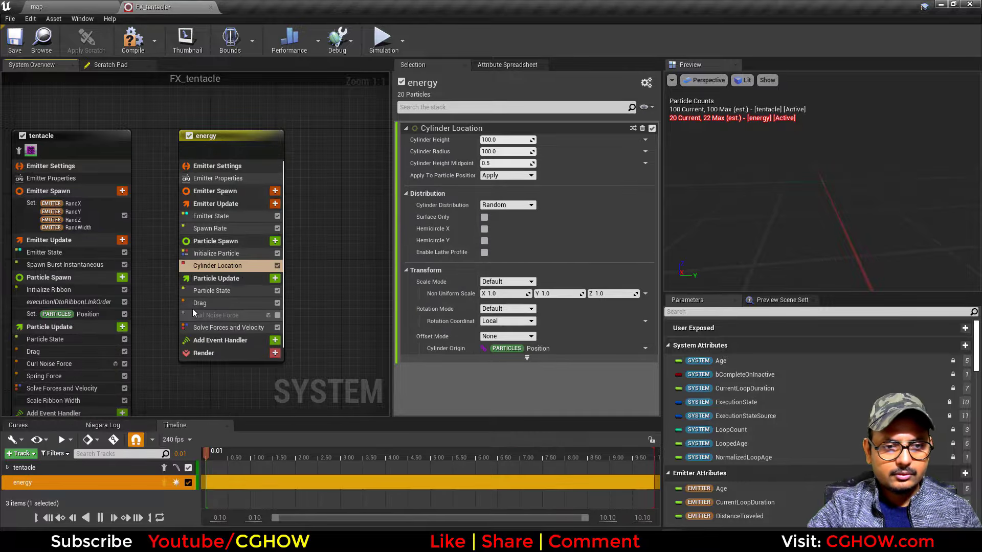
click(499, 151)
text(0)
key(Return)
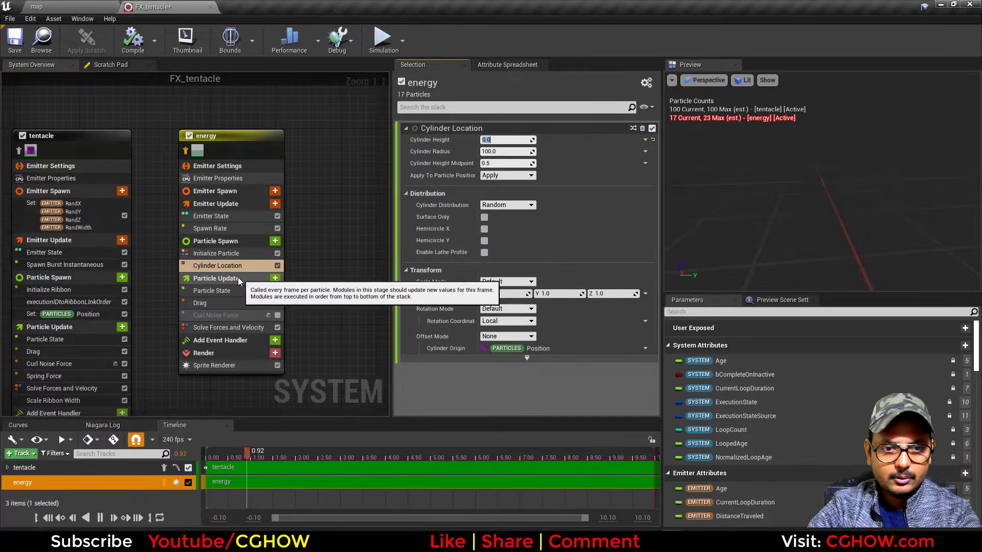
- Add a velocity of Z 100 to the energy particles and give them a uniform sprite size of 100
click(275, 241)
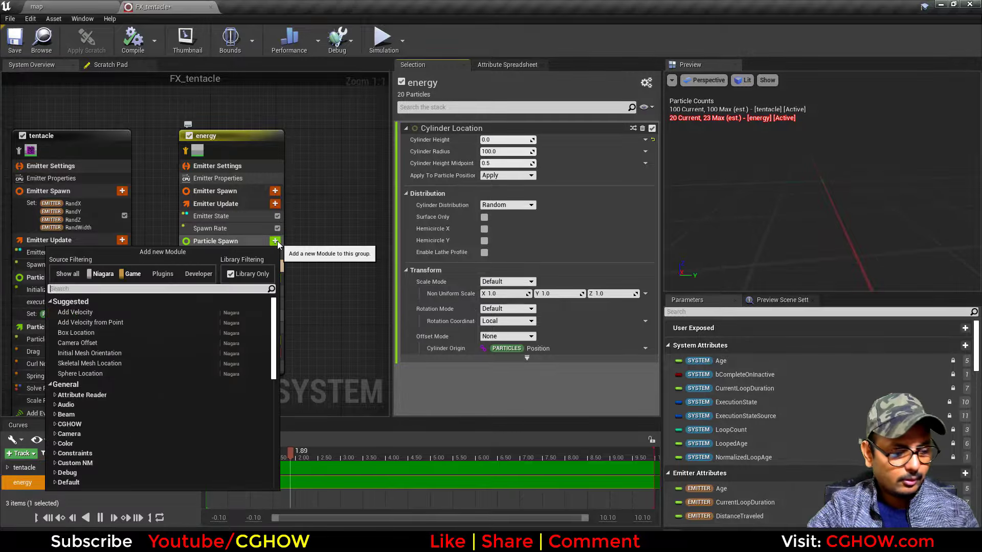
click(100, 312)
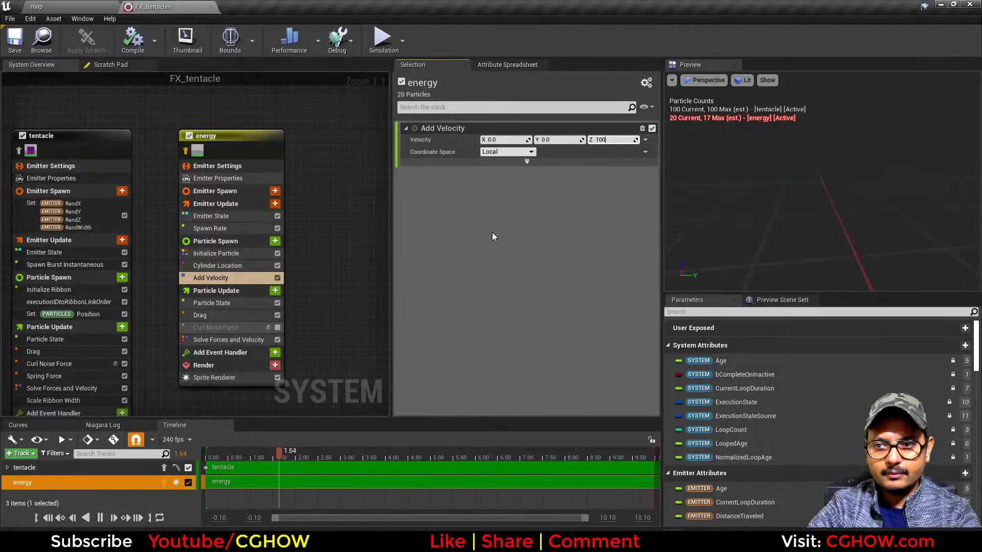
click(225, 254)
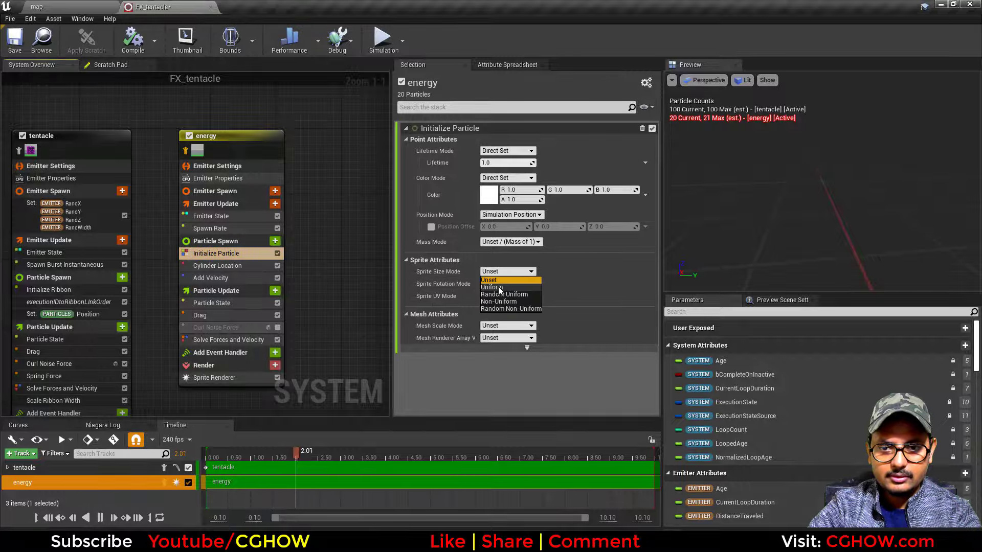
click(505, 283)
text(100)
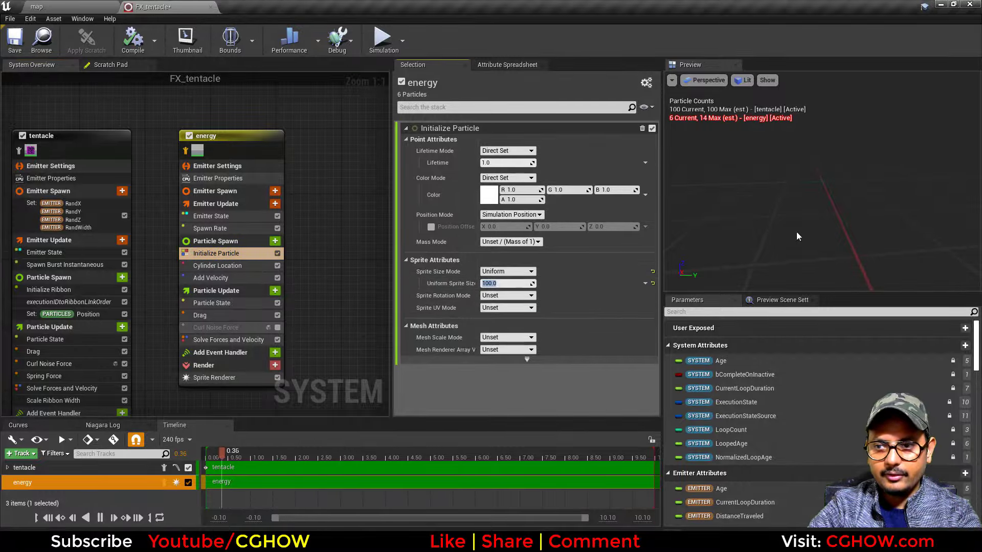
- Add a Dynamic Material Parameters module to the energy emitter's Particle Update group
click(275, 291)
text(dyn)
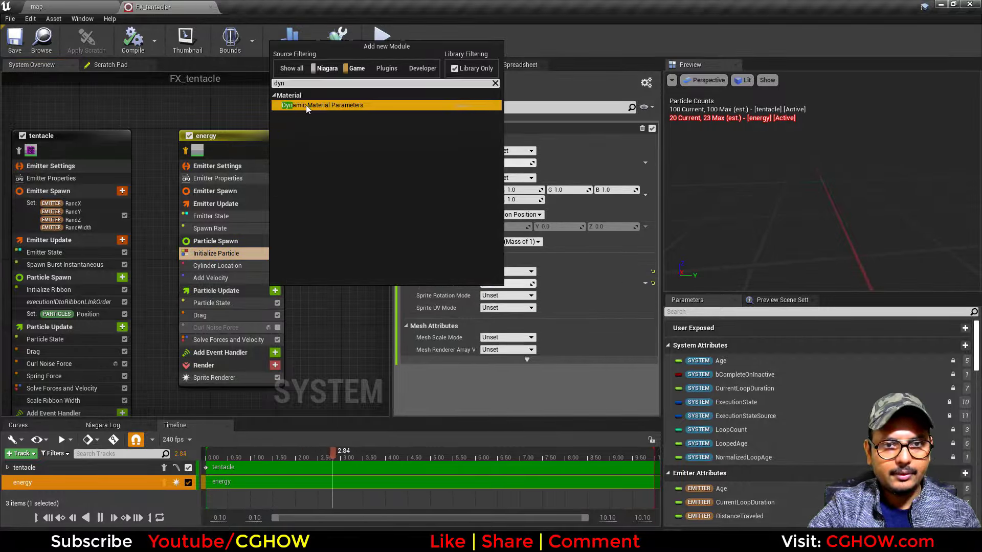
click(307, 106)
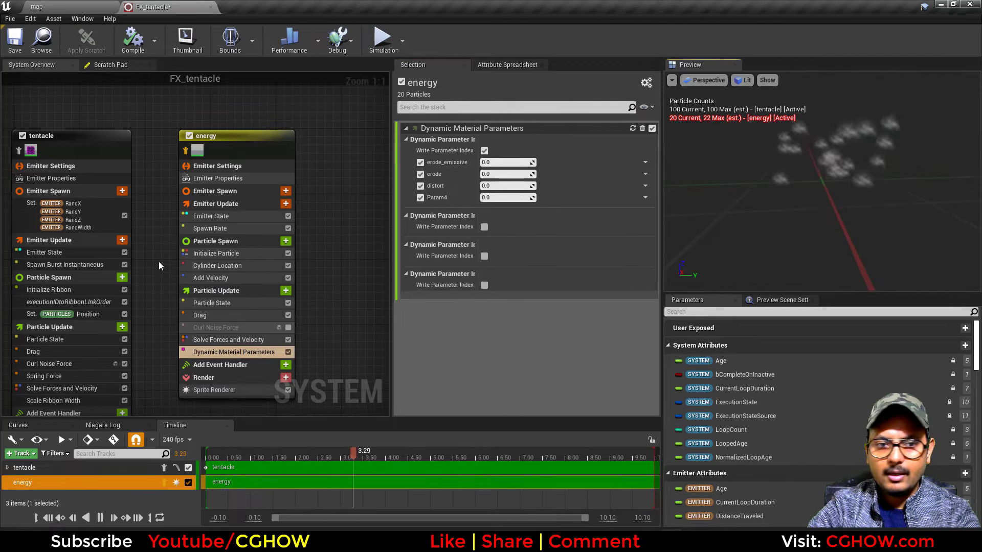
- Set the energy emitter's Initialize Particle color to magenta (R 0.959502, G 0, B 1) with an alpha of 20
click(214, 253)
click(489, 195)
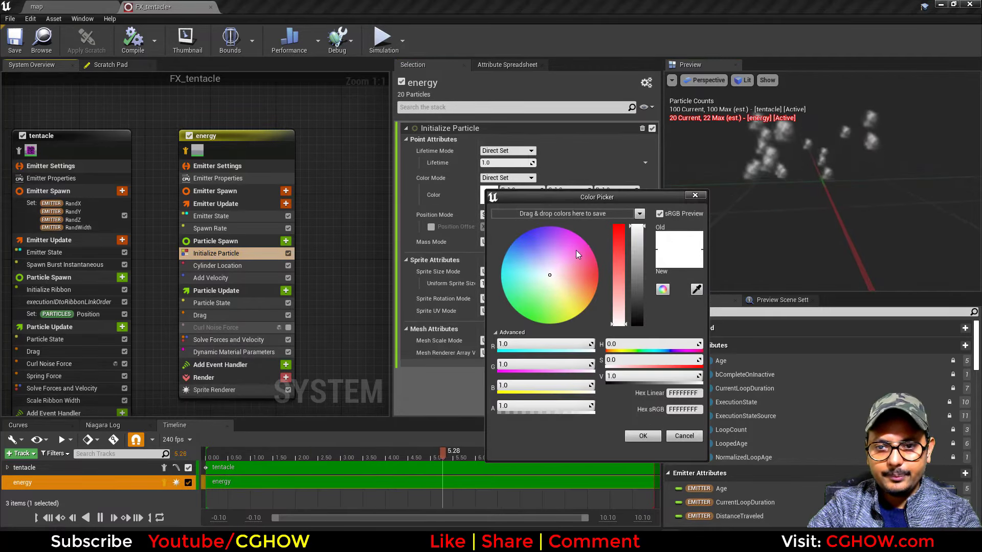
drag(576, 250, 580, 219)
click(642, 436)
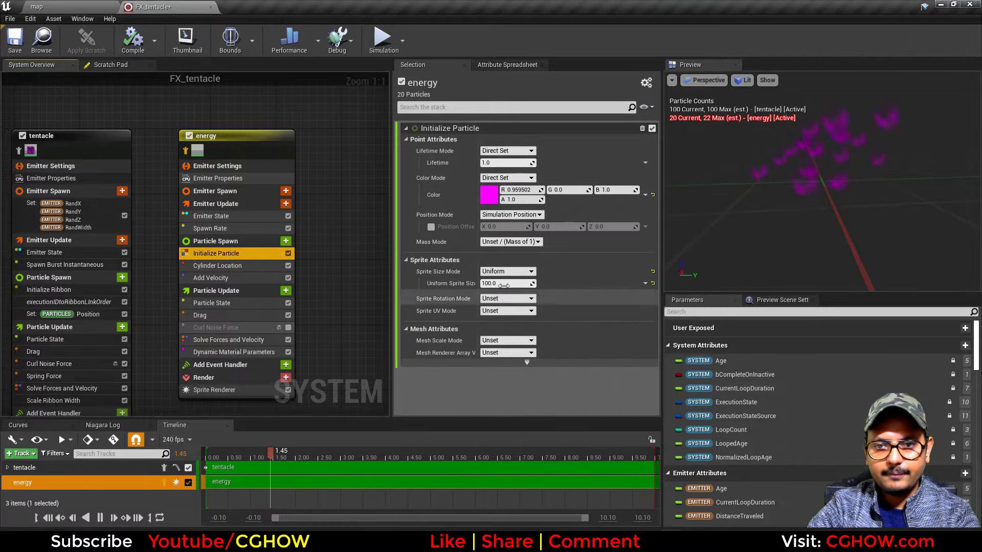
text(10)
key(Return)
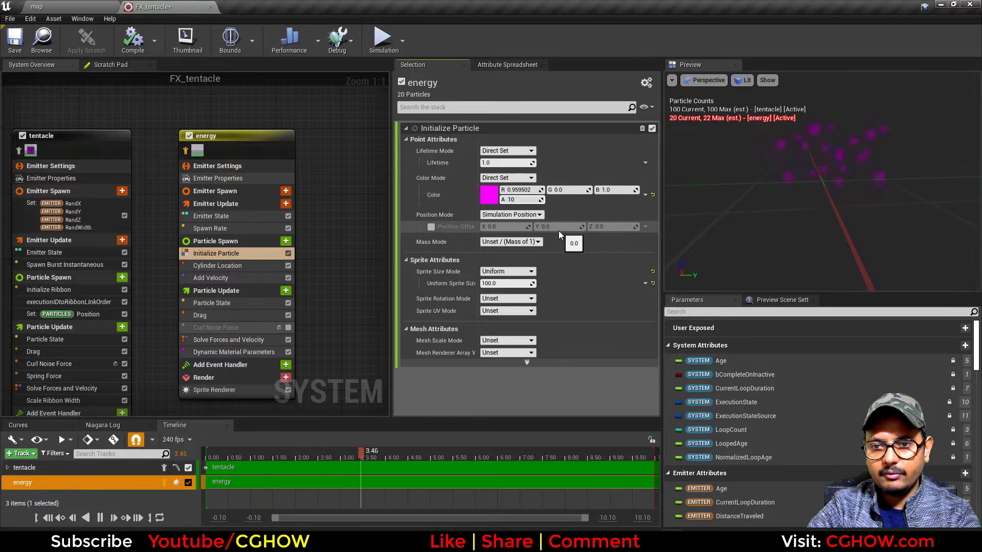
text(20)
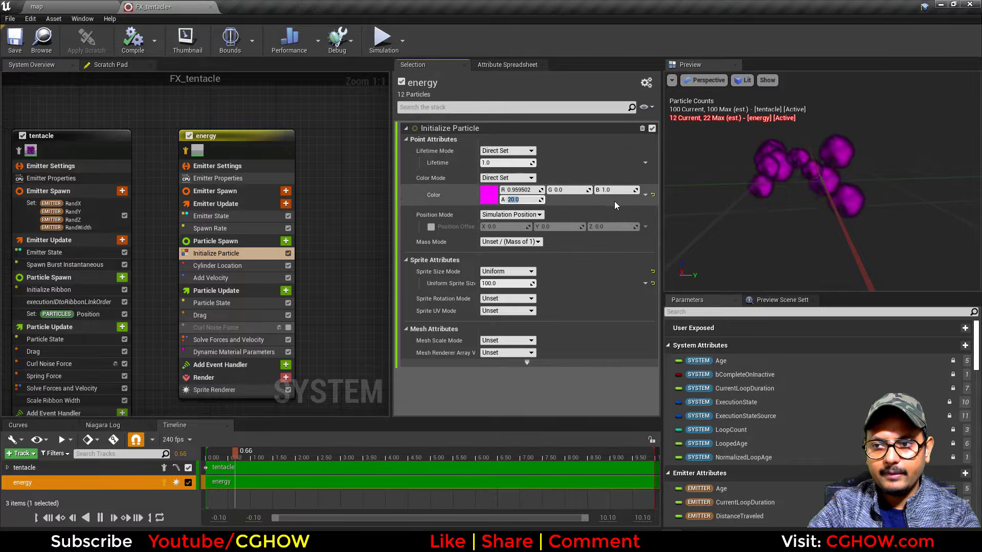
key(Return)
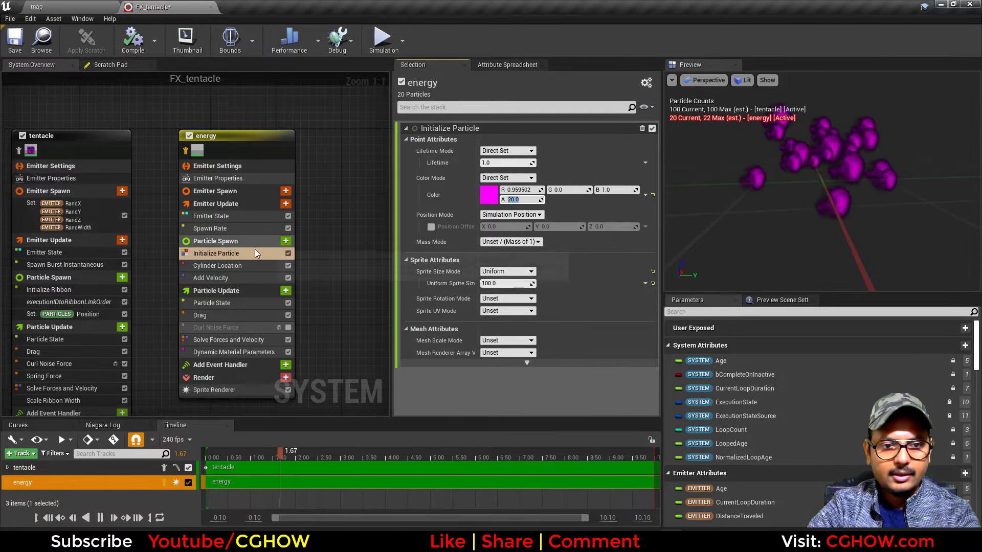
- Set the energy particles' Sprite Rotation Mode to Random and Sprite UV Mode to Random X / Y
click(507, 299)
click(499, 314)
click(507, 311)
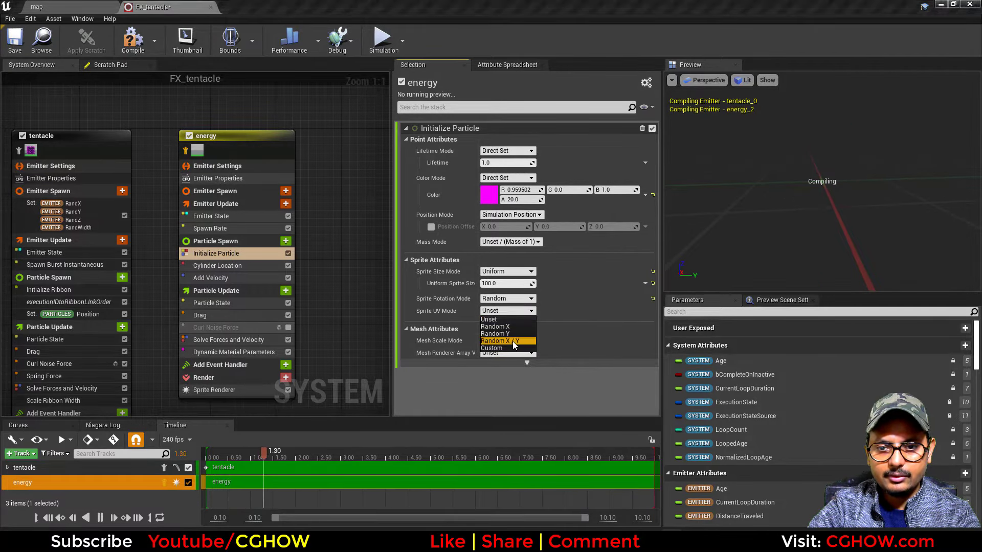
click(501, 344)
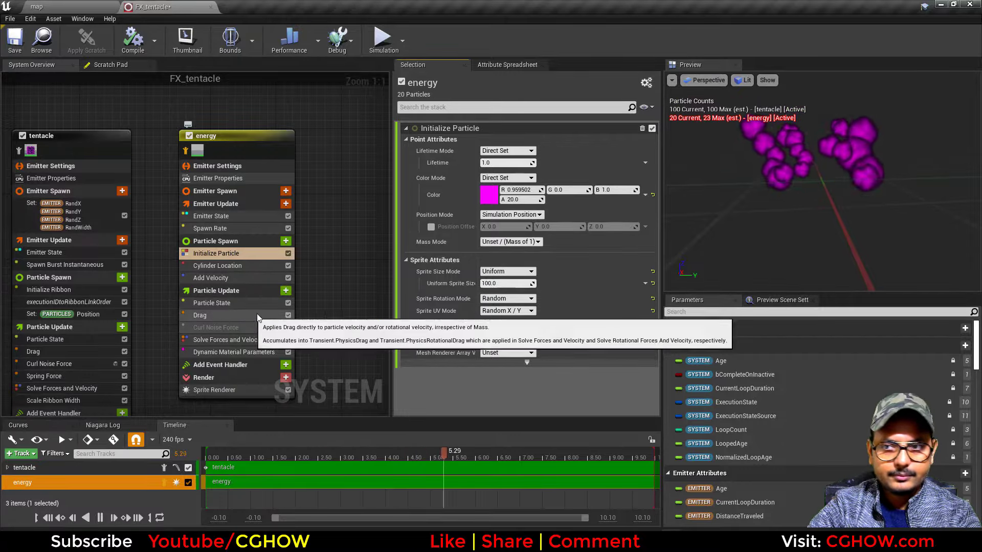
- Drive the energy emitter's erode_emissive parameter with a Float from Curve rising smoothly from 0 to 1, and steepen its start tangent
click(233, 351)
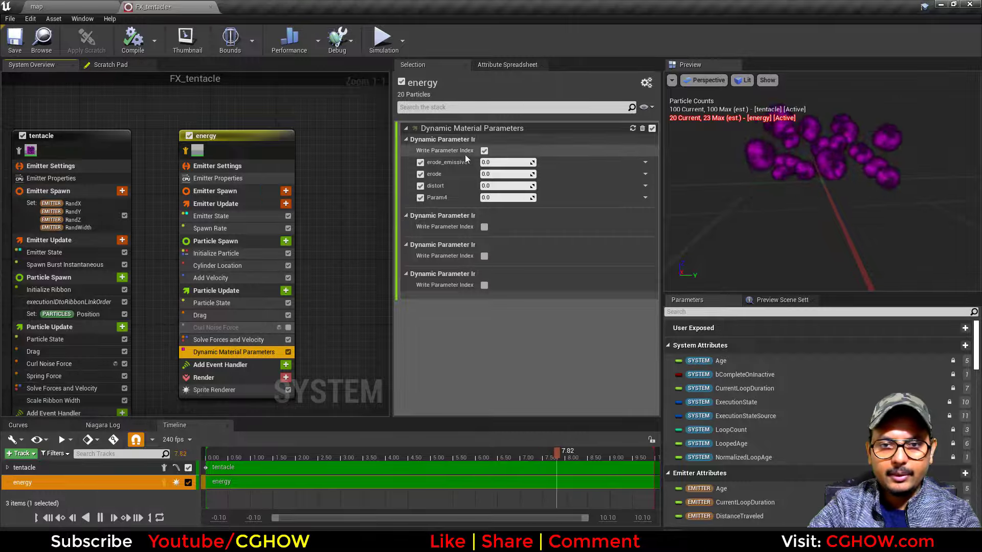
click(644, 162)
text(cur)
click(479, 225)
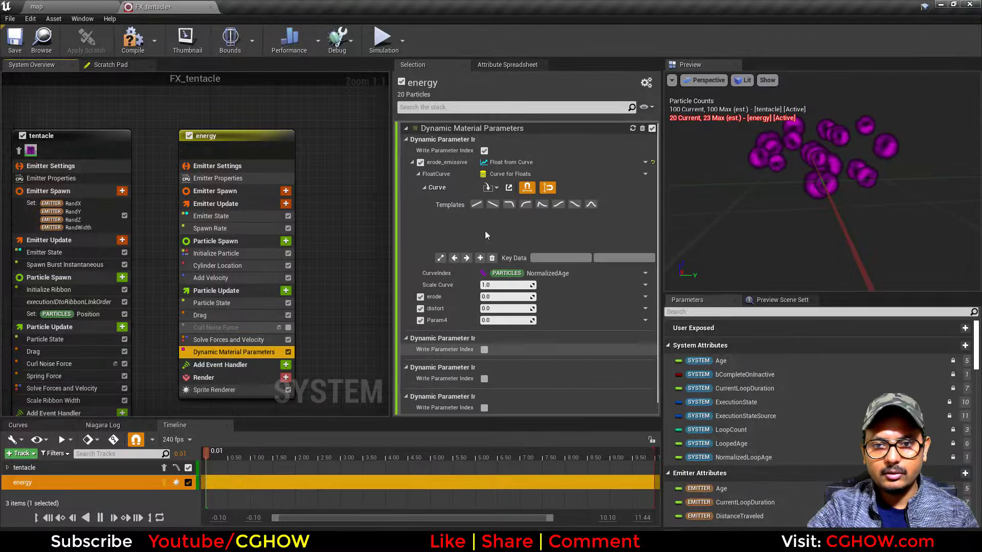
click(559, 205)
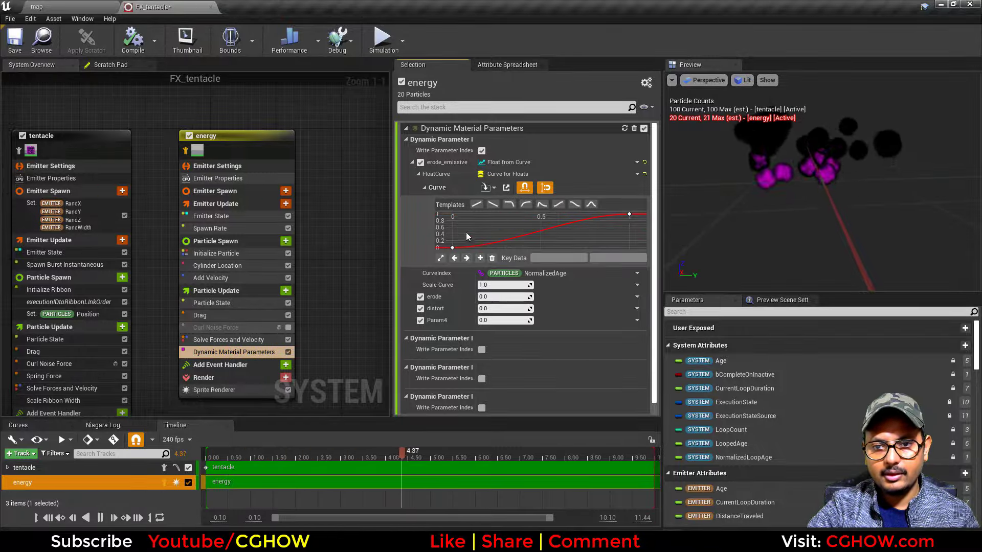
click(452, 248)
drag(485, 248, 485, 238)
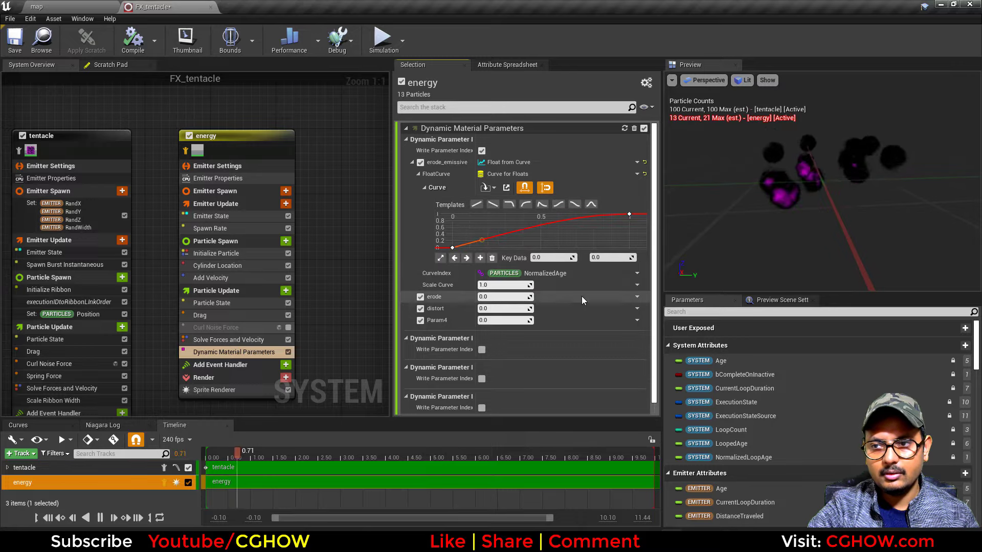
- Copy the erode_emissive curve to the erode parameter and move the pasted curve's first key to 0.5
right_click(492, 161)
click(513, 222)
right_click(545, 297)
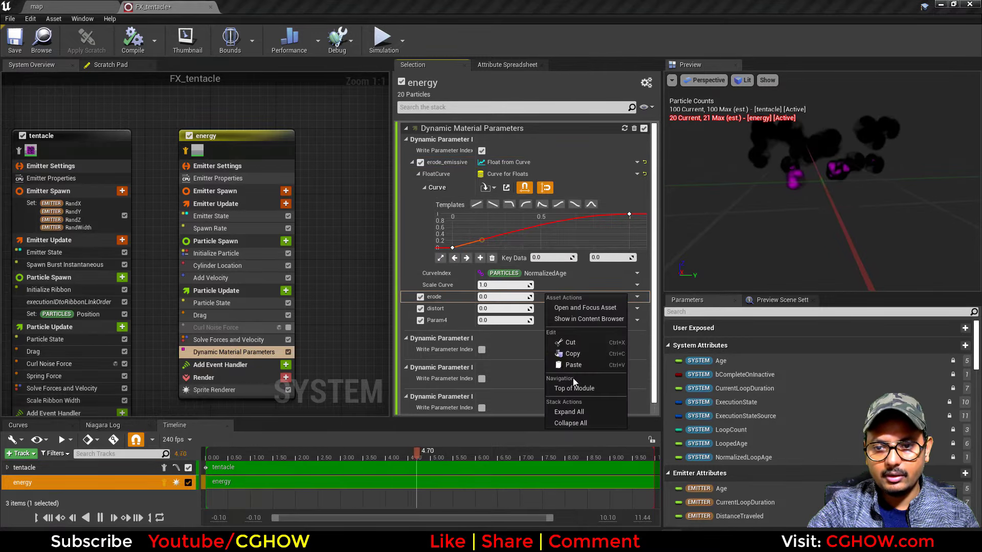
click(571, 371)
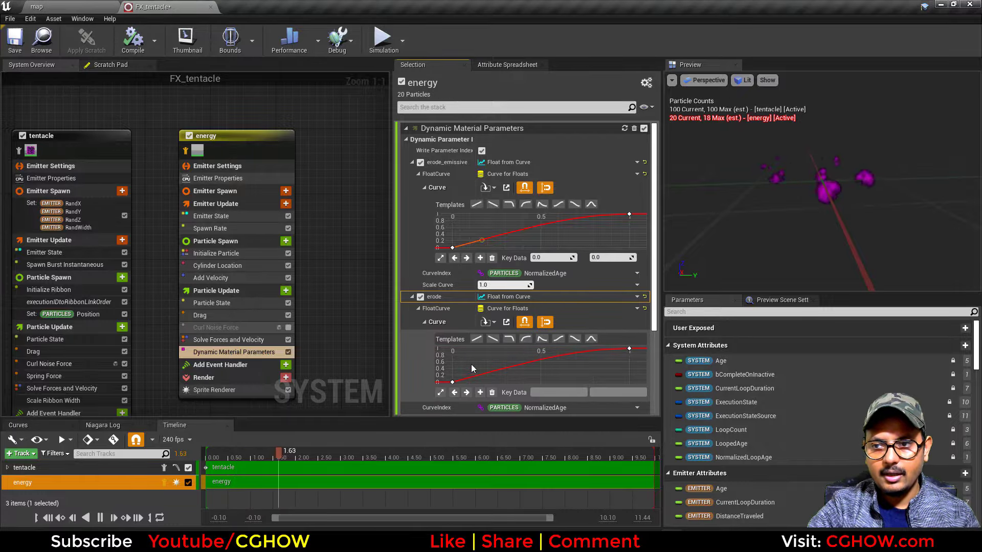
click(452, 382)
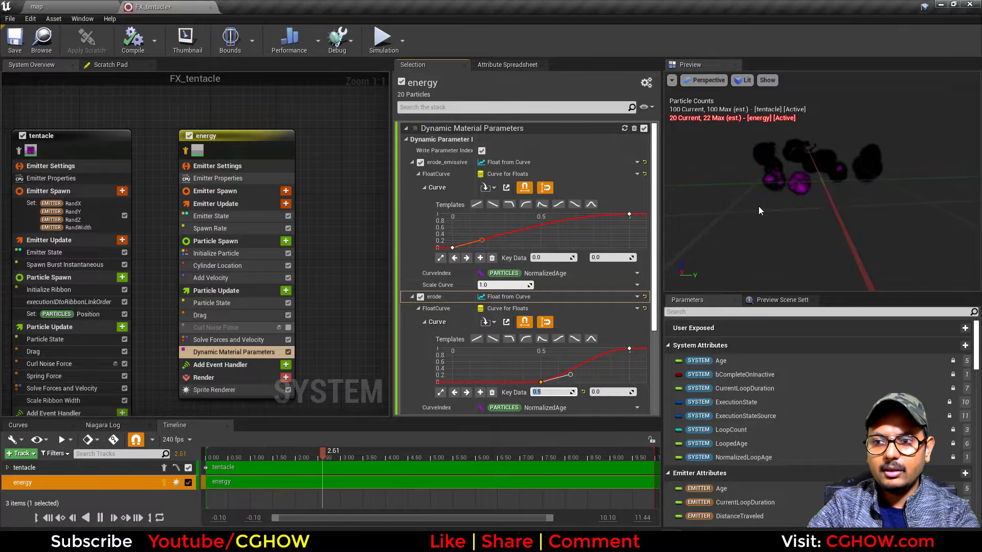
- Try a constant value of 0.5 for the energy emitter's distort parameter
scroll(655, 230, down, 3)
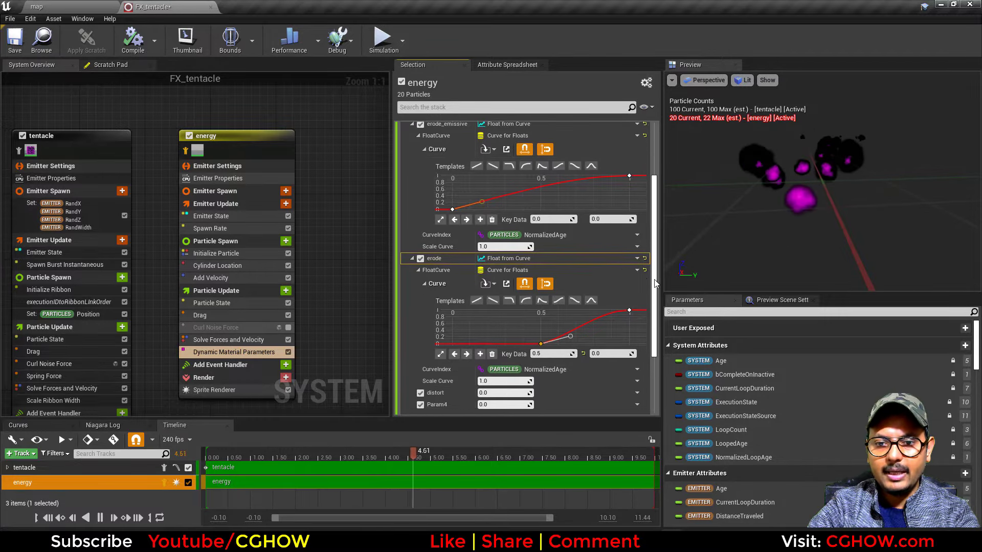
click(491, 373)
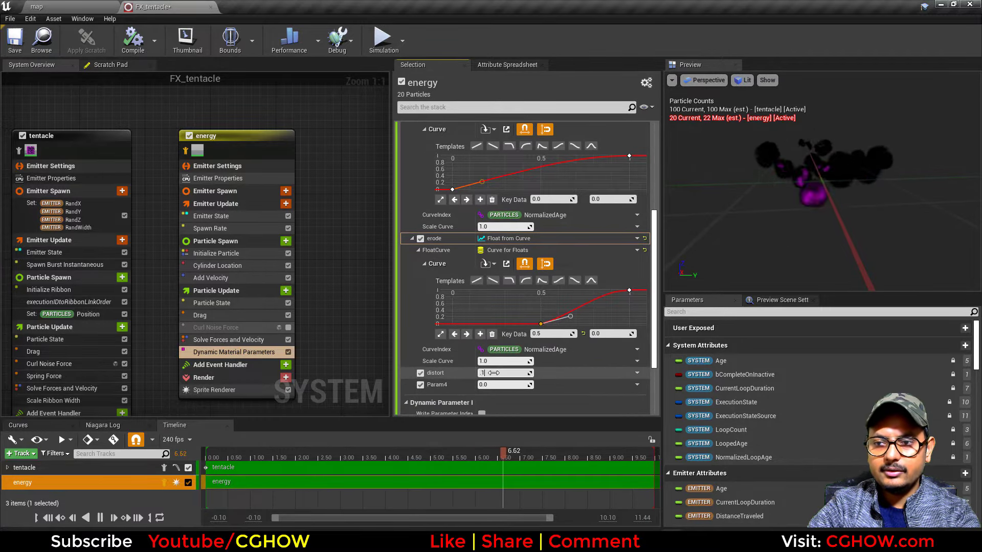
text(0.5)
key(Return)
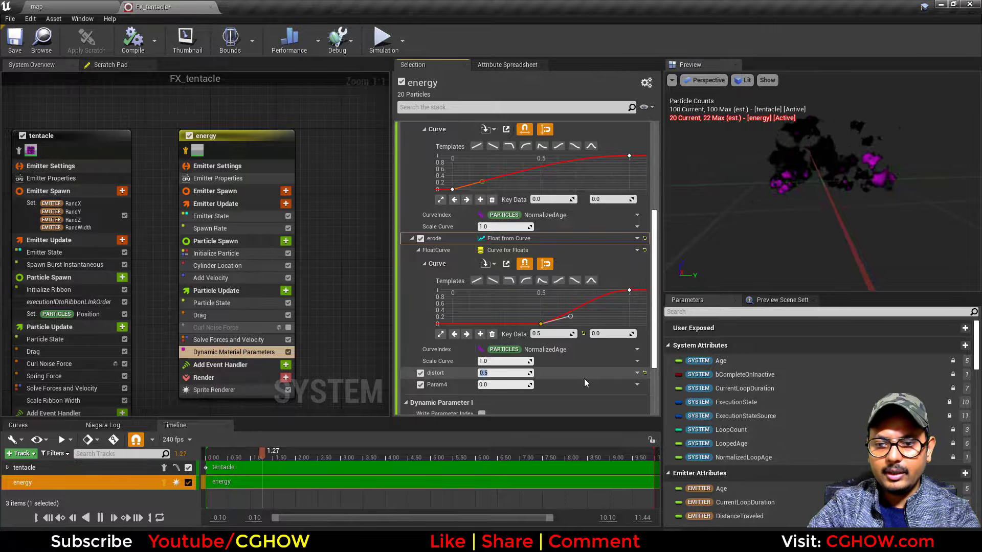
- Drive the distort parameter with a Random Range Float from -0.5 to 0.5
click(637, 373)
text(uni)
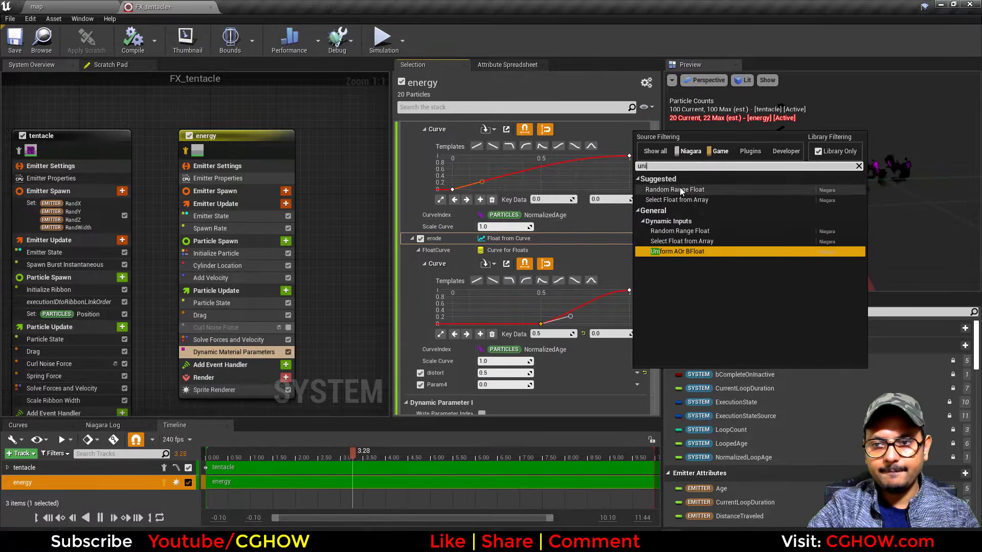
click(680, 189)
click(498, 395)
text(0.5)
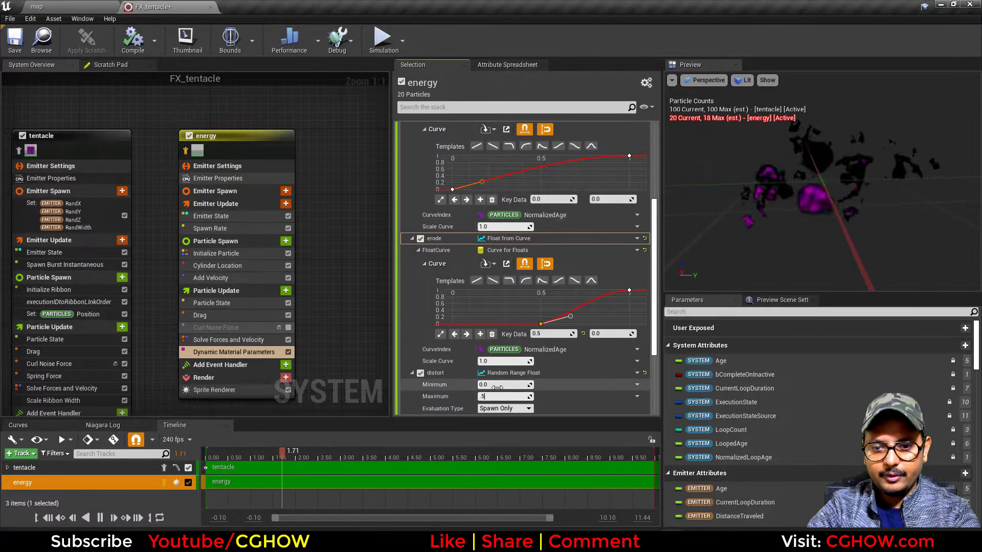
click(497, 386)
text(-0.5)
key(Return)
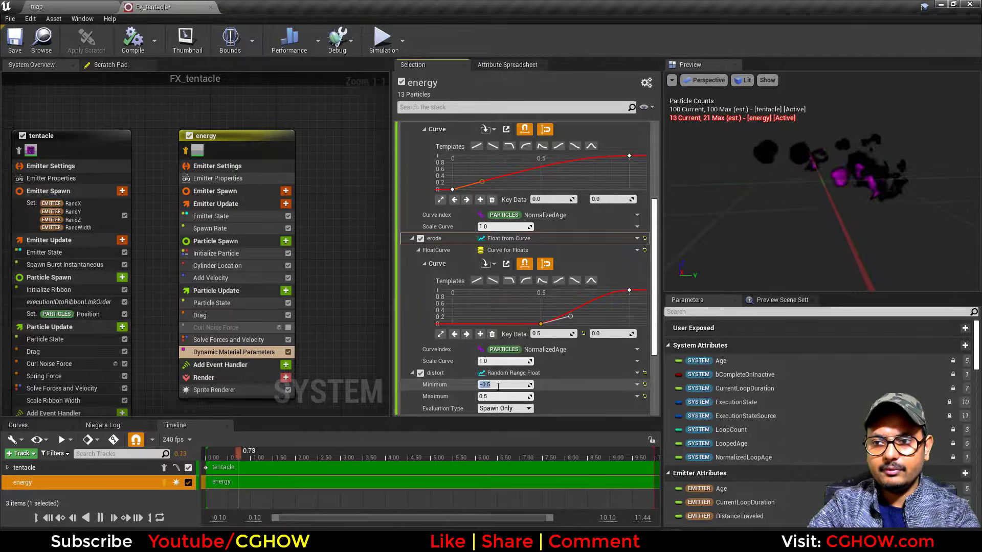
- Give the energy particles a random lifetime of 1 to 2 and a Random Uniform sprite size of 20 to 50
click(225, 253)
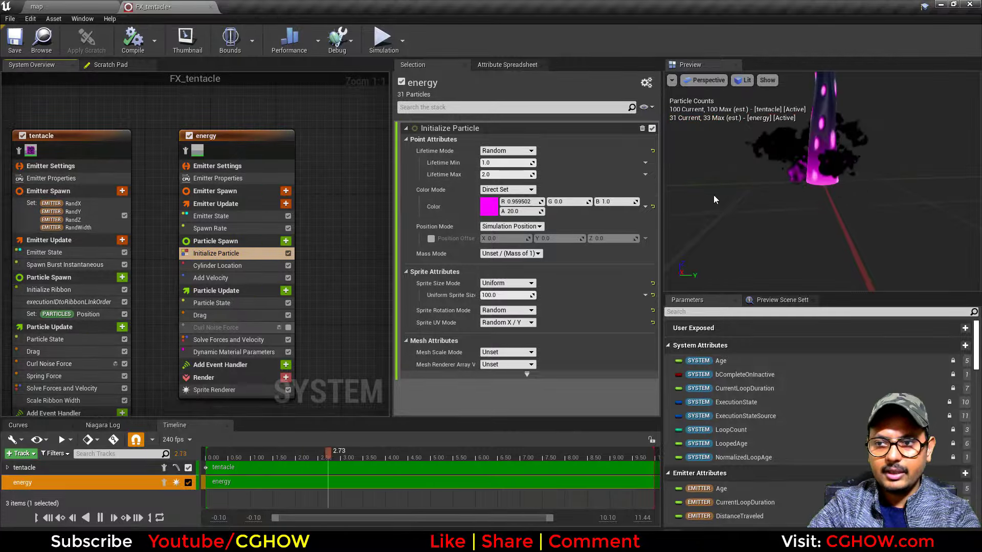
drag(810, 186, 879, 187)
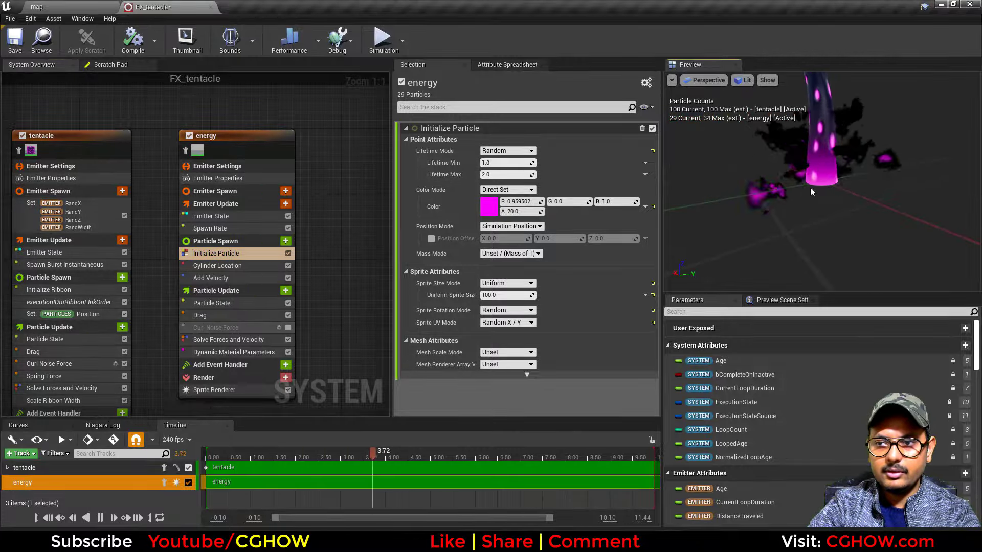
click(502, 283)
click(502, 307)
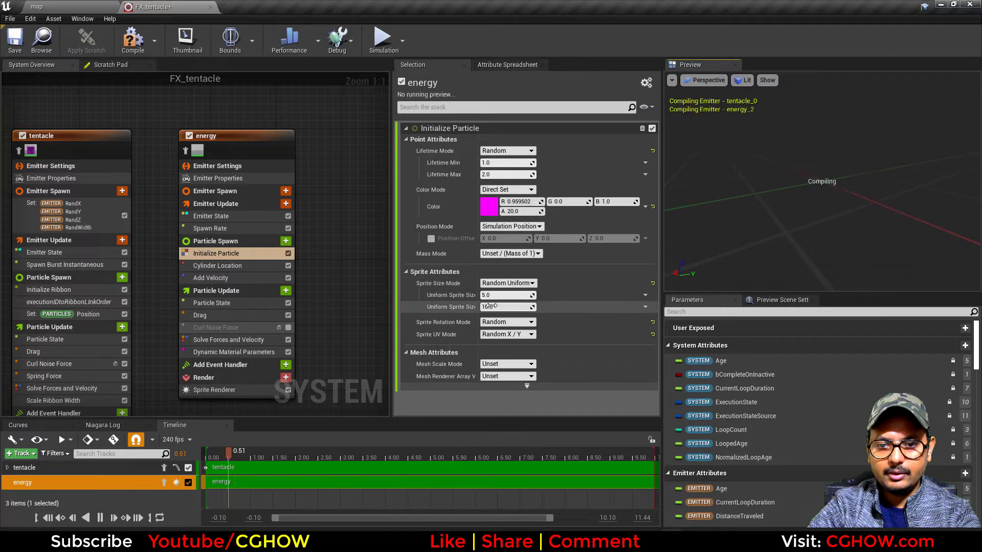
click(497, 307)
text(50)
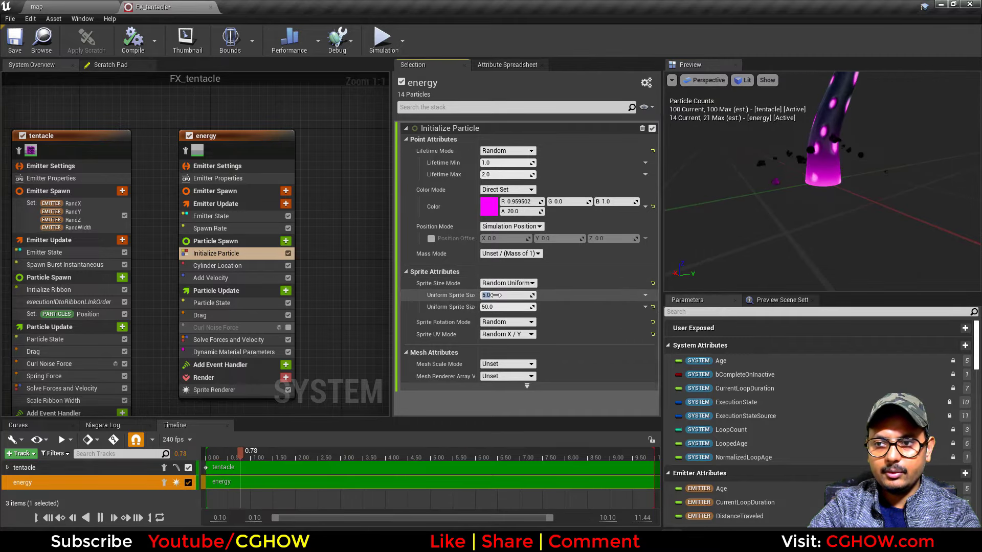
- Set the energy emitter's Cylinder Location radius to 40
click(238, 266)
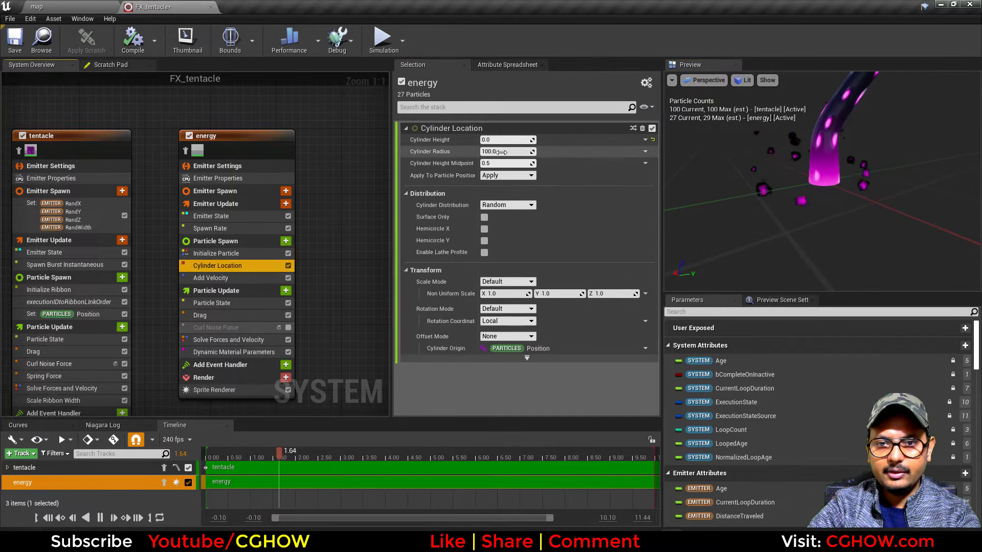
click(502, 152)
key(Return)
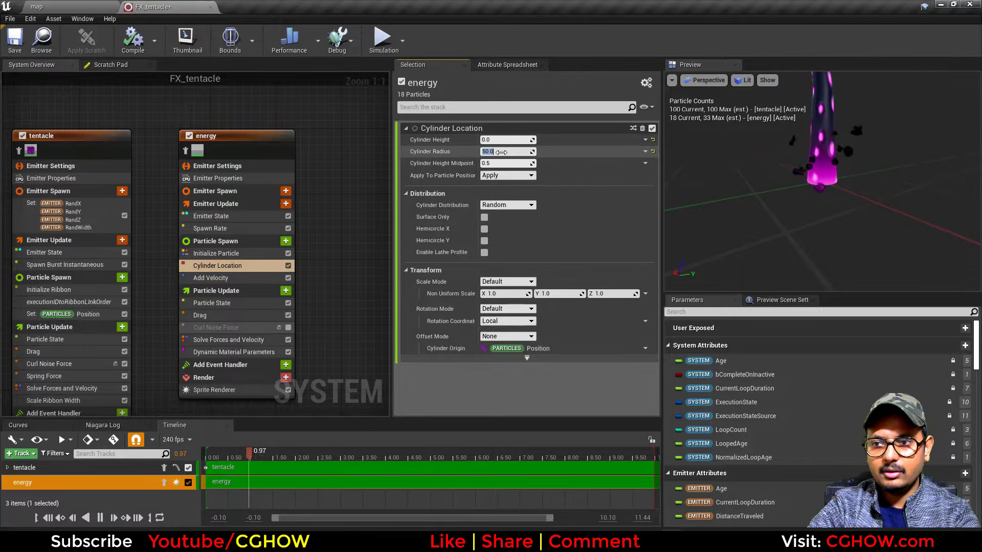
text(40)
key(Return)
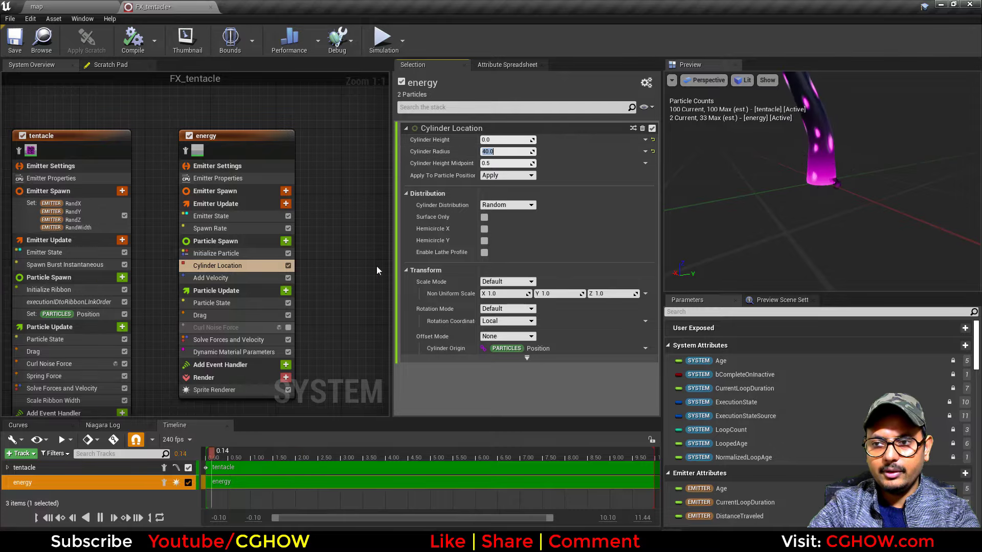
- Set the energy emitter's Sprite Renderer alignment to Velocity Aligned
click(240, 389)
click(498, 220)
click(502, 236)
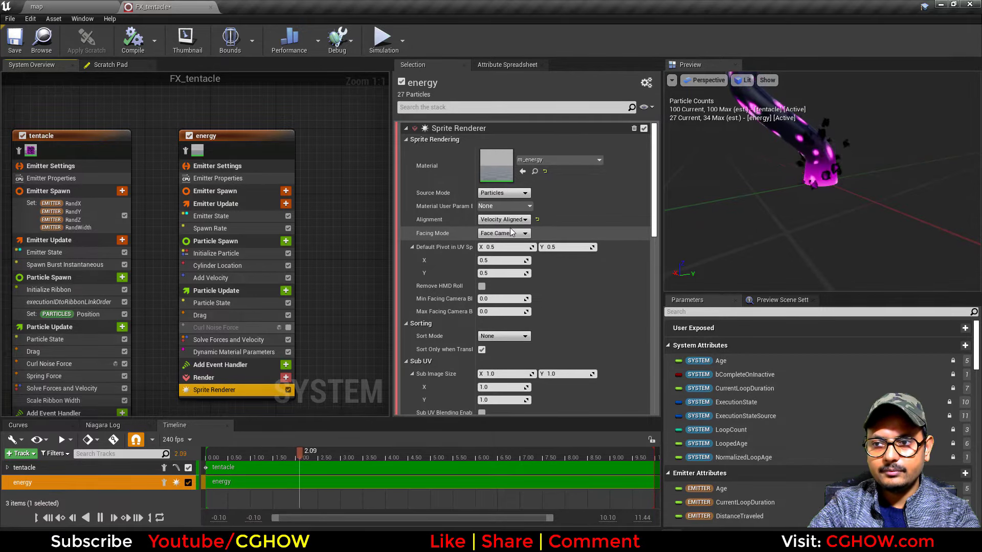
- Enable the energy emitter's Curl Noise Force and reset its Noise Strength and Pan Noise Field to plain values
click(288, 328)
click(252, 327)
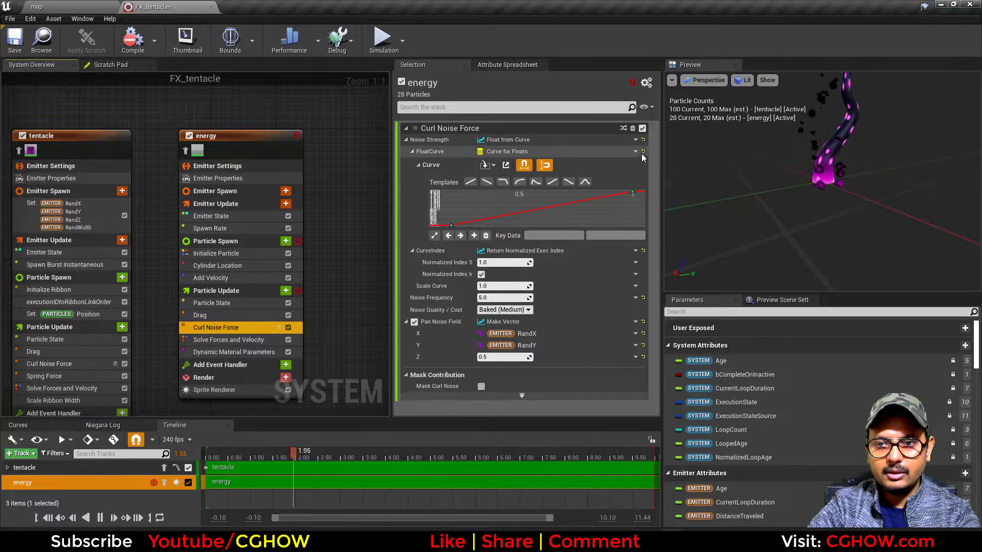
click(642, 139)
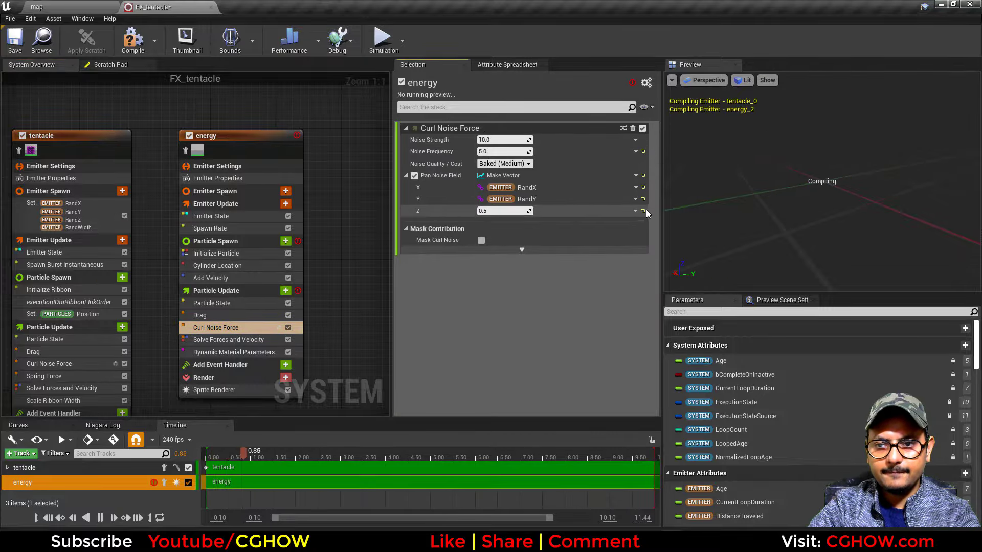
click(643, 211)
click(643, 187)
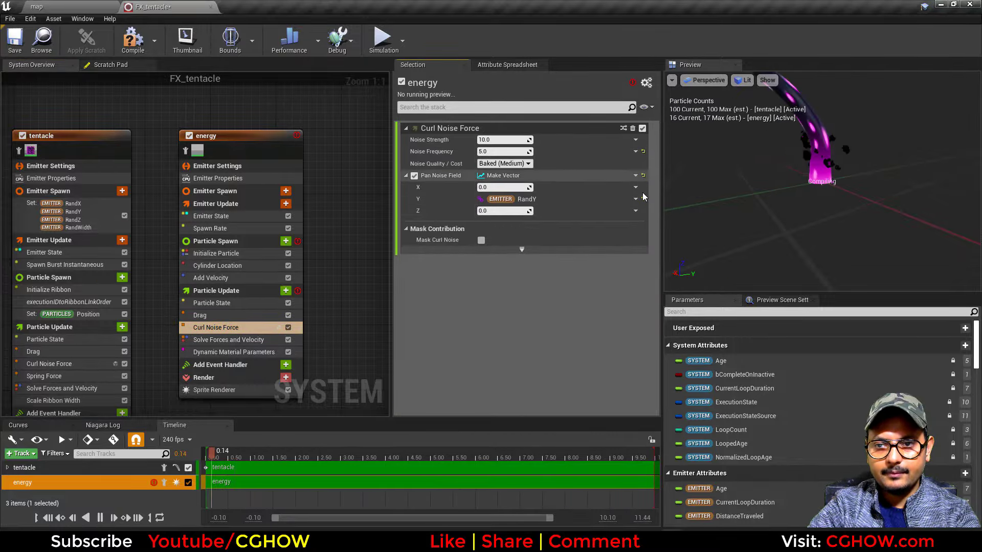
click(643, 199)
click(643, 175)
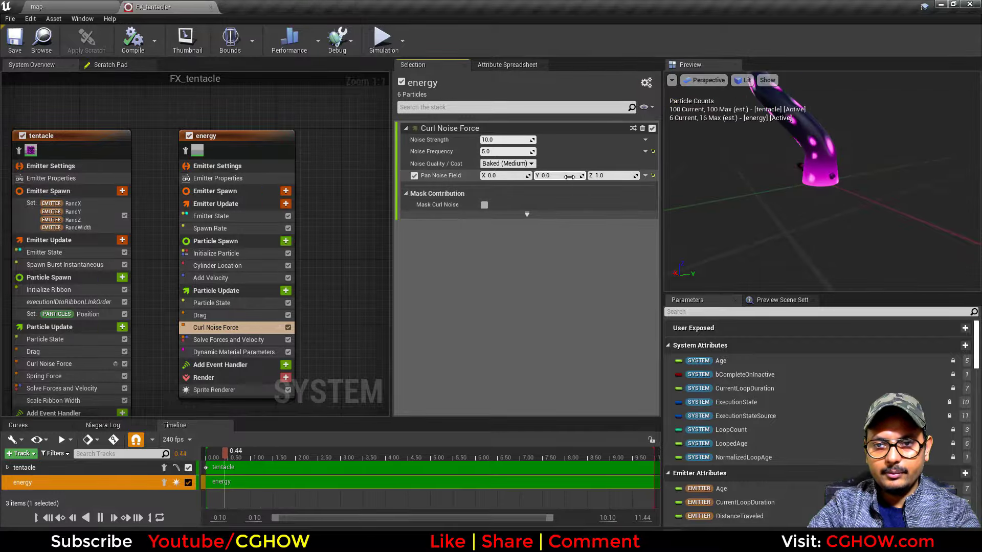
- Set the curl noise's Pan Noise Field to X 0.2, Y 0.5, Z 1.0, with Noise Frequency 50 and Noise Strength 200
click(503, 175)
text(0.2)
key(Return)
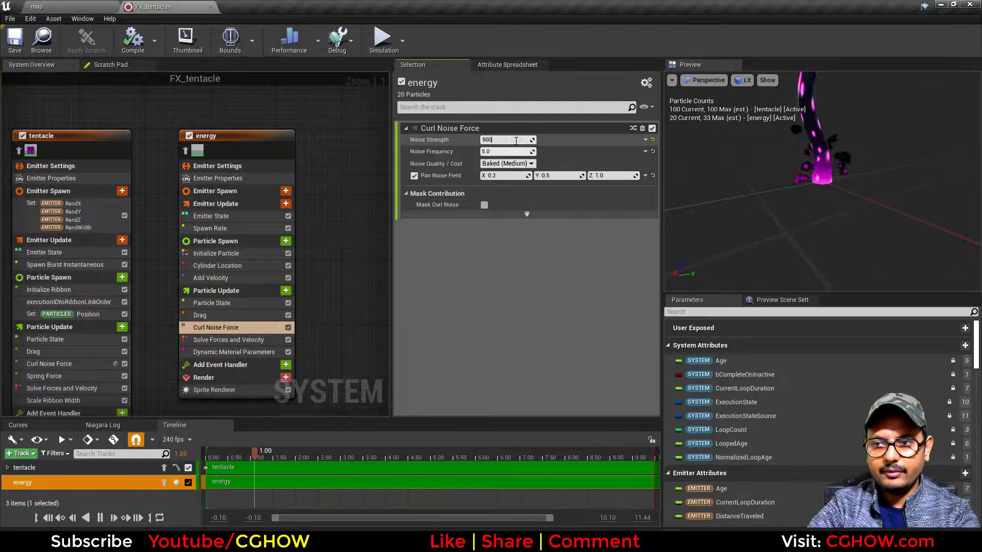
click(516, 141)
text(500)
key(Return)
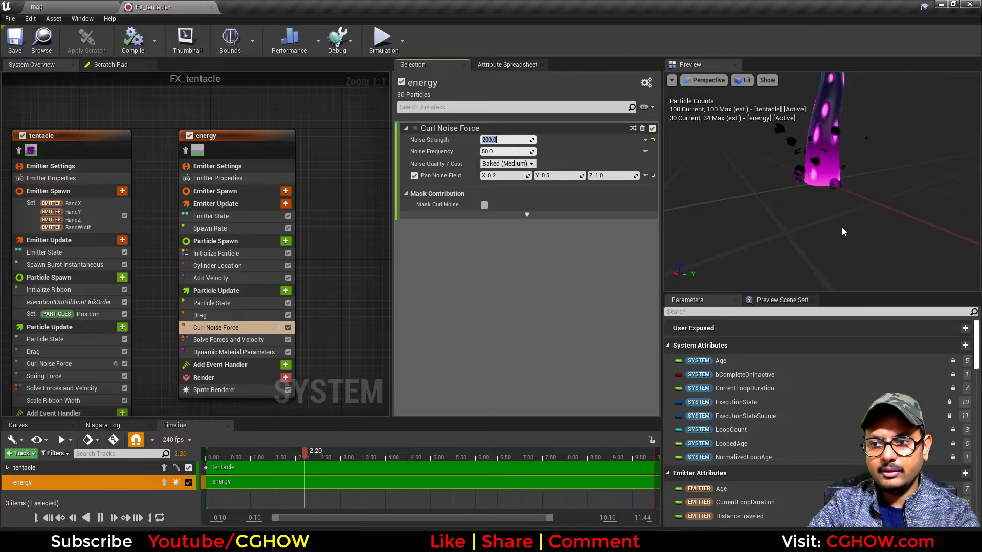
- Set the energy emitter's Cylinder Location radius to 50 and inspect the tentacle bases up close in the map level
click(217, 265)
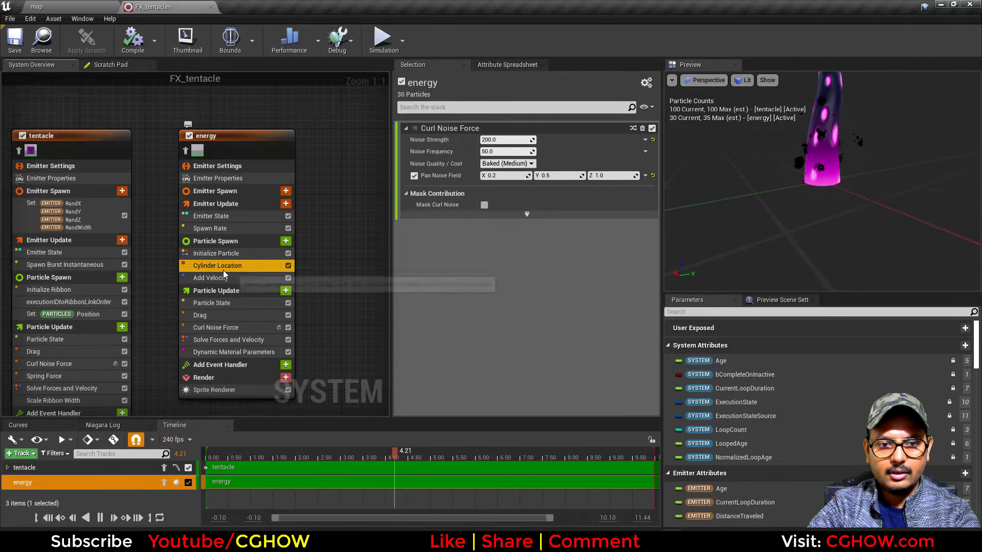
key(Return)
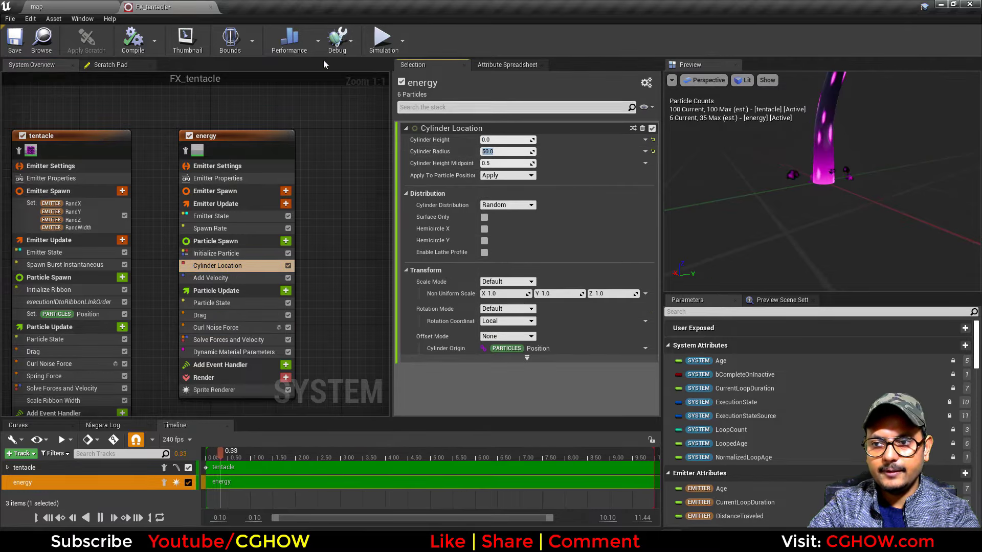
click(91, 7)
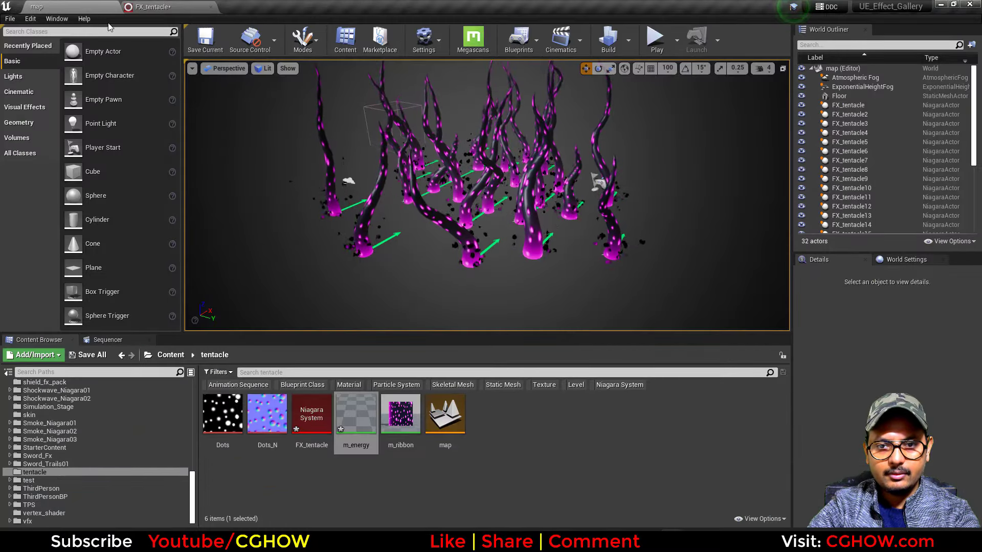
scroll(497, 243, up, 3)
click(497, 244)
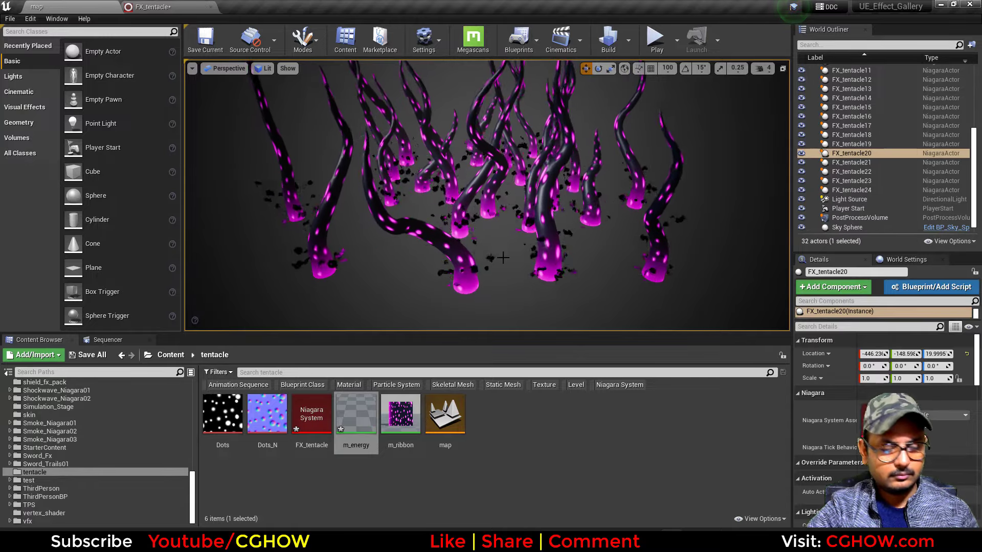
scroll(497, 245, up, 5)
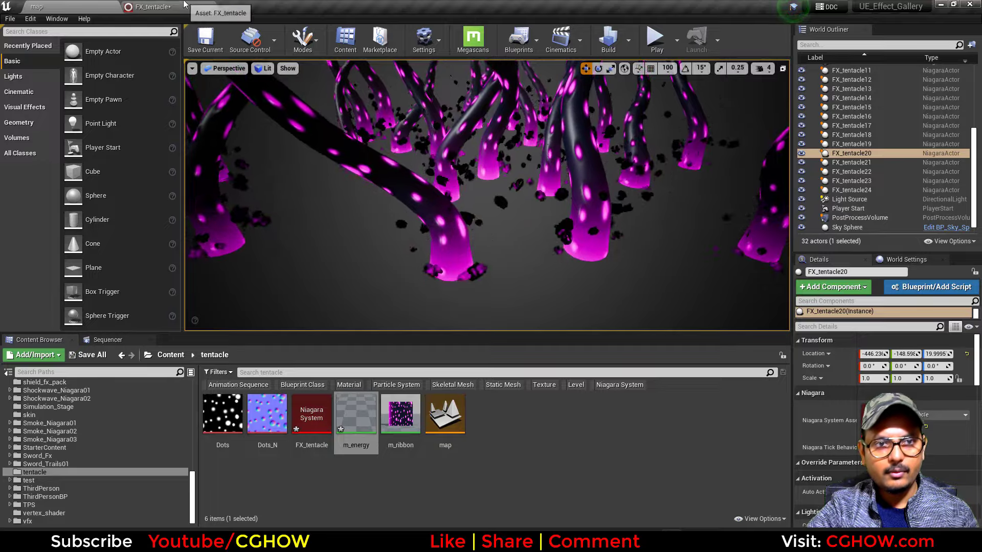
- Set the brightness value of the energy emitter's magenta Initialize Particle color to 10 in FX_tentacle
click(184, 7)
click(215, 228)
click(218, 254)
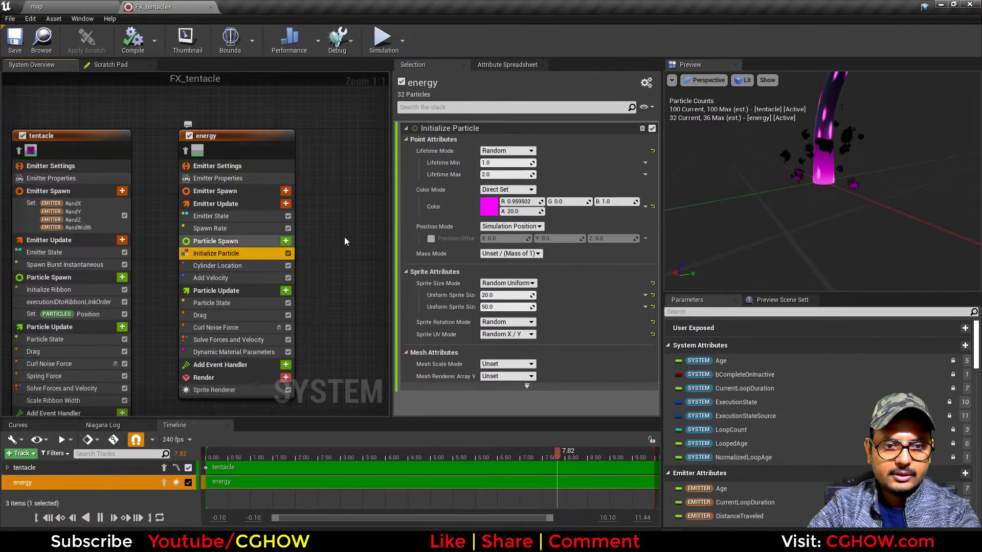
click(489, 206)
click(637, 399)
text(100)
key(Return)
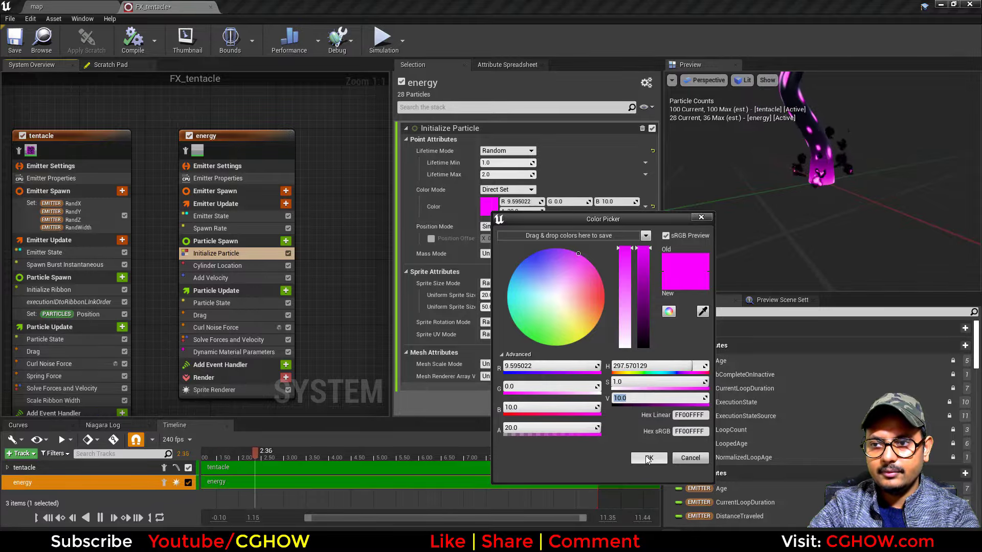
click(648, 458)
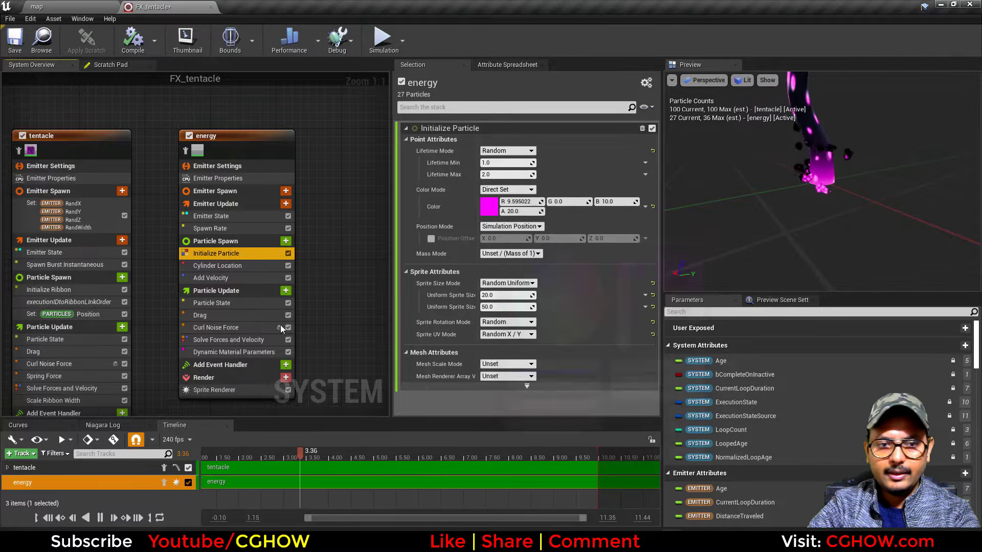
- Add a Scale Sprite Size module to the energy emitter's Particle Update and apply the smooth ramp-down curve template
click(286, 291)
text(siz)
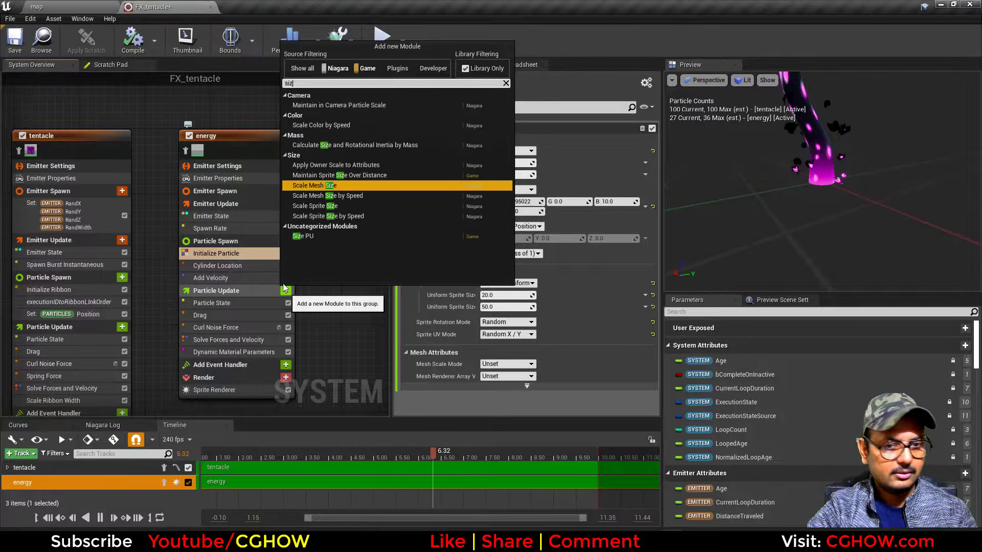
click(322, 207)
click(574, 183)
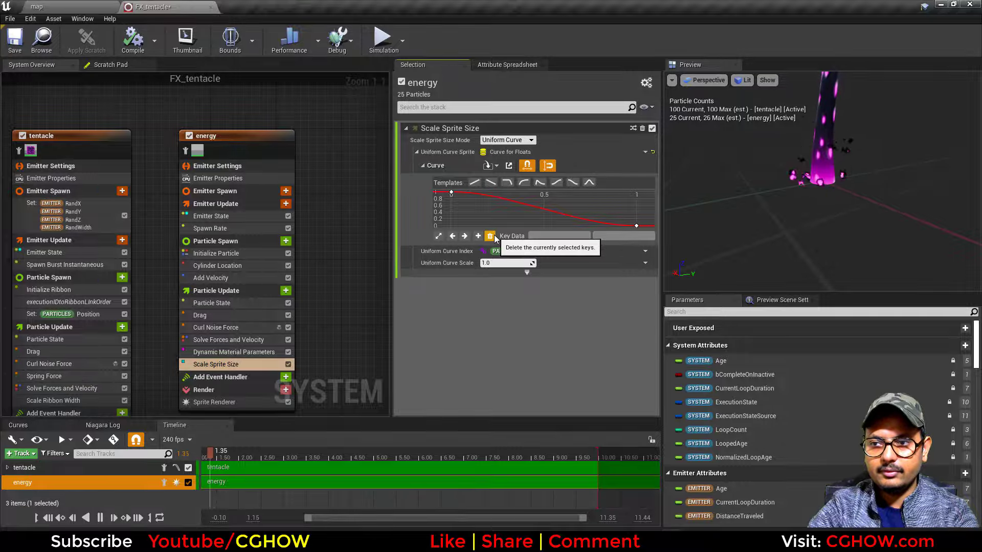
- Set the energy emitter's Spawn Rate to 10 and check the particles in the map level
click(217, 225)
click(489, 140)
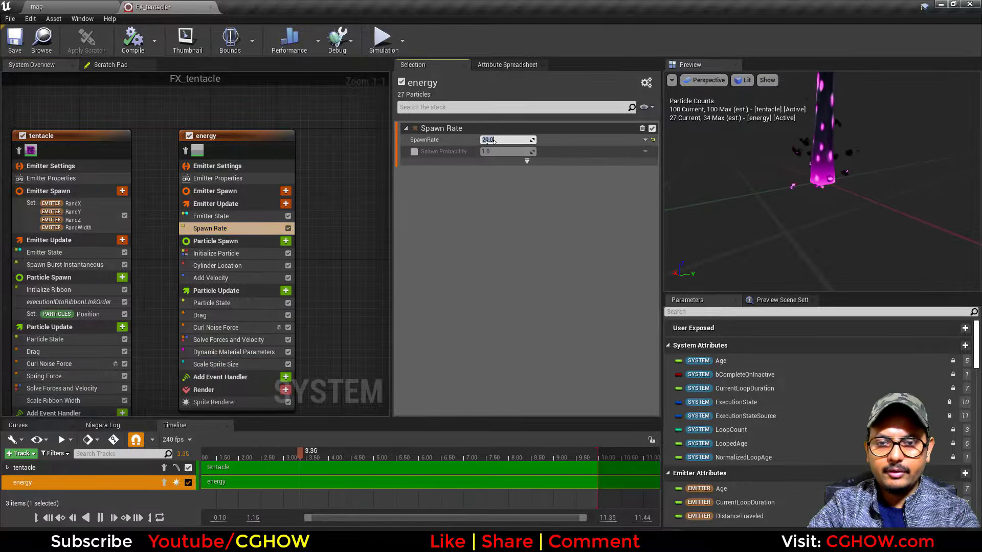
click(66, 6)
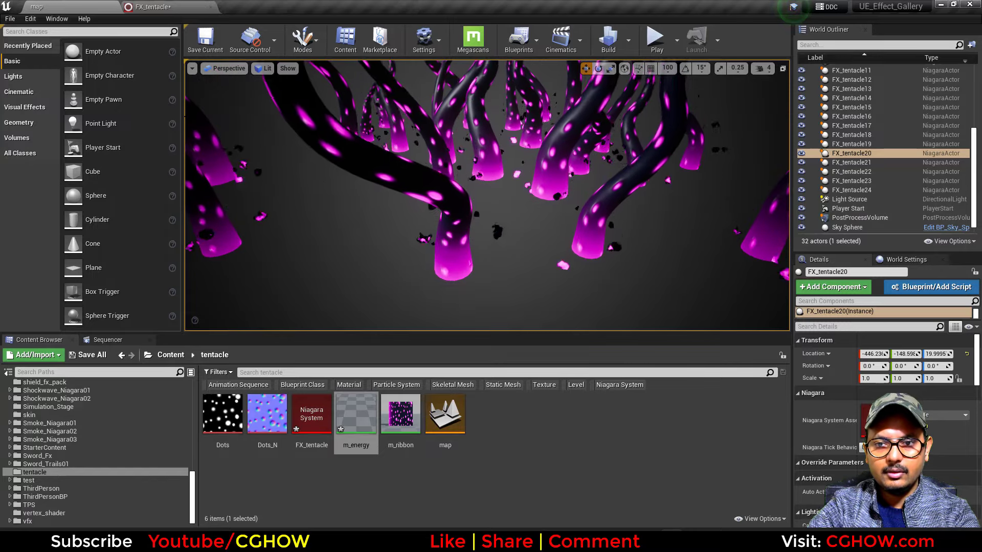
- Set the energy emitter's Cylinder Location radius to 40 and check the tentacle bases in the map level
click(145, 9)
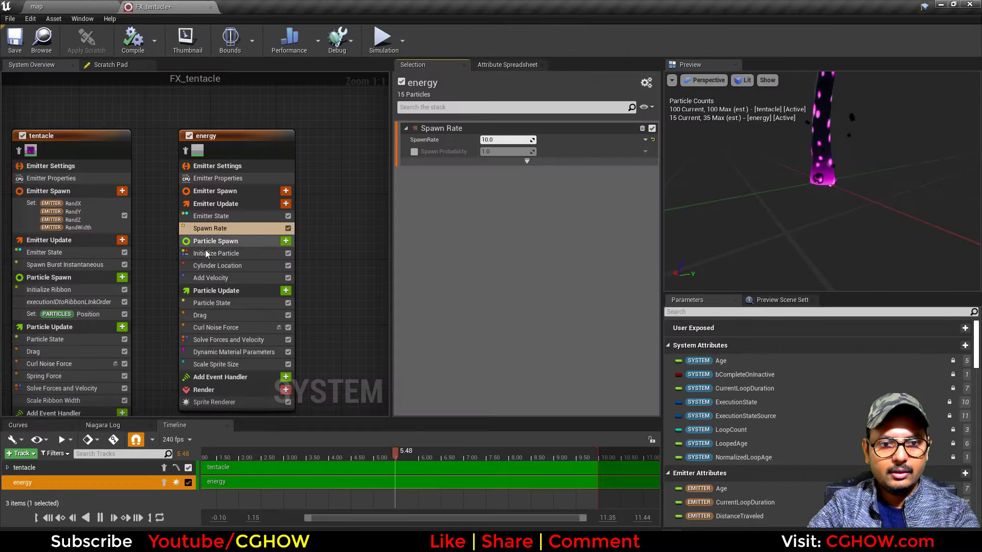
click(212, 265)
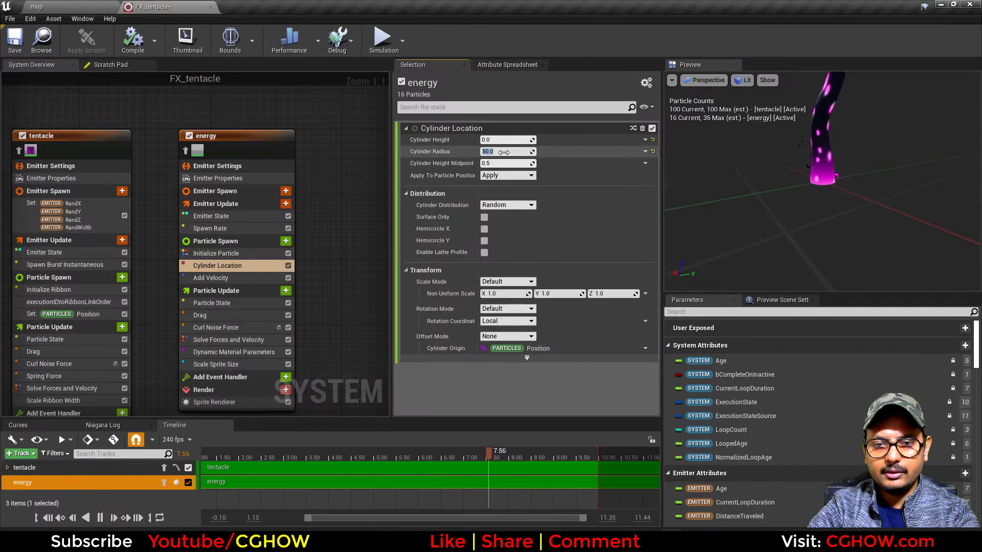
click(503, 152)
text(40)
key(Return)
click(64, 6)
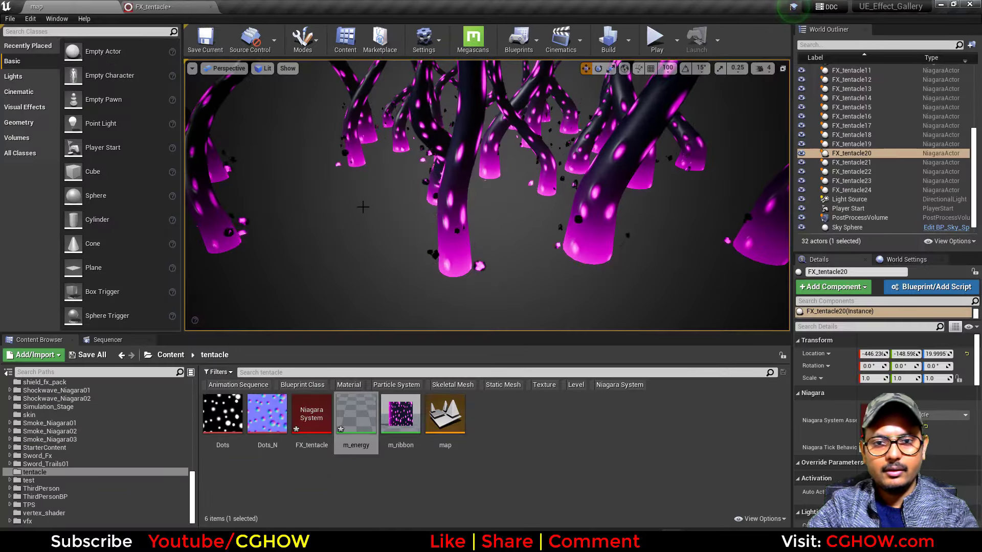
- Drive the energy emitter's Add Velocity with a Random Range Vector, minimum Z 20, maximum X 0, Y 0, Z 80, and check the map level
click(176, 6)
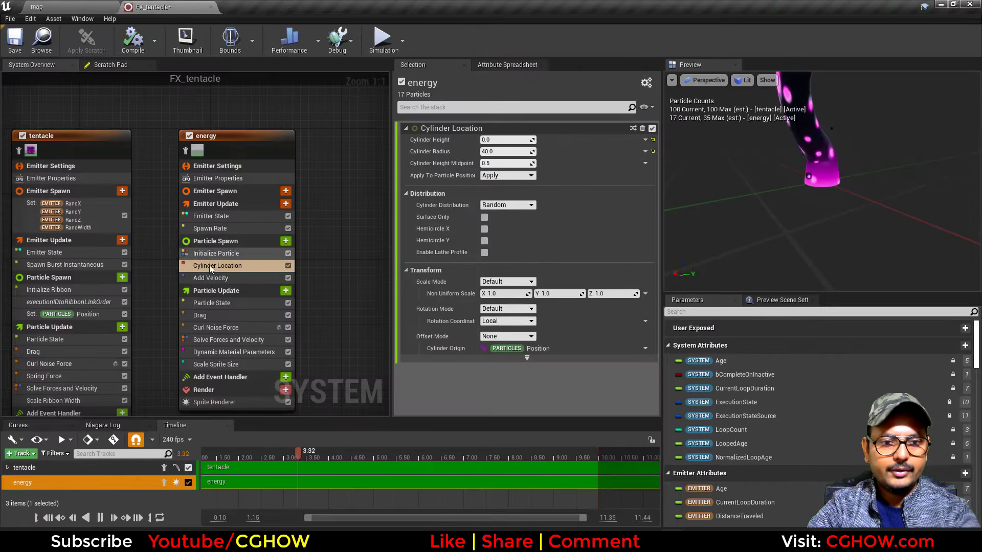
click(214, 278)
click(646, 140)
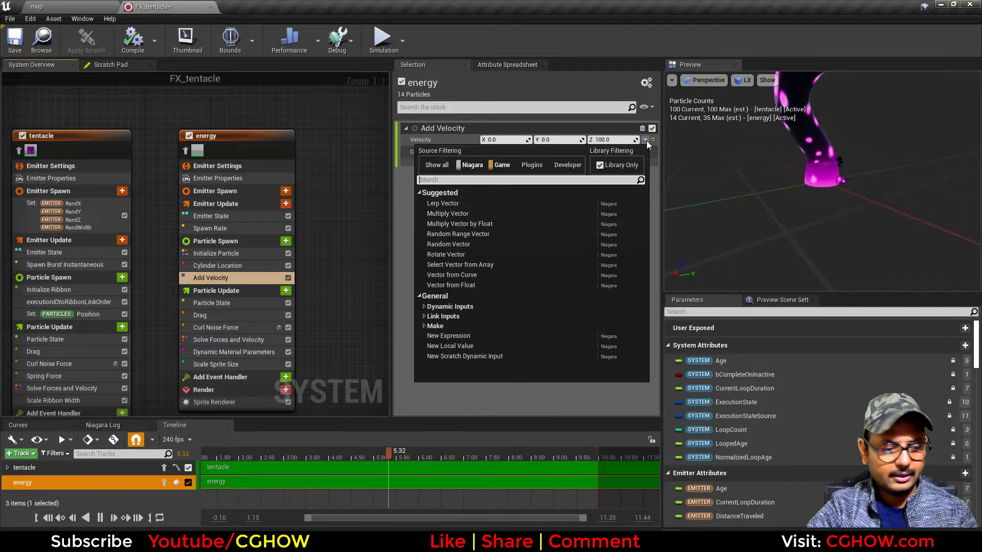
text(uni)
click(506, 204)
click(600, 163)
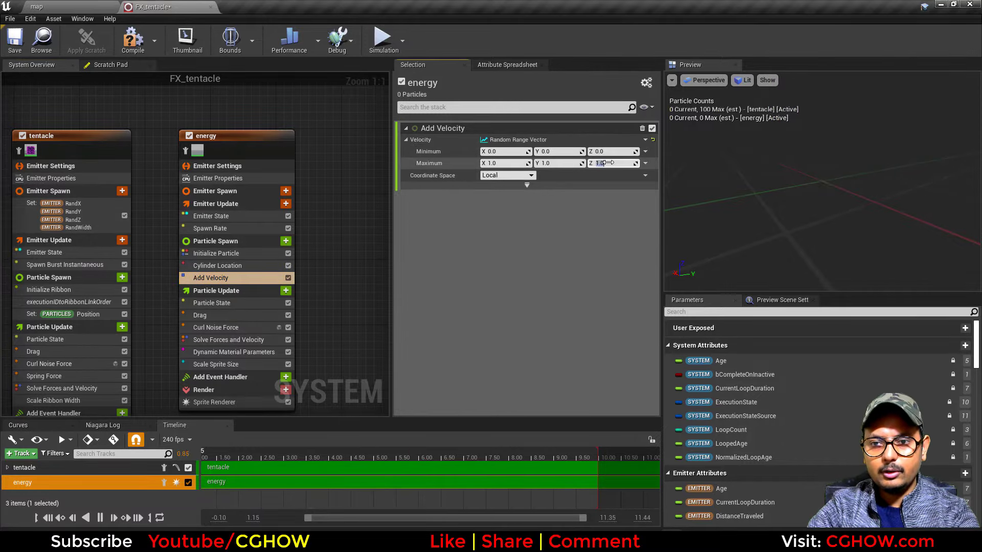
text(80)
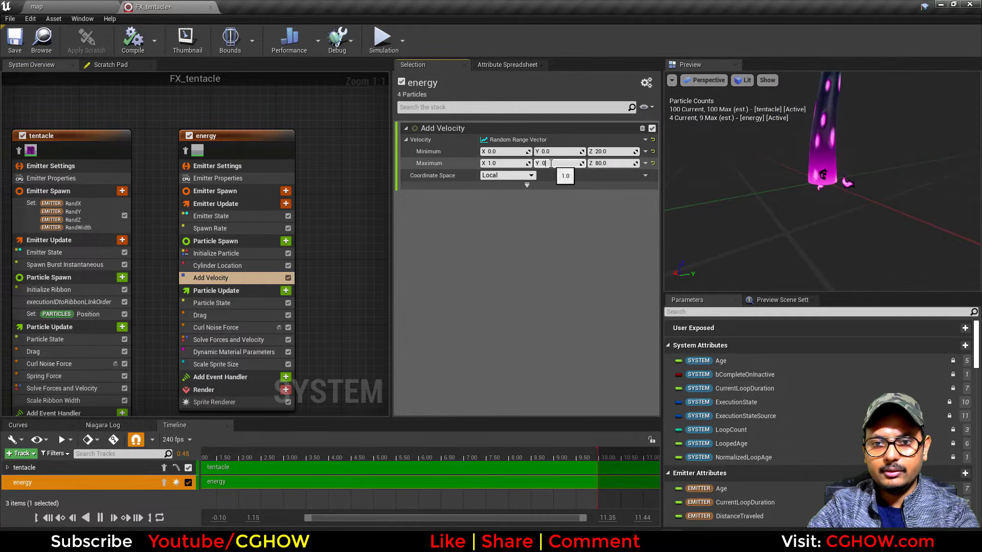
click(505, 163)
text(0)
key(Return)
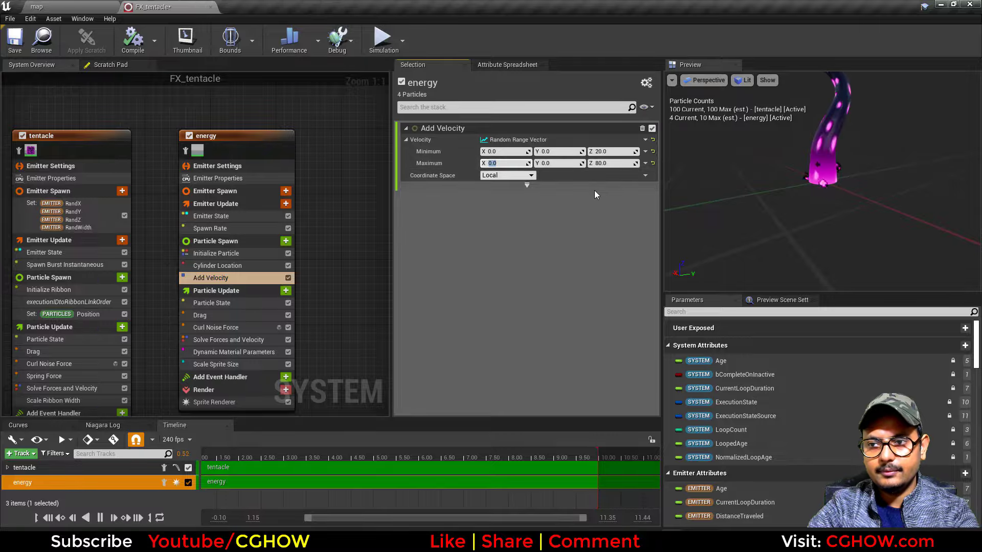
click(93, 5)
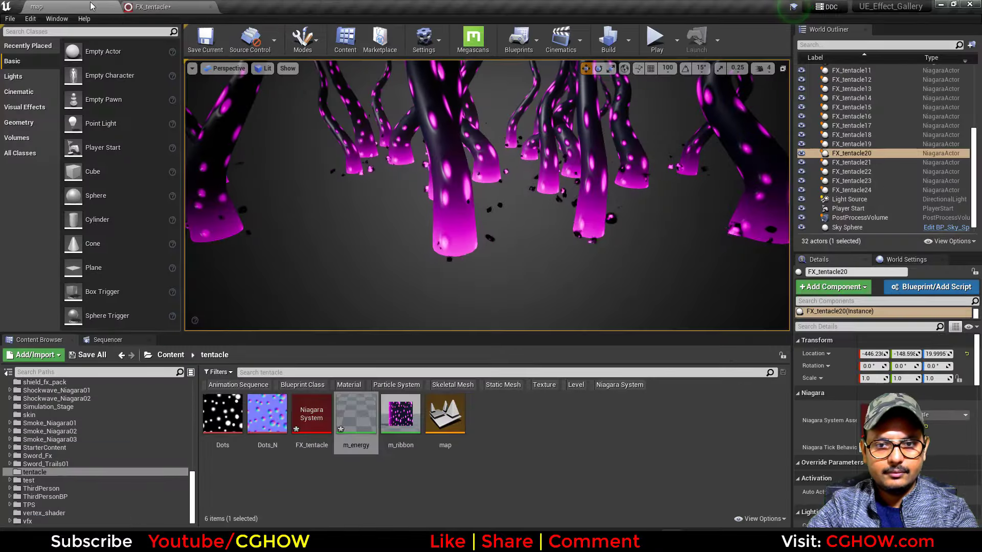
- Open the Noise Strength of the energy emitter's Curl Noise Force and inspect the particles in the map level
click(178, 6)
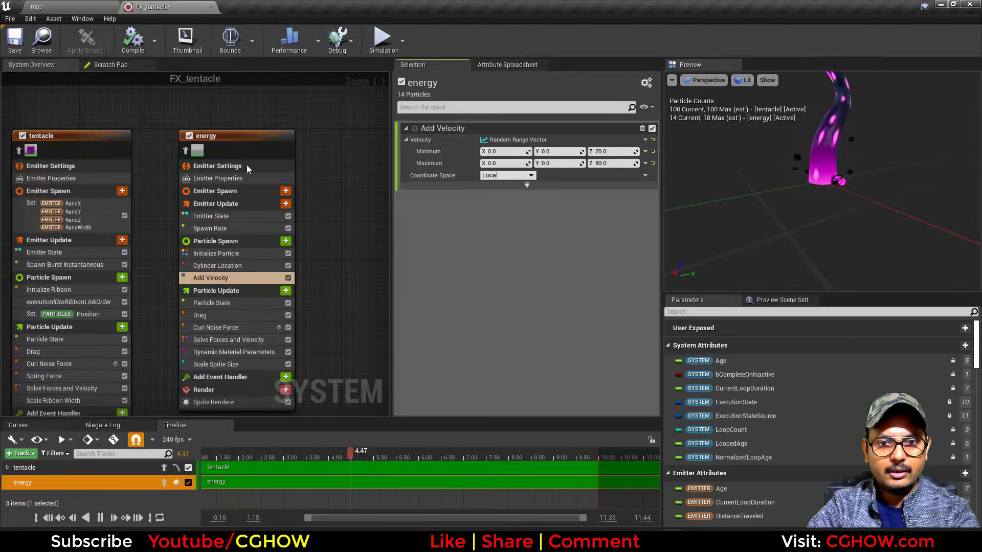
click(223, 328)
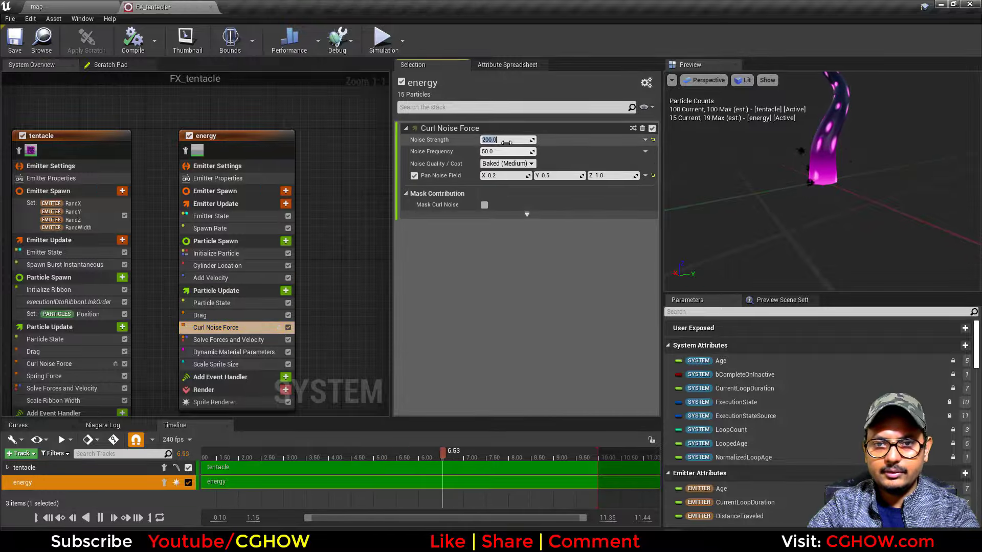
click(74, 5)
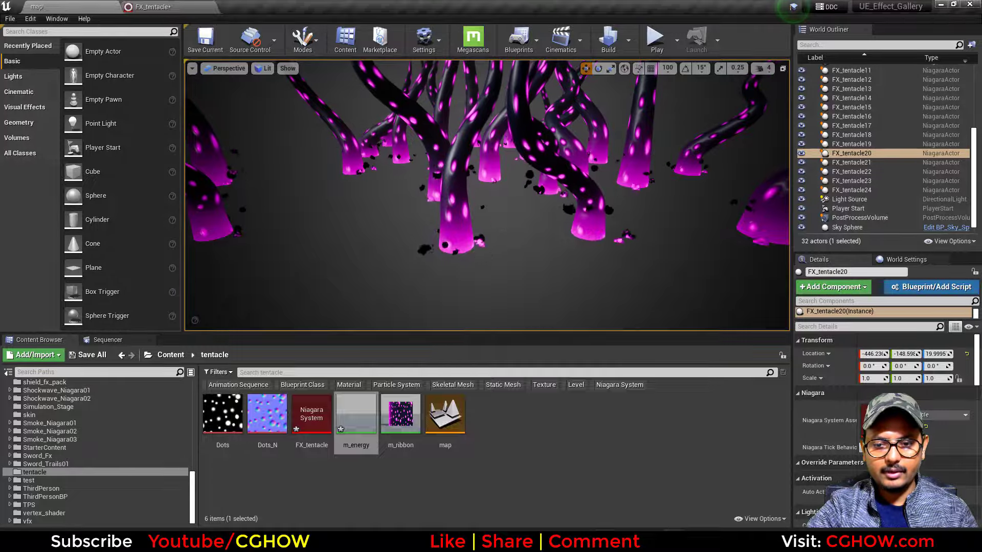
- Compare the tentacles with the reference image in the browser, return to the Unreal level and save all modified assets
key(alt+Tab)
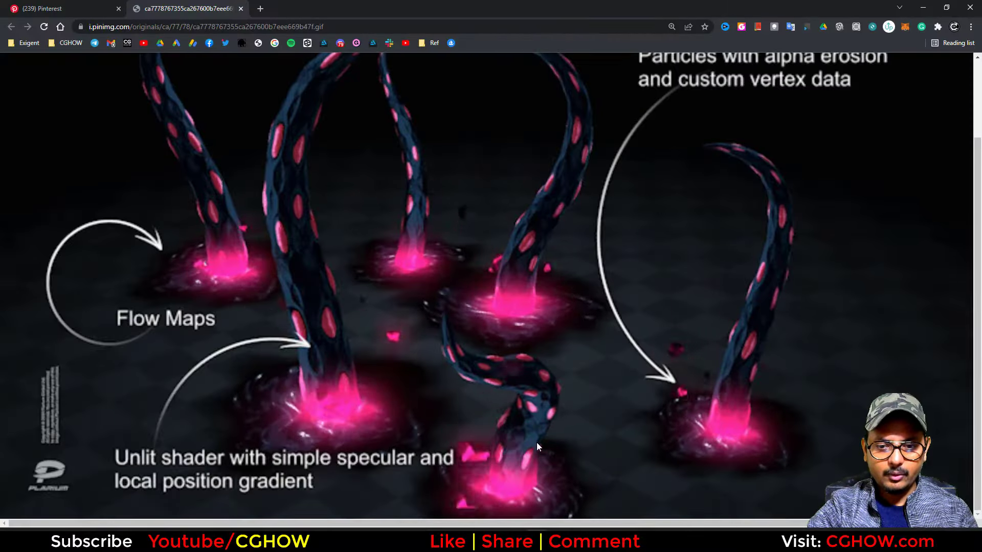
click(922, 7)
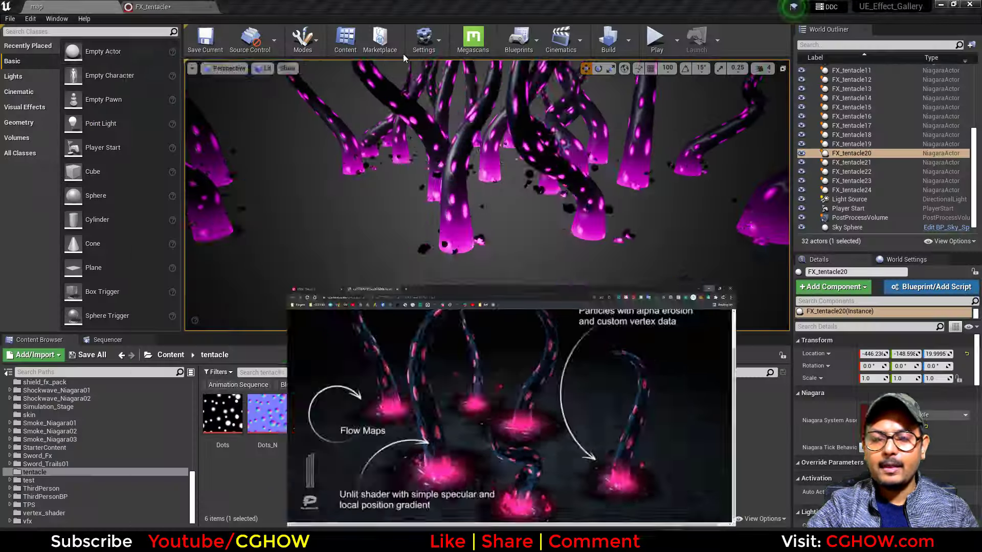
click(89, 354)
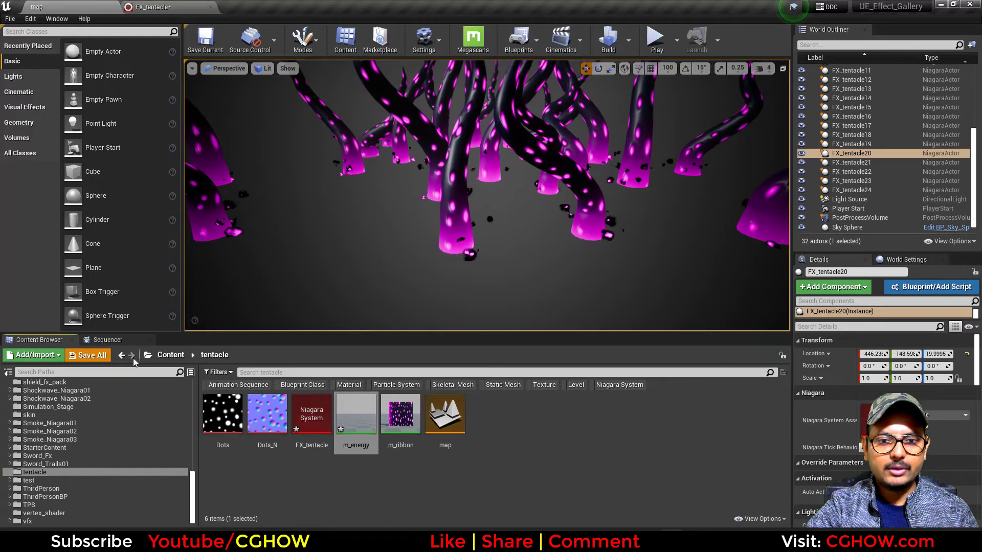